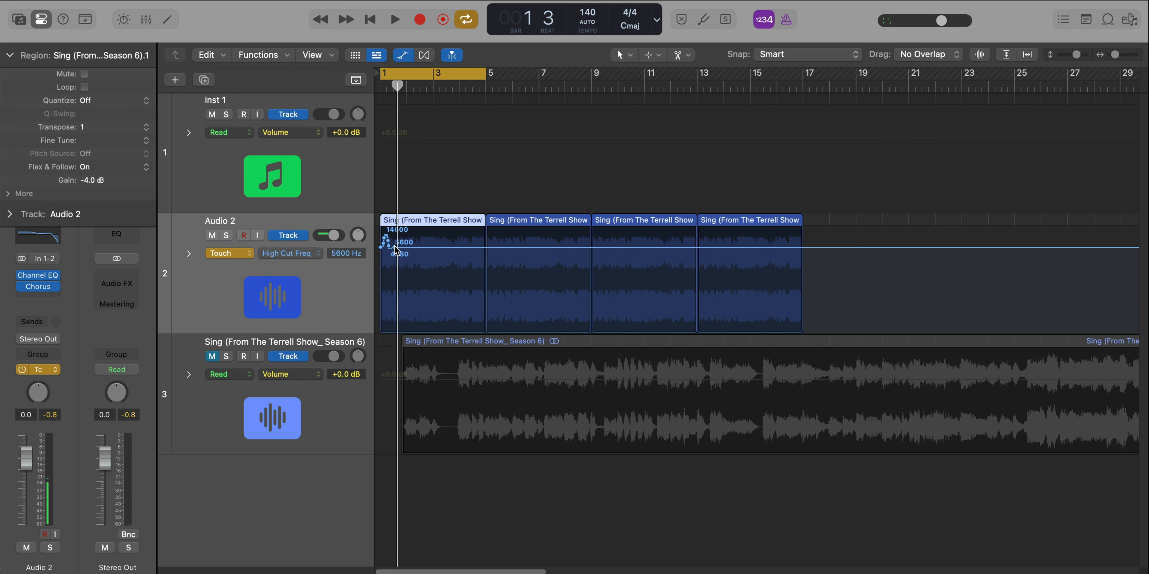
# Step: Shape the High Cut frequency automation on Audio 2 to 197 Hz at bar 1, 206 Hz at bar 5 and 6300 Hz at bar 9
pyautogui.moveTo(393, 248); pyautogui.dragTo(592, 247)
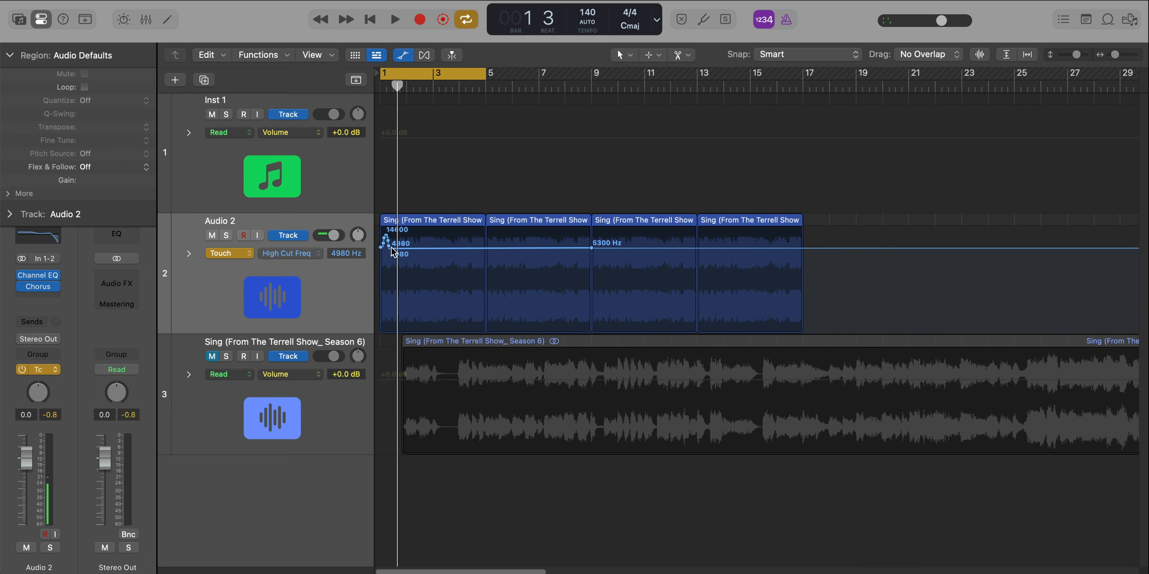
pyautogui.moveTo(386, 248); pyautogui.dragTo(351, 305)
pyautogui.moveTo(392, 250); pyautogui.dragTo(391, 255)
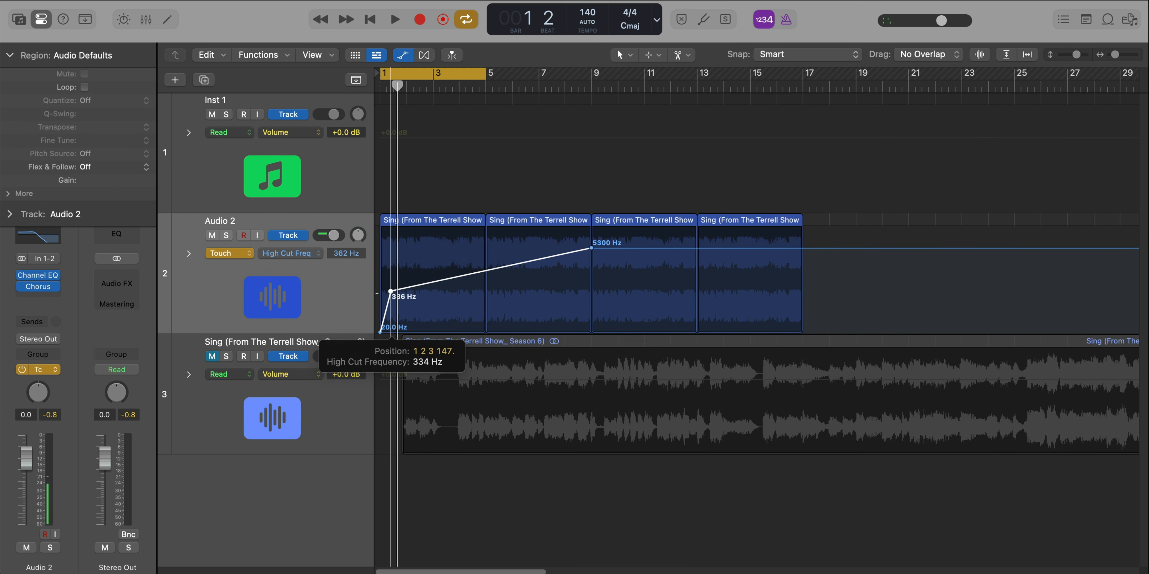
pyautogui.moveTo(391, 291); pyautogui.dragTo(486, 298)
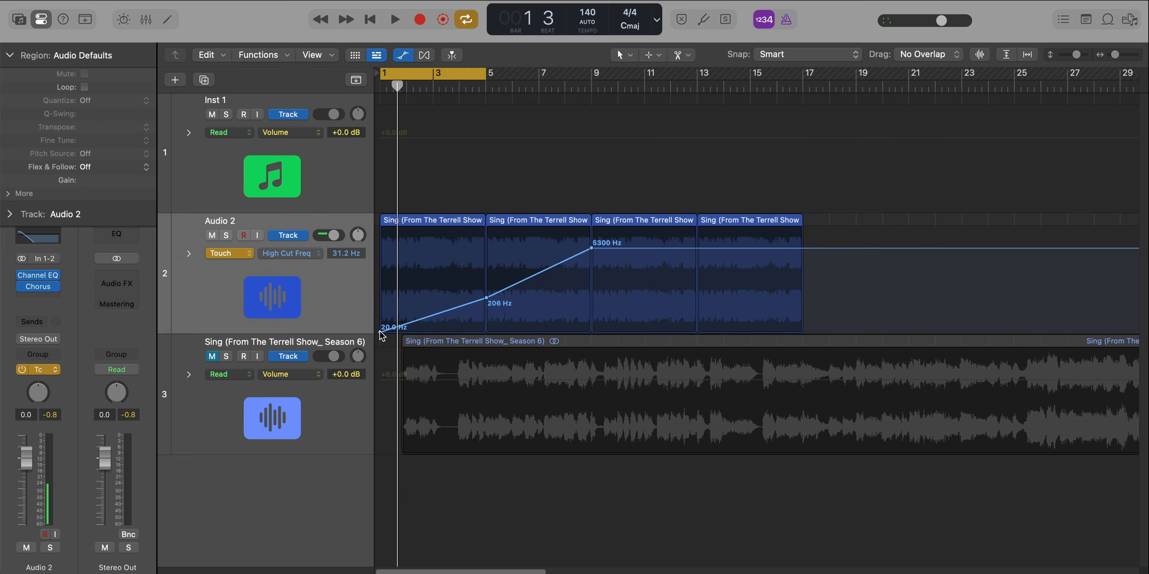
pyautogui.moveTo(382, 332); pyautogui.dragTo(380, 298)
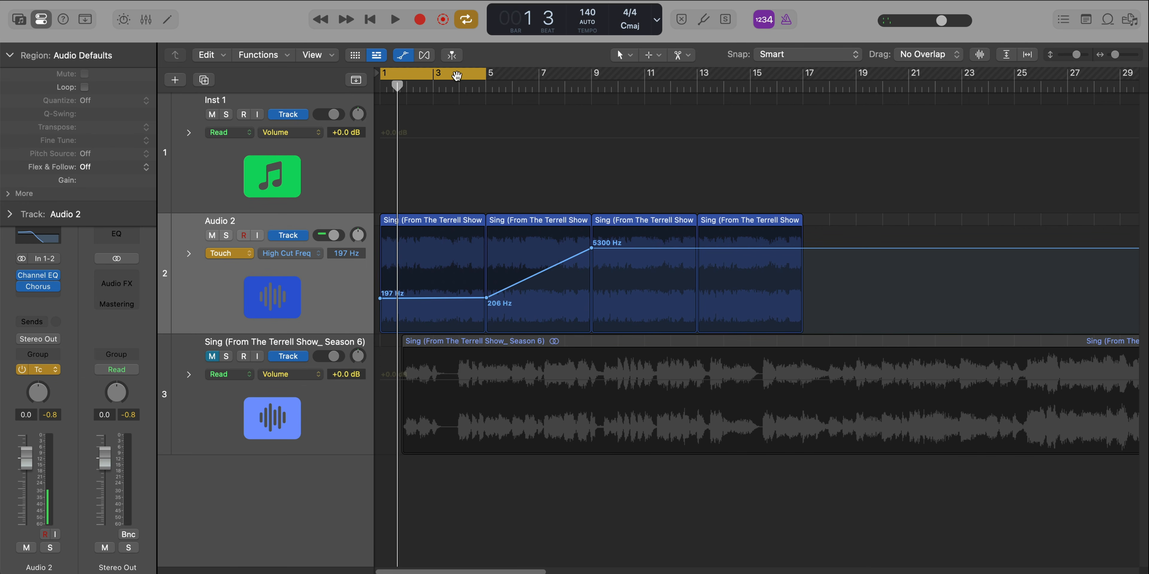
# Step: Turn off cycling and play the project from bar 1 with Audio 2's Channel EQ open to check the filter sweep
pyautogui.click(458, 75)
pyautogui.press('Return')
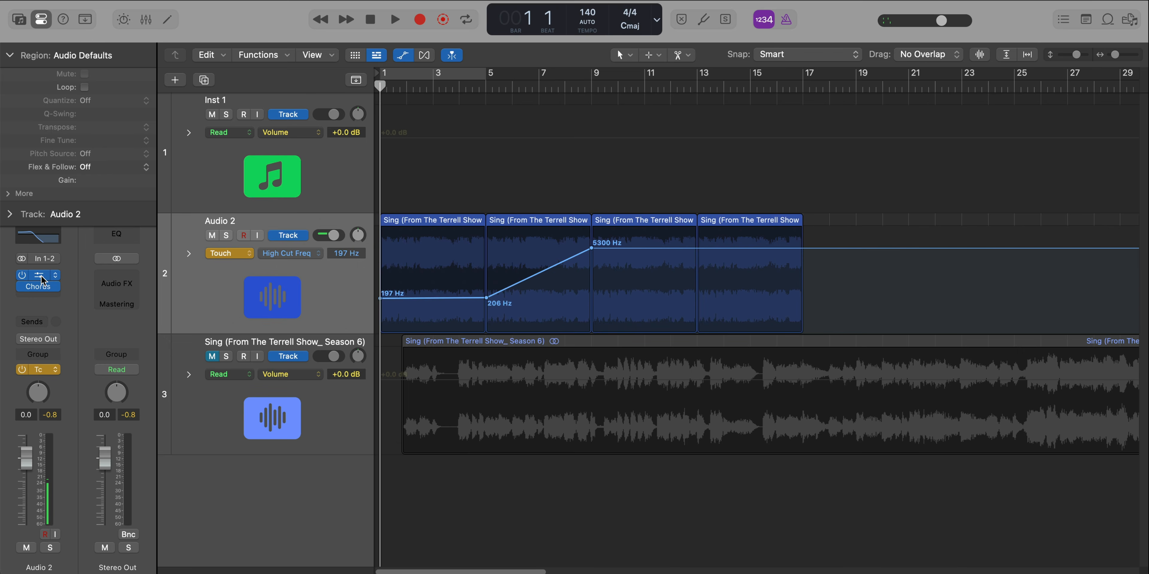
pyautogui.click(41, 277)
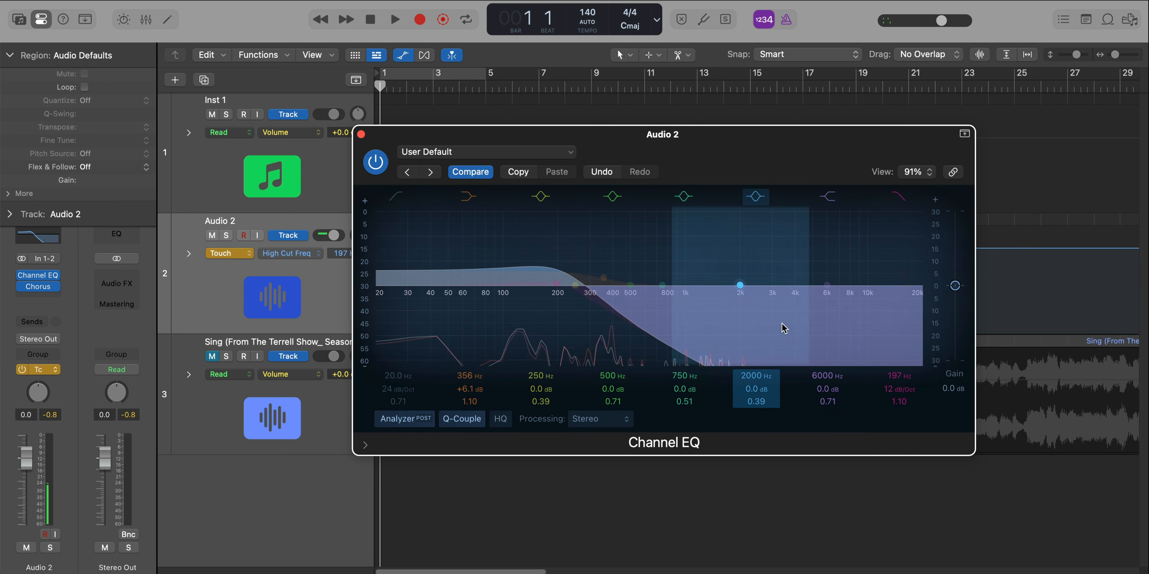
pyautogui.press('space')
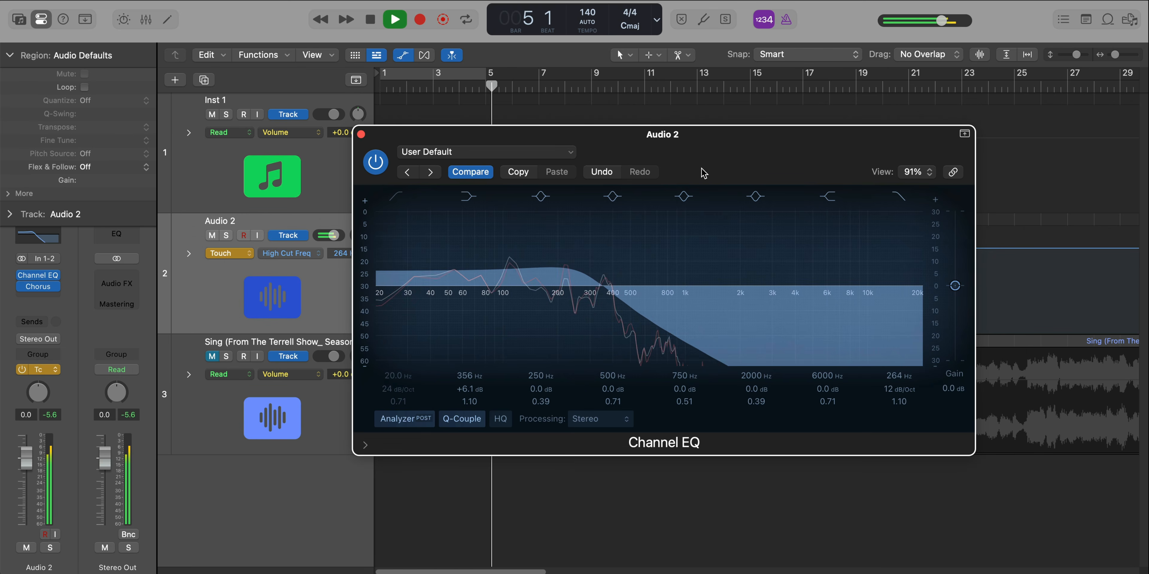
pyautogui.moveTo(704, 173); pyautogui.dragTo(759, 198)
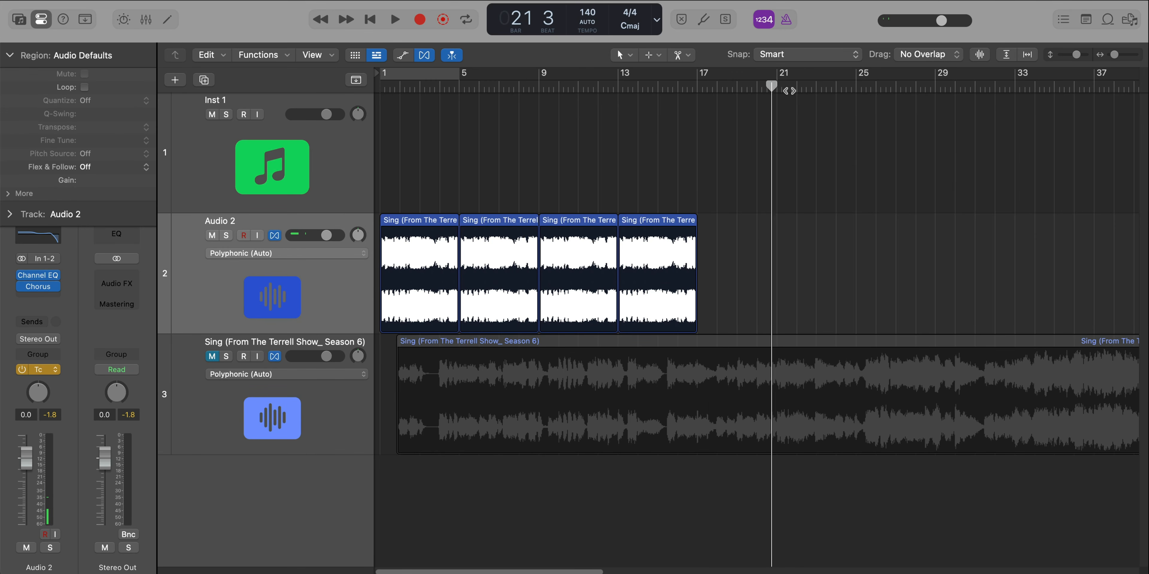
# Step: Add a tempo change to 143 BPM at bar 17 and play across it from bar 15
pyautogui.moveTo(705, 92)
pyautogui.mouseDown()
pyautogui.moveTo(777, 89)
pyautogui.moveTo(708, 88)
pyautogui.mouseUp()
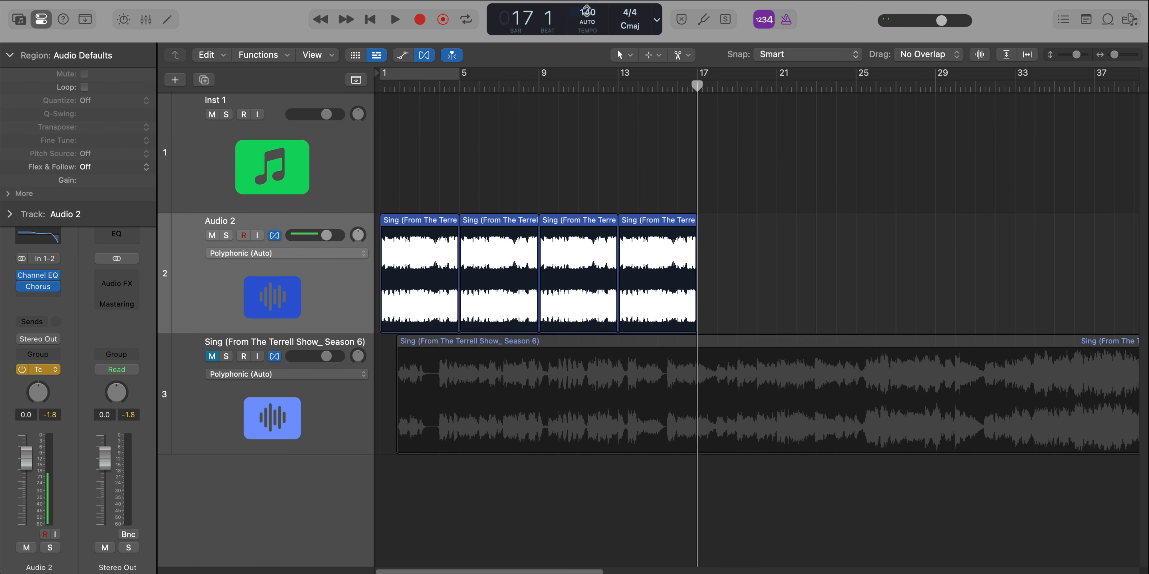
pyautogui.click(363, 83)
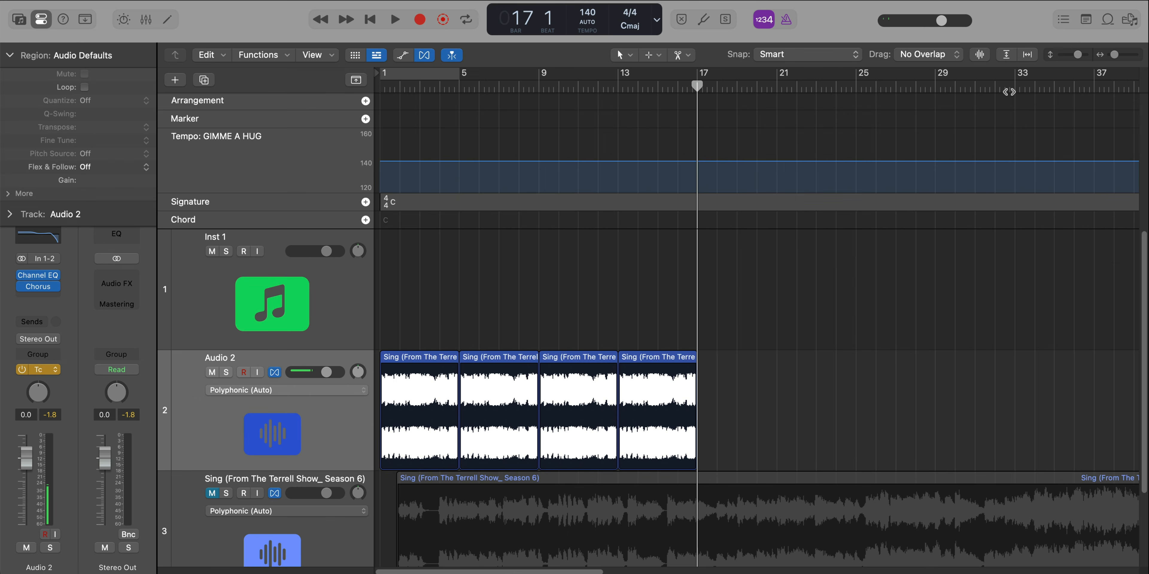
pyautogui.click(1064, 20)
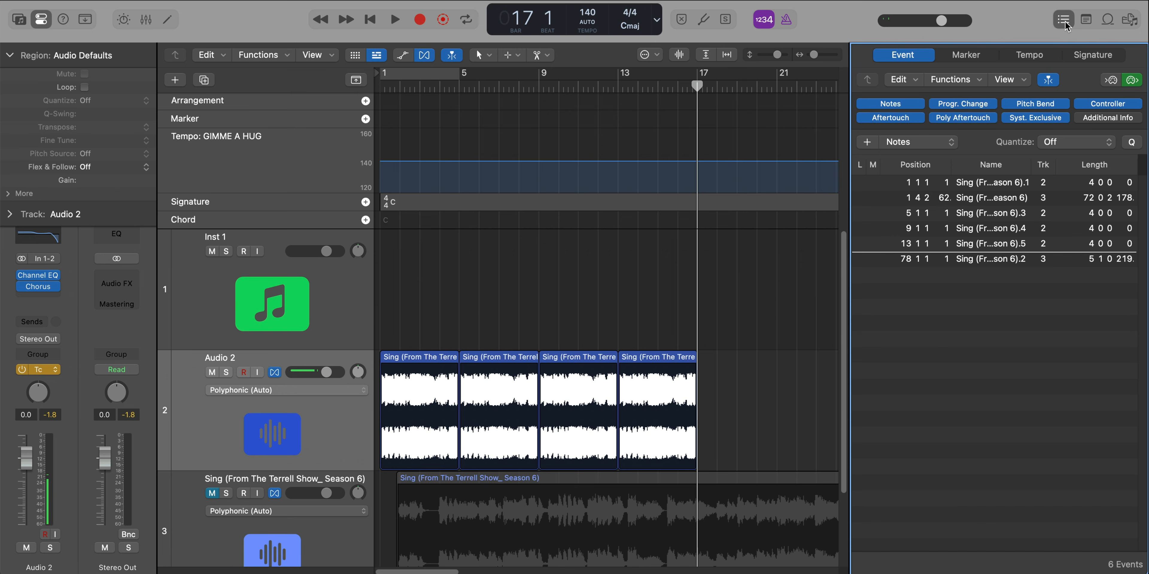
pyautogui.click(1028, 55)
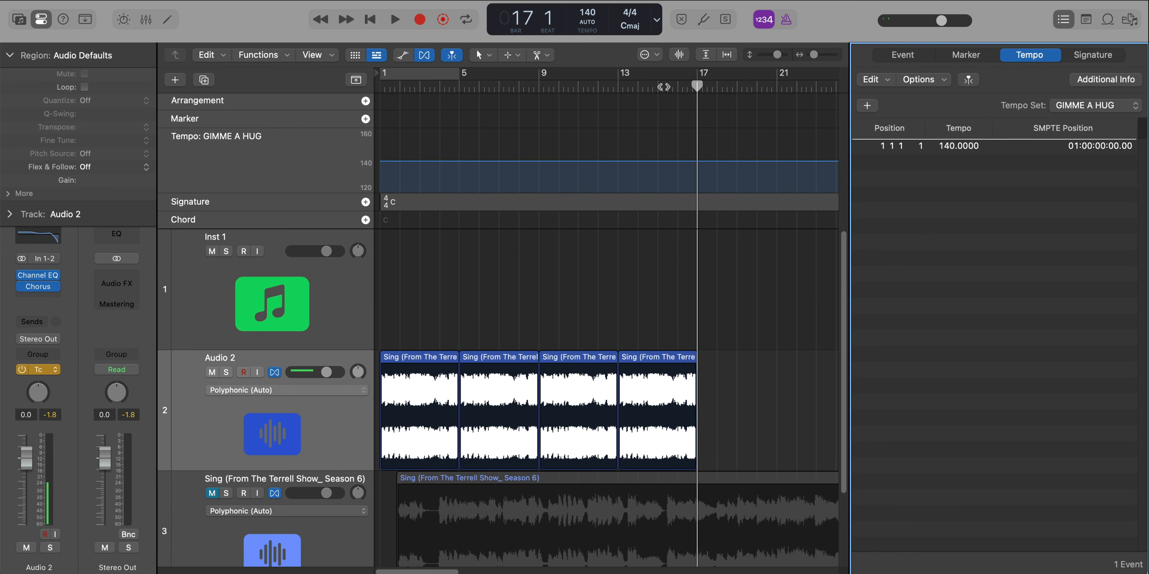
pyautogui.moveTo(695, 86)
pyautogui.mouseDown()
pyautogui.moveTo(658, 87)
pyautogui.moveTo(707, 88)
pyautogui.moveTo(678, 87)
pyautogui.moveTo(695, 88)
pyautogui.mouseUp()
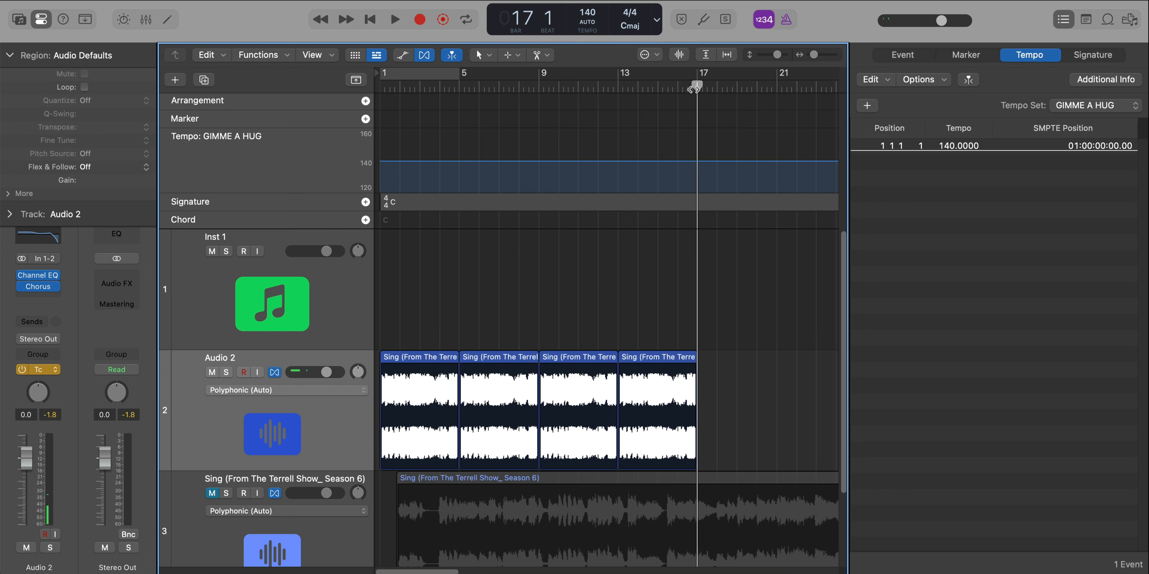
pyautogui.click(865, 106)
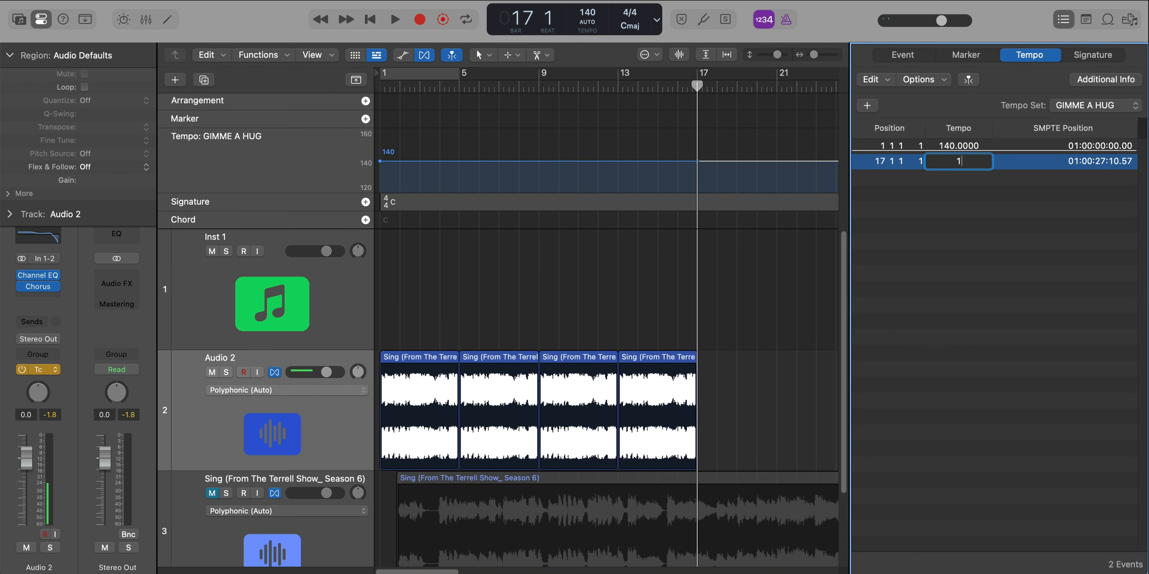
pyautogui.write('143')
pyautogui.press('Return')
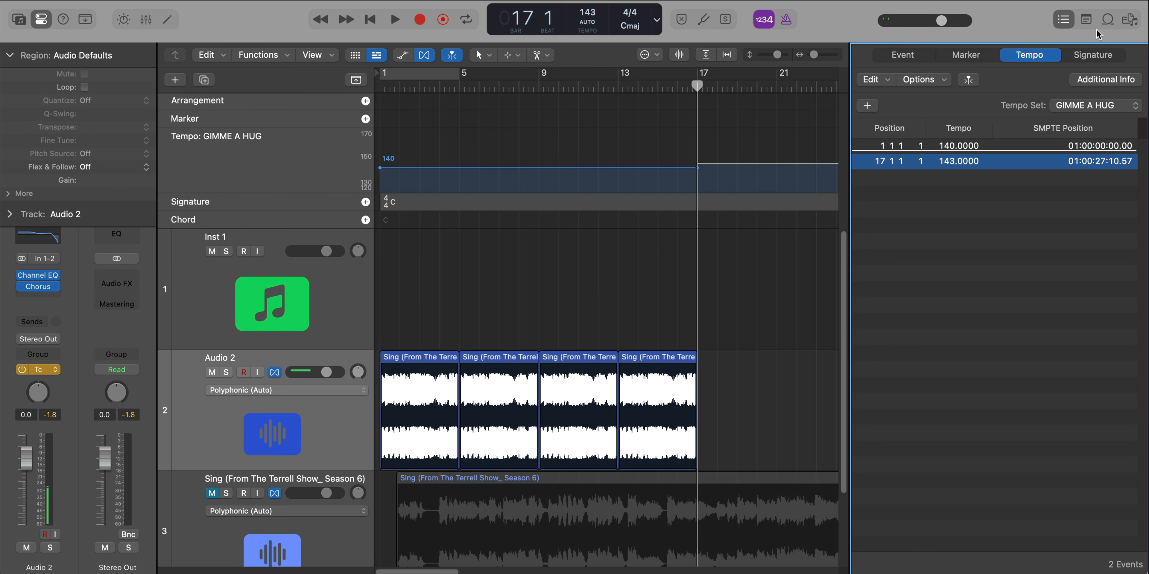
pyautogui.click(1064, 20)
pyautogui.click(673, 87)
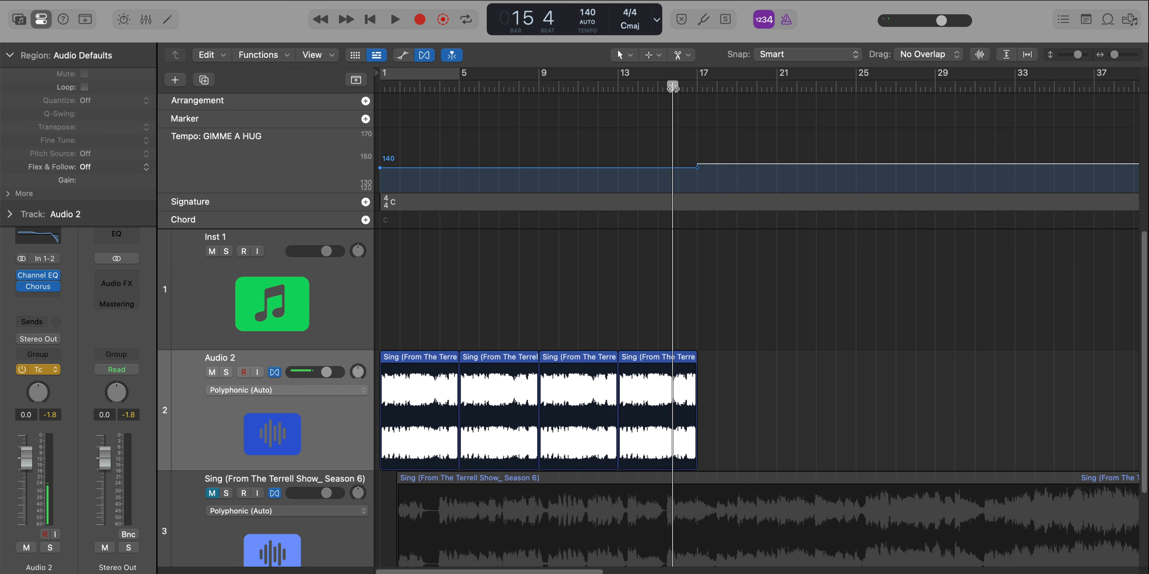
pyautogui.press('space')
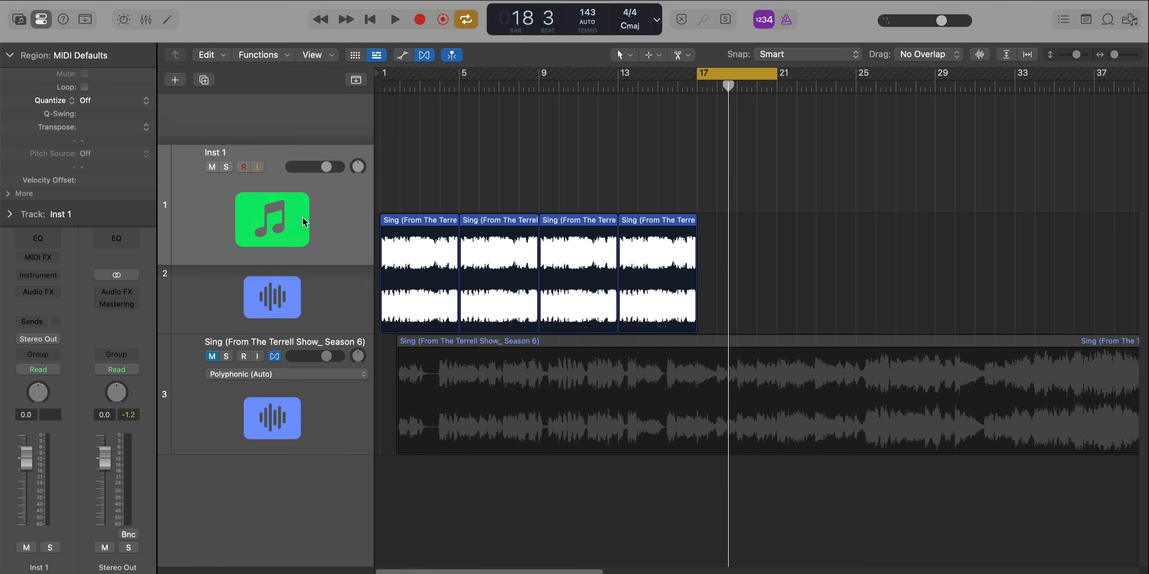
# Step: Move the Inst 1 track below Audio 2 and browse the Library's Studio Horns single instruments for it
pyautogui.moveTo(303, 222); pyautogui.dragTo(313, 288)
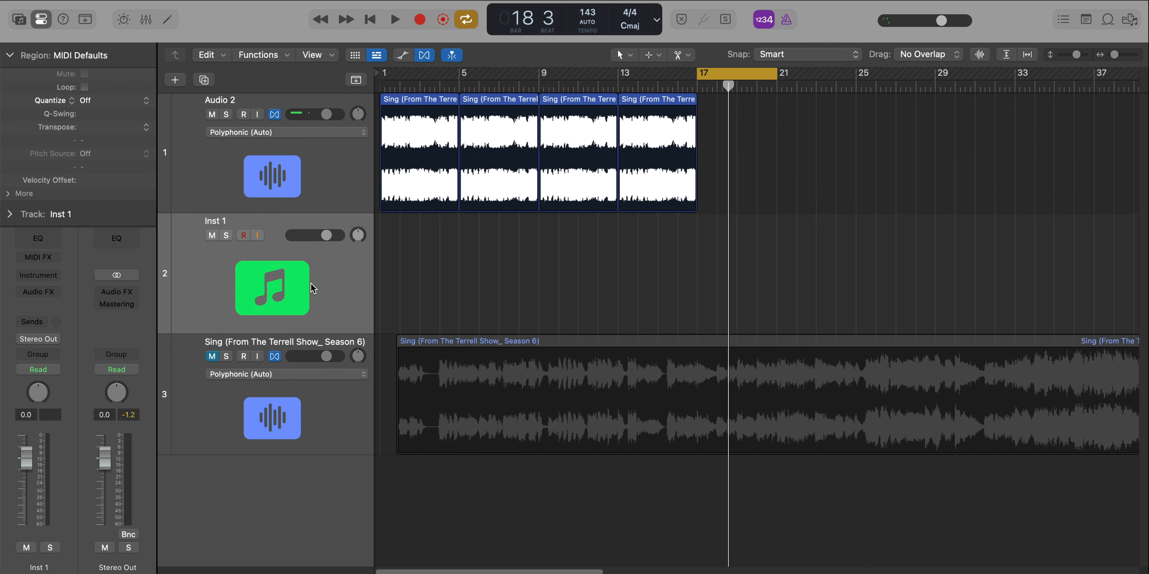
pyautogui.click(18, 20)
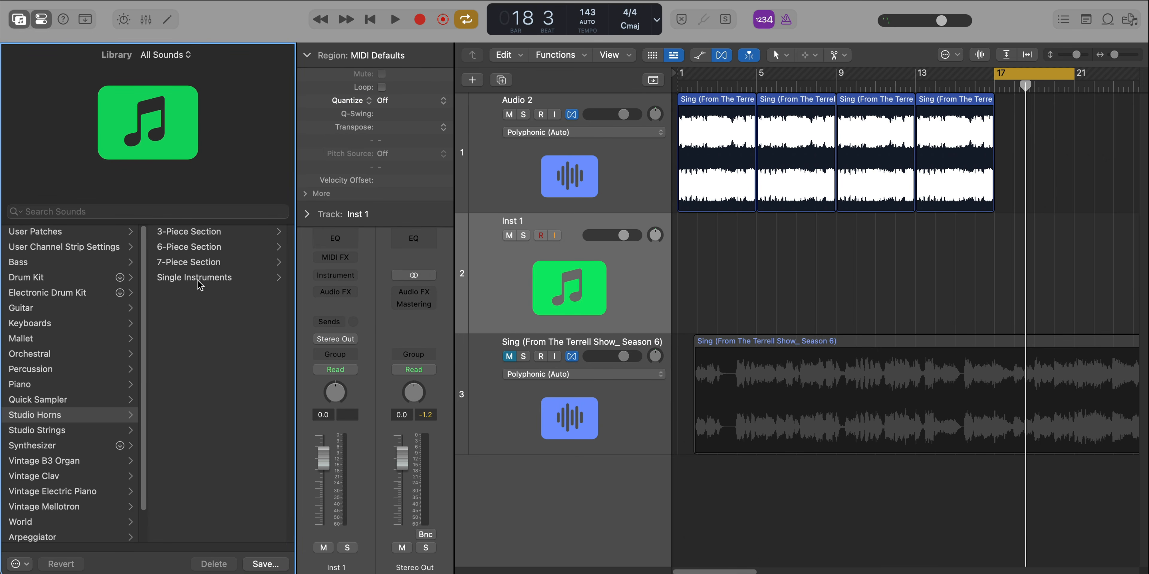
pyautogui.click(199, 279)
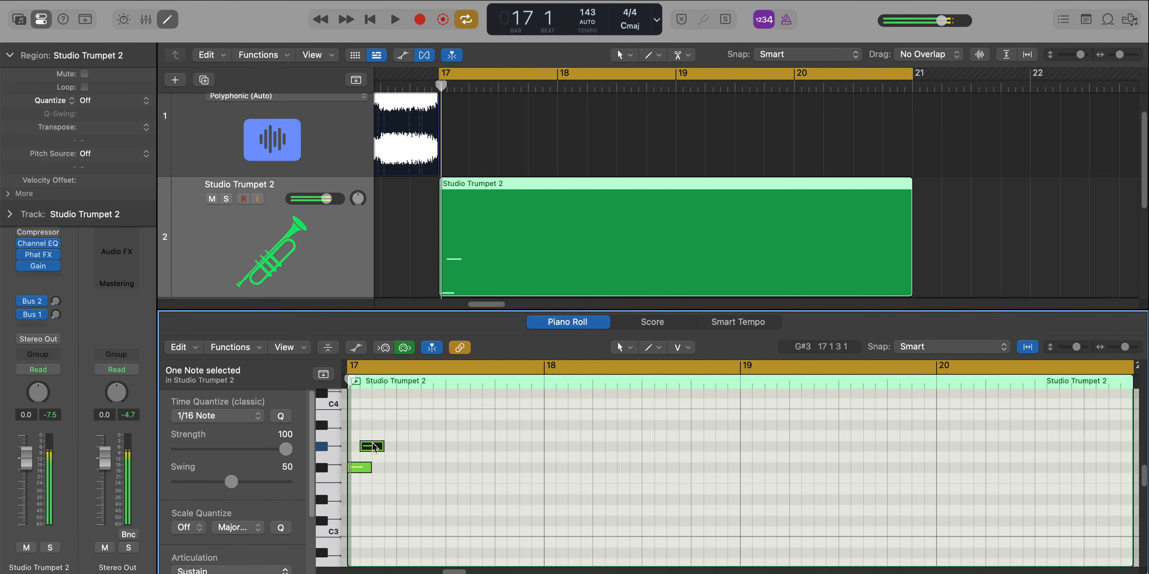
# Step: Extend the trumpet's G#3 note to the end of bar 17, add a D#3 note on beat 4 and play the phrase
pyautogui.moveTo(359, 467); pyautogui.dragTo(543, 447)
pyautogui.click(541, 443)
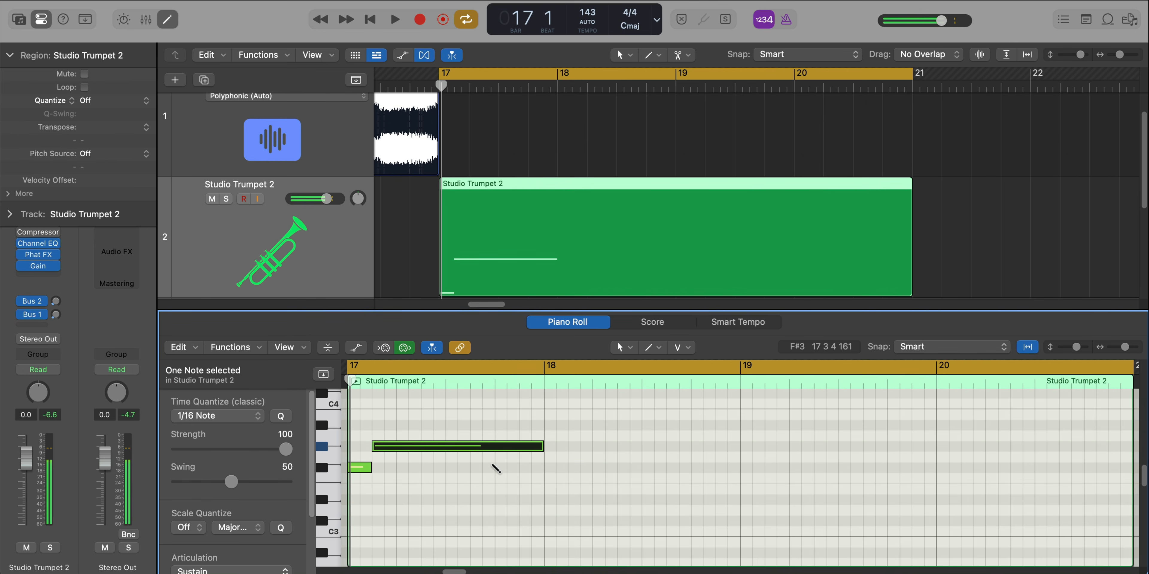
pyautogui.click(496, 468)
pyautogui.moveTo(663, 468); pyautogui.dragTo(513, 499)
pyautogui.press('space')
pyautogui.press('space')
pyautogui.press('space')
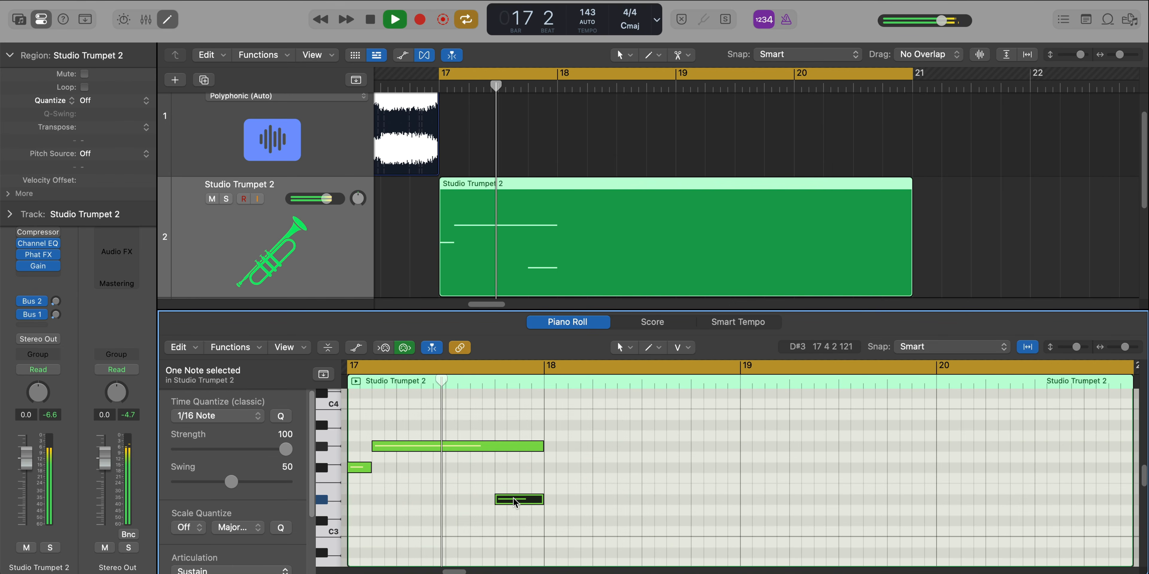
pyautogui.press('space')
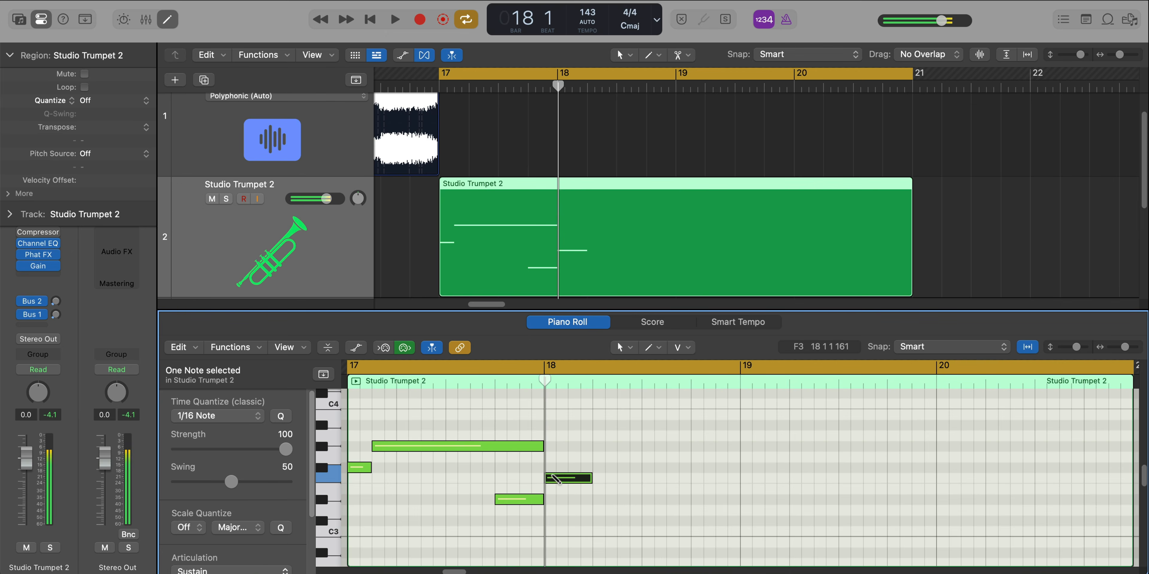
# Step: Copy the one-beat F3 note at bar 18 up to A#3 and play the phrase back
pyautogui.moveTo(569, 480); pyautogui.dragTo(571, 426)
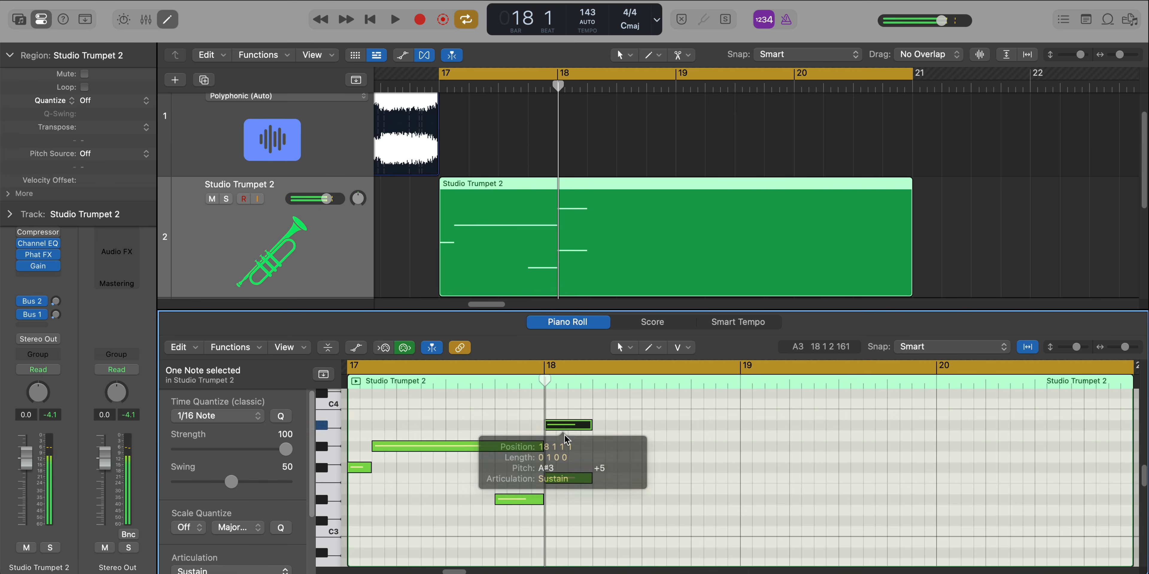
pyautogui.press('space')
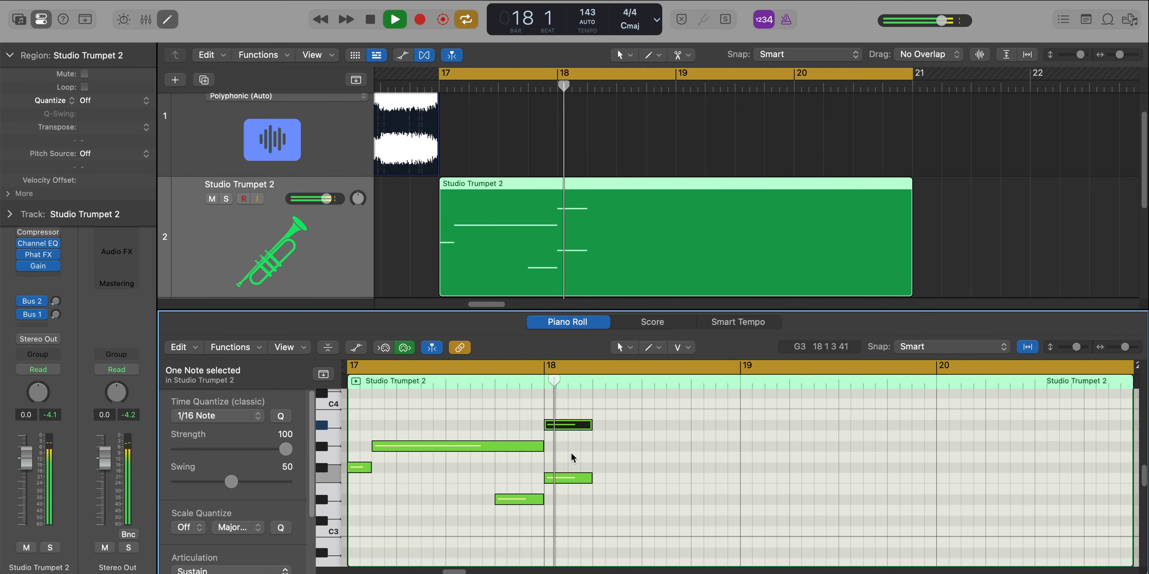
pyautogui.press('space')
pyautogui.press('space')
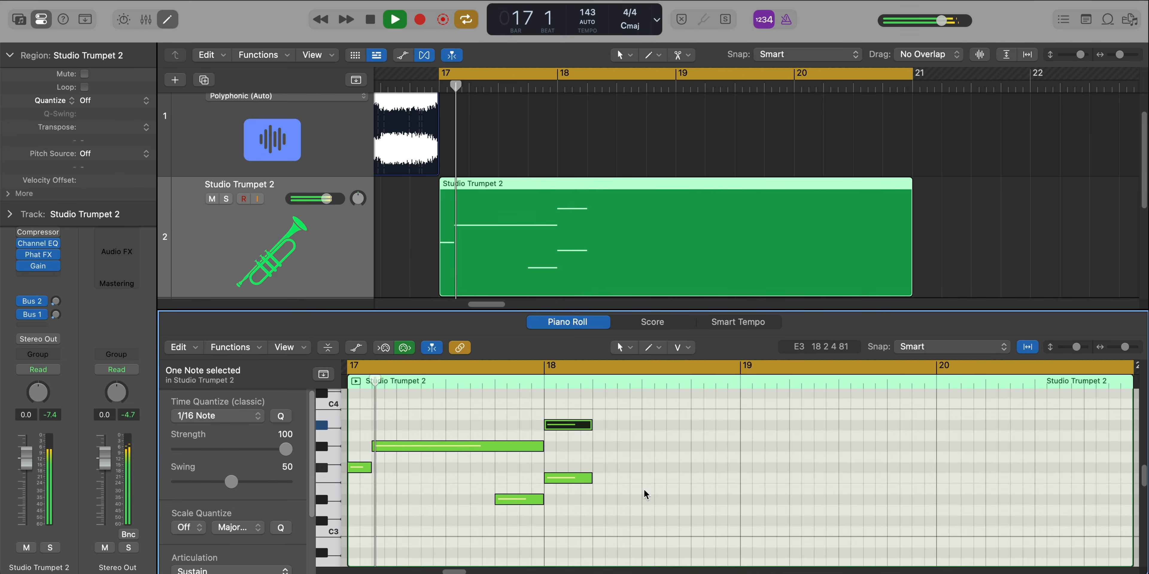
# Step: Add an F3 note on beat 2 of bar 18 and lengthen it to the start of bar 19
pyautogui.keyDown('super'); pyautogui.click(609, 482); pyautogui.keyUp('super')
pyautogui.press('space')
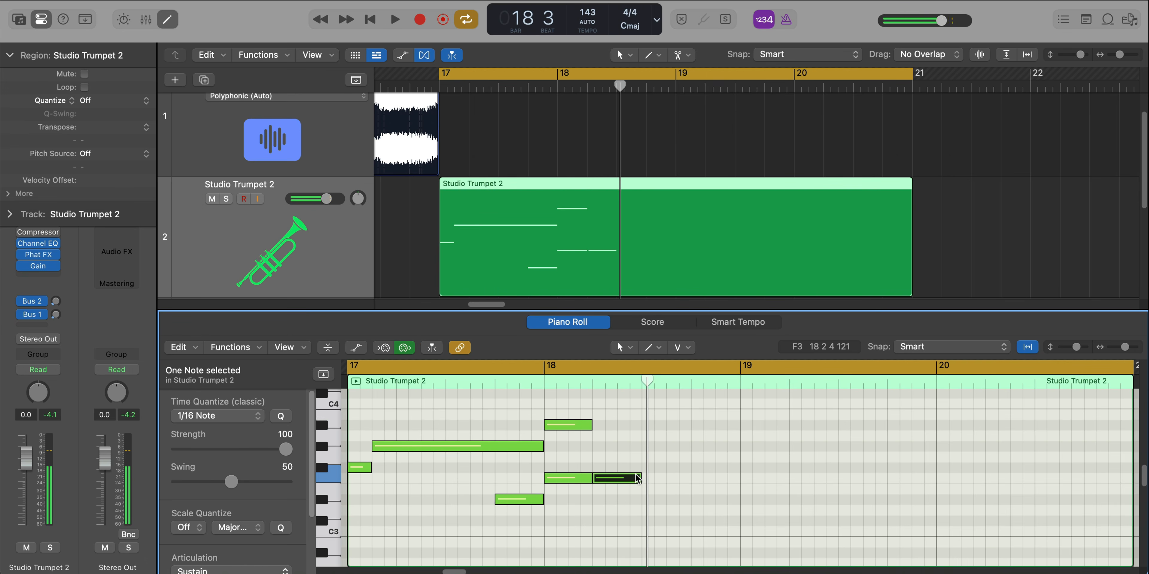
pyautogui.moveTo(638, 478); pyautogui.dragTo(739, 480)
pyautogui.press('space')
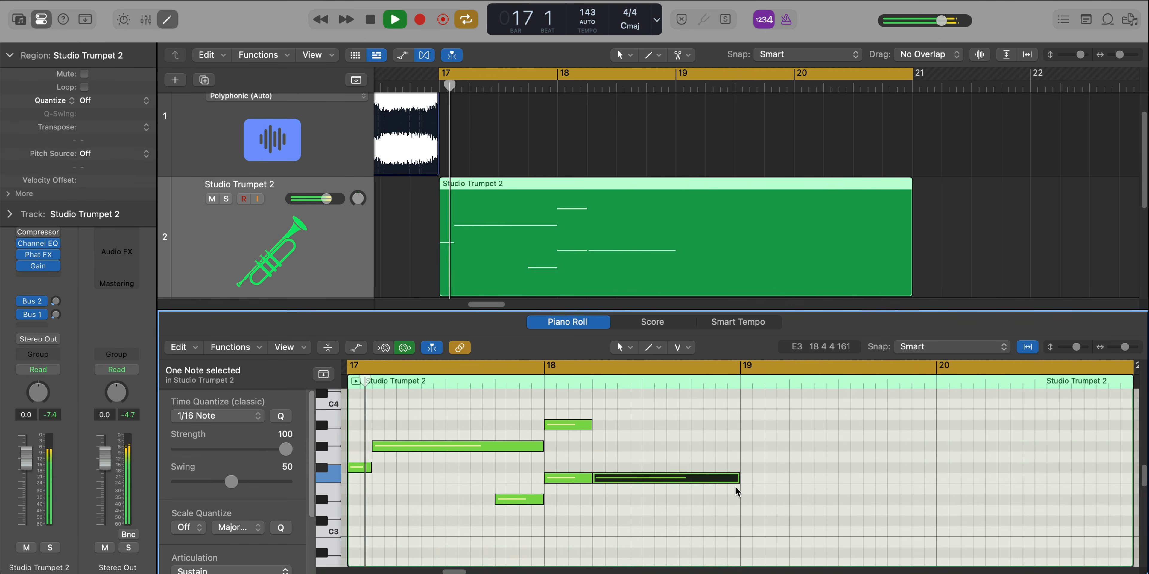
# Step: Repeat the six-note trumpet phrase from bar 19, set the cycle range to bars 19–21 and play it
pyautogui.scroll(-5, 736, 488)
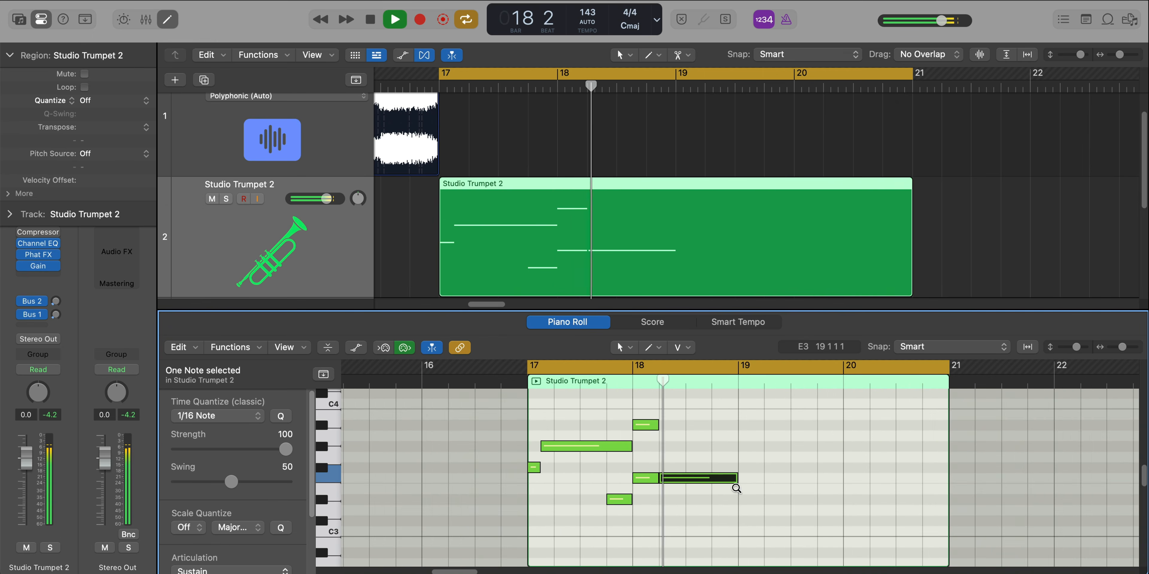
pyautogui.press('space')
pyautogui.moveTo(752, 505); pyautogui.dragTo(498, 420)
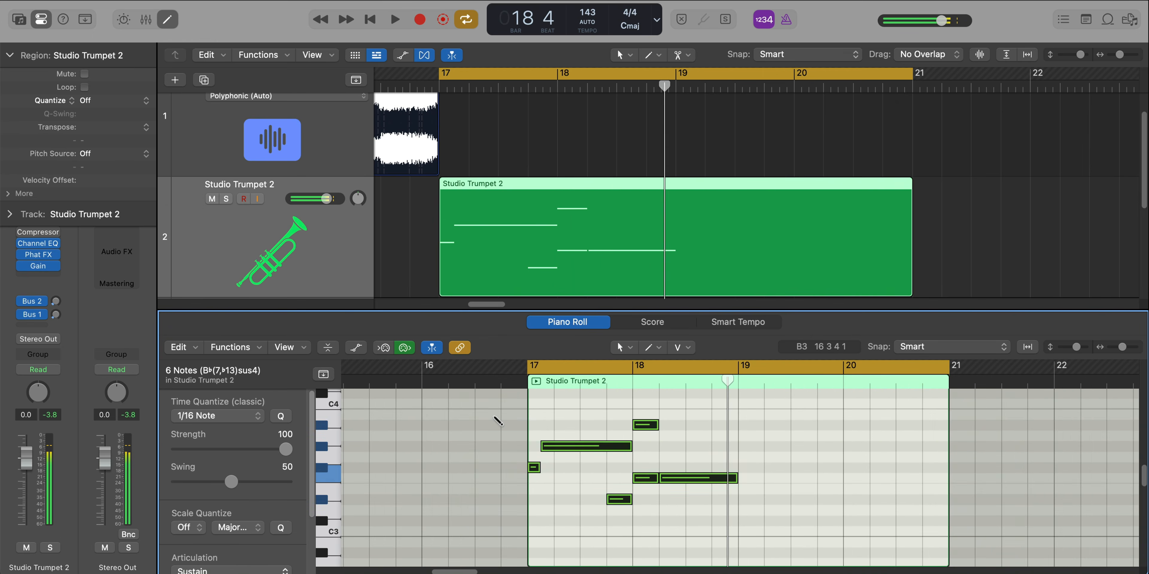
pyautogui.press('super+r')
pyautogui.moveTo(741, 368); pyautogui.dragTo(956, 395)
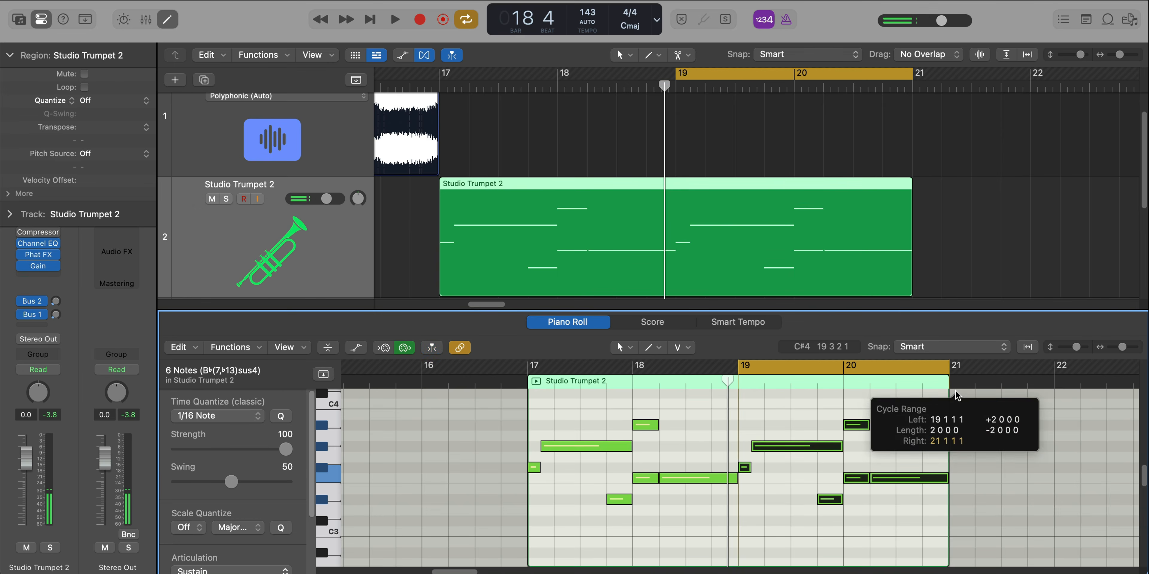
pyautogui.press('space')
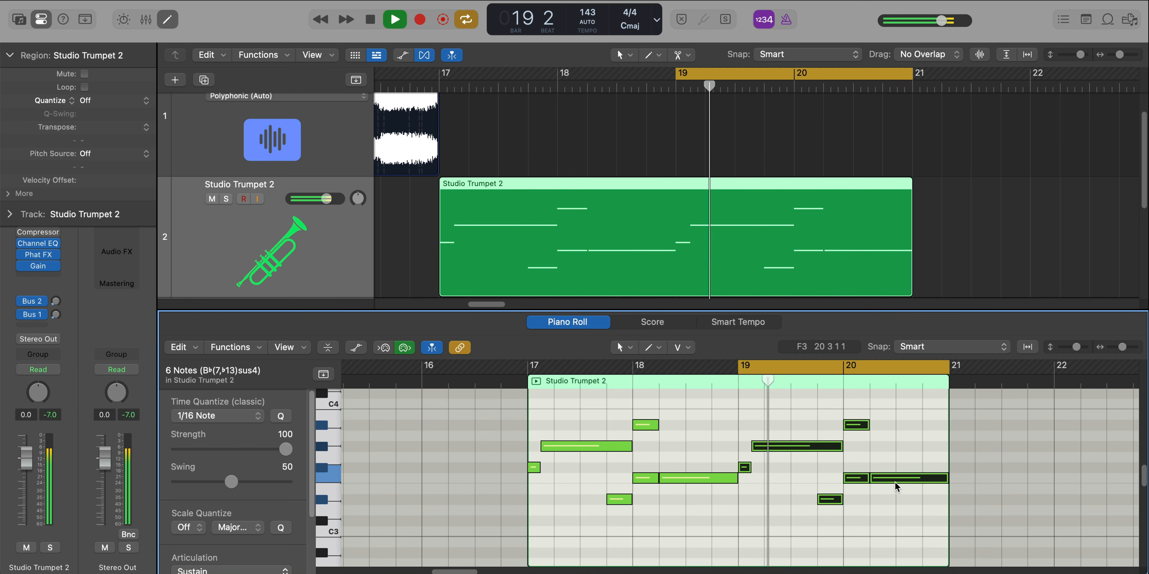
# Step: Delete the short F3 note at the start of bar 20 and play the repeated phrase
pyautogui.click(883, 493)
pyautogui.press('space')
pyautogui.press('Delete')
pyautogui.press('space')
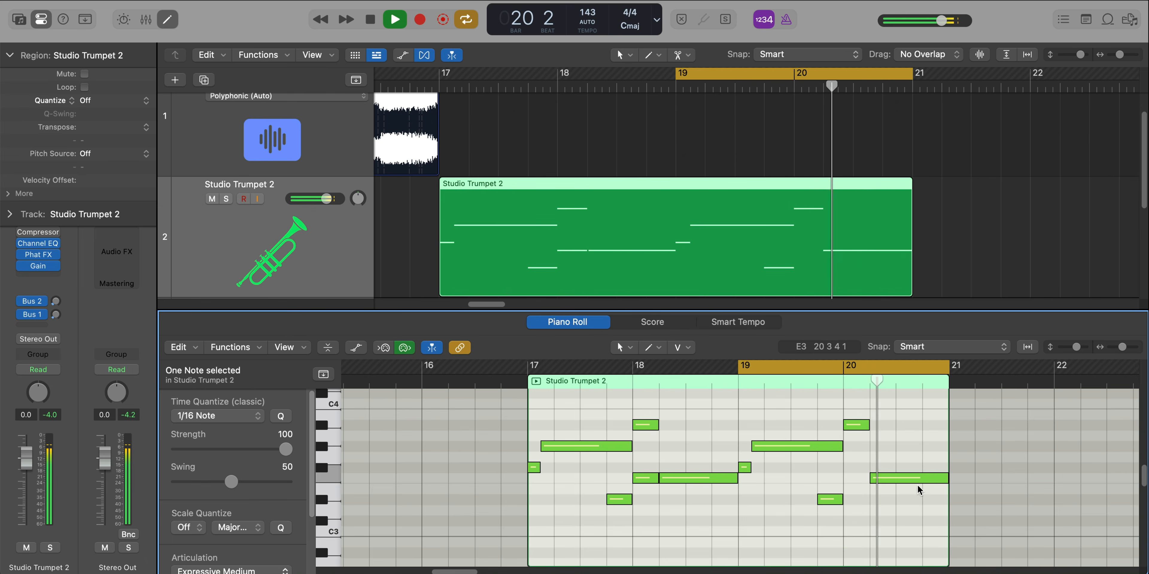
# Step: Shorten the final F3 note to end at beat 4 of bar 20, add a D#3 note there and play the result
pyautogui.press('space')
pyautogui.moveTo(946, 478); pyautogui.dragTo(922, 482)
pyautogui.click(925, 498)
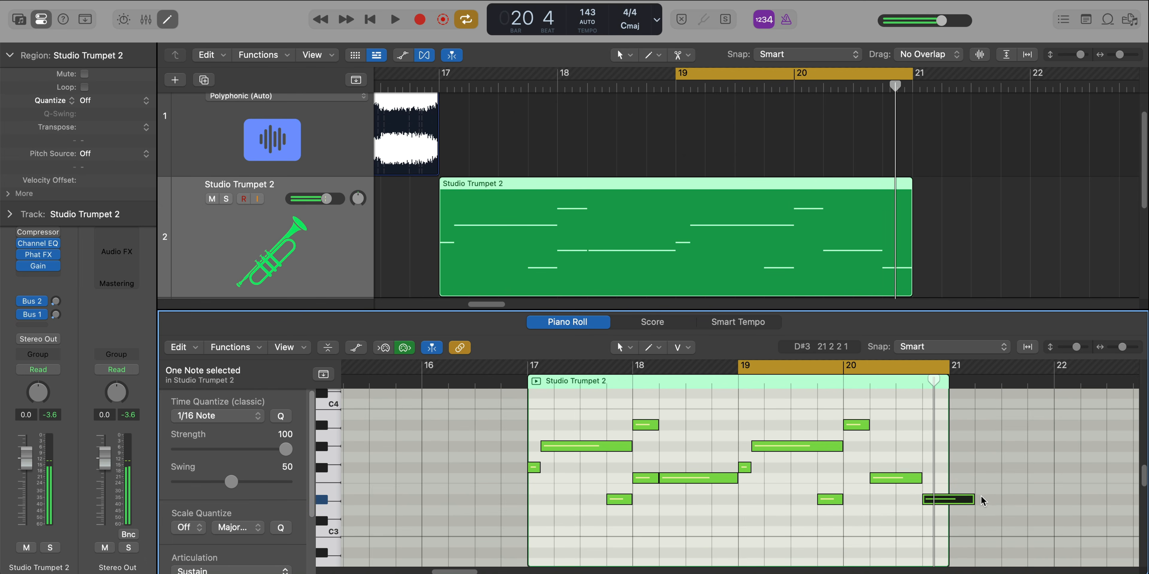
pyautogui.press('space')
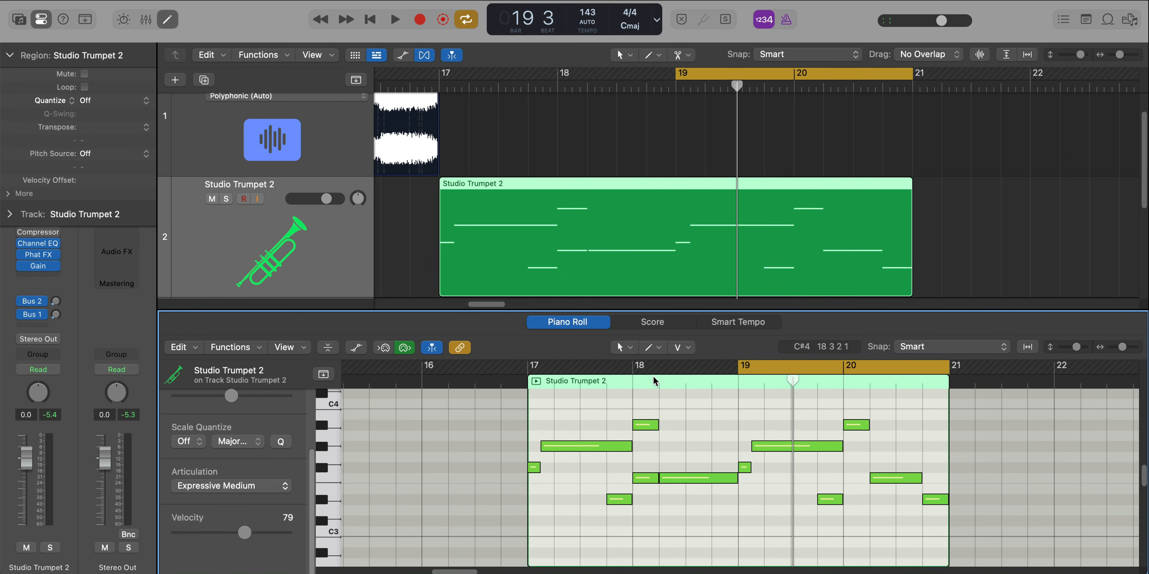
# Step: Set the cycle range to bars 17–21, give all the trumpet notes the Expressive Medium articulation and play them
pyautogui.moveTo(532, 367); pyautogui.dragTo(948, 366)
pyautogui.press('super+a')
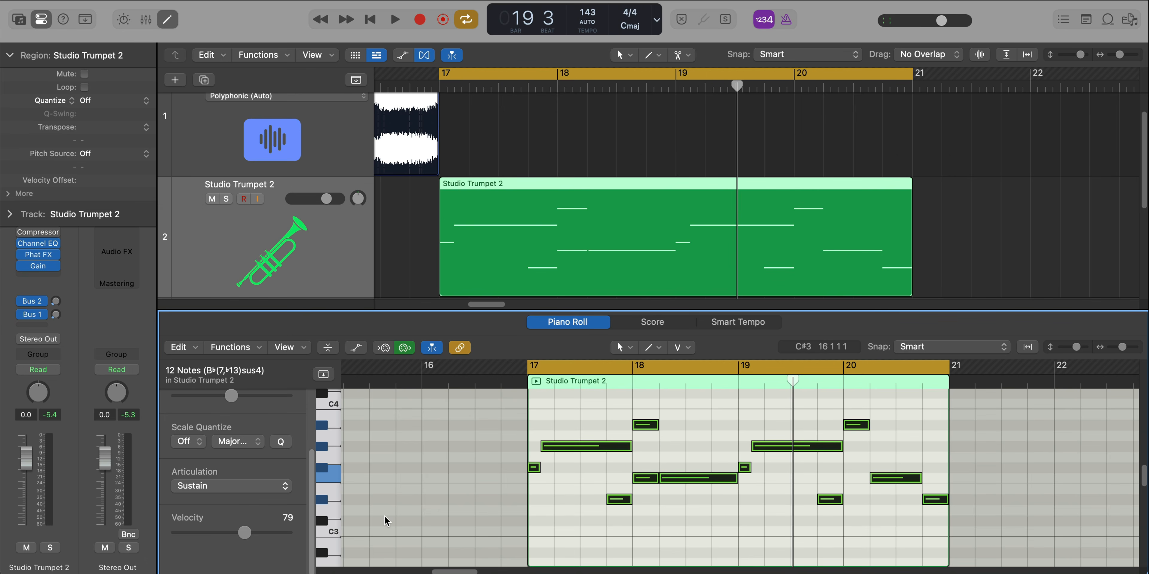
pyautogui.click(225, 481)
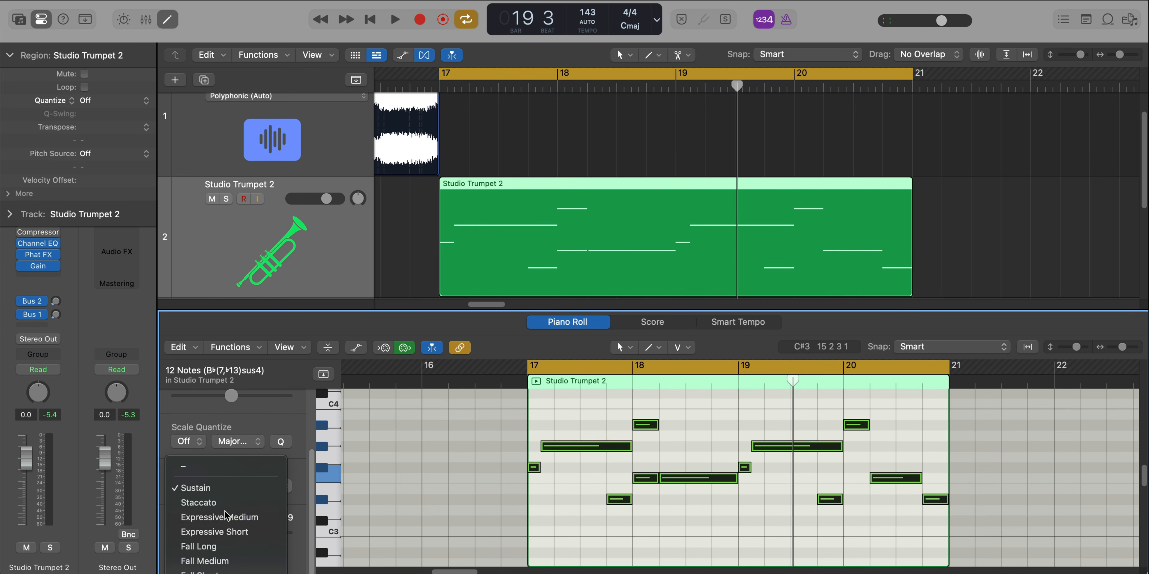
pyautogui.click(227, 516)
pyautogui.press('space')
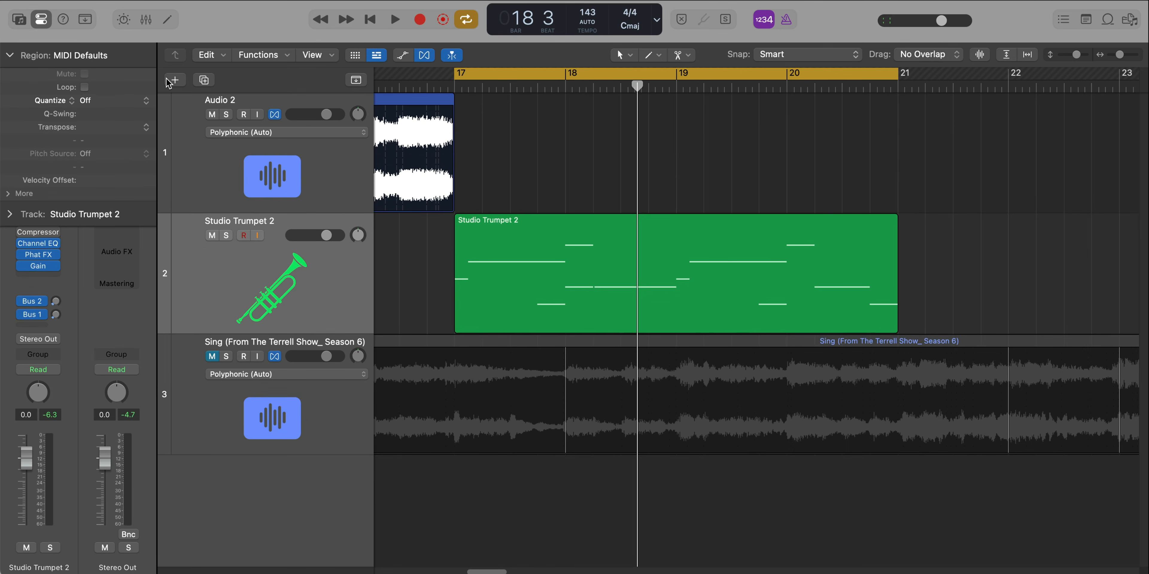
# Step: Create a software instrument track and load the Trumpets patch from the orchestral brass sounds
pyautogui.click(170, 83)
pyautogui.press('Return')
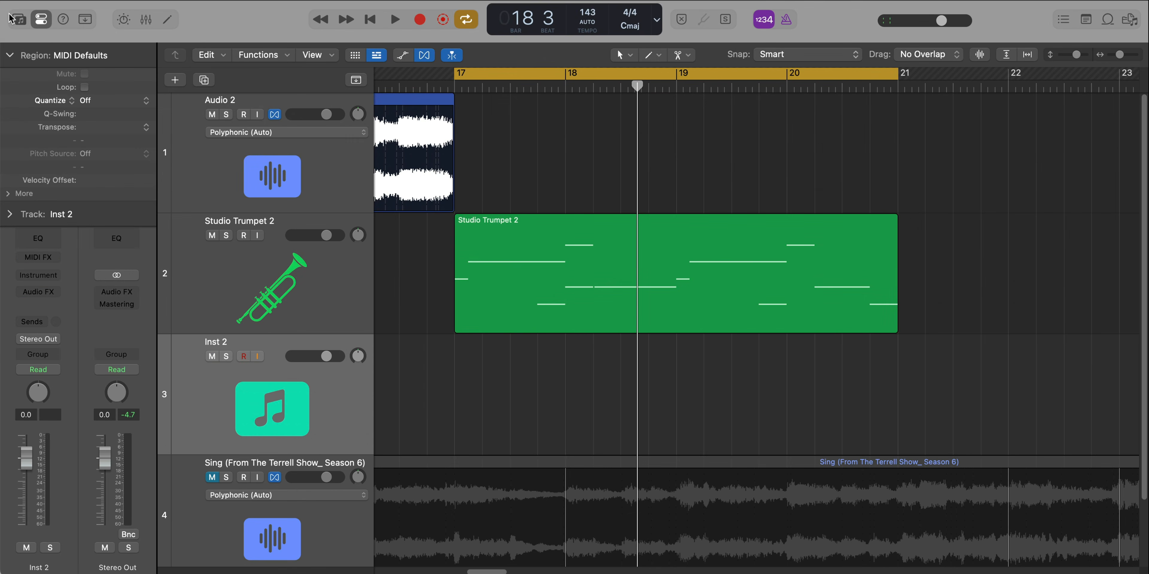
pyautogui.click(11, 19)
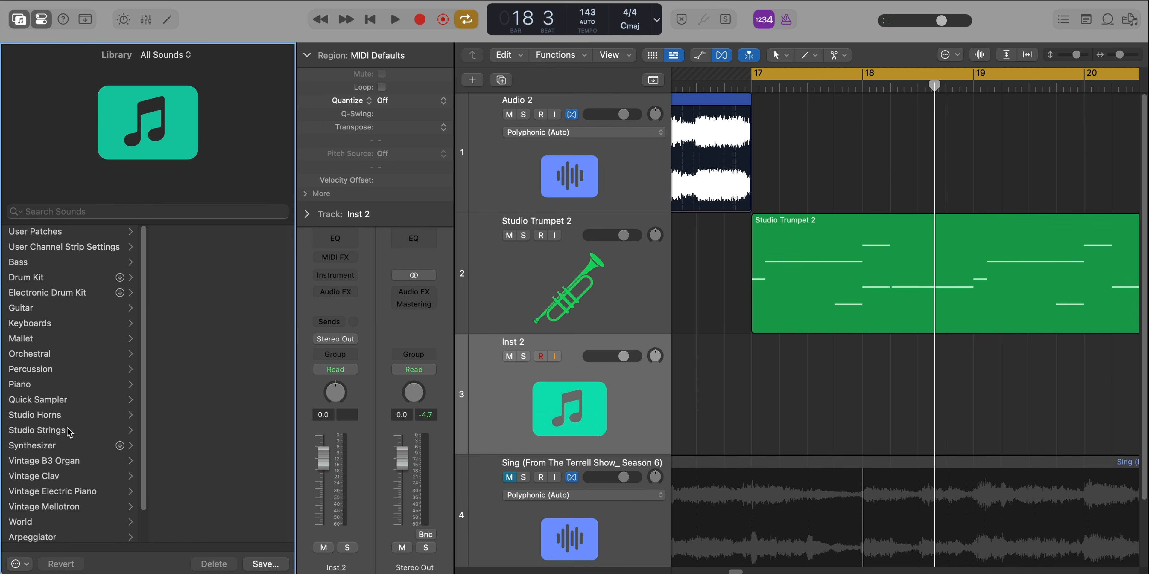
pyautogui.click(52, 355)
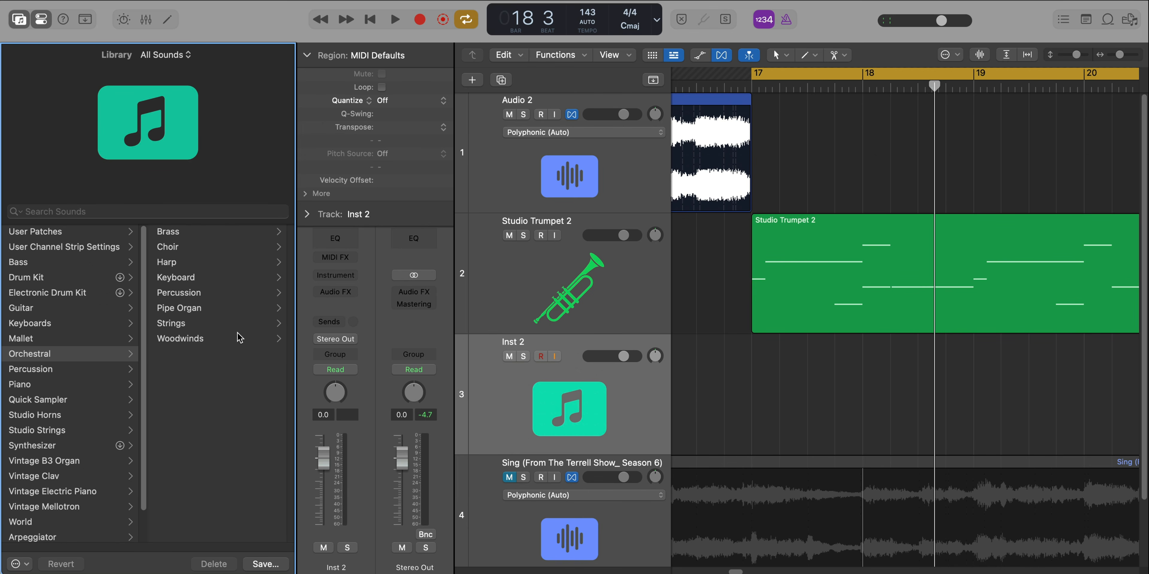
pyautogui.click(168, 232)
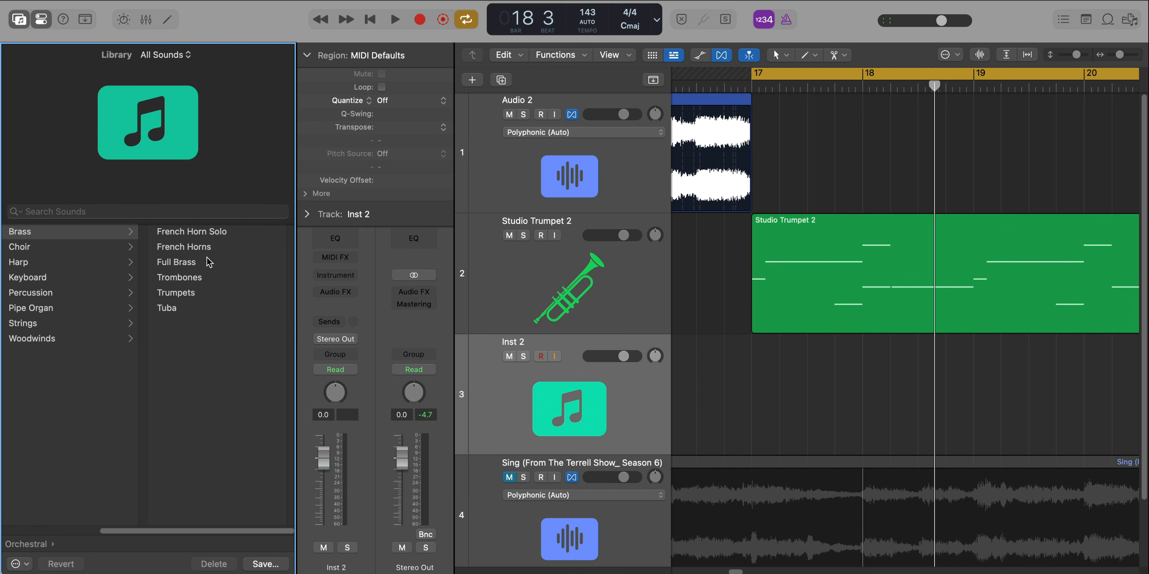
pyautogui.click(18, 22)
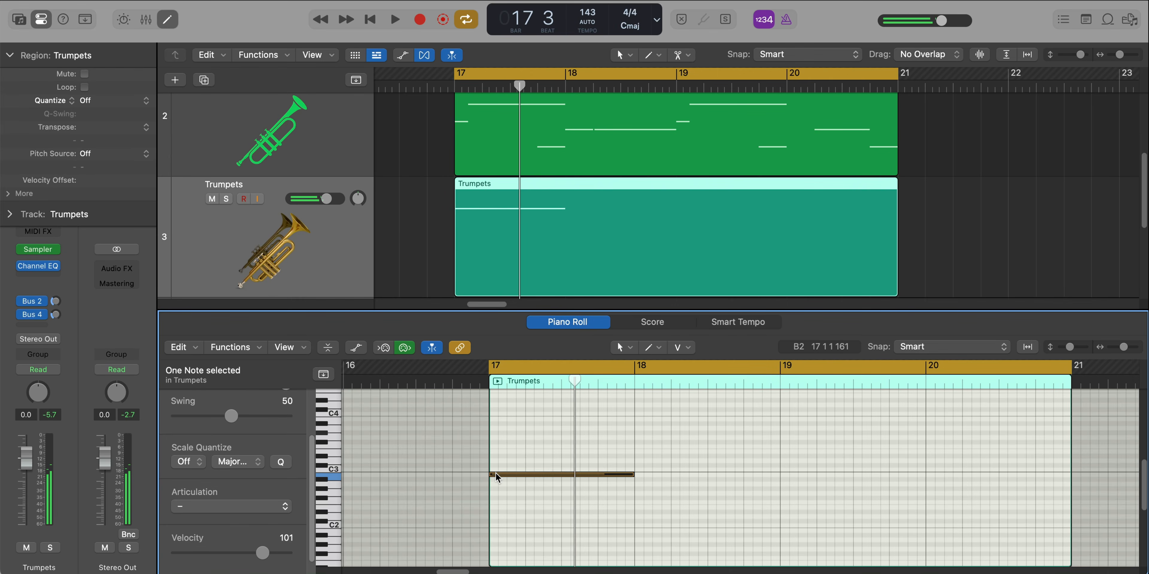
# Step: Build a one-bar chord at bar 17 by copying the B2 note to F#2, D#3 and F#3, and play it
pyautogui.moveTo(498, 477); pyautogui.dragTo(514, 495)
pyautogui.press('space')
pyautogui.press('space')
pyautogui.press('space')
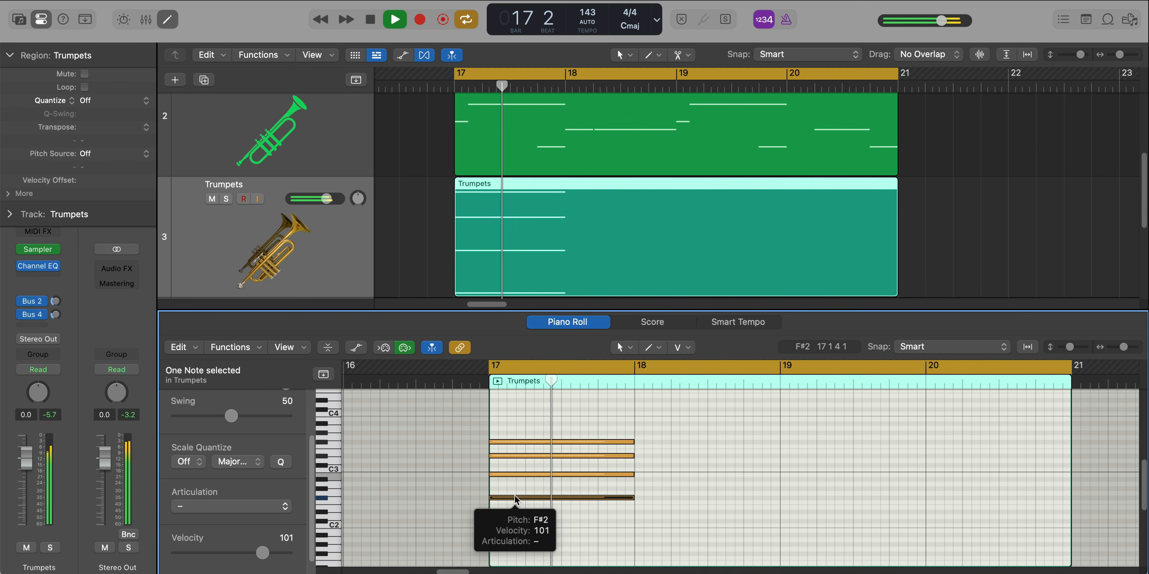
pyautogui.press('space')
pyautogui.press('space')
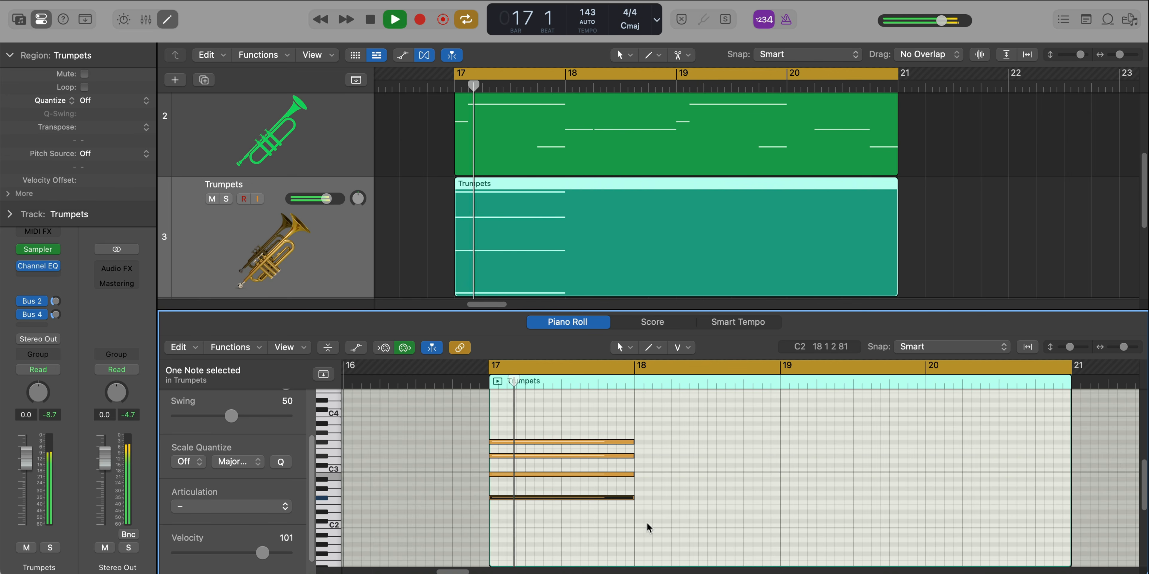
# Step: Add a second one-bar chord of F2, A#2, C#3 and F3 at bar 18 and play the progression
pyautogui.keyDown('super'); pyautogui.click(636, 503); pyautogui.keyUp('super')
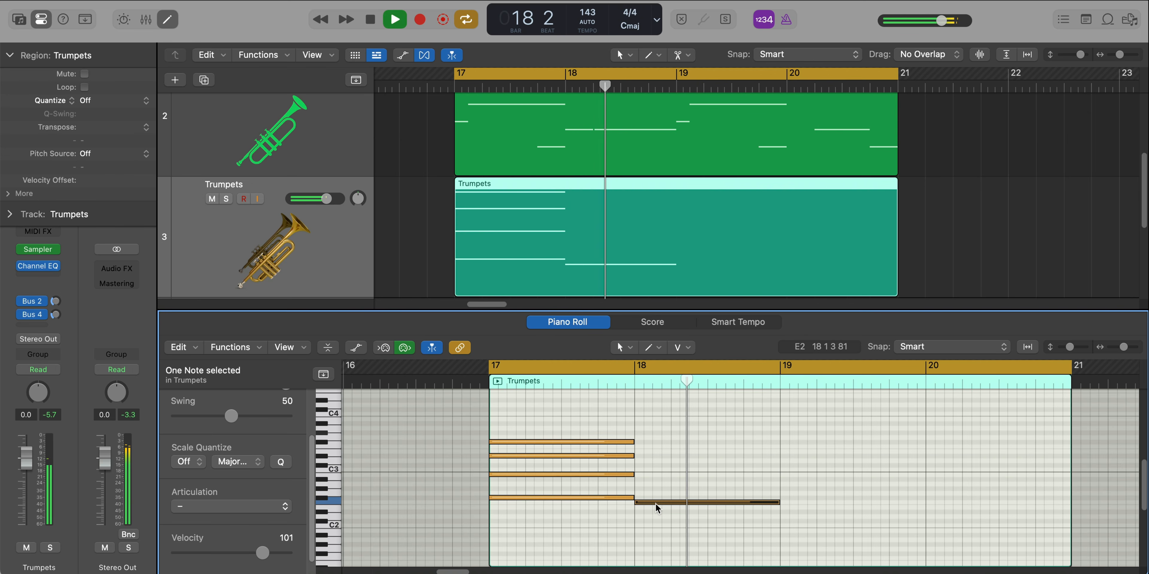
pyautogui.press('space')
pyautogui.moveTo(656, 503); pyautogui.dragTo(661, 456)
pyautogui.moveTo(659, 445); pyautogui.dragTo(659, 445)
pyautogui.press('space')
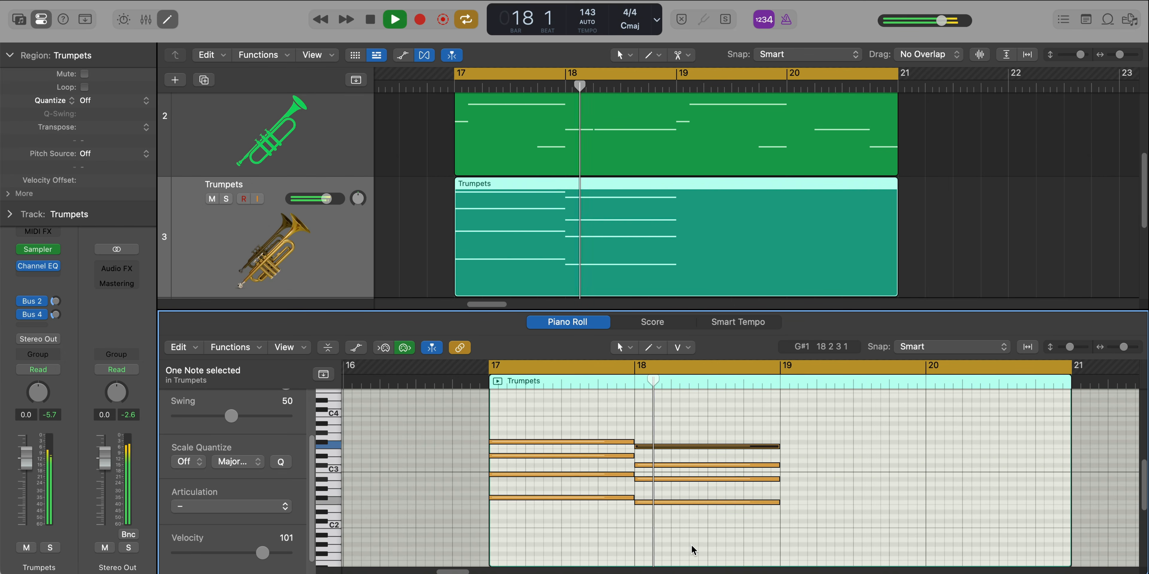
# Step: Repeat the two chords of bars 17 and 18 at bars 19 and 20
pyautogui.keyDown('ctrl'); pyautogui.keyDown('alt'); pyautogui.click(687, 536); pyautogui.keyUp('alt'); pyautogui.keyUp('ctrl')
pyautogui.press('space')
pyautogui.moveTo(756, 536); pyautogui.dragTo(620, 438)
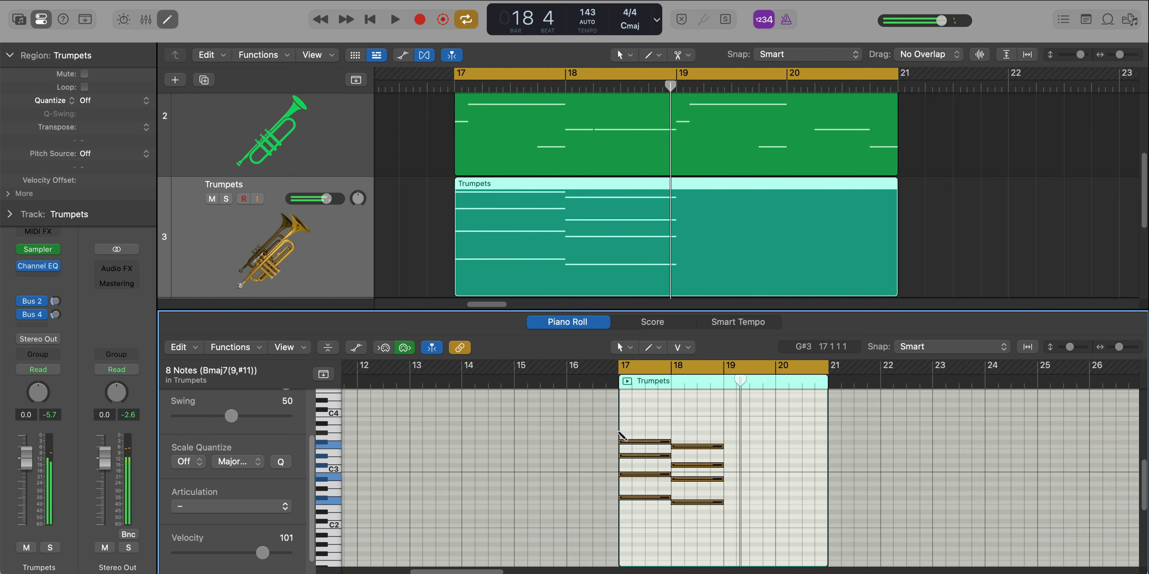
pyautogui.press('super+r')
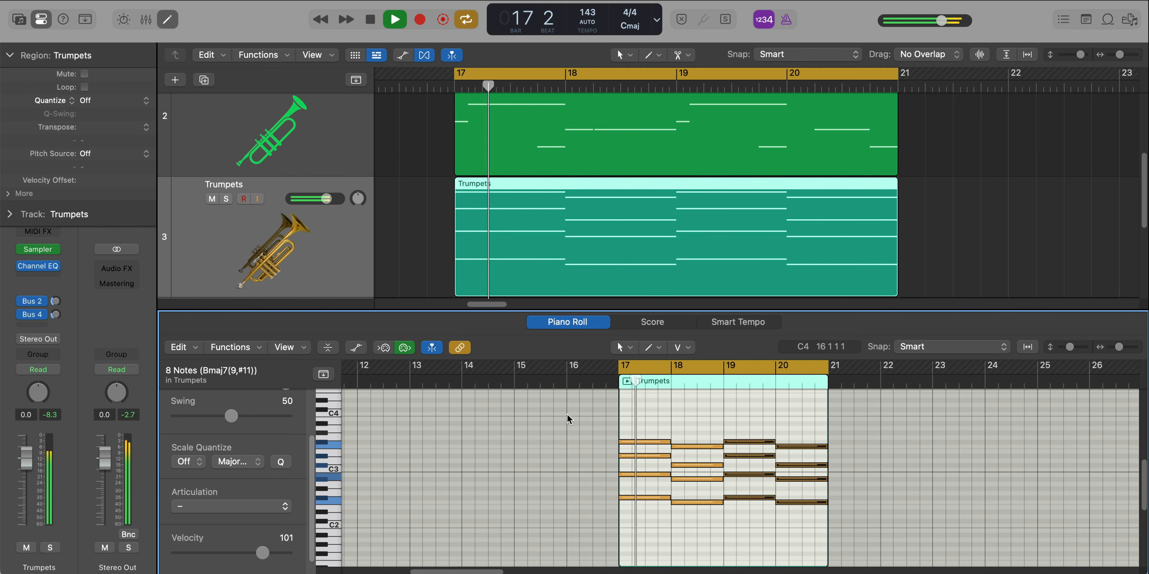
# Step: Close the note editor and lower the Trumpets track's volume to -2.1 dB
pyautogui.press('e')
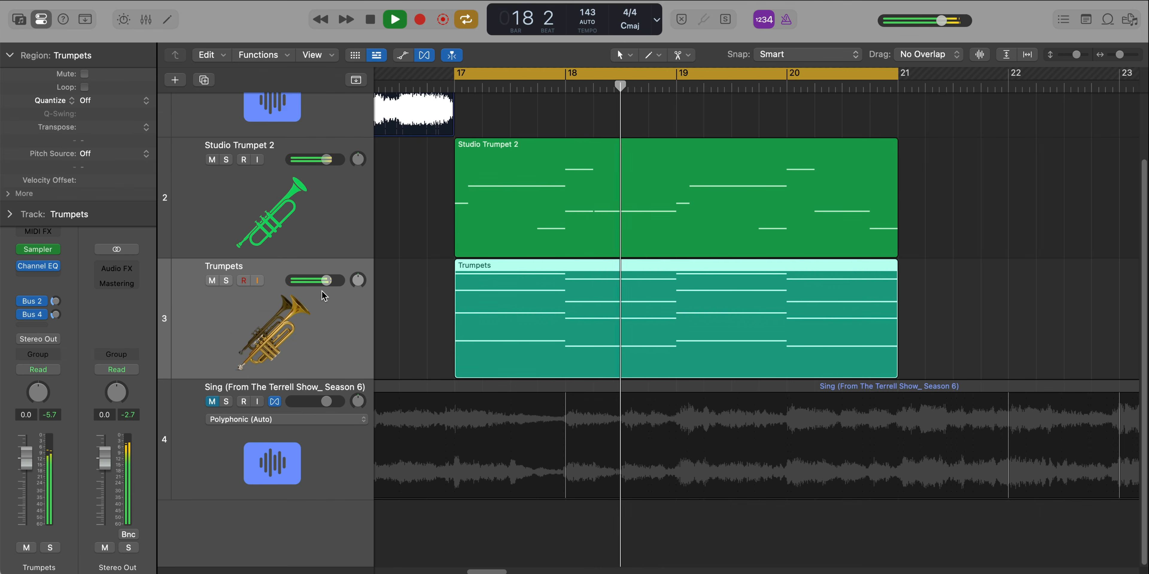
pyautogui.moveTo(327, 281); pyautogui.dragTo(323, 281)
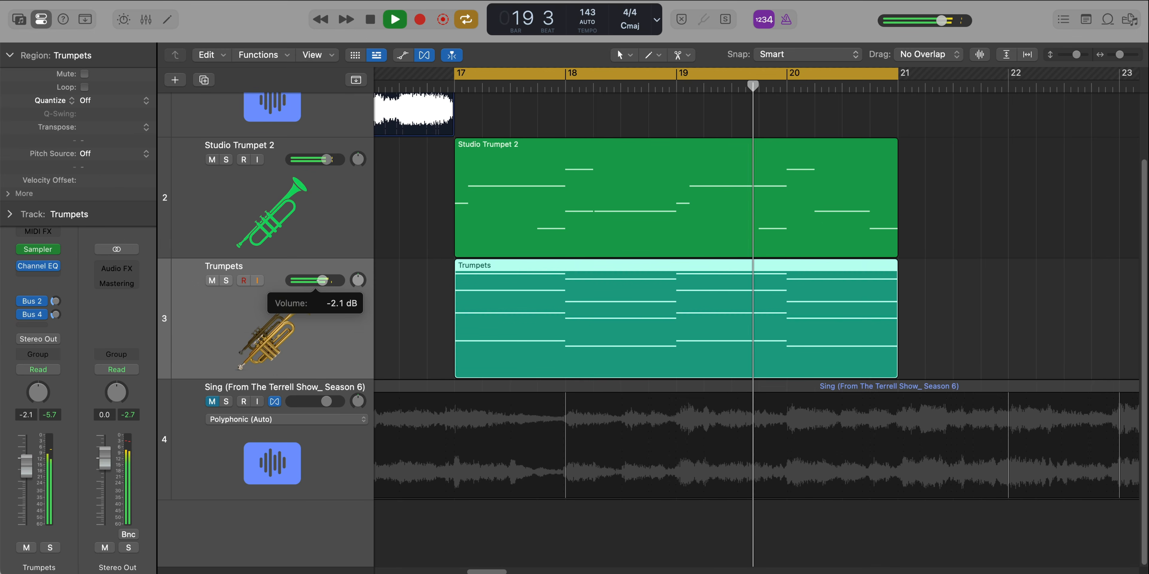
pyautogui.press('super+Up')
pyautogui.press('super+Up')
pyautogui.press('super+Up')
pyautogui.press('super+Up')
pyautogui.press('super+Up')
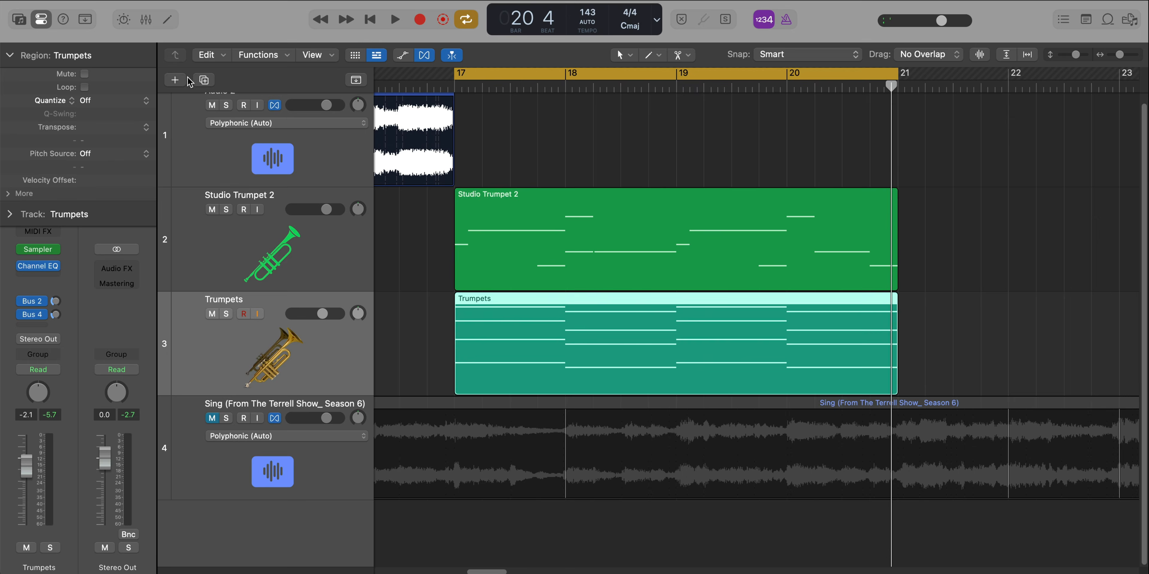
# Step: Create a software instrument track, copy the Trumpets chord region onto it and load the Studio Grand piano patch
pyautogui.click(175, 80)
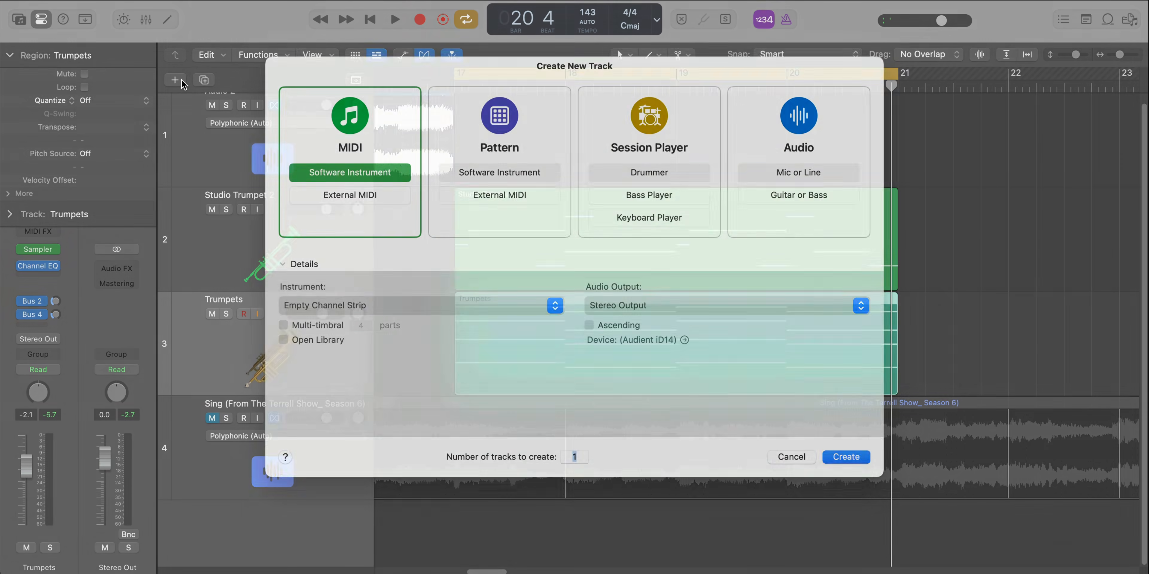
pyautogui.press('Return')
pyautogui.moveTo(523, 325); pyautogui.dragTo(521, 420)
pyautogui.press('y')
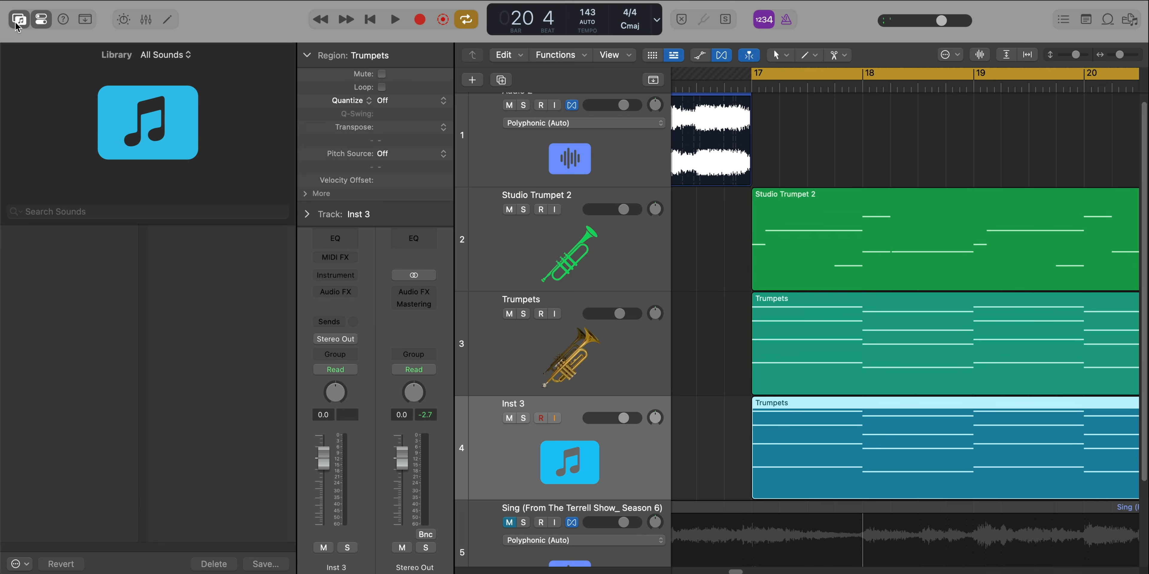
pyautogui.click(23, 382)
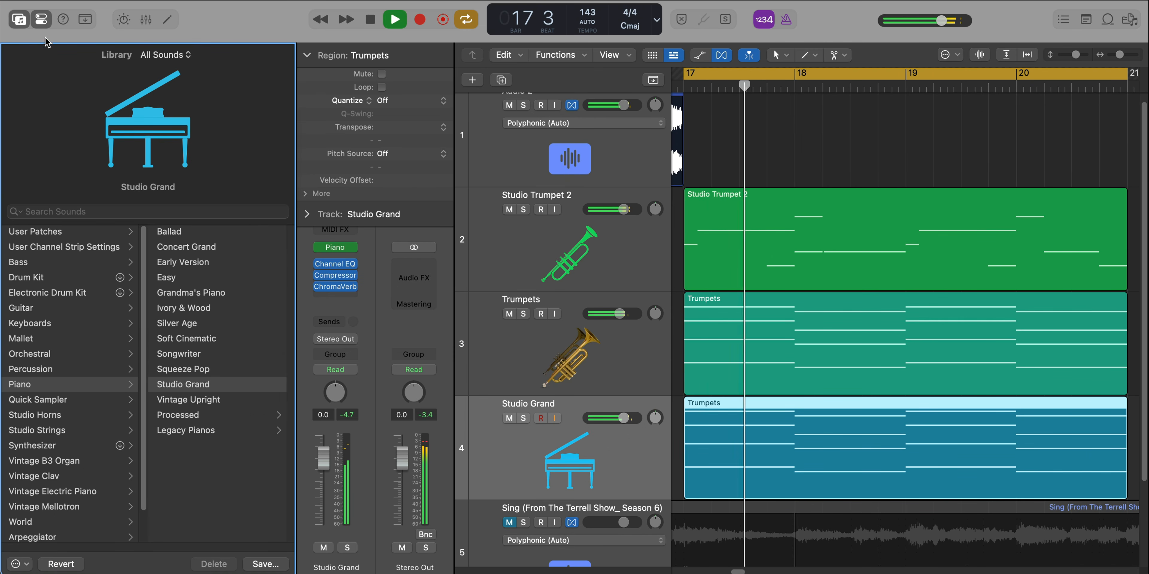
pyautogui.press('y')
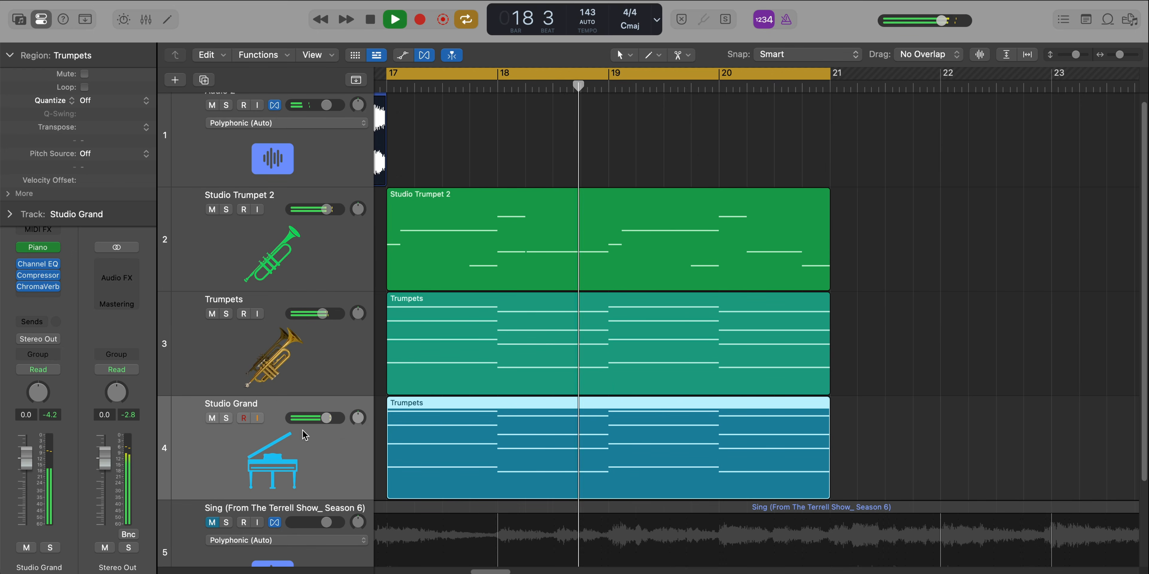
# Step: Set the velocity of all the Studio Grand chord notes to 62 and play the result
pyautogui.doubleClick(549, 442)
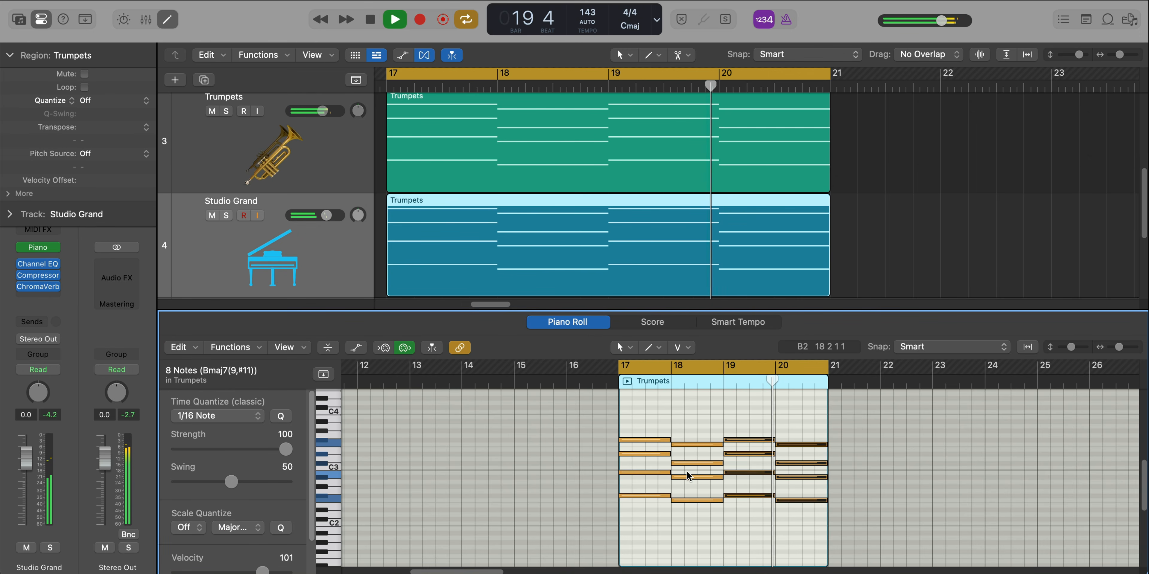
pyautogui.press('space')
pyautogui.press('super+a')
pyautogui.moveTo(262, 571); pyautogui.dragTo(229, 571)
pyautogui.press('space')
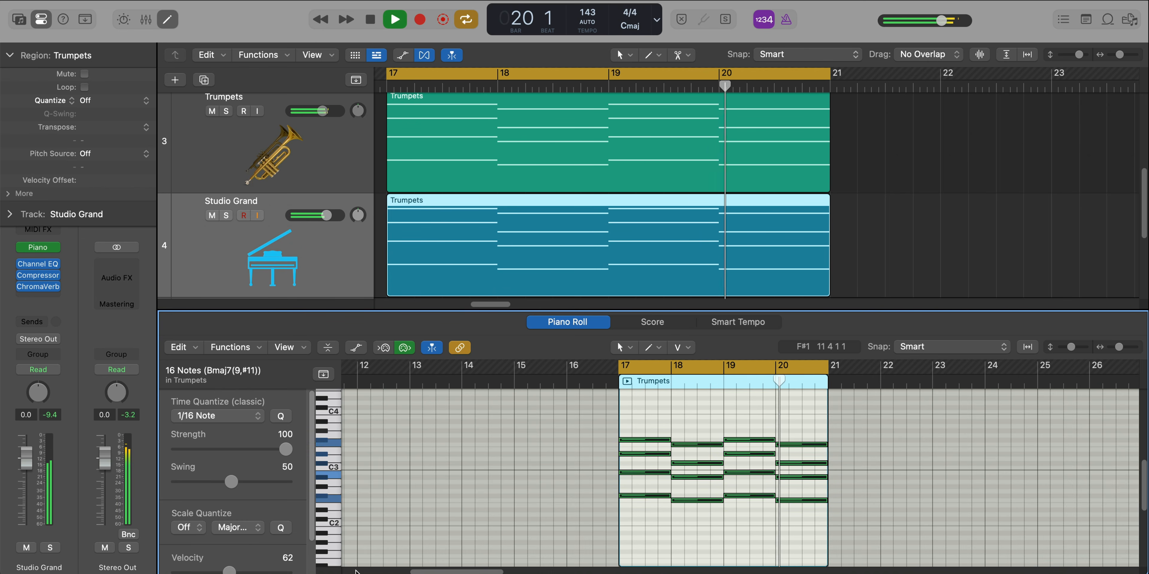
pyautogui.press('e')
pyautogui.scroll(2, 646, 223)
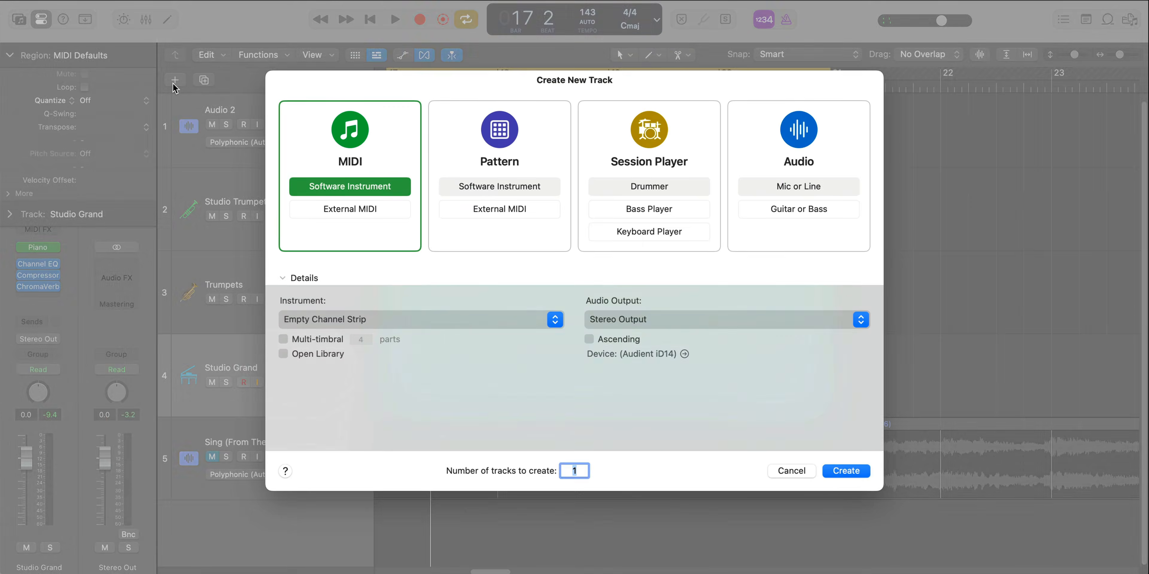
# Step: Create a software instrument track with the Alchemy synth and load its Brassy Jazz Ensemble preset
pyautogui.press('Return')
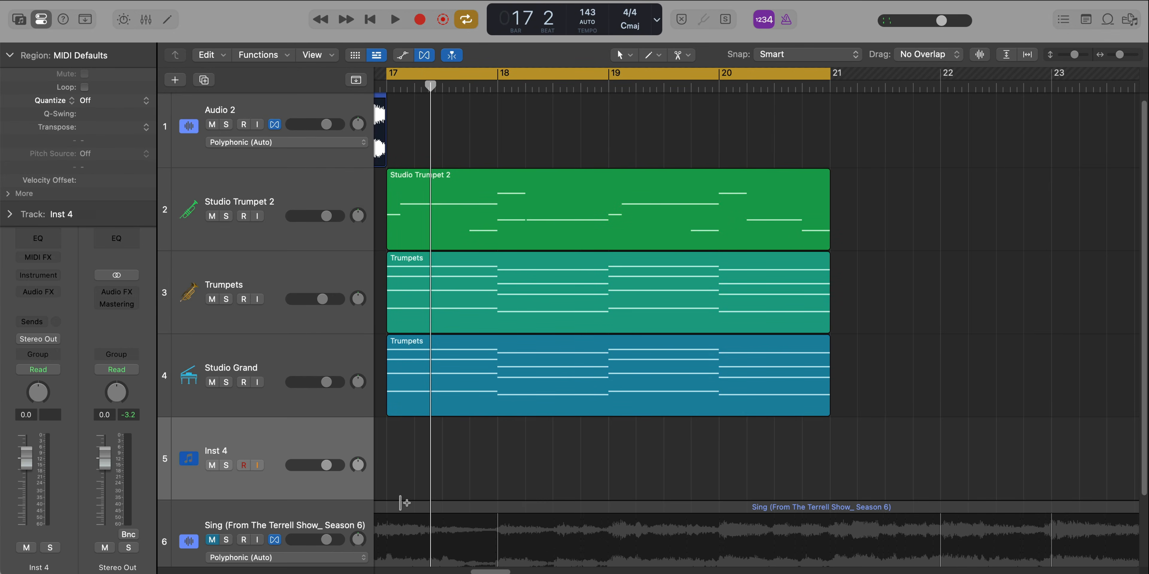
pyautogui.hotkey('shift', 'i')
pyautogui.write('alche')
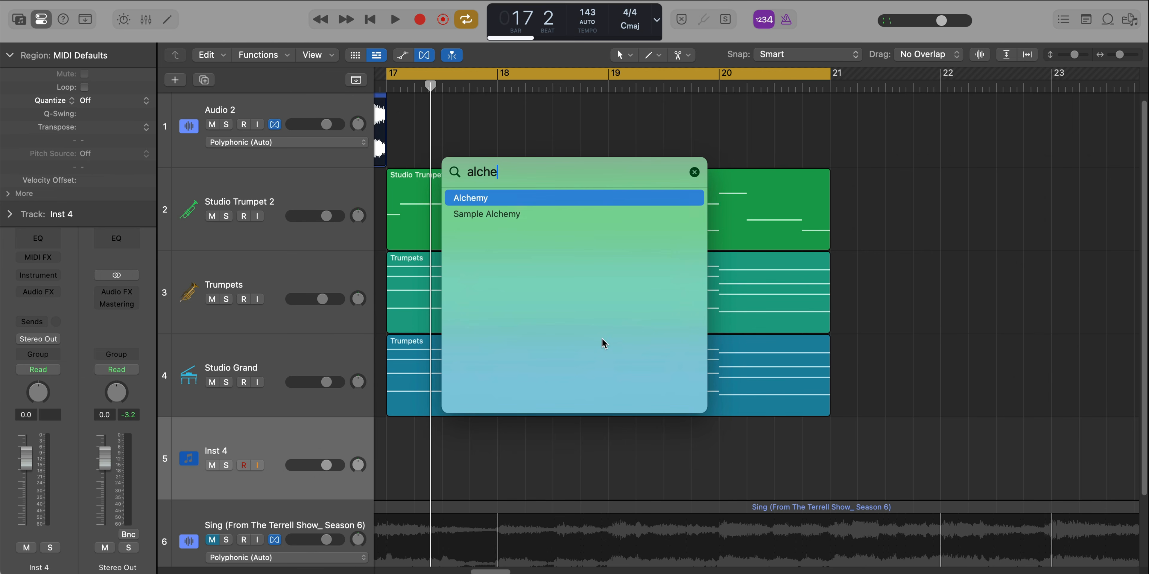
pyautogui.click(490, 198)
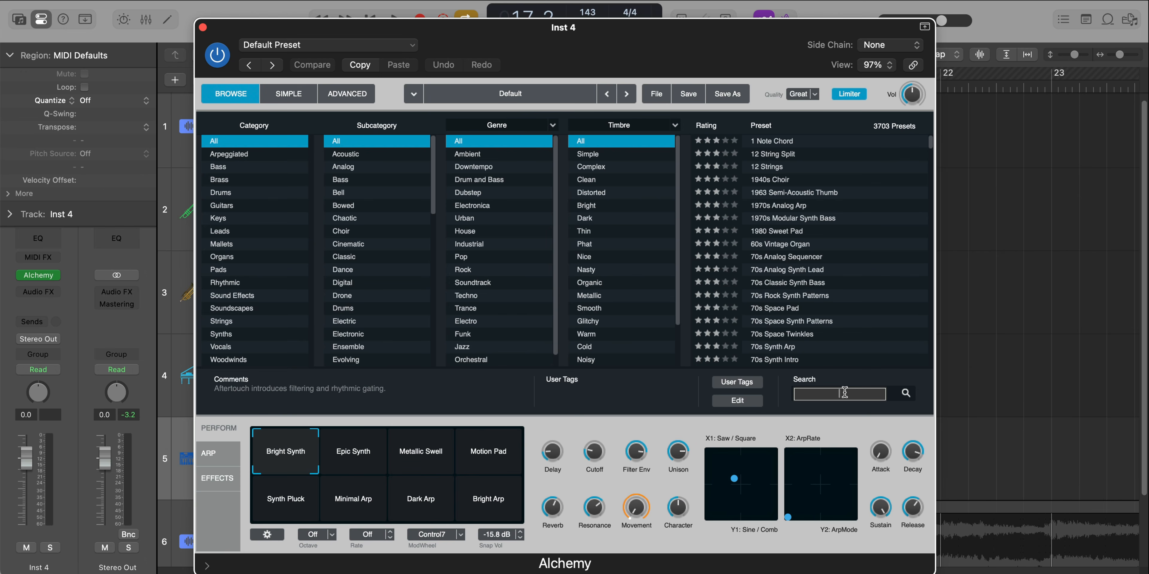
pyautogui.write('brassy jazz')
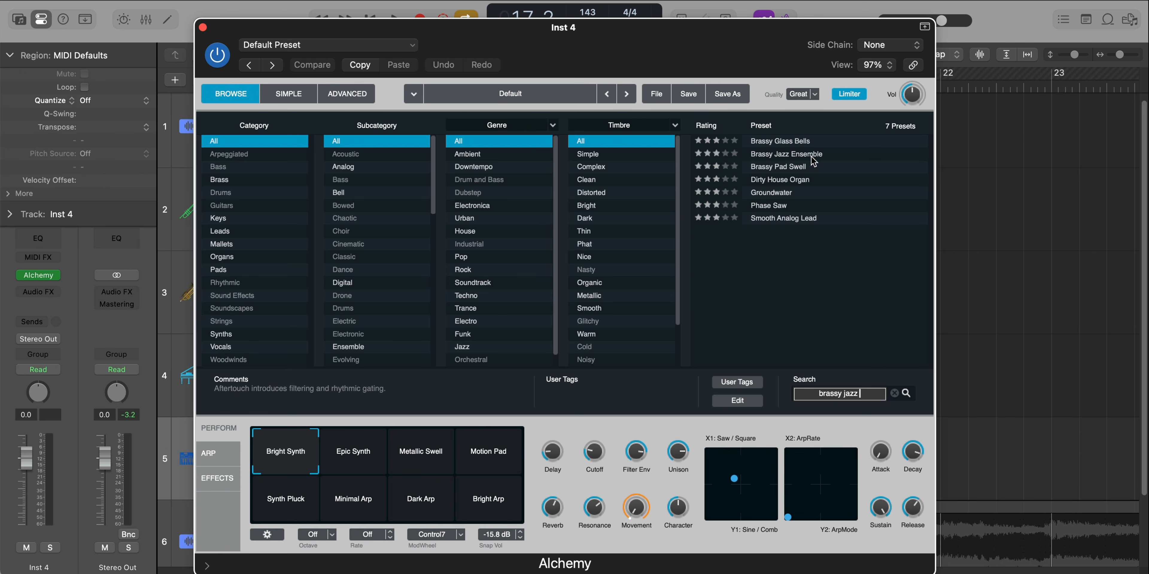
pyautogui.click(814, 156)
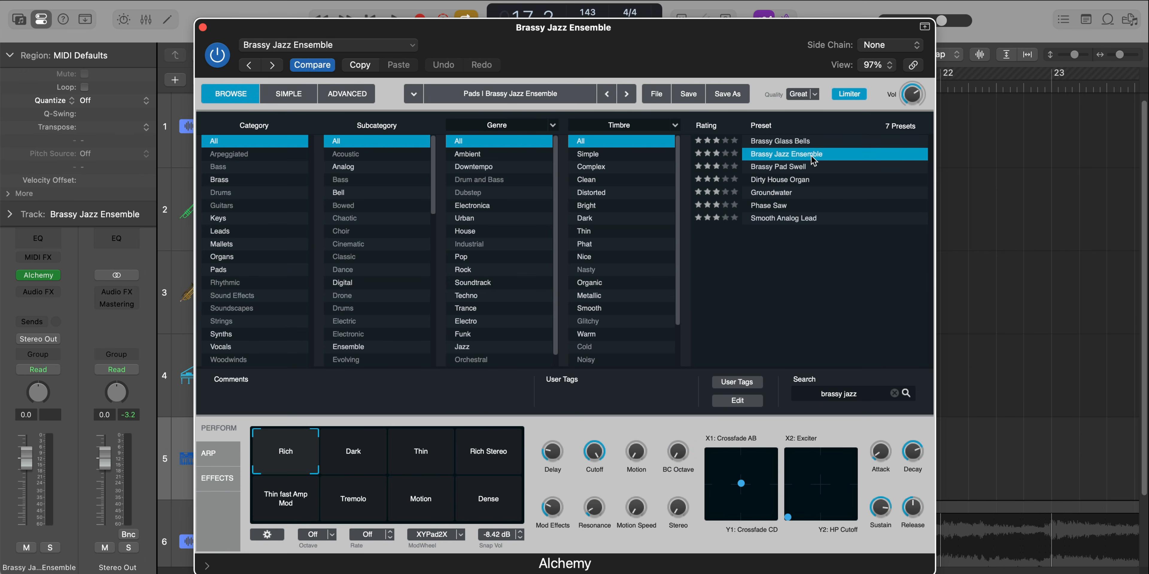
pyautogui.click(203, 28)
# Step: Copy the Studio Trumpet 2 region onto the Brassy Jazz Ensemble track and play it soloed and with the full mix
pyautogui.moveTo(587, 207); pyautogui.dragTo(584, 448)
pyautogui.click(227, 466)
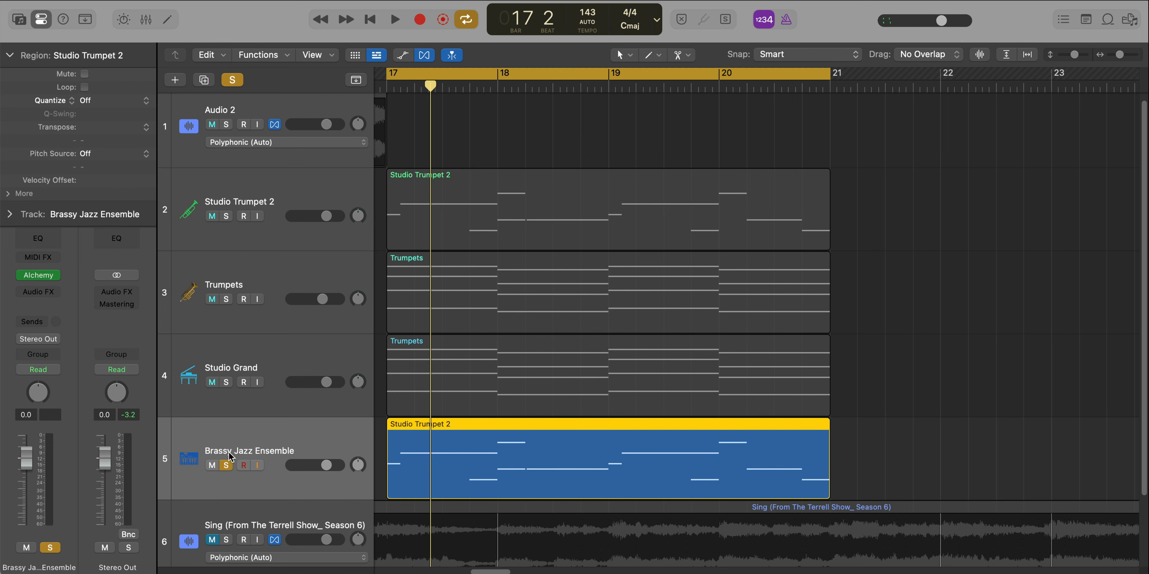
pyautogui.press('space')
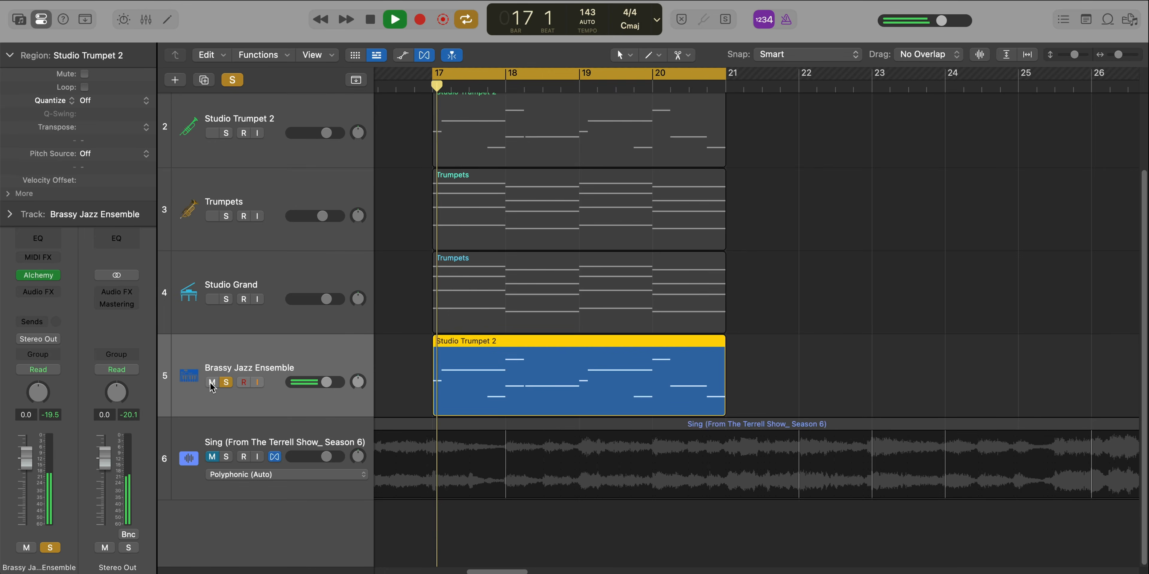
pyautogui.press('s')
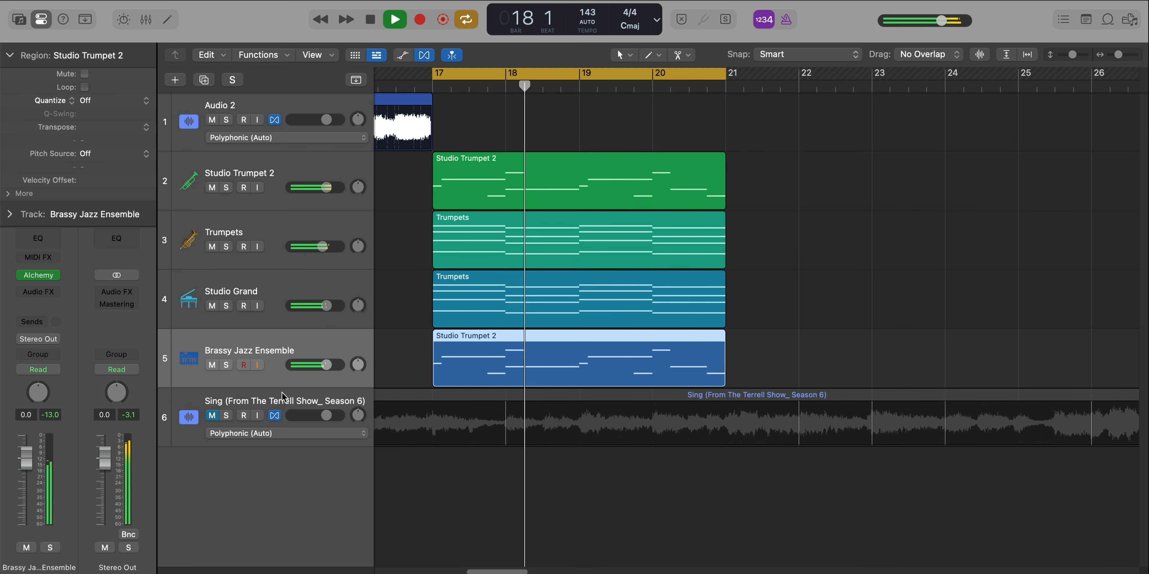
# Step: Create a software instrument track and load the Xtra French Horn Sect Leg patch from the legacy Jam Pack Symphony Orchestra horns
pyautogui.scroll(-1, 354, 390)
pyautogui.scroll(-3, 474, 387)
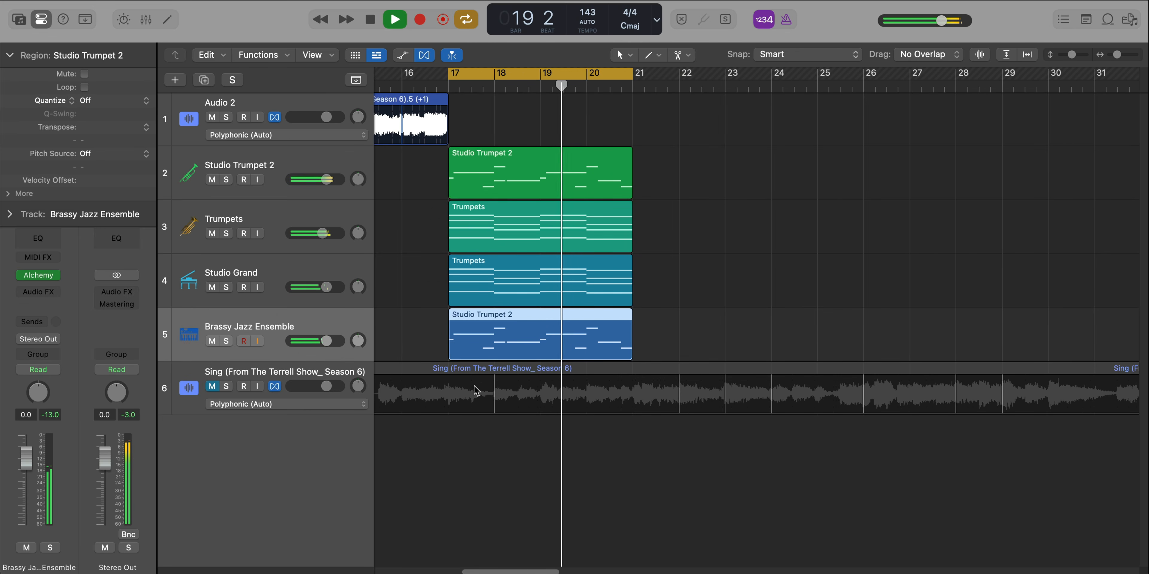
pyautogui.scroll(-1, 474, 387)
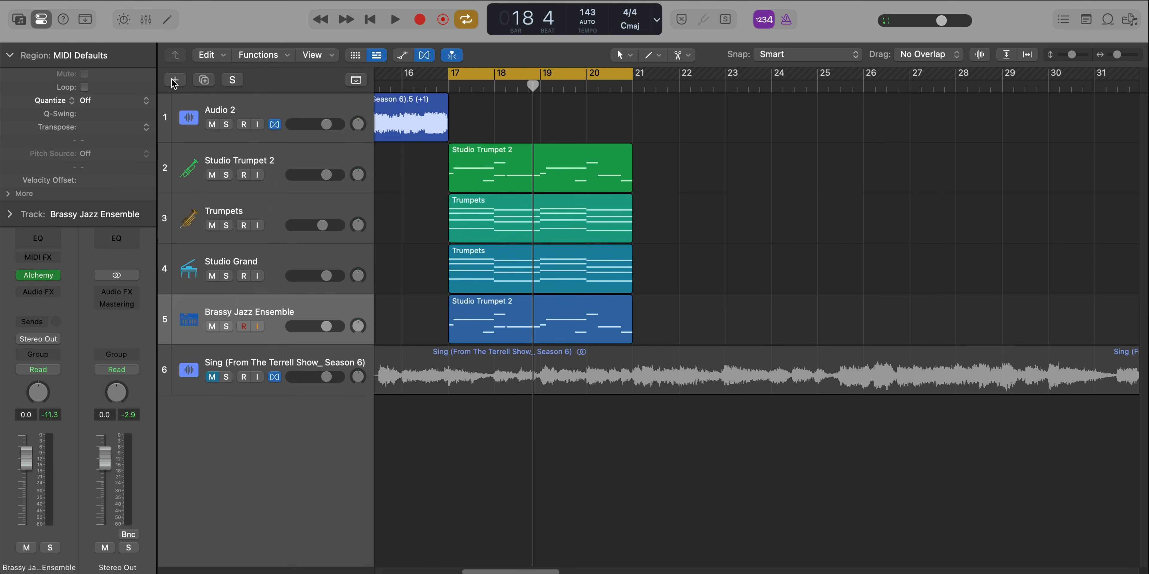
pyautogui.click(174, 80)
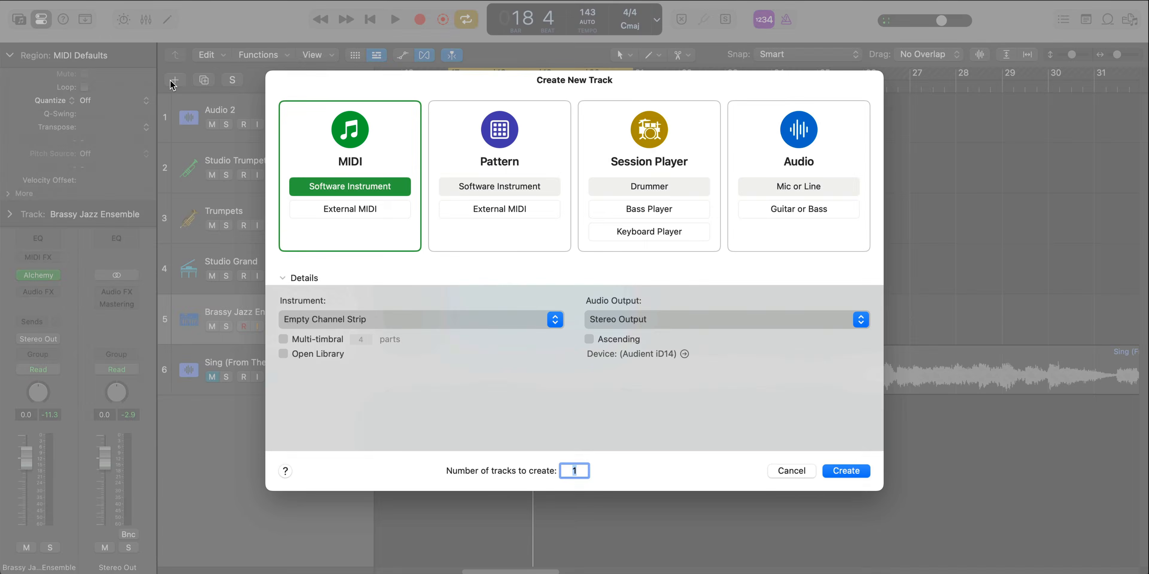
pyautogui.press('Return')
pyautogui.press('y')
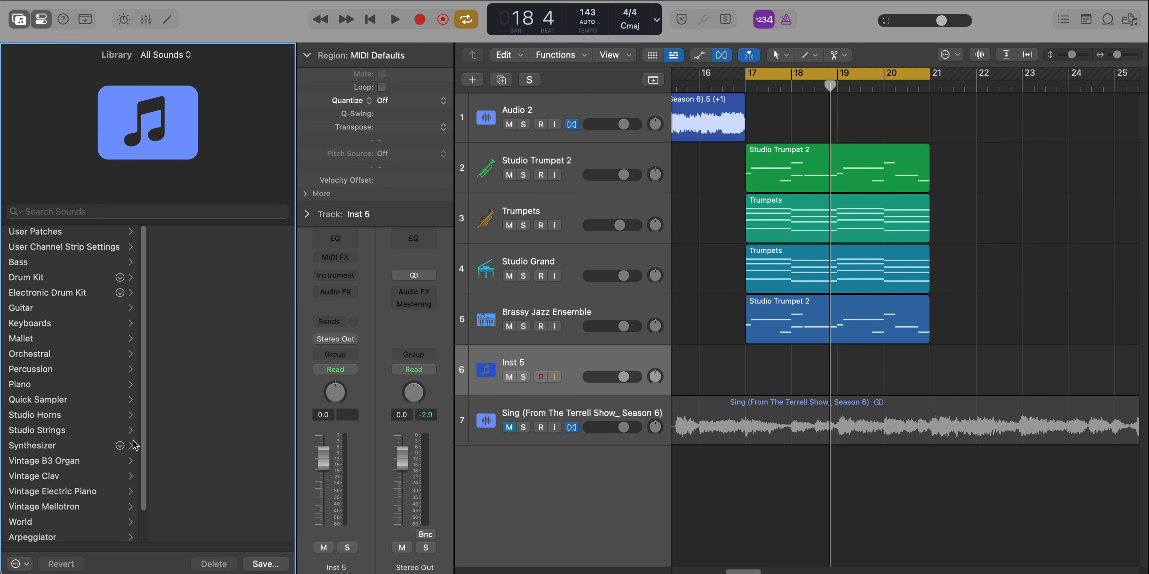
pyautogui.scroll(-3, 65, 508)
pyautogui.click(87, 532)
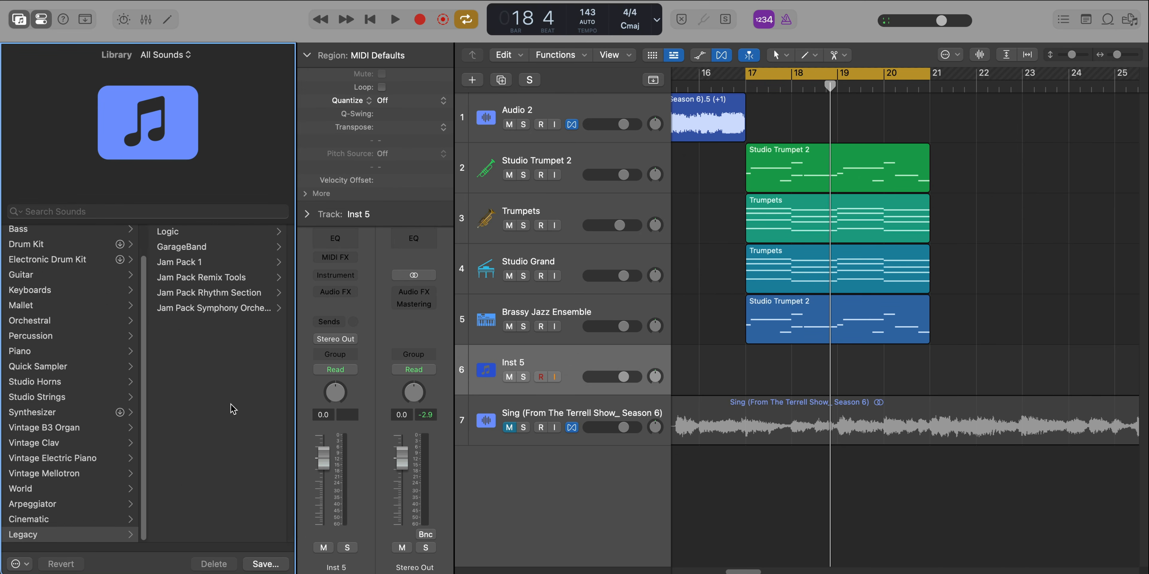
pyautogui.click(231, 307)
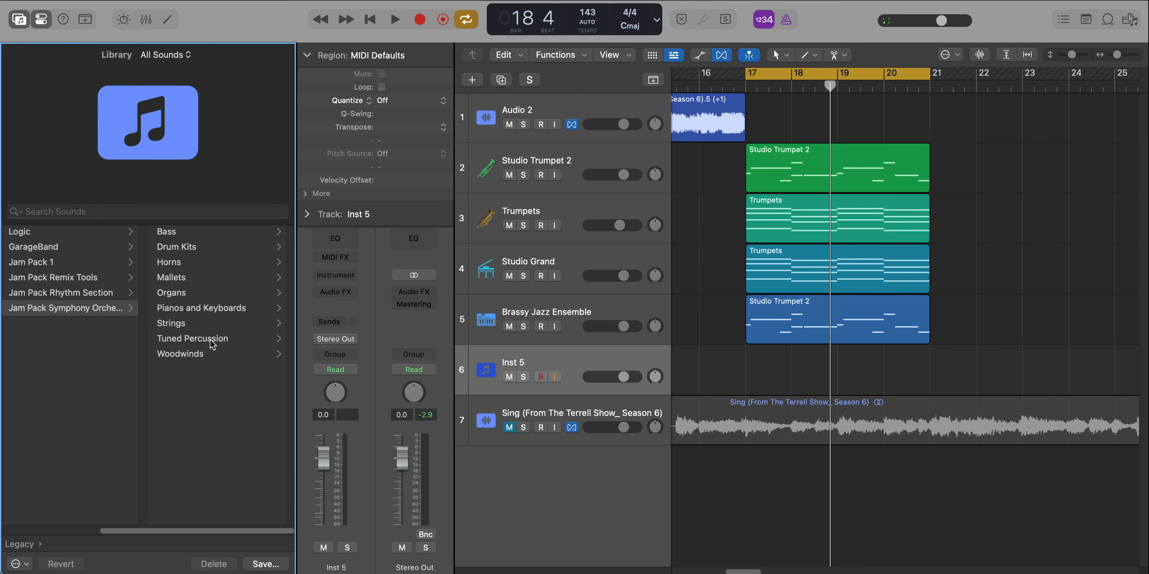
pyautogui.click(199, 266)
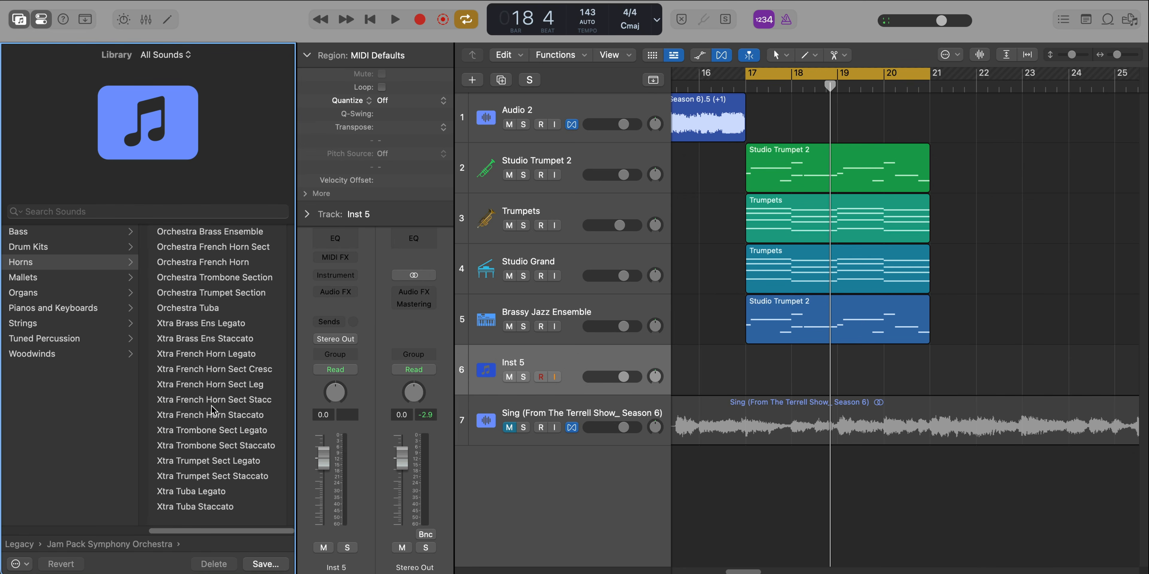
pyautogui.click(227, 386)
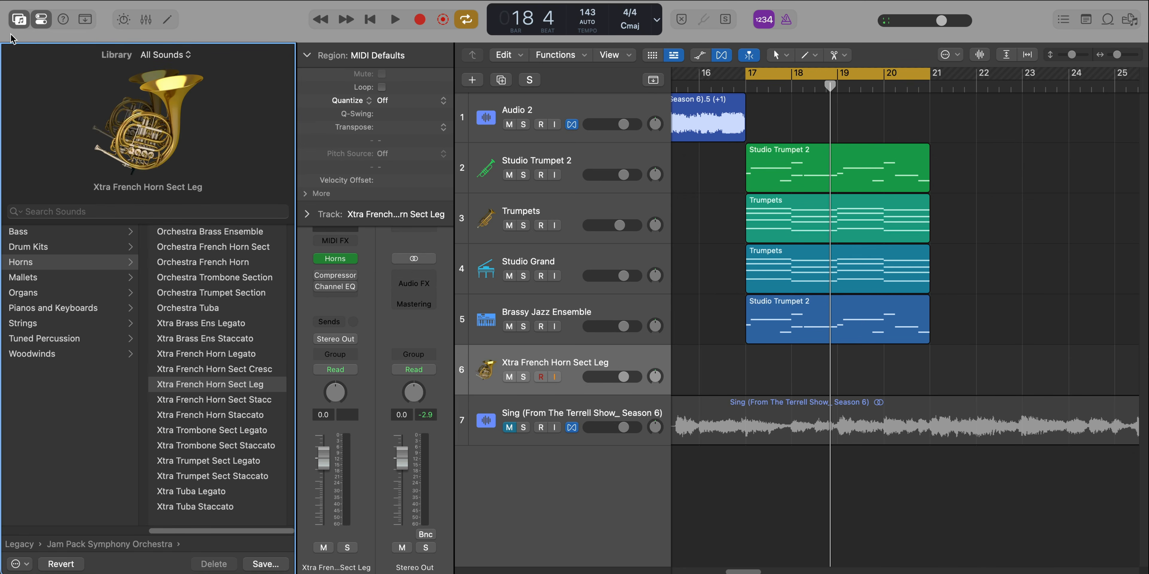
pyautogui.click(18, 23)
# Step: Copy the Studio Trumpet 2 region onto the Xtra French Horn Sect Leg track and play it soloed
pyautogui.moveTo(539, 173); pyautogui.dragTo(540, 379)
pyautogui.click(227, 377)
pyautogui.press('space')
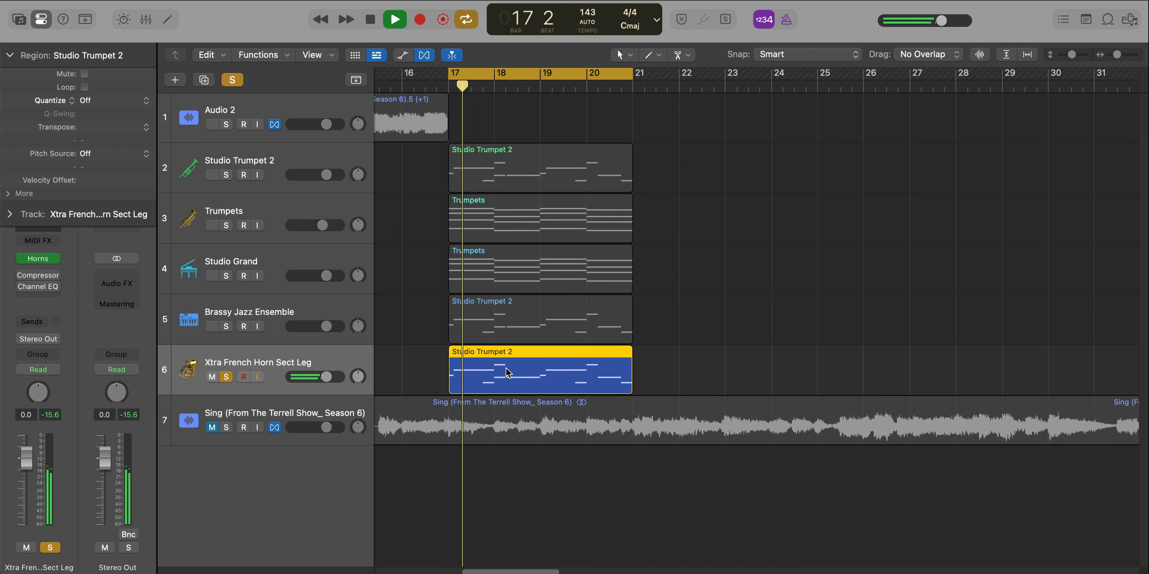
# Step: Set the velocity of all the French horn notes to 127 and play the result
pyautogui.press('p')
pyautogui.press('space')
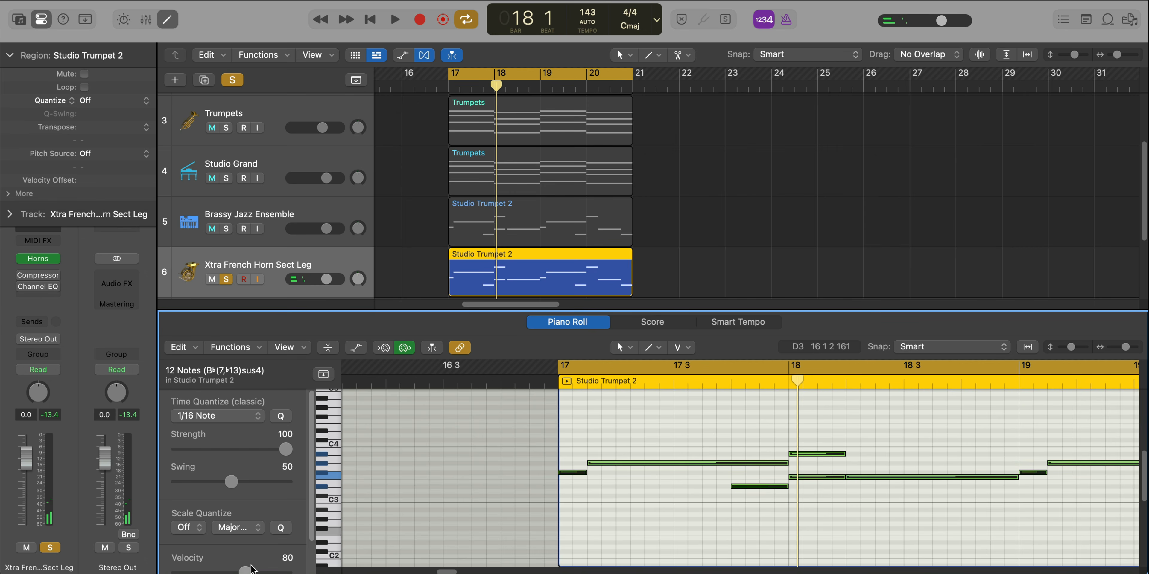
pyautogui.moveTo(251, 570); pyautogui.dragTo(290, 570)
pyautogui.press('space')
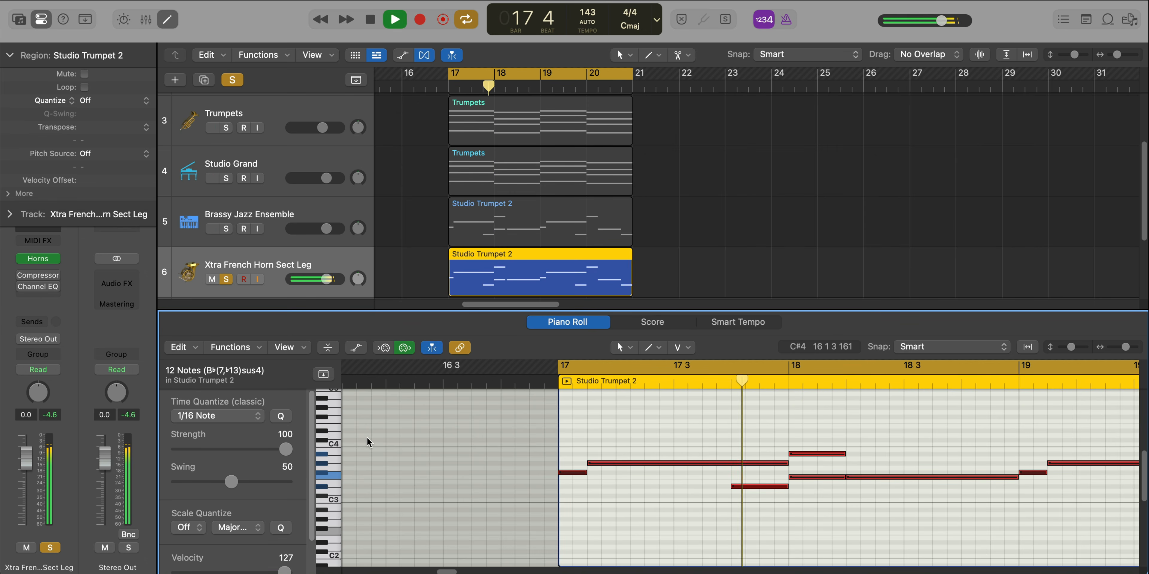
pyautogui.press('p')
pyautogui.press('space')
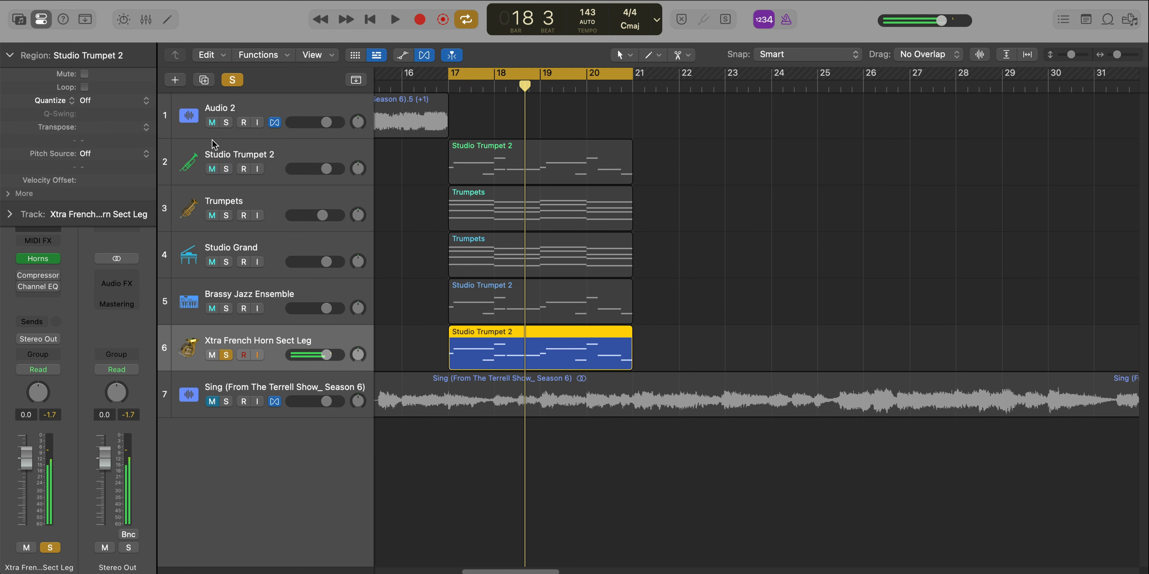
# Step: Solo all five layered instrument tracks, play them together and lower the French horn track's volume to -8.0 dB
pyautogui.moveTo(226, 169); pyautogui.dragTo(230, 294)
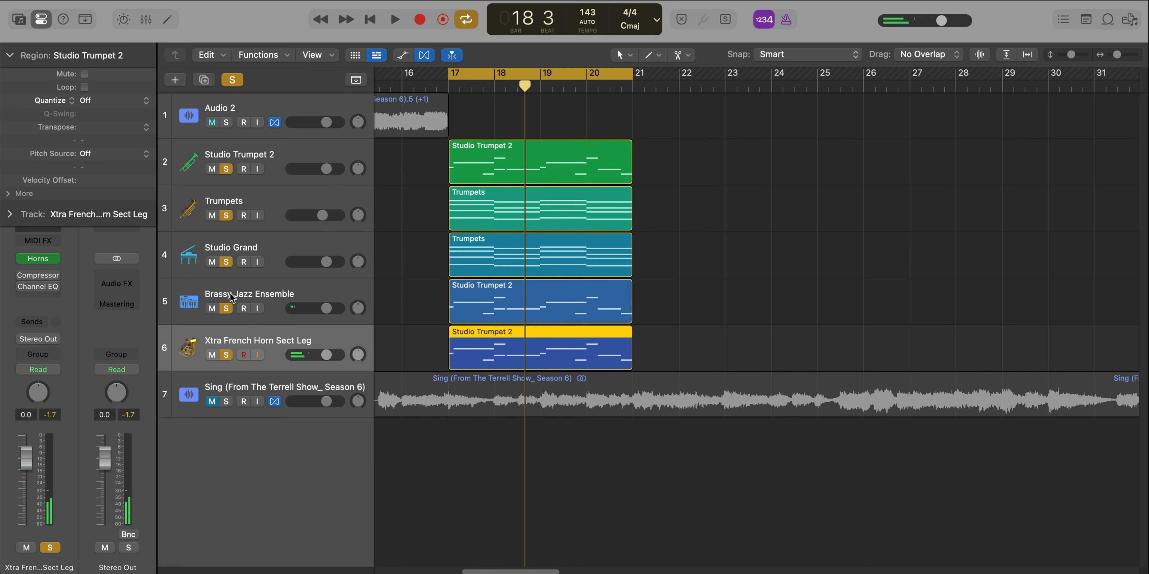
pyautogui.press('space')
pyautogui.moveTo(327, 355); pyautogui.dragTo(312, 360)
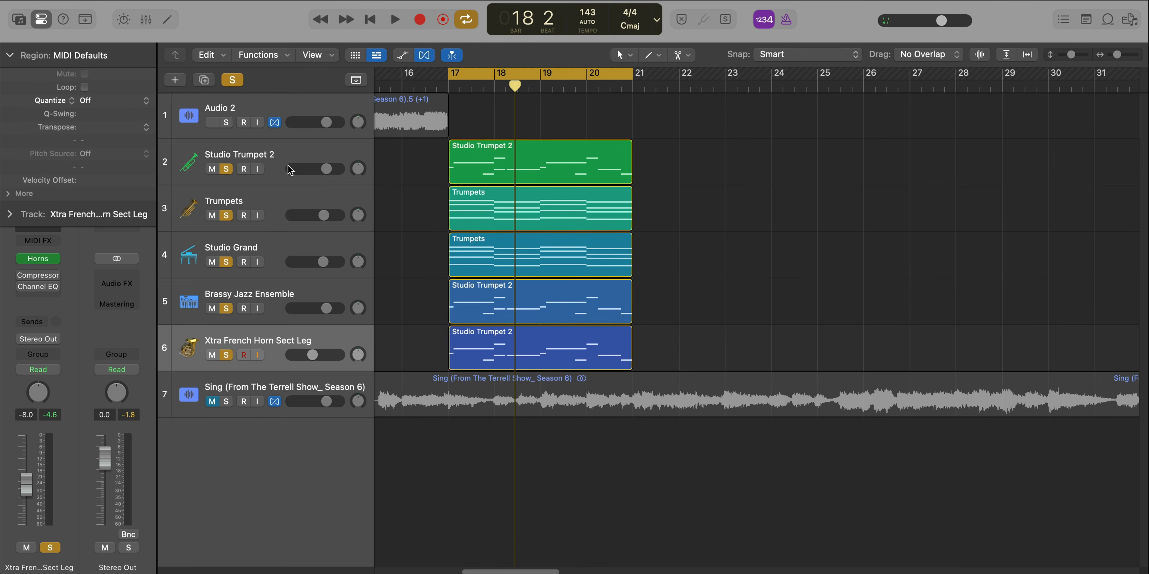
# Step: Group the five layered instrument tracks into a summing stack and add a stereo Ensemble effect to the stack
pyautogui.moveTo(250, 157); pyautogui.dragTo(287, 337)
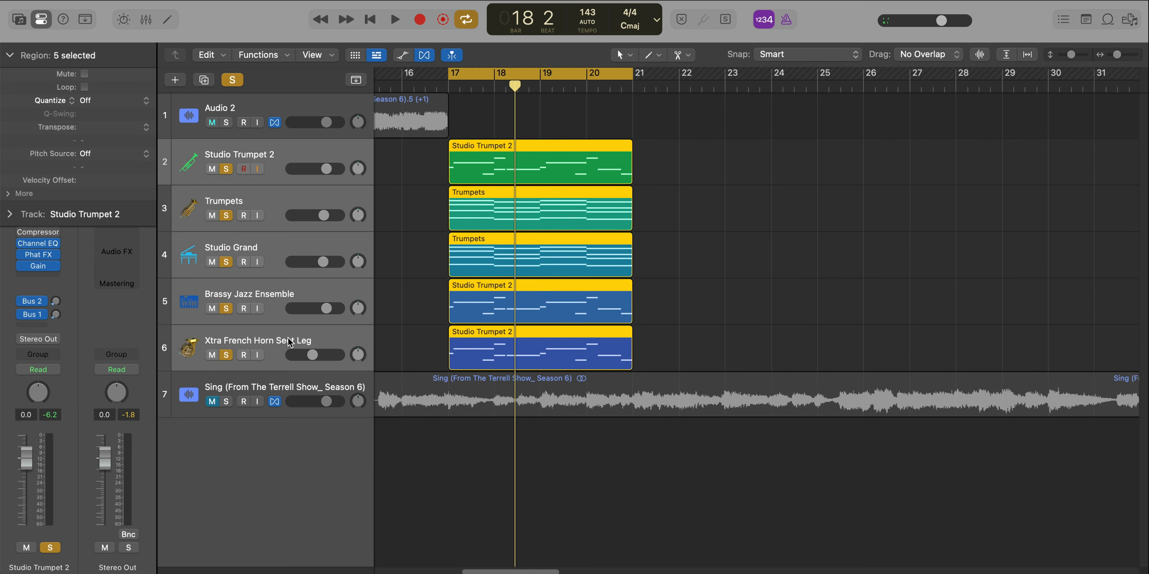
pyautogui.press('super+shift+d')
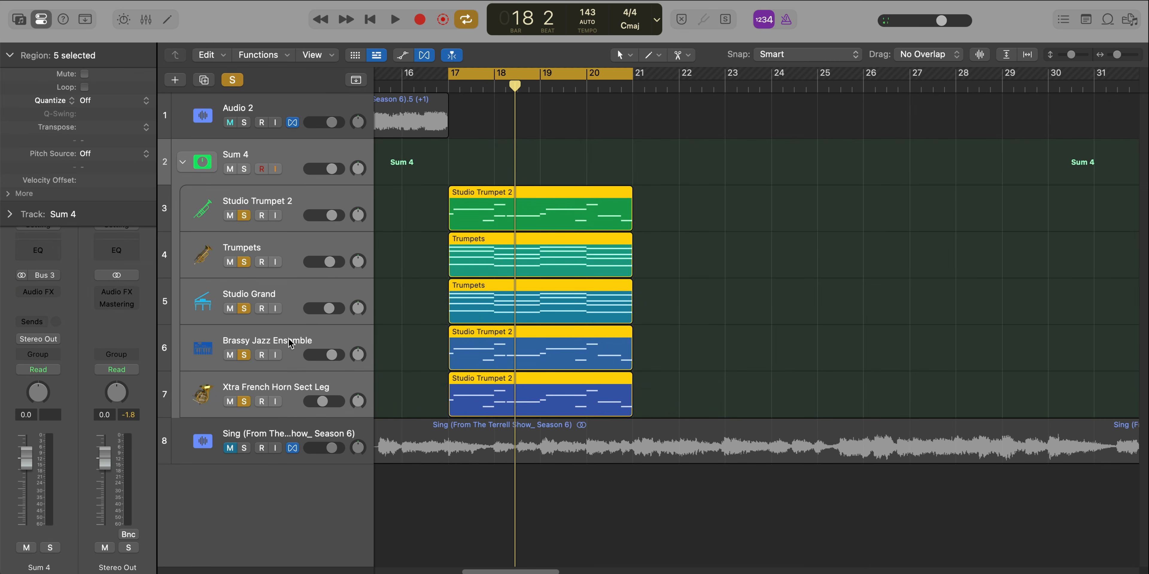
pyautogui.click(42, 294)
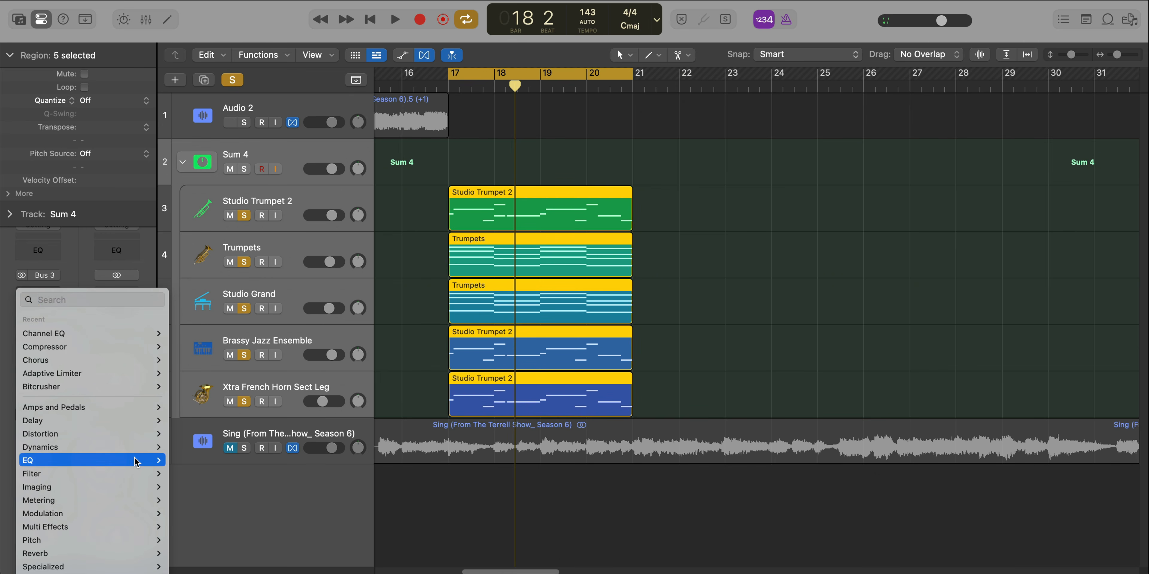
pyautogui.moveTo(128, 513)
pyautogui.moveTo(231, 530)
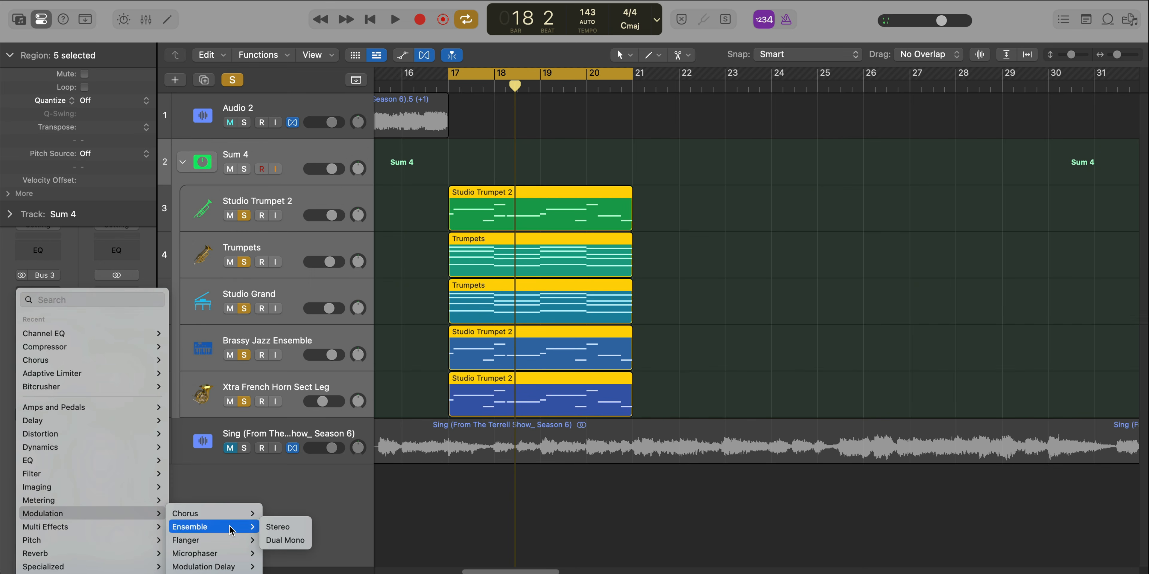
pyautogui.click(276, 528)
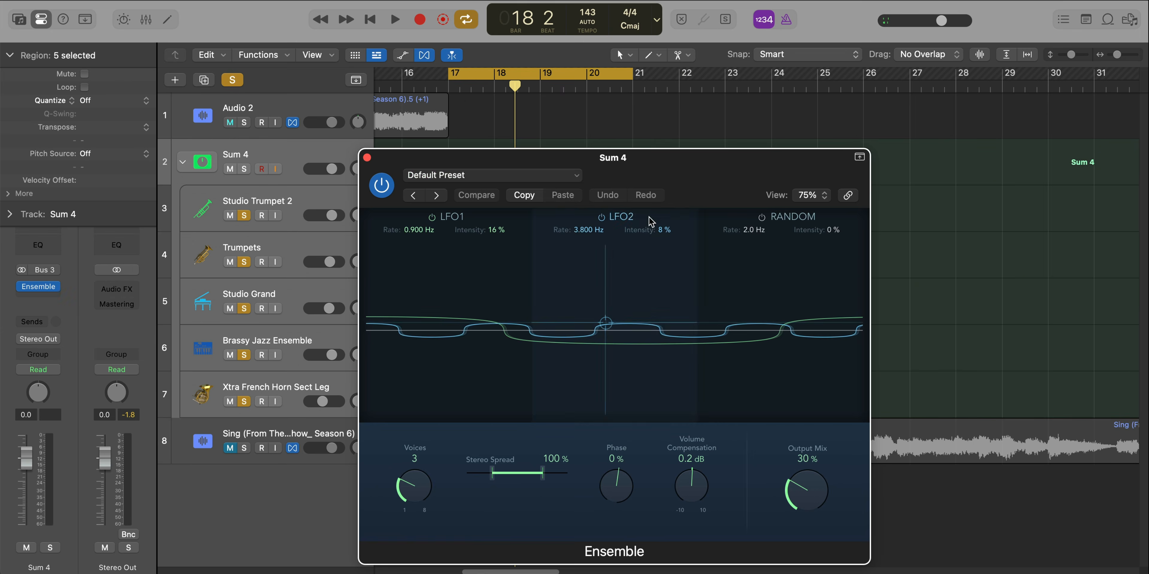
# Step: Choose the Backing Group preset for the Ensemble effect and audition it on the stack
pyautogui.click(424, 97)
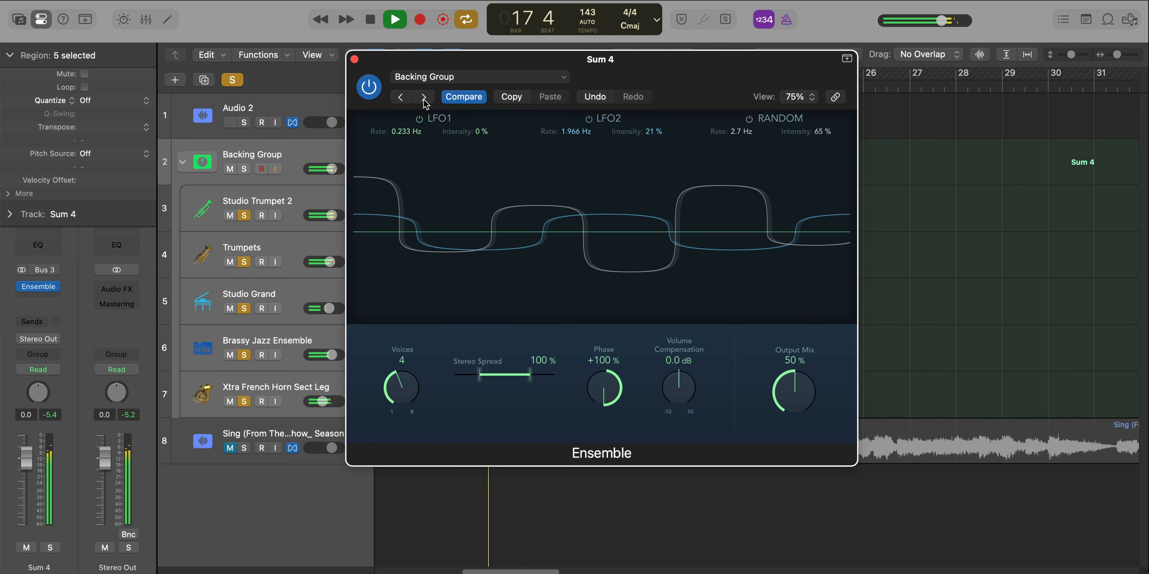
pyautogui.press('space')
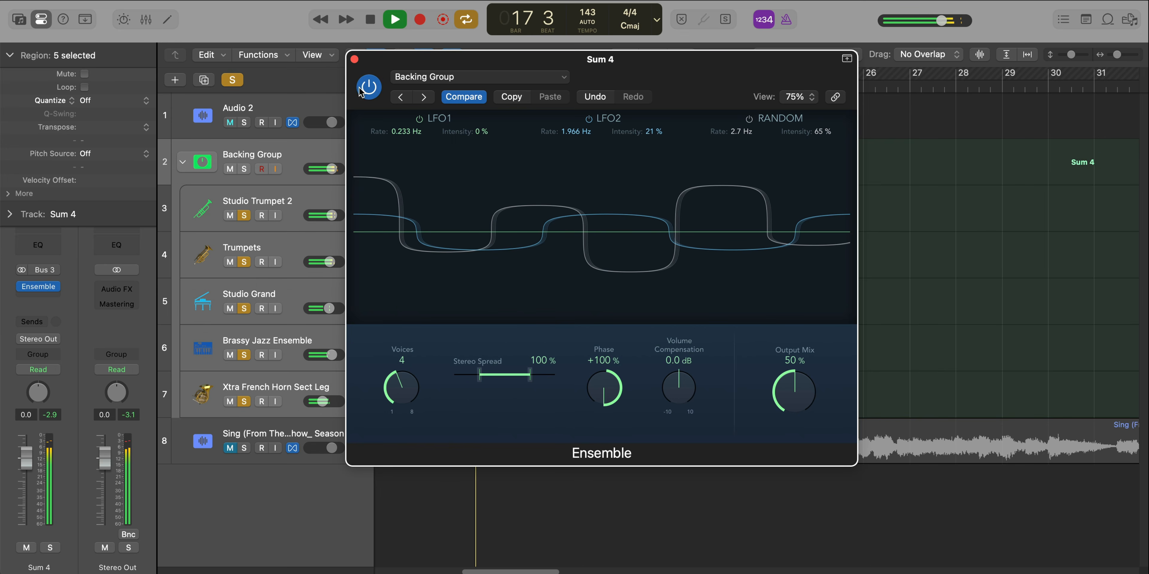
pyautogui.click(354, 59)
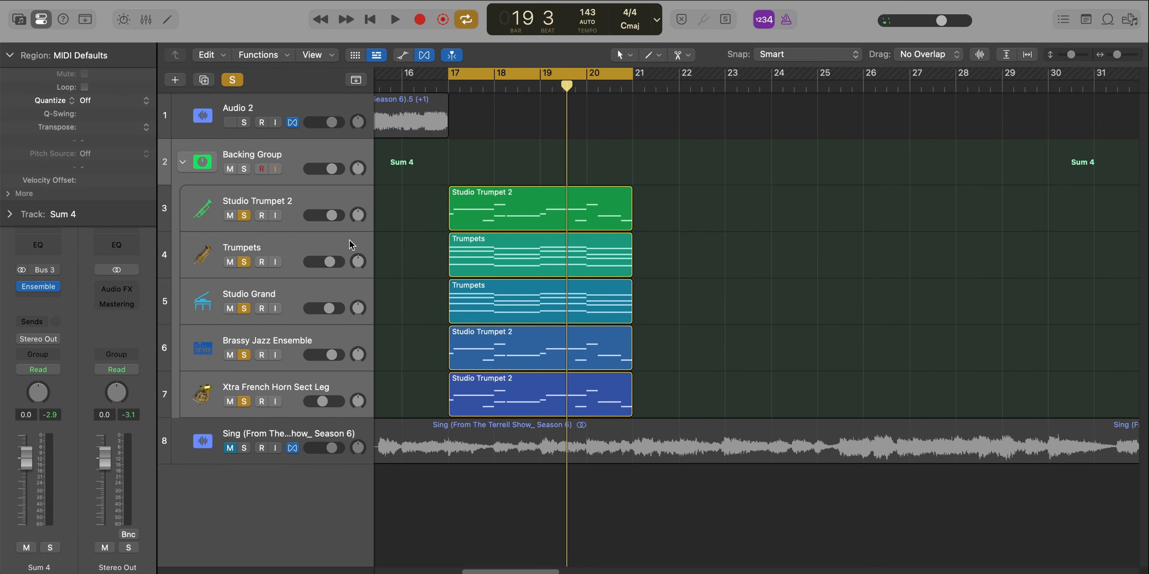
# Step: Add the Quantec Room Simulator with the Ship Room preset to the Backing Group stack and lower the stack's volume to -8.6 dB
pyautogui.press('shift+super+space')
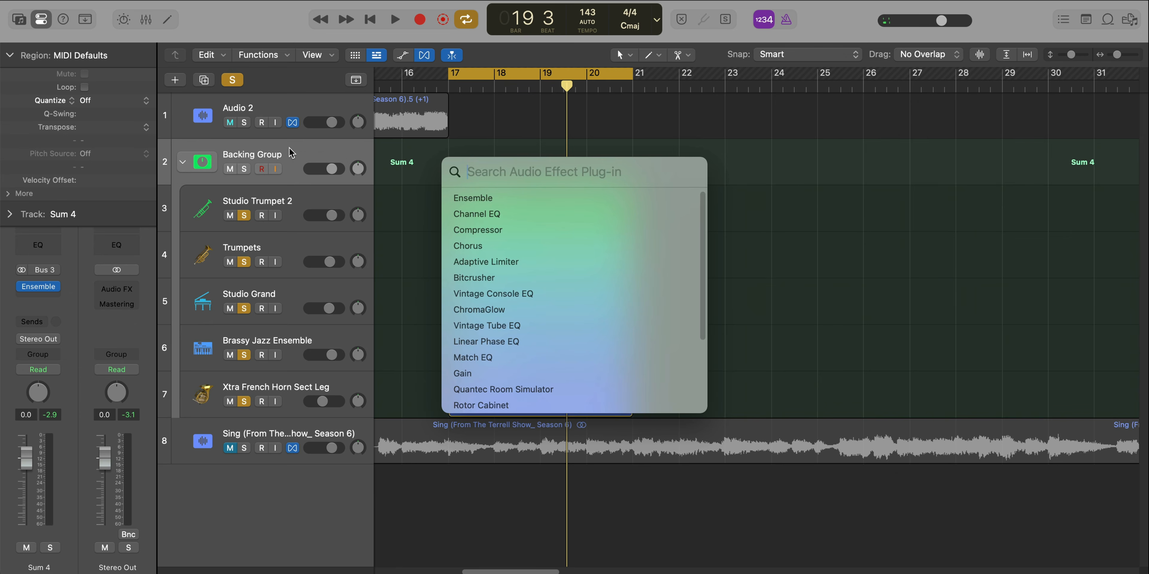
pyautogui.click(538, 390)
pyautogui.moveTo(725, 193); pyautogui.dragTo(529, 89)
pyautogui.click(374, 71)
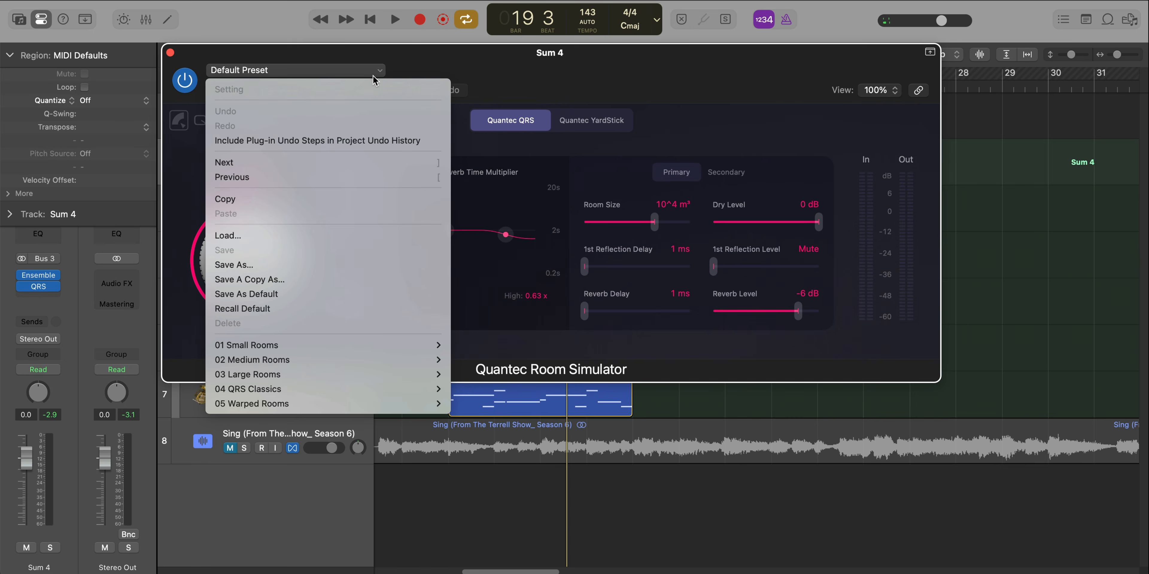
pyautogui.moveTo(364, 407)
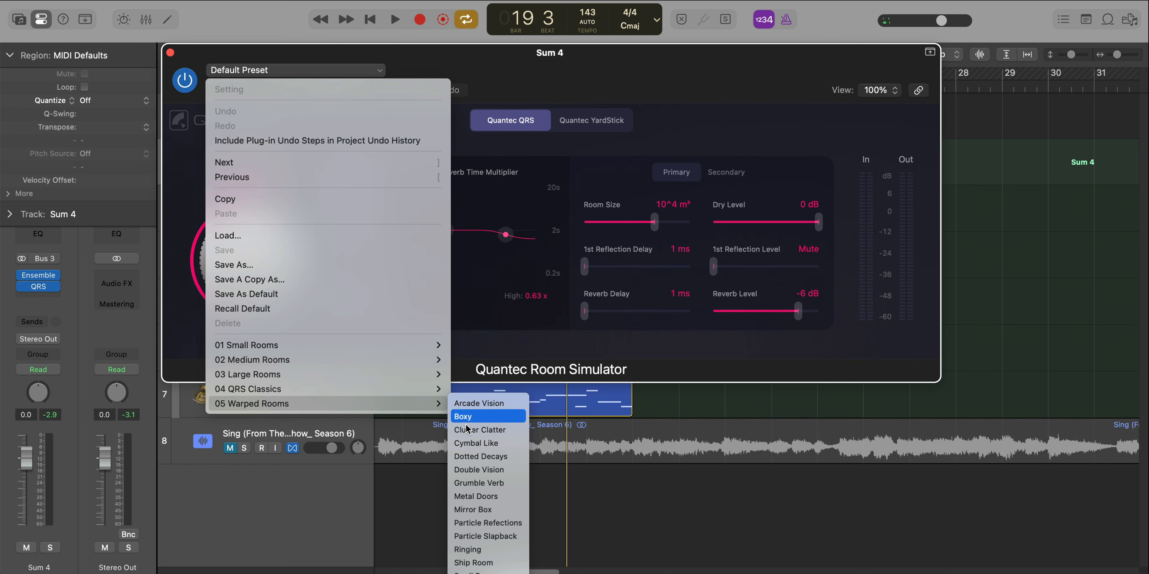
pyautogui.click(502, 564)
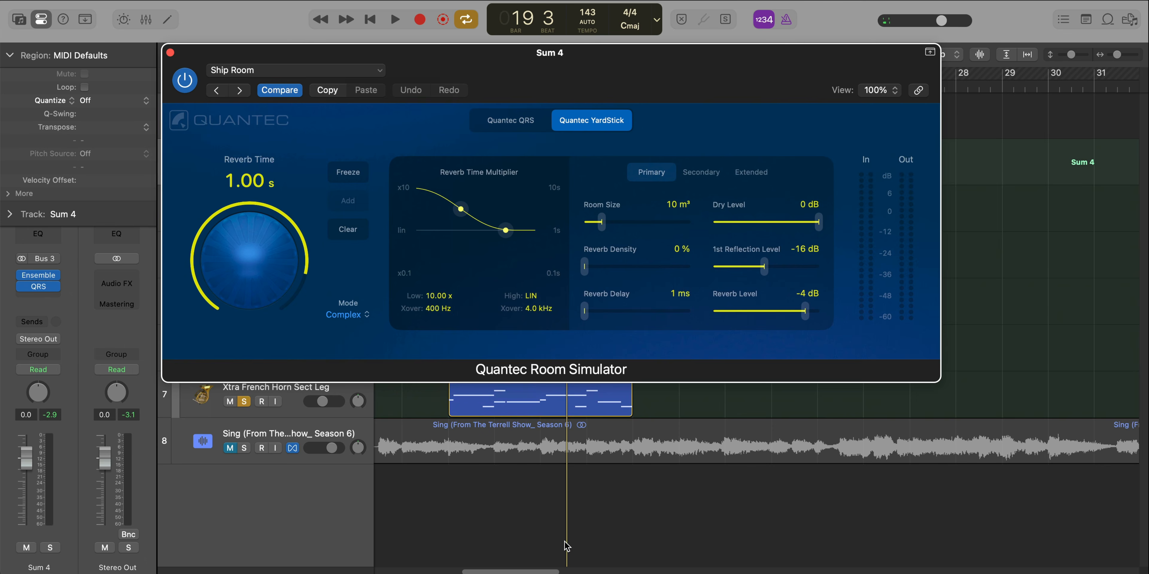
pyautogui.press('space')
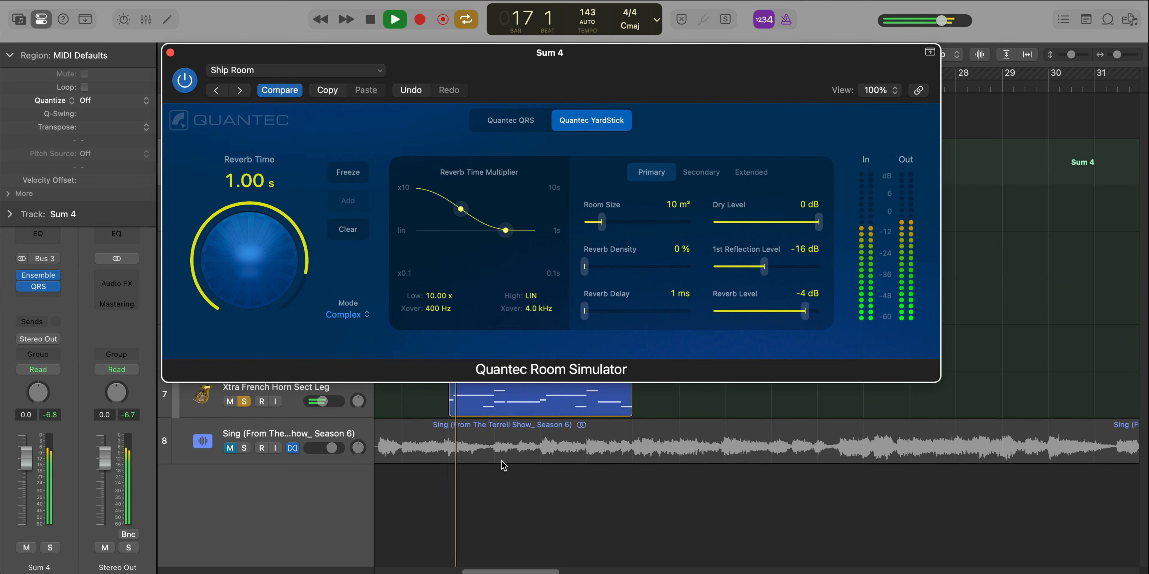
pyautogui.click(170, 53)
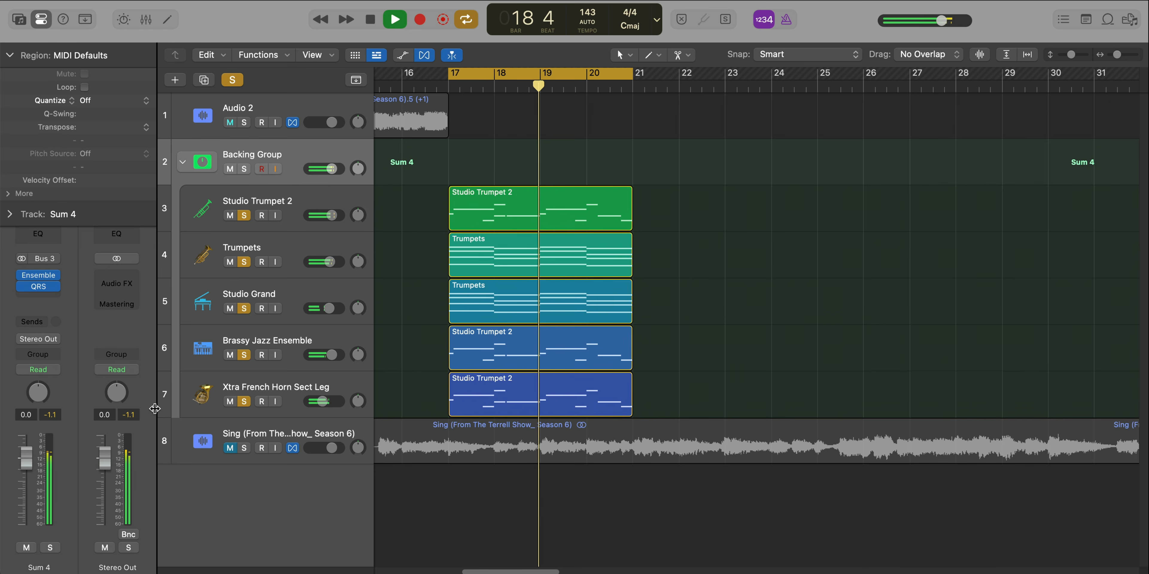
pyautogui.moveTo(27, 471); pyautogui.dragTo(26, 491)
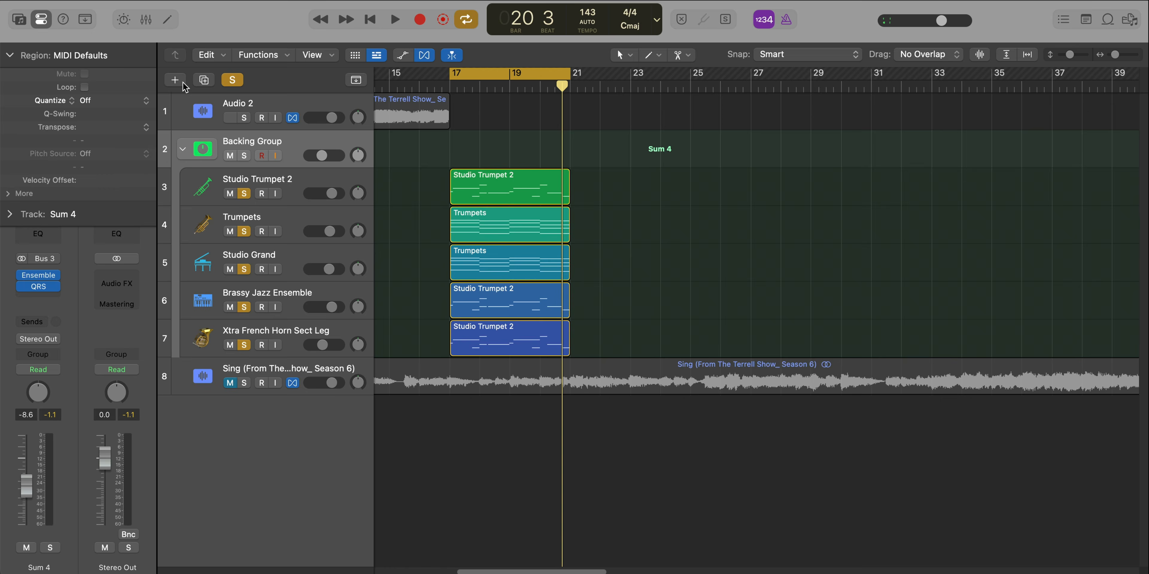
# Step: Create a software instrument track and load the GIMME A HUG Drum Kit from the user drum kit patches
pyautogui.click(182, 83)
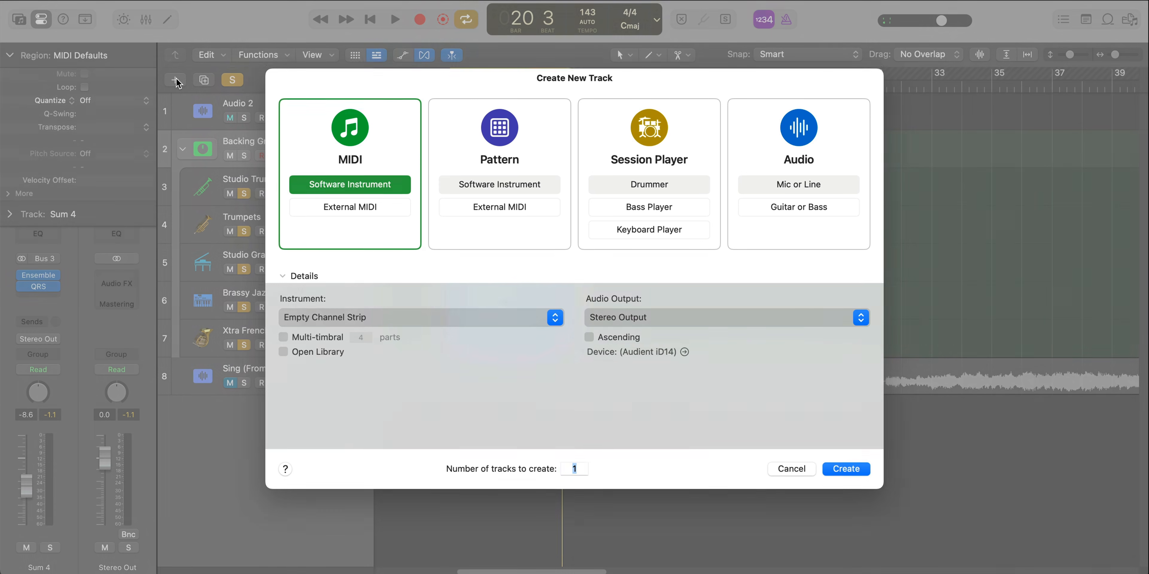
pyautogui.press('Return')
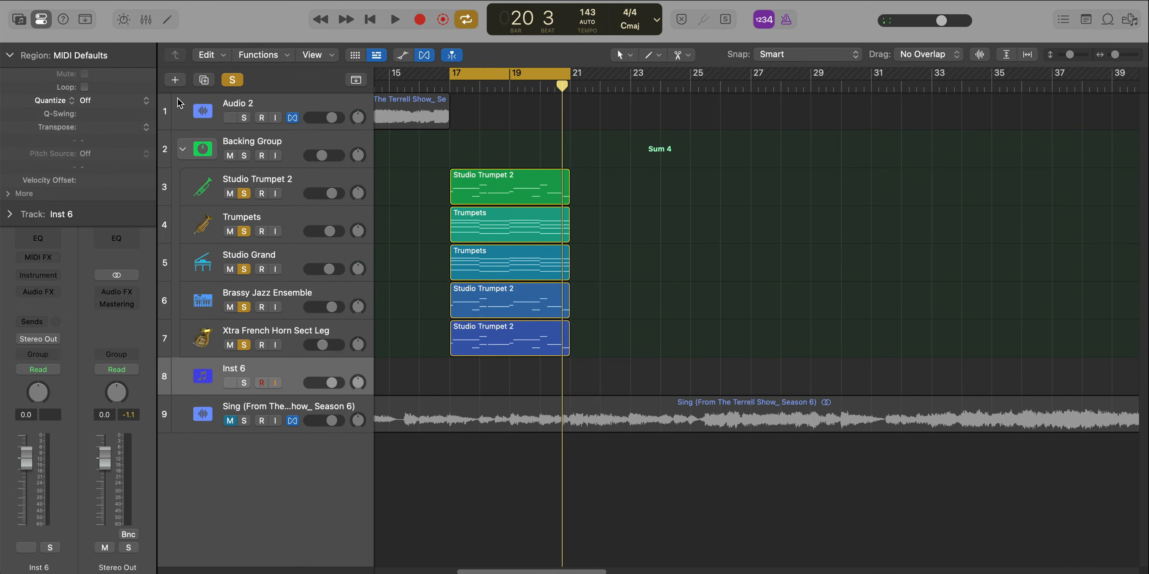
pyautogui.press('y')
pyautogui.click(18, 233)
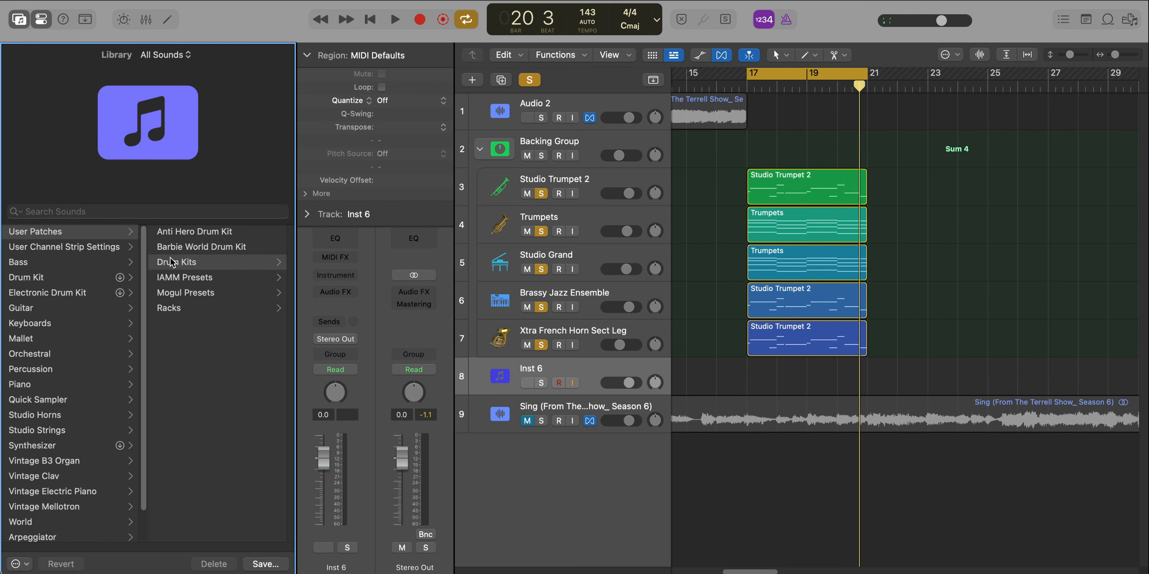
pyautogui.click(172, 262)
pyautogui.scroll(-10, 210, 332)
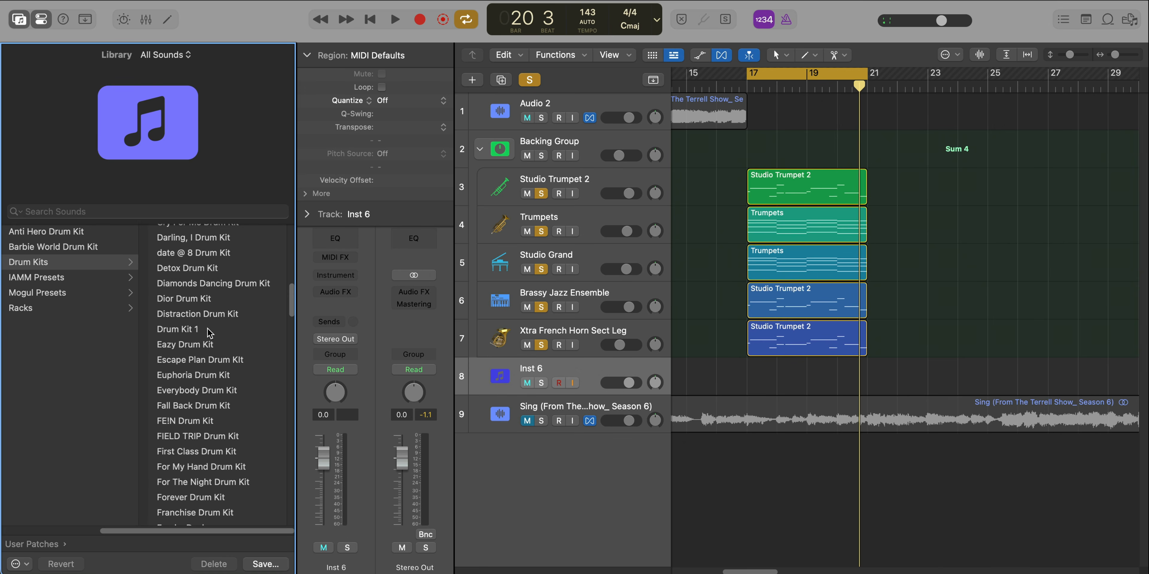
pyautogui.scroll(-8, 210, 332)
pyautogui.click(187, 435)
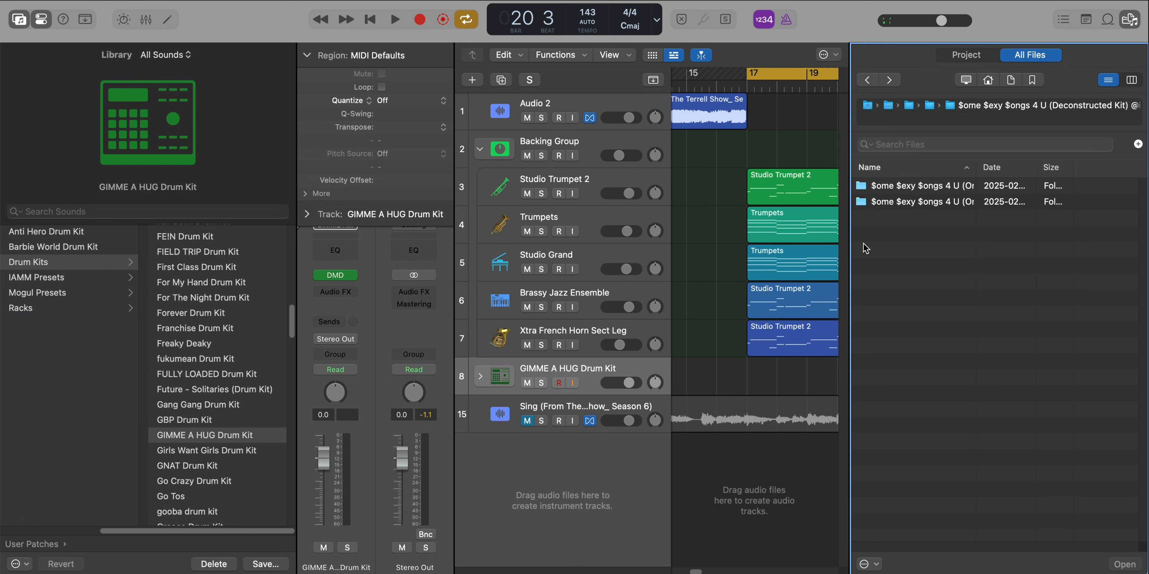
# Step: Browse the $ome $exy $ongs 4 U kit's two organized folders, checking the song folders and the individual sound files
pyautogui.doubleClick(913, 186)
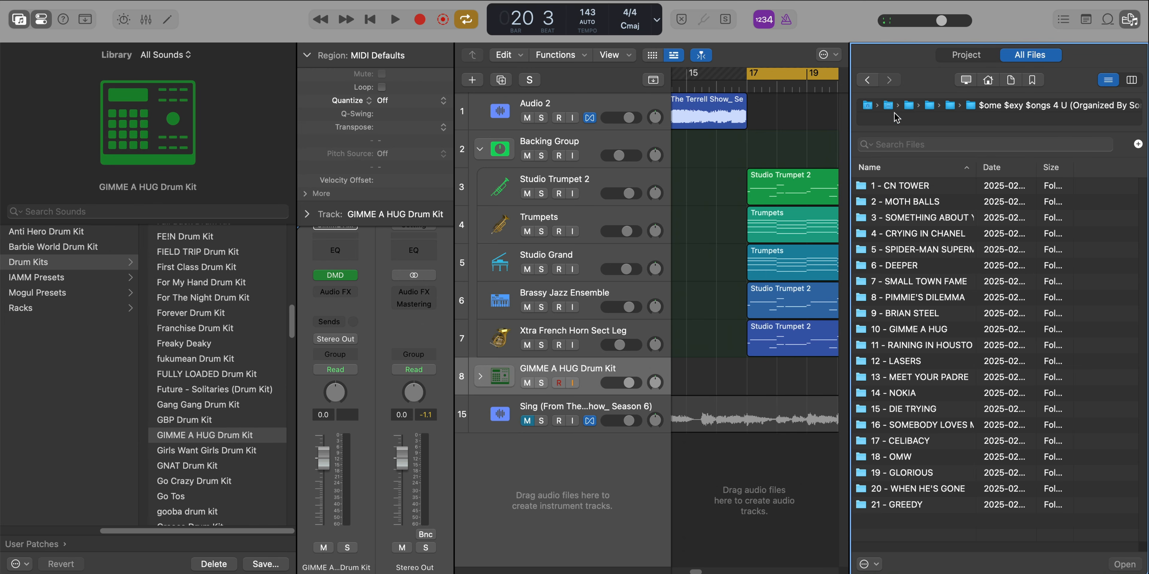
pyautogui.click(868, 80)
pyautogui.doubleClick(918, 202)
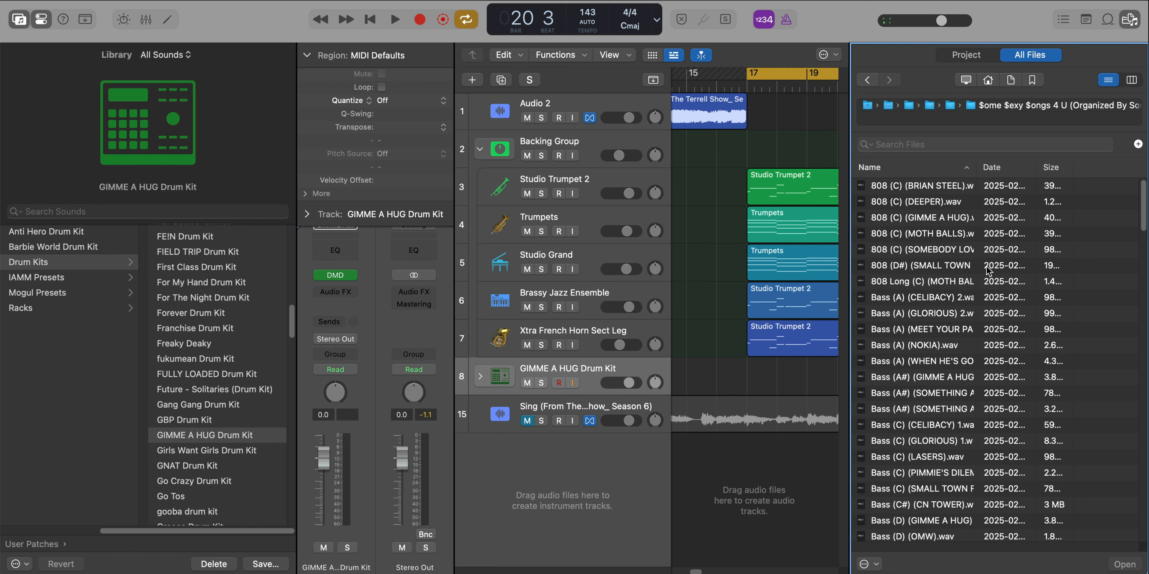
pyautogui.scroll(-3, 928, 352)
pyautogui.scroll(-10, 929, 352)
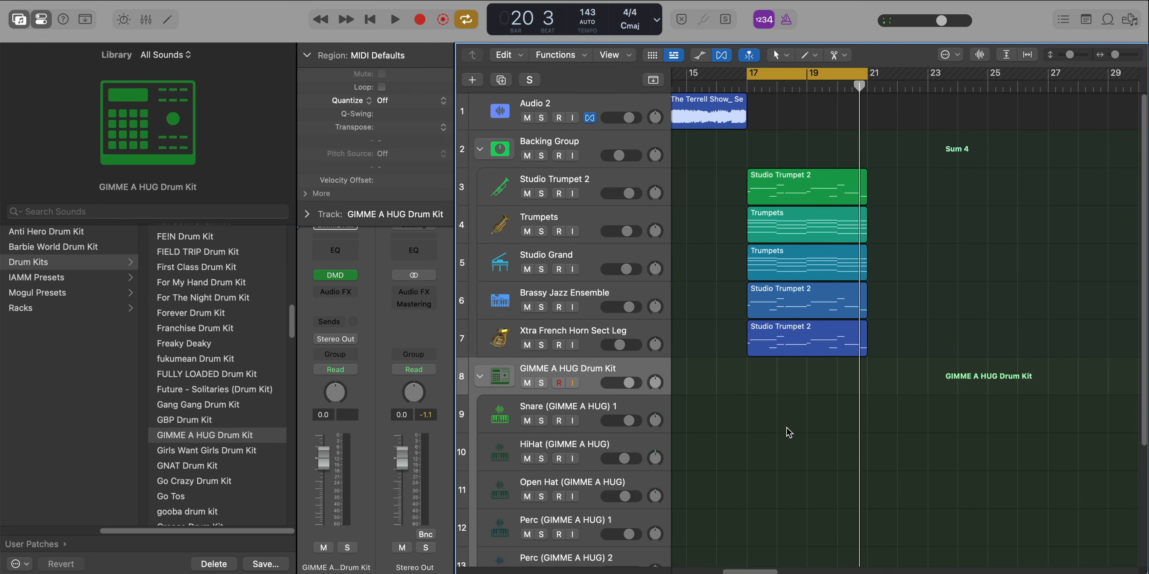
# Step: Create a pattern region on the Snare track at bar 17, place a hit on step 9 and extend it to 32 steps
pyautogui.rightClick(756, 410)
pyautogui.click(773, 425)
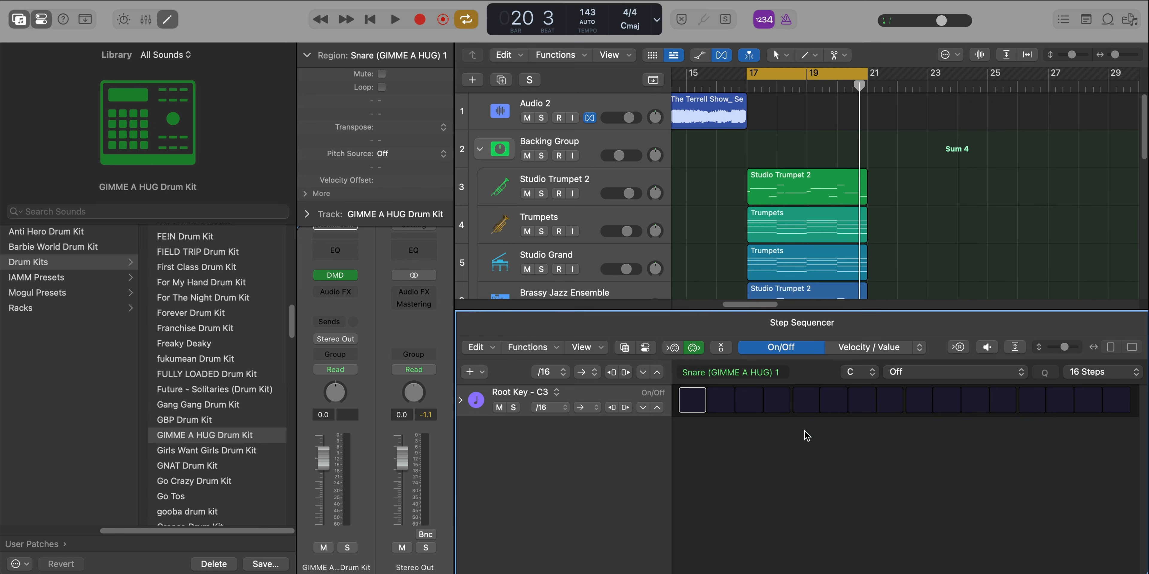
pyautogui.click(1071, 374)
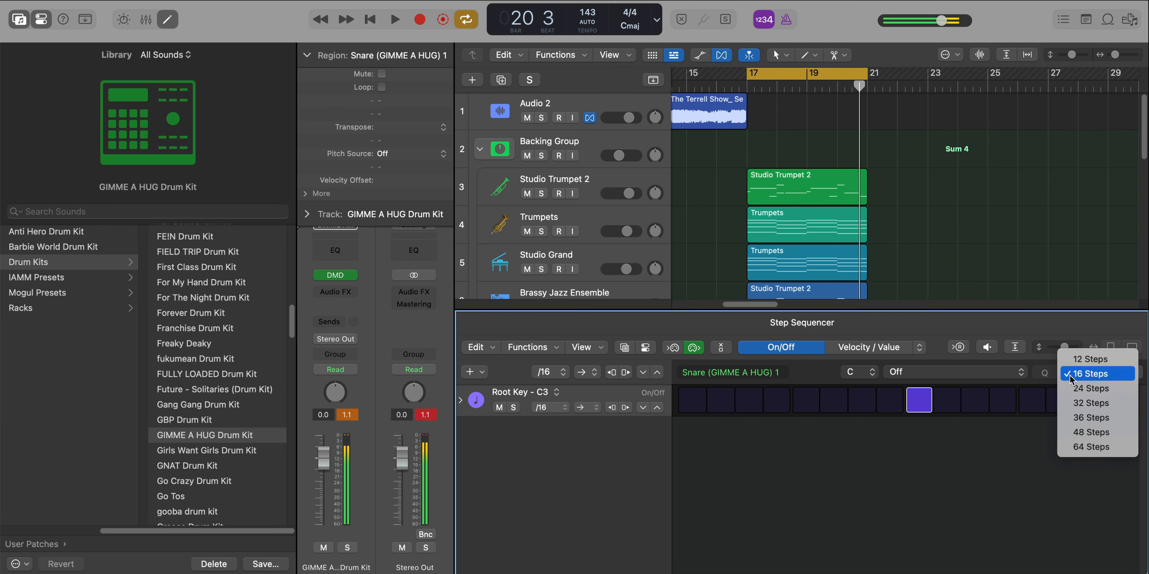
pyautogui.click(1085, 403)
pyautogui.press('space')
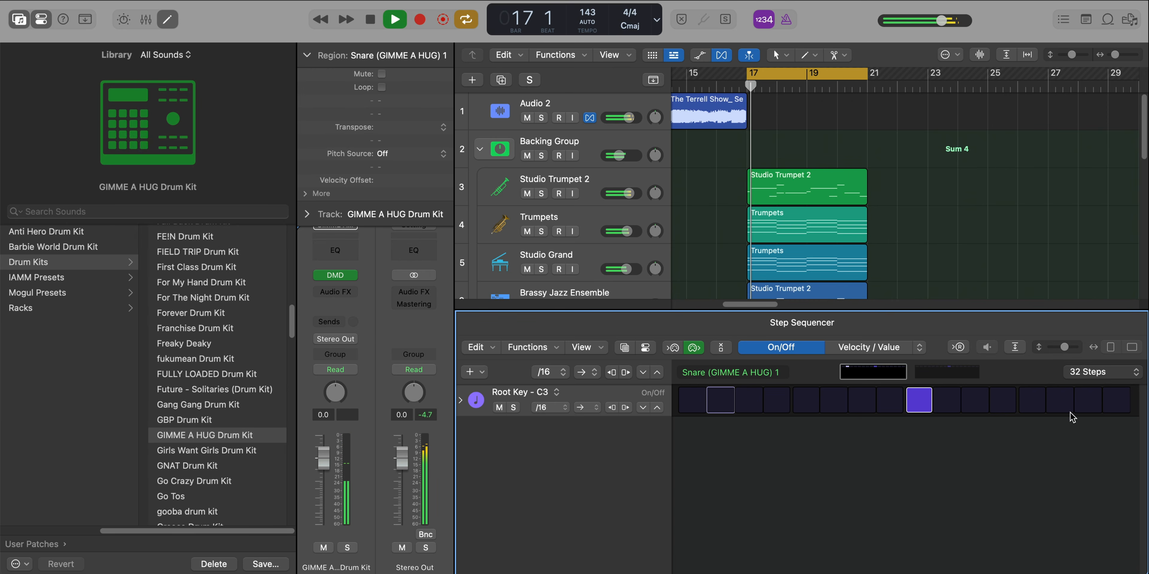
# Step: Add a snare hit on step 19, the third step of the pattern's second half, while auditioning it
pyautogui.click(962, 376)
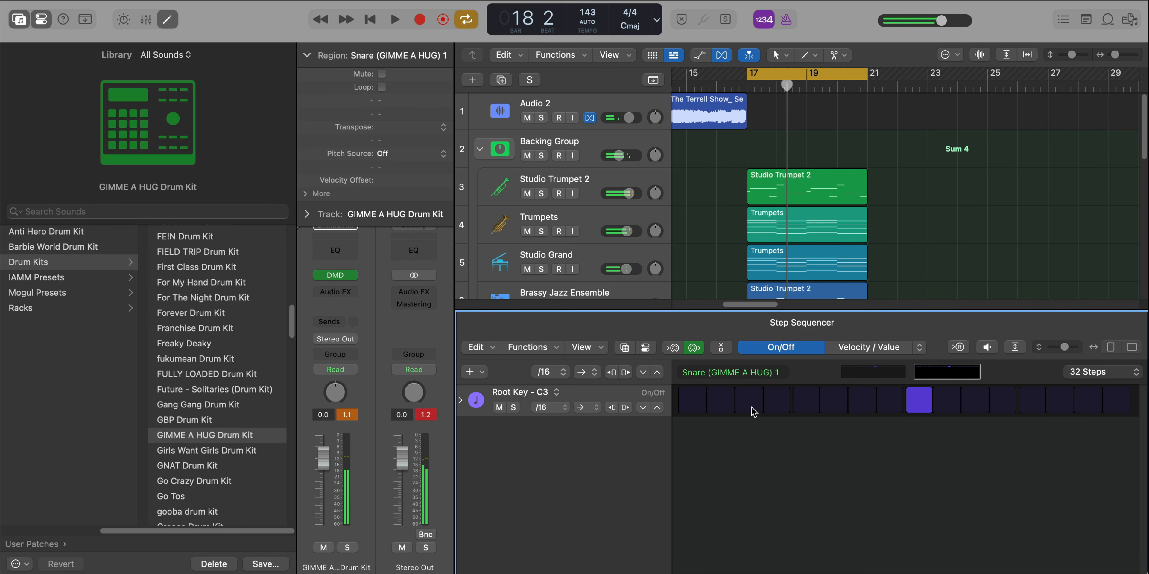
pyautogui.press('space')
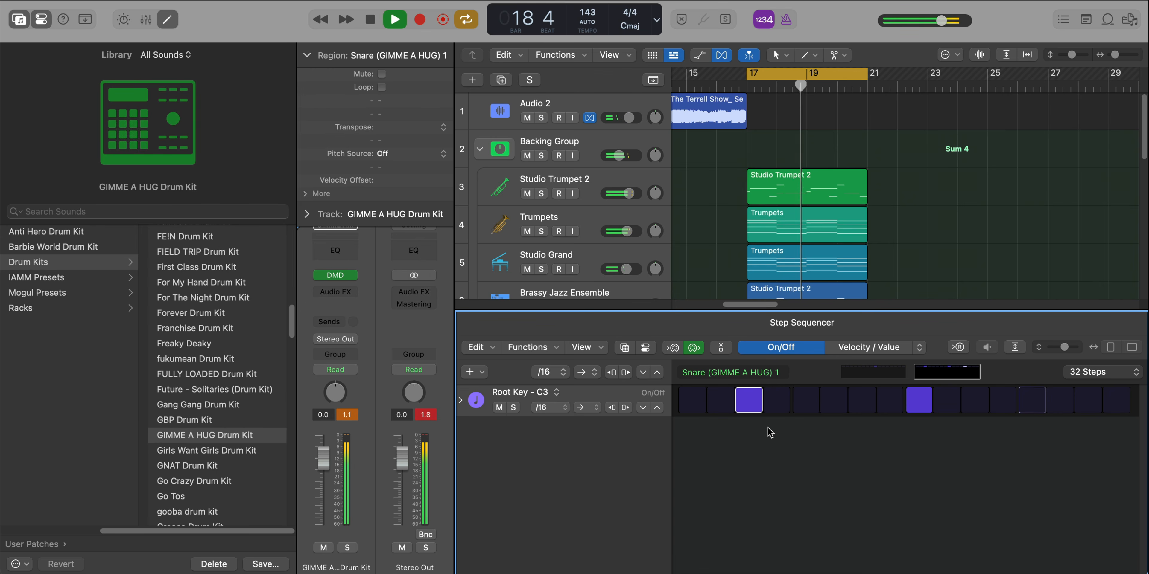
pyautogui.press('e')
pyautogui.click(764, 412)
pyautogui.press('super+Up')
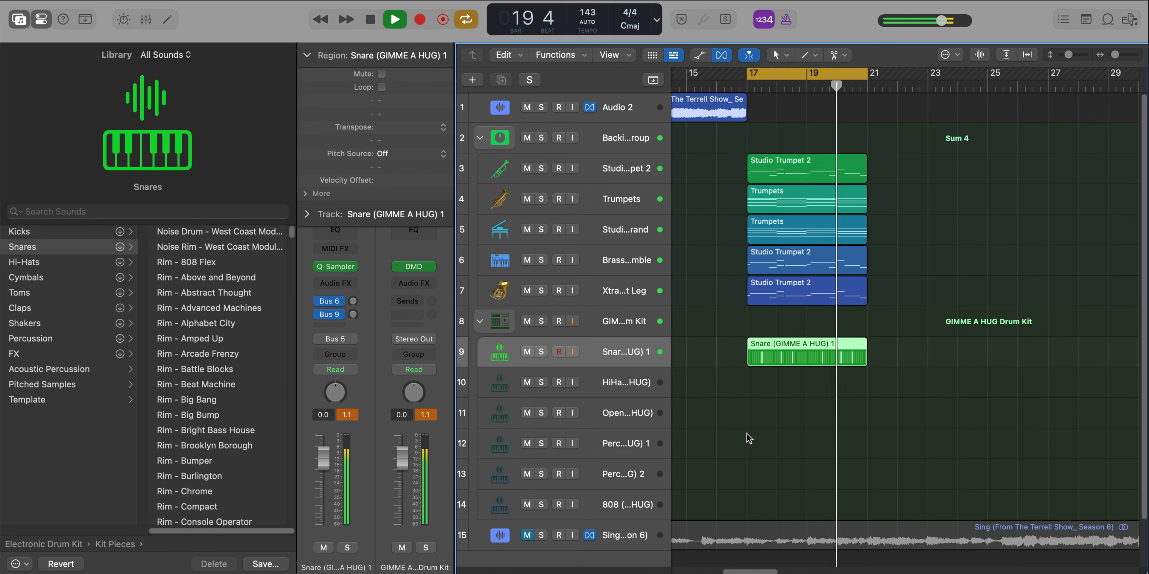
# Step: Create a HiHat pattern region at bar 17 with every step on at a /8 step rate, and hide the Library
pyautogui.rightClick(754, 388)
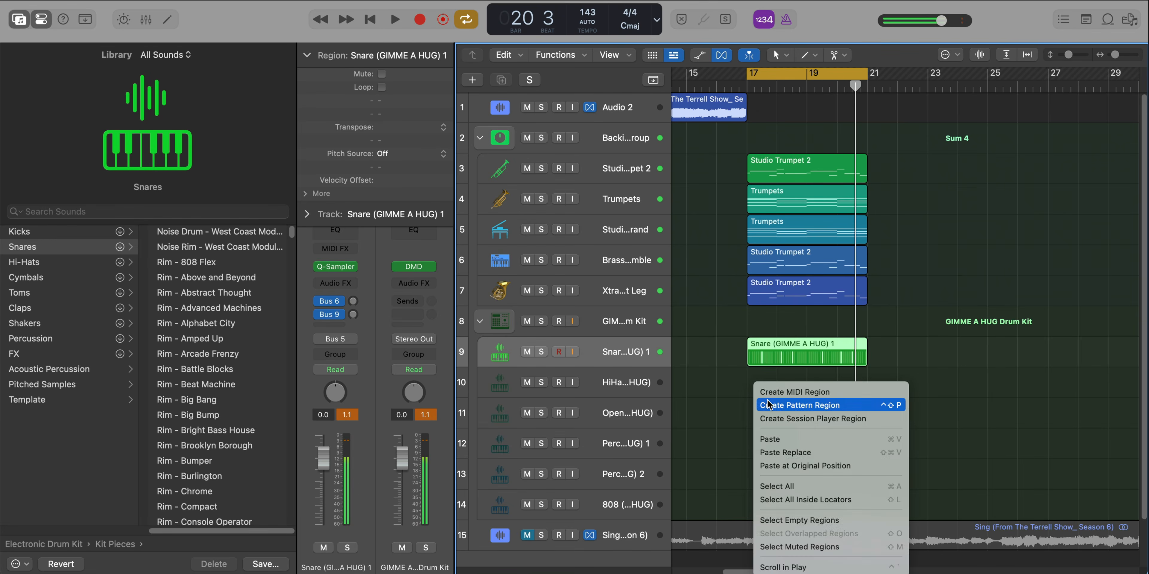
pyautogui.click(771, 406)
pyautogui.click(556, 409)
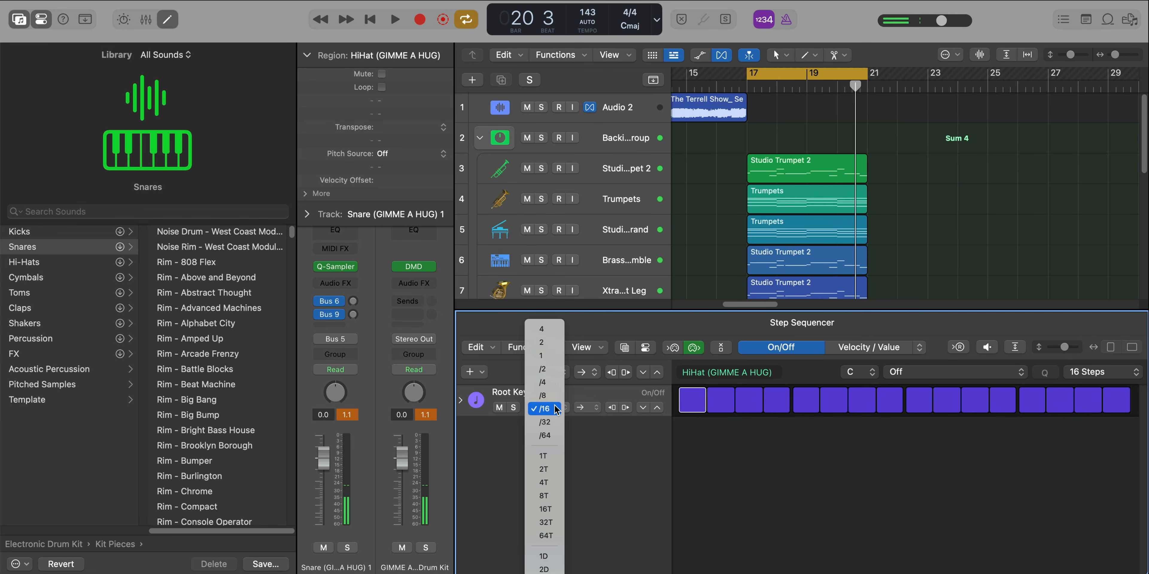
pyautogui.click(556, 403)
pyautogui.click(18, 20)
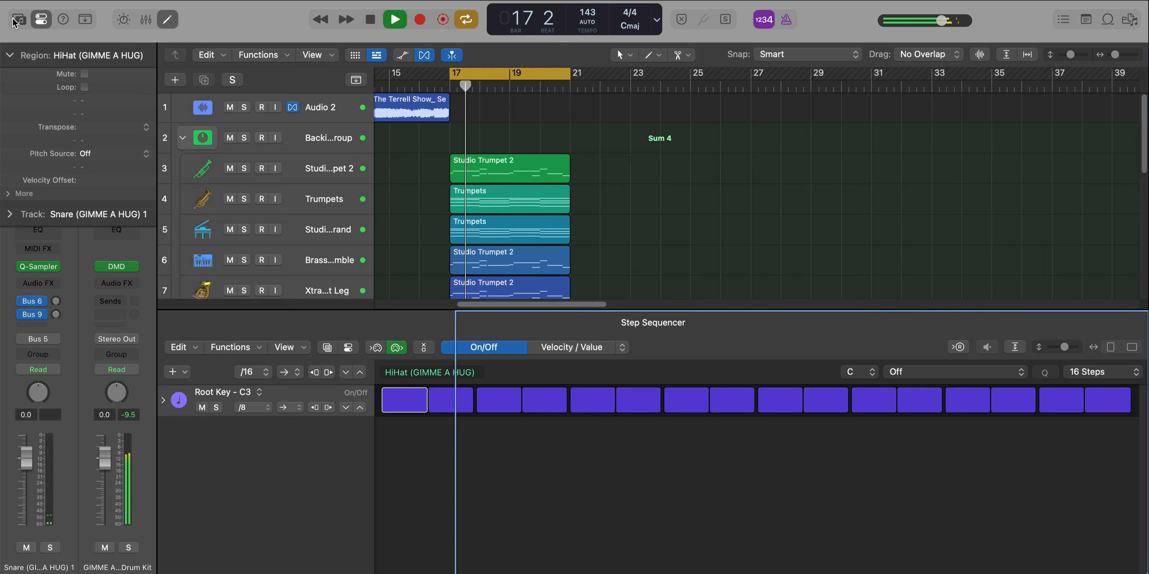
pyautogui.press('e')
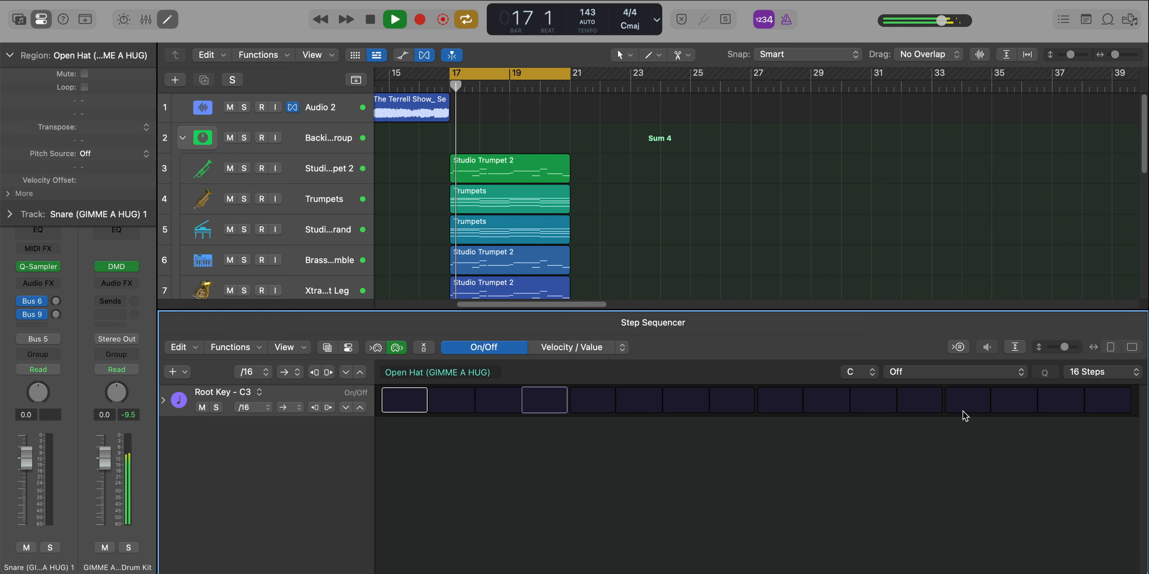
# Step: Set the Open Hat pattern to 32 steps with a single hit on step 29
pyautogui.click(964, 410)
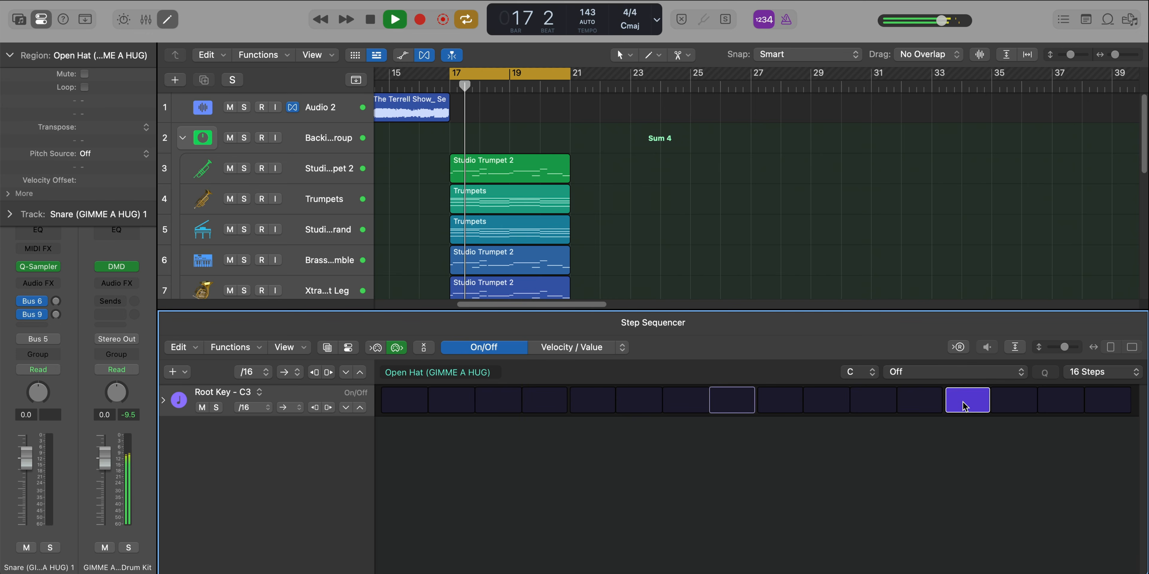
pyautogui.press('space')
pyautogui.click(1100, 372)
pyautogui.click(1101, 403)
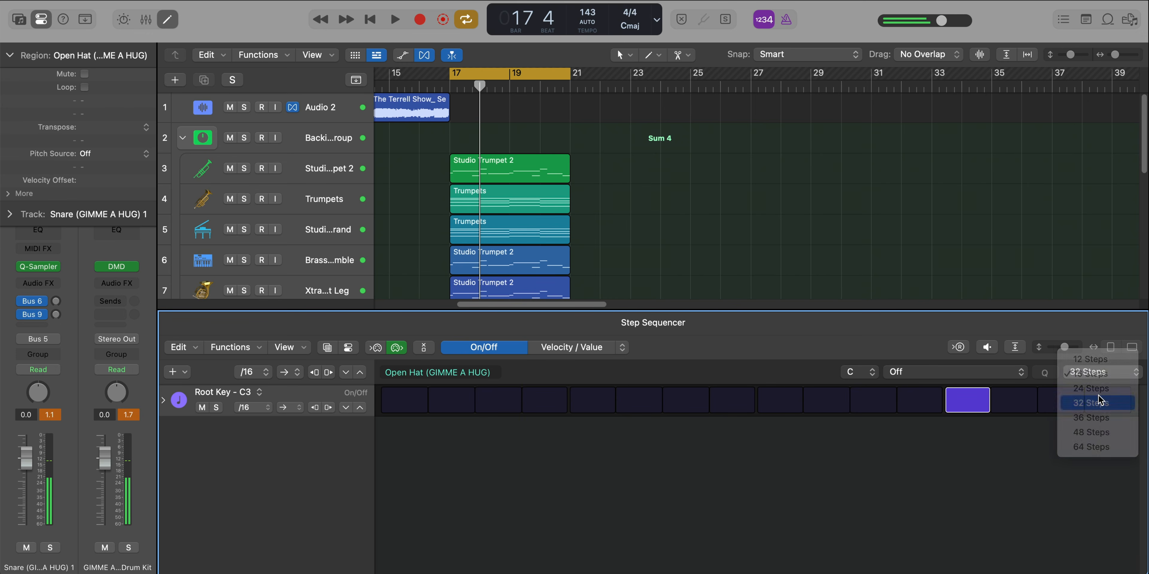
pyautogui.press('space')
# Step: Extend the Open Hat pattern to 64 steps and add a hit on step 53 in its second half
pyautogui.click(1101, 372)
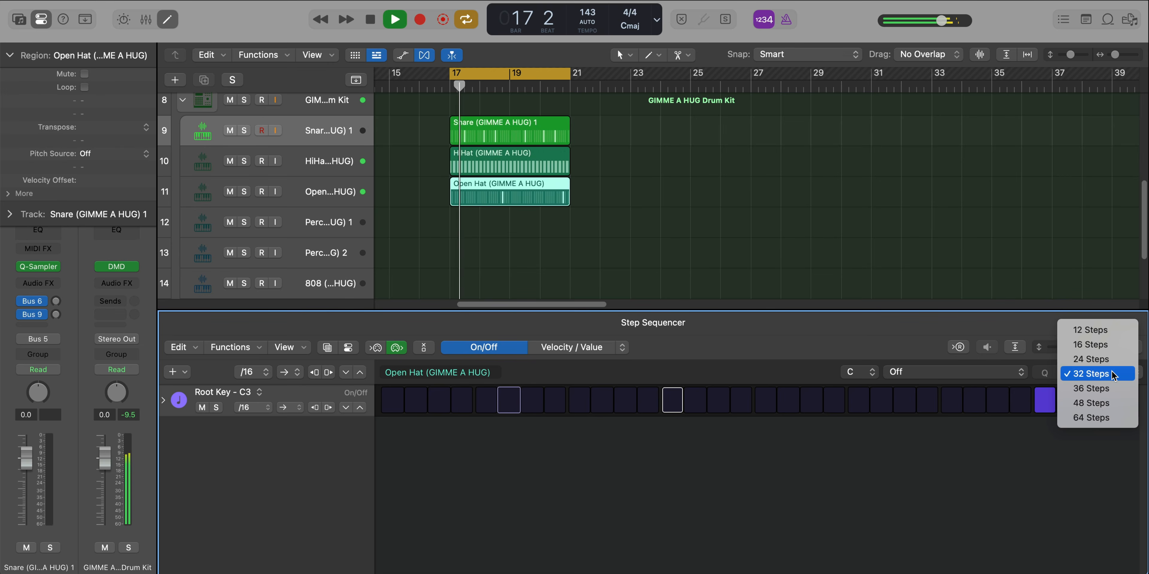
pyautogui.click(1088, 418)
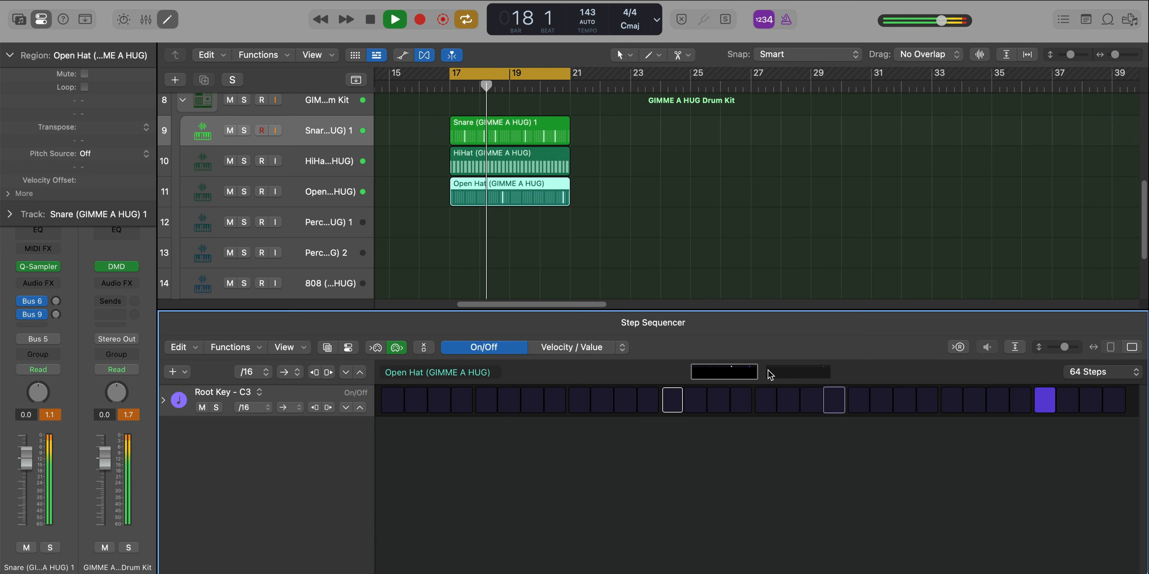
pyautogui.click(787, 374)
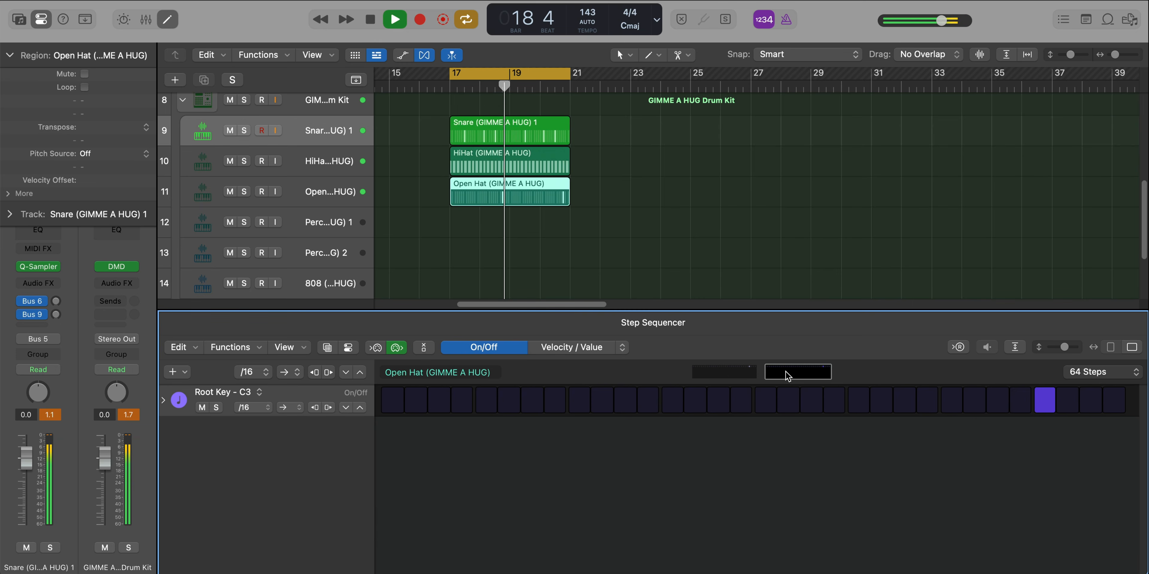
pyautogui.click(816, 402)
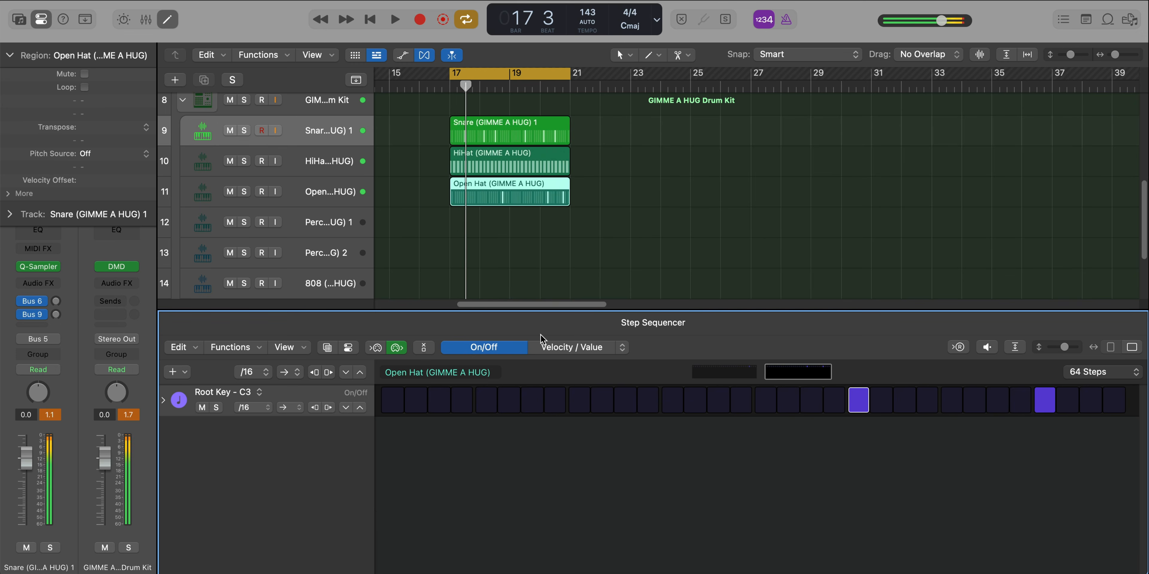
# Step: Set the velocity of the Open Hat pattern's last hit, on step 61, to 62 during playback
pyautogui.click(580, 348)
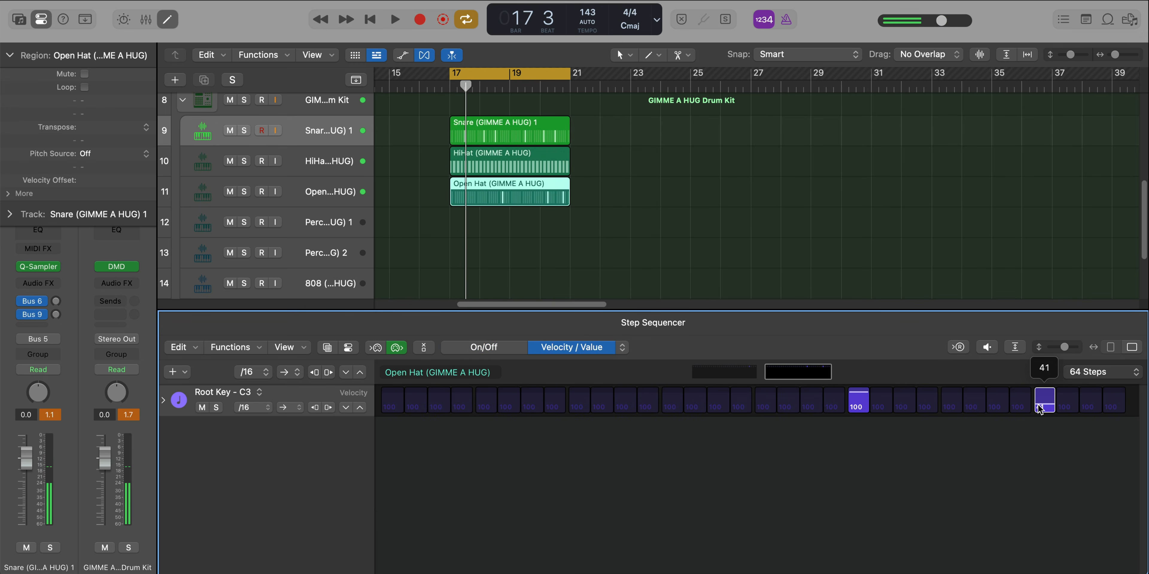
pyautogui.press('space')
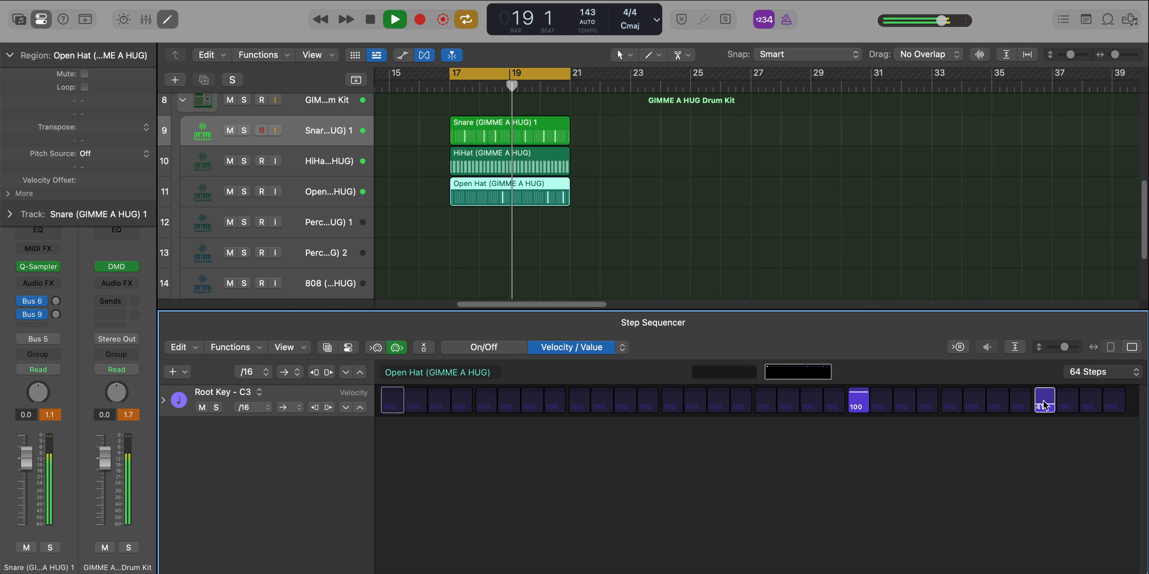
pyautogui.moveTo(1044, 404); pyautogui.dragTo(1044, 406)
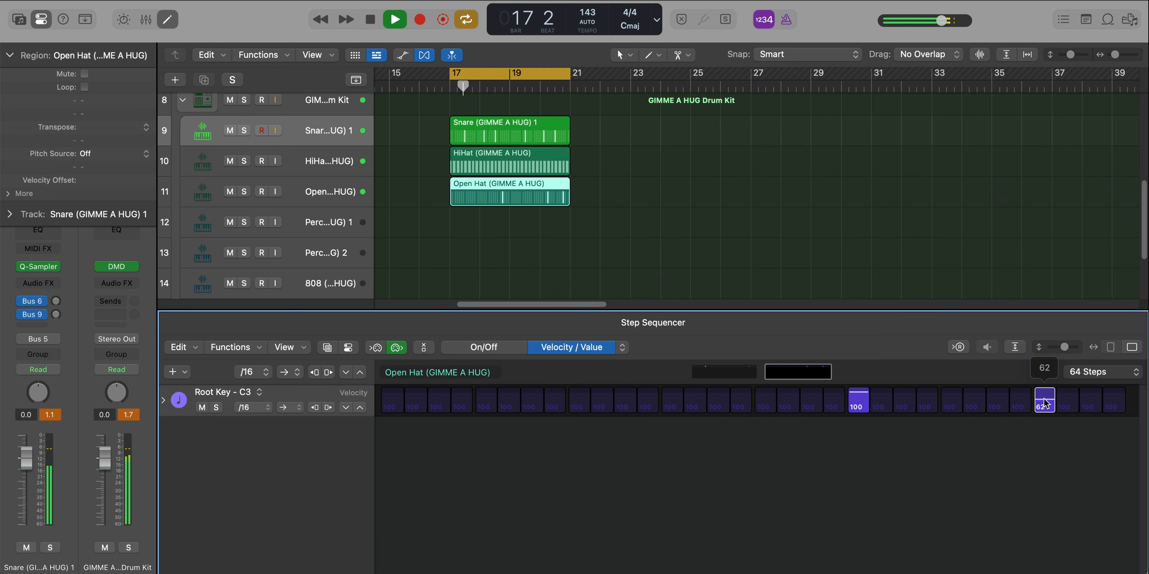
pyautogui.press('e')
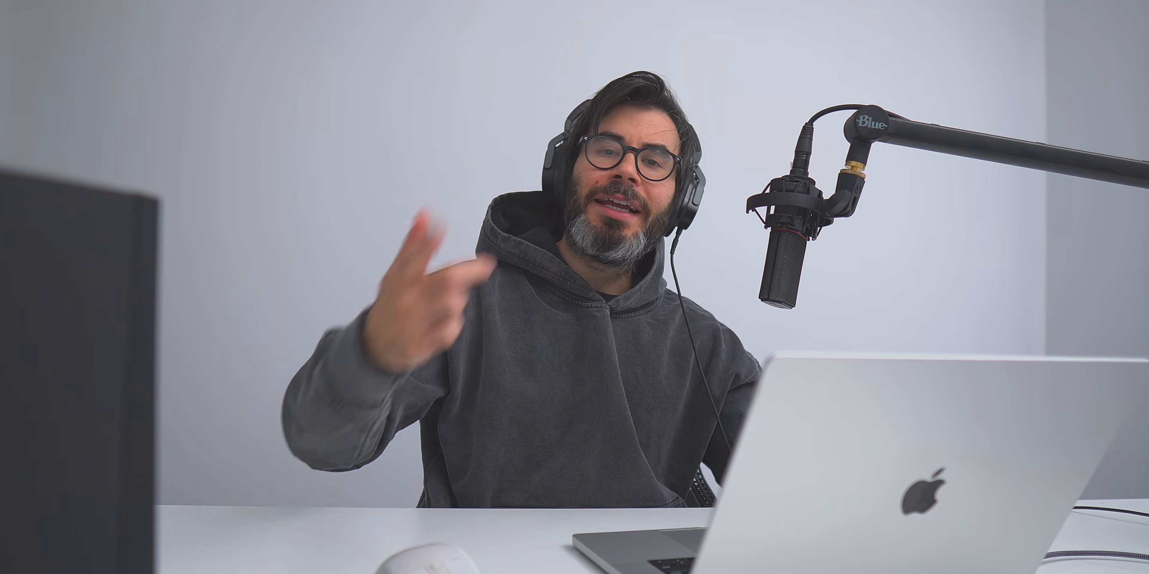
# Step: Program Perc 1 hits on steps 3 and 5 of its 16-step pattern, and a 32-step Perc 2 pattern with a hit on step 15
pyautogui.click(586, 408)
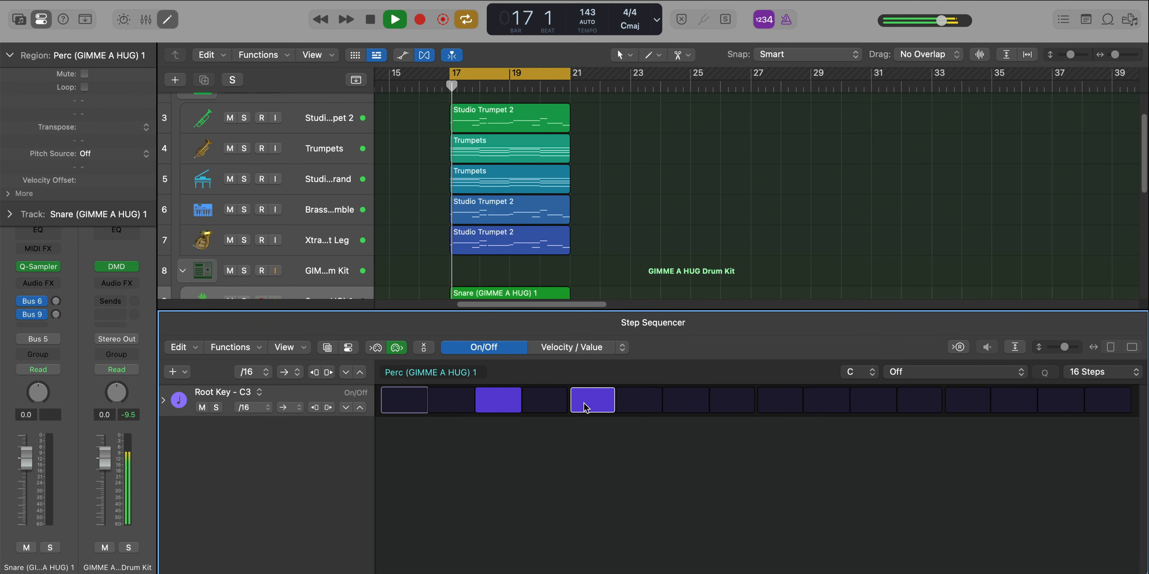
pyautogui.press('e')
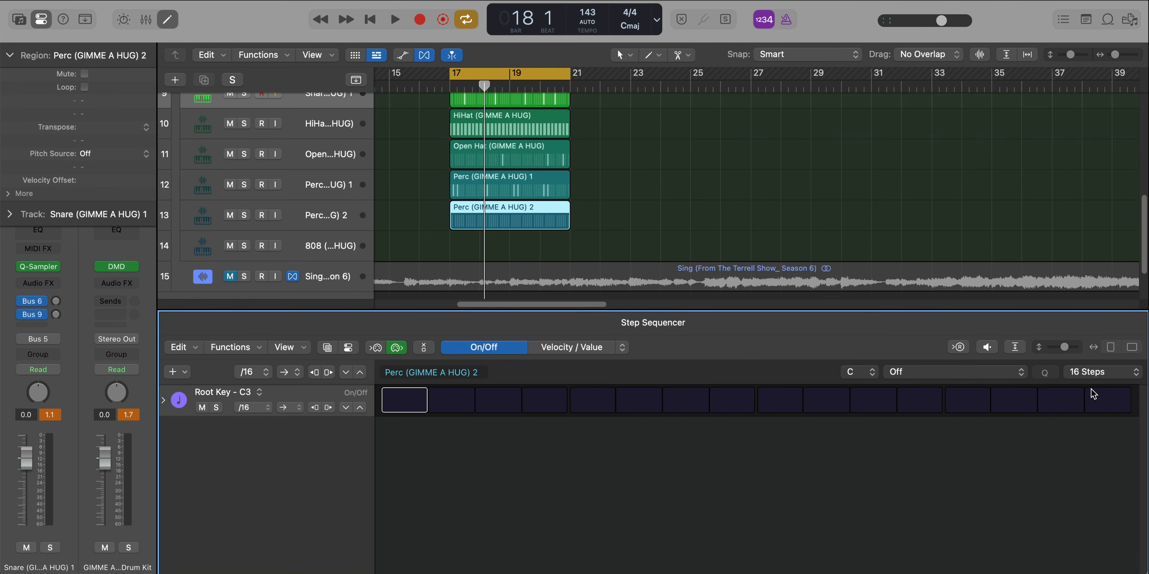
pyautogui.click(1112, 374)
pyautogui.click(1108, 404)
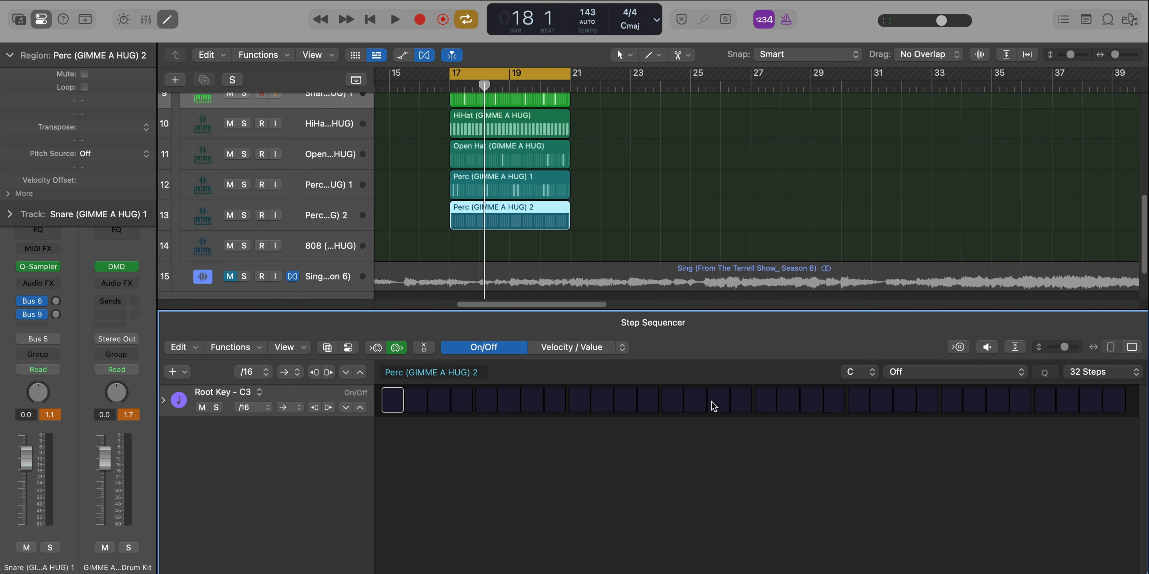
pyautogui.press('space')
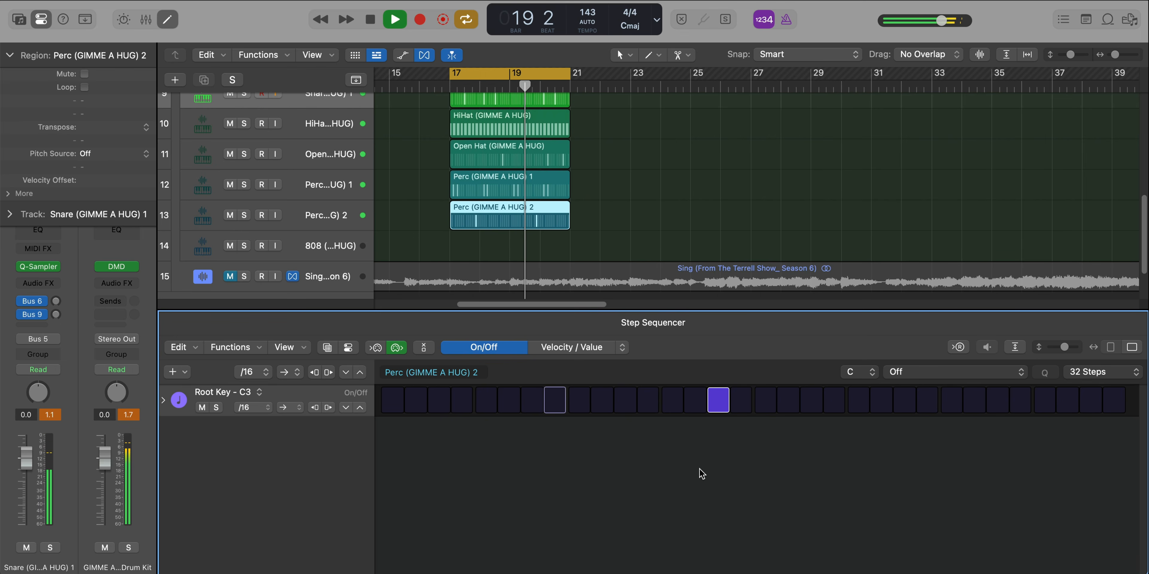
pyautogui.press('e')
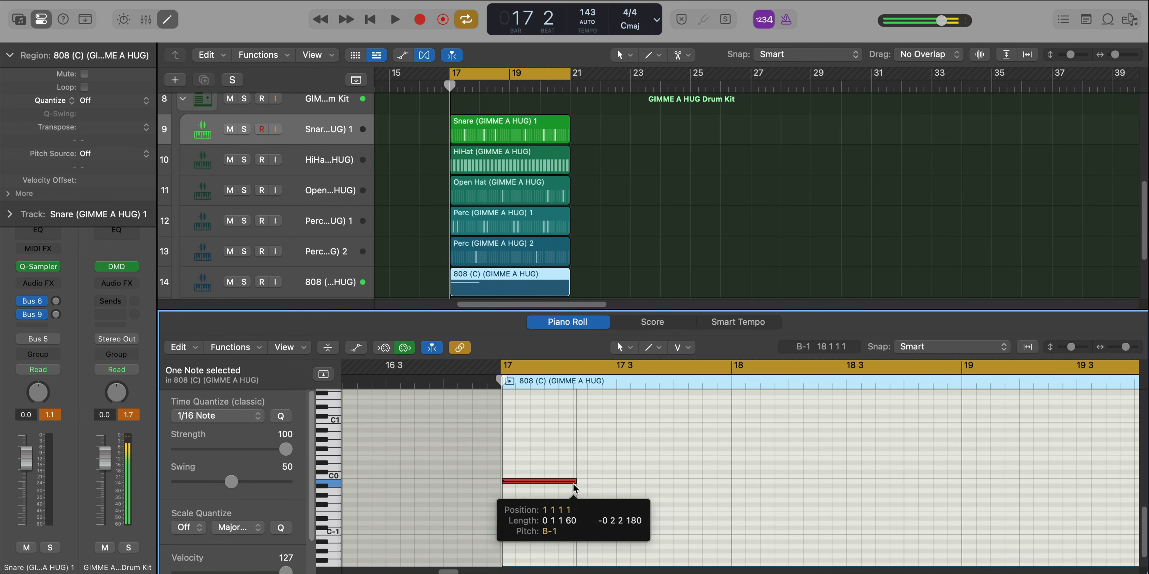
# Step: Fill bar 17 of the 808 region with three back-to-back B-1 notes, two dotted quarters and a quarter ending at bar 18
pyautogui.moveTo(569, 485); pyautogui.dragTo(584, 486)
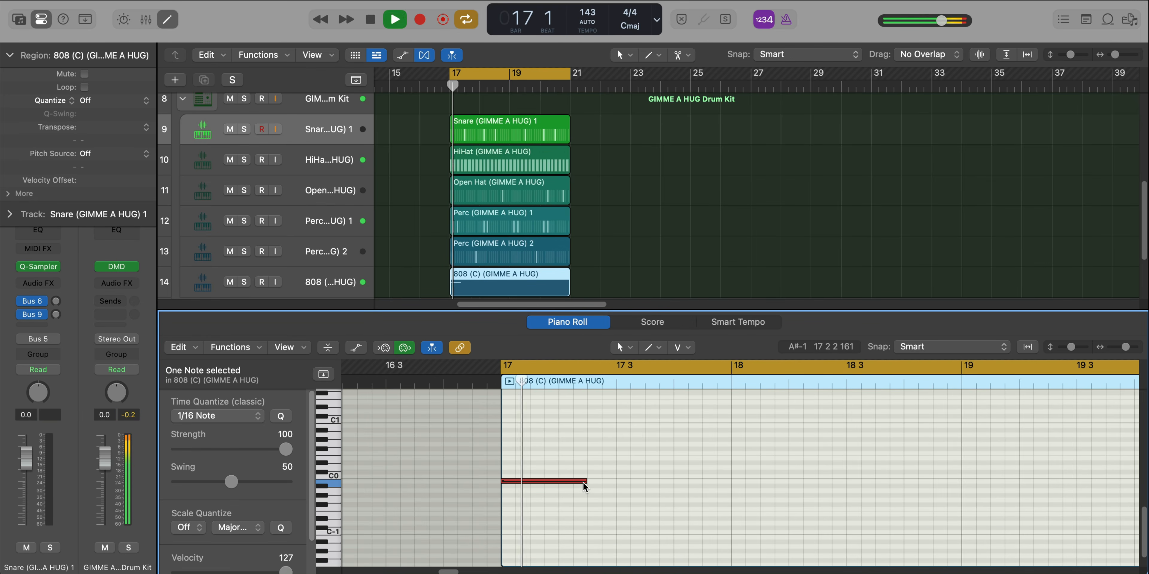
pyautogui.press('space')
pyautogui.keyDown('super'); pyautogui.click(601, 482); pyautogui.keyUp('super')
pyautogui.press('space')
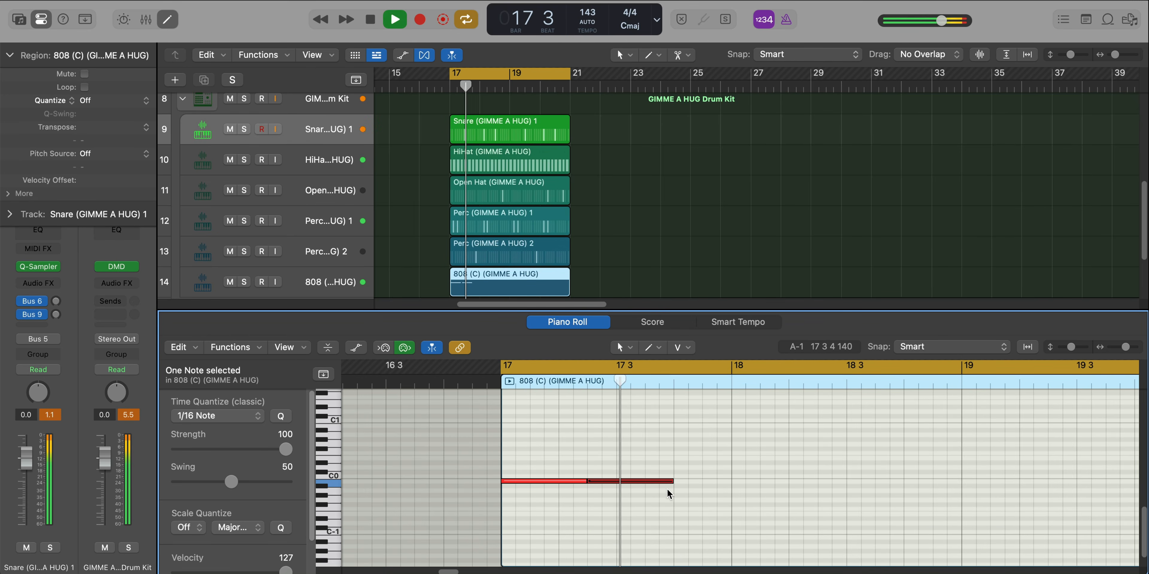
pyautogui.keyDown('super'); pyautogui.click(680, 483); pyautogui.keyUp('super')
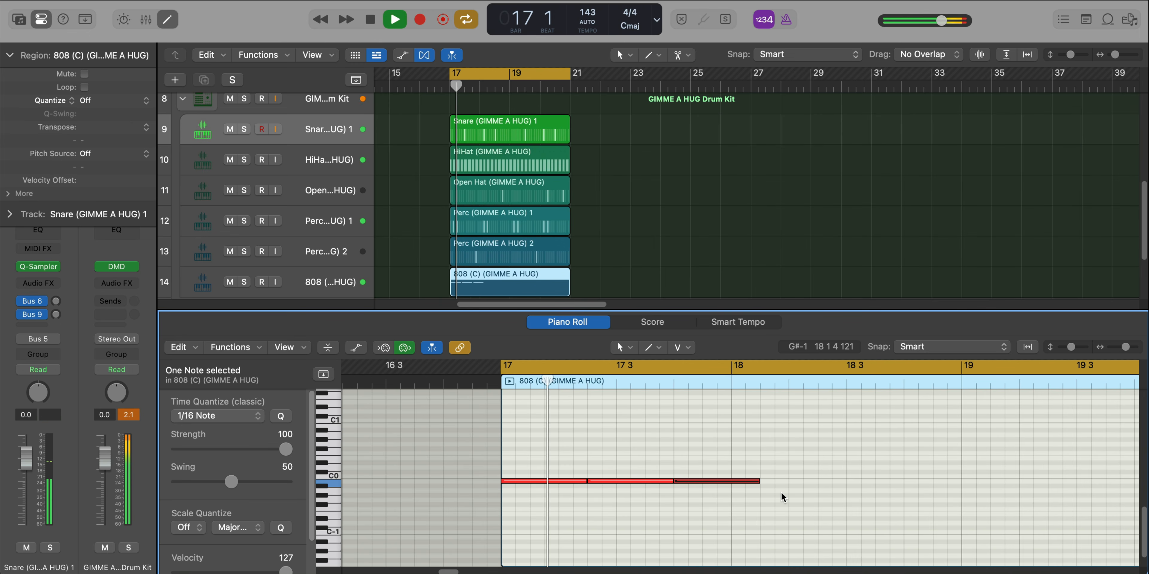
pyautogui.moveTo(758, 481); pyautogui.dragTo(731, 482)
pyautogui.press('space')
# Step: Add an eighth-note F#0 at the start of bar 18 of the 808 region, followed by an eighth-note C#0
pyautogui.scroll(-4, 726, 484)
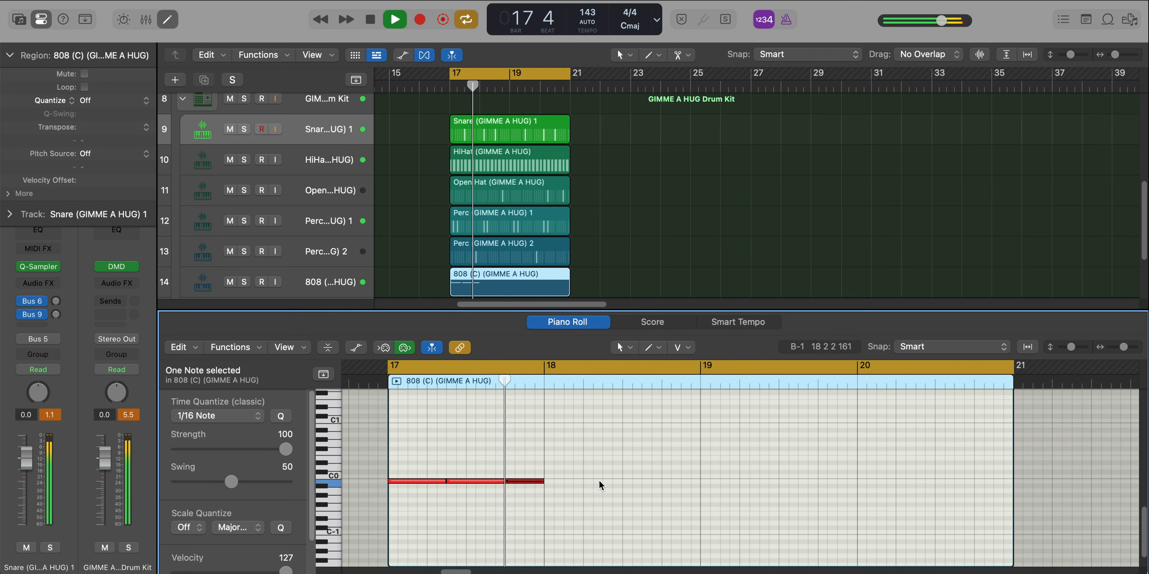
pyautogui.press('space')
pyautogui.keyDown('super'); pyautogui.click(551, 451); pyautogui.keyUp('super')
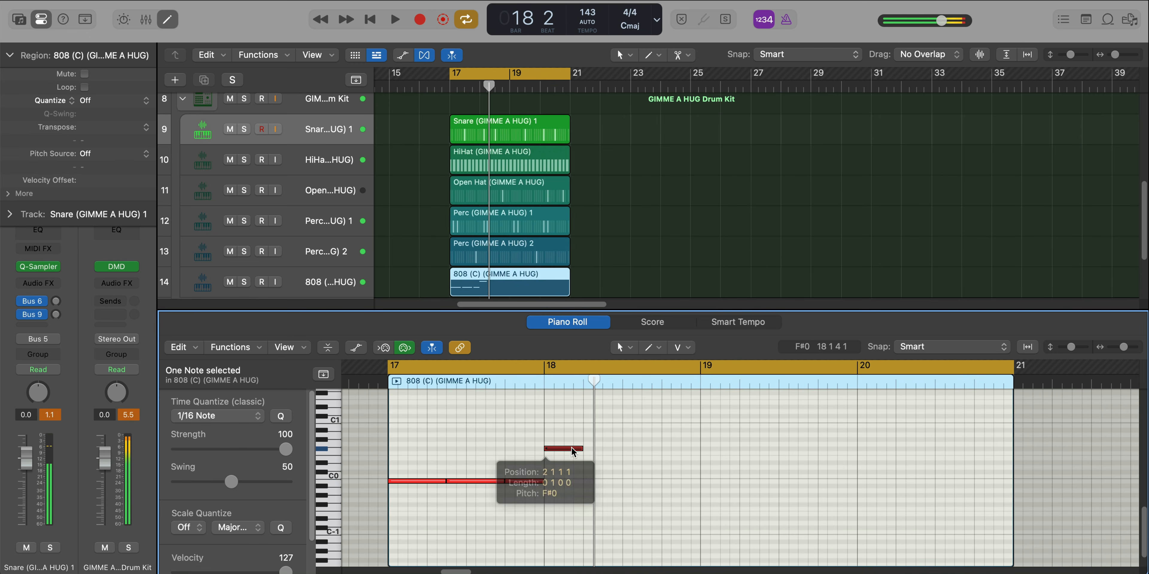
pyautogui.moveTo(581, 450); pyautogui.dragTo(561, 454)
pyautogui.press('space')
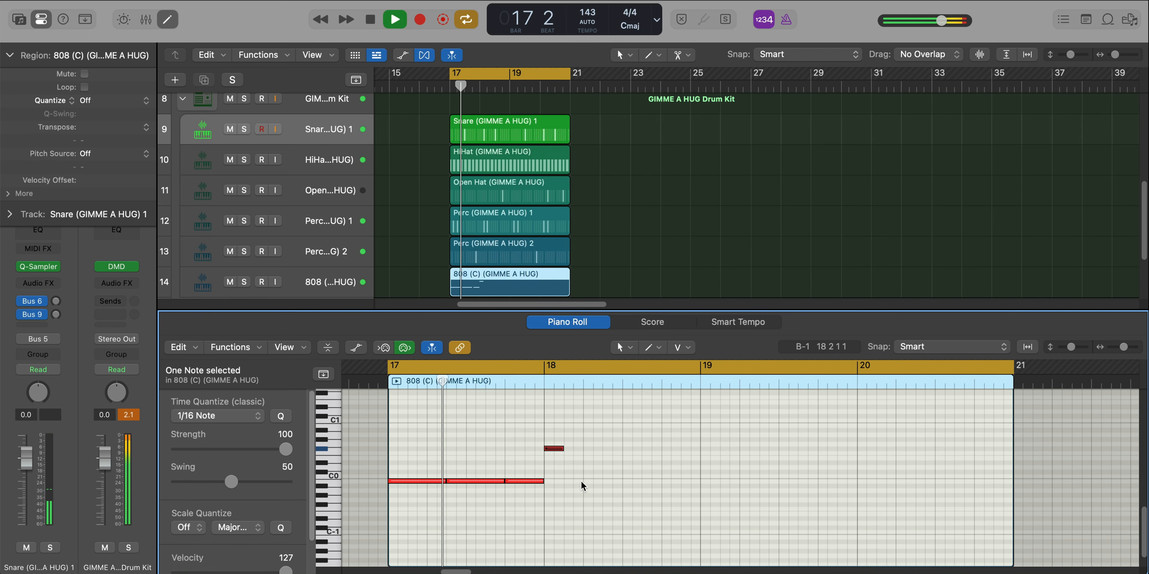
pyautogui.keyDown('super'); pyautogui.click(565, 472); pyautogui.keyUp('super')
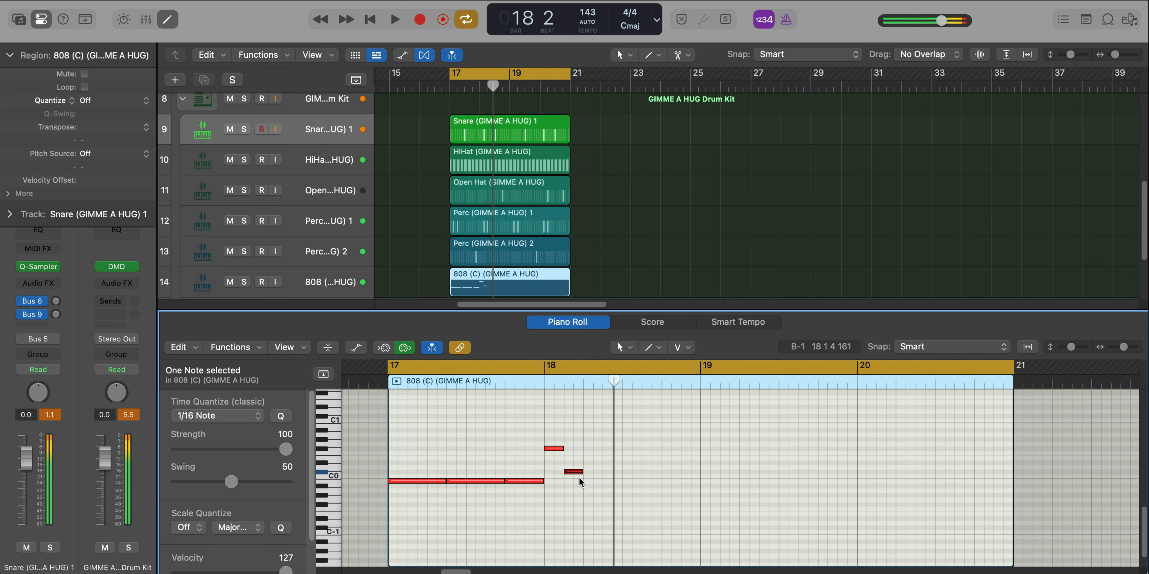
# Step: Add A#-1 notes to the 808 region from beat 2 of bar 18: a dotted quarter, a quarter and an eighth ending at bar 19
pyautogui.keyDown('super'); pyautogui.click(585, 485); pyautogui.keyUp('super')
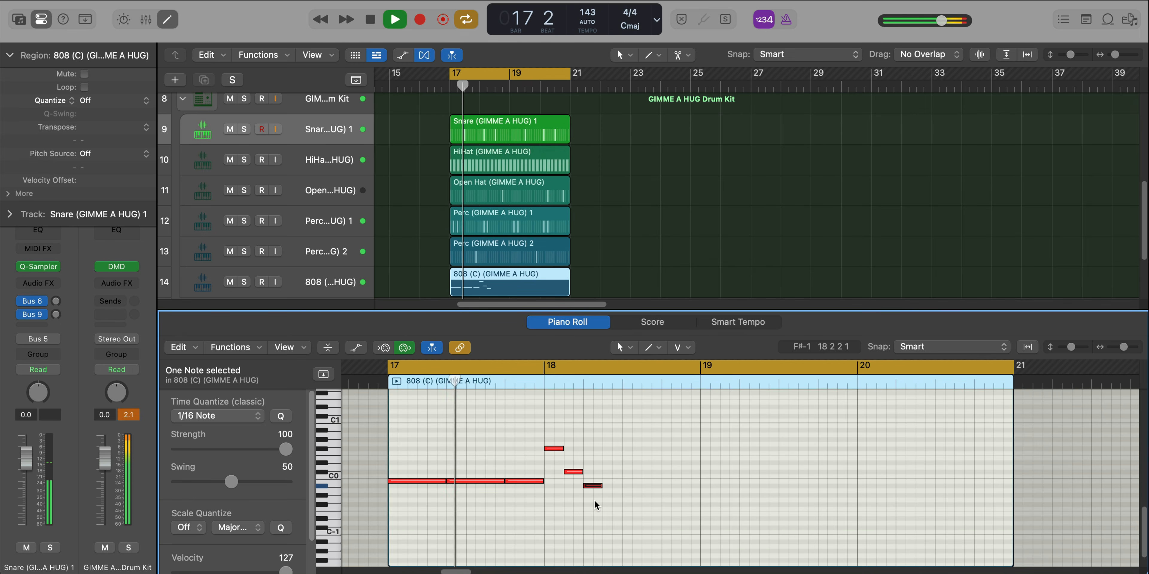
pyautogui.press('space')
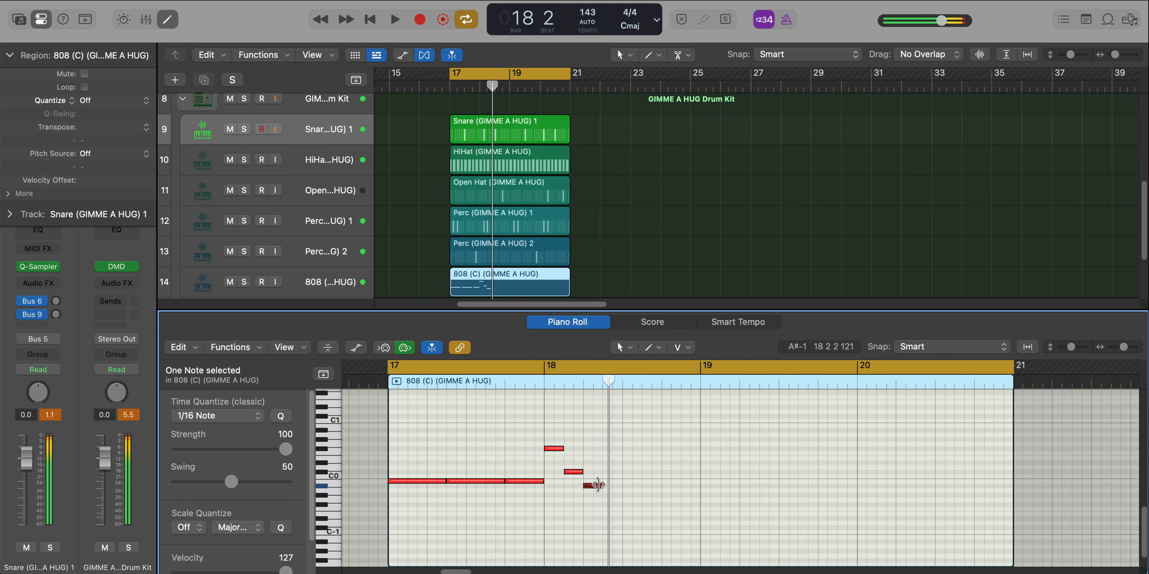
pyautogui.moveTo(600, 486); pyautogui.dragTo(700, 487)
pyautogui.keyDown('super'); pyautogui.click(646, 486); pyautogui.keyUp('super')
pyautogui.keyDown('super'); pyautogui.click(691, 487); pyautogui.keyUp('super')
pyautogui.press('space')
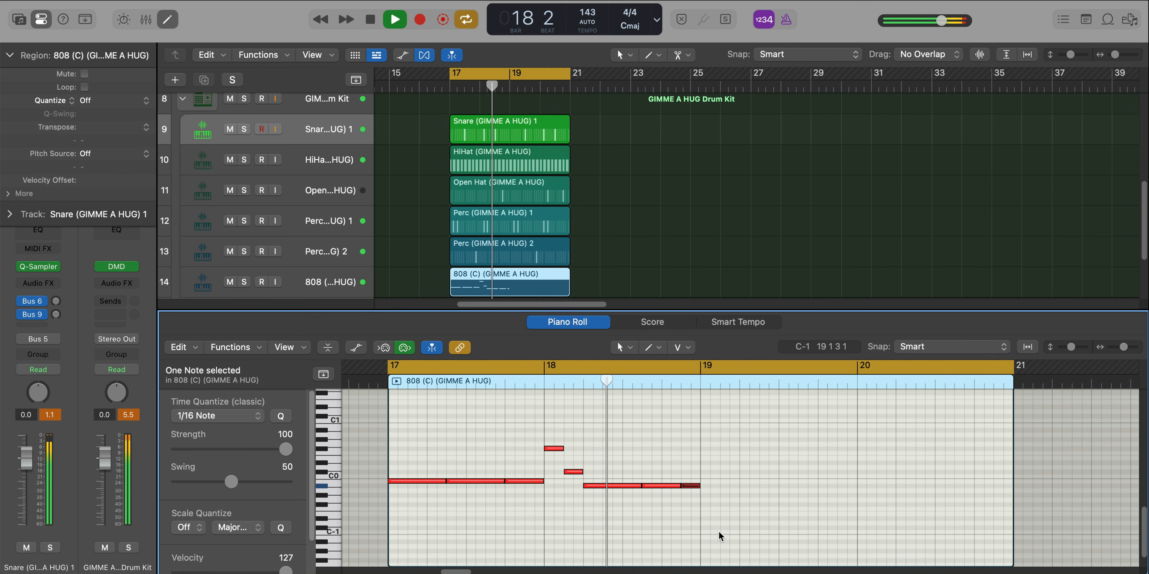
# Step: Repeat the whole two-bar 808 note pattern across bars 19 and 20
pyautogui.press('space')
pyautogui.moveTo(754, 526); pyautogui.dragTo(321, 421)
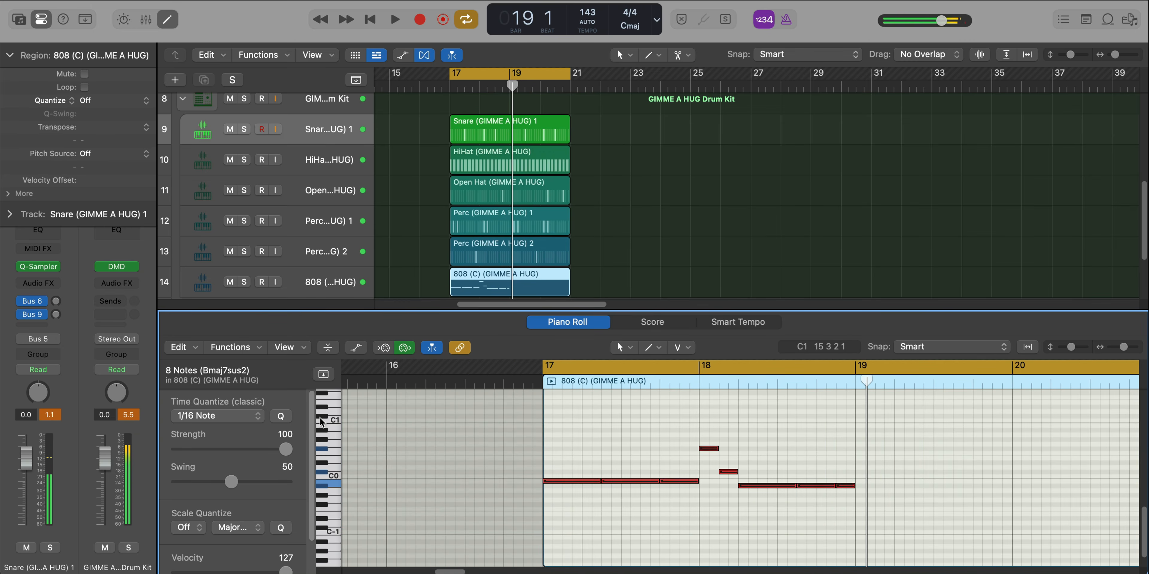
pyautogui.press('super+r')
pyautogui.press('space')
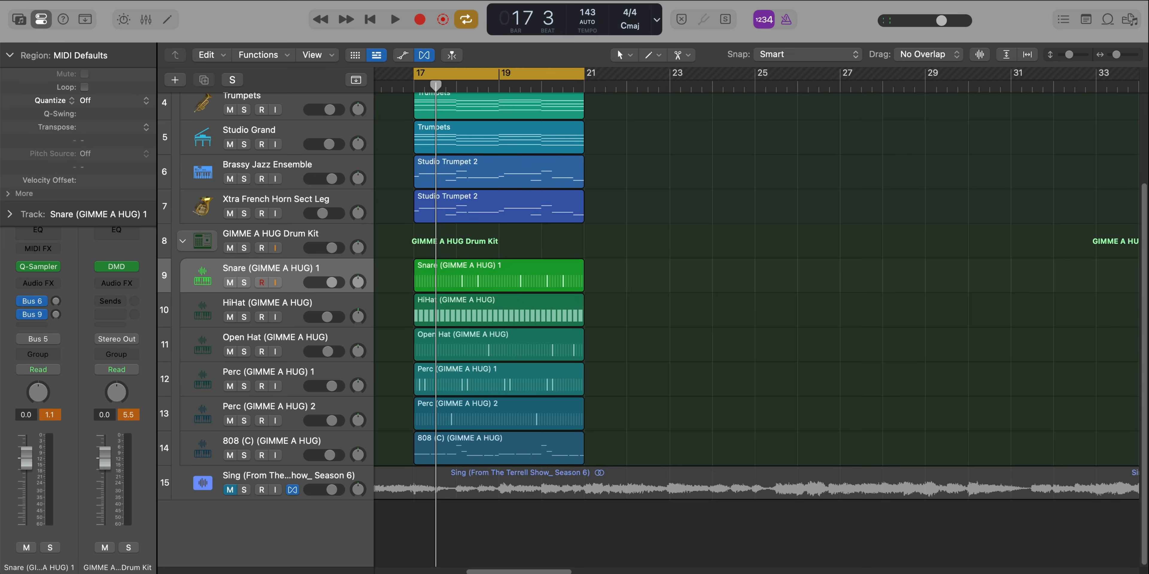
# Step: Place the Vocal Sample_bip_1 recording on a new audio track at bar 18 and play it with the beat
pyautogui.moveTo(486, 553); pyautogui.dragTo(496, 517)
pyautogui.click(612, 277)
pyautogui.hscroll(-1, 490, 495)
pyautogui.press('space')
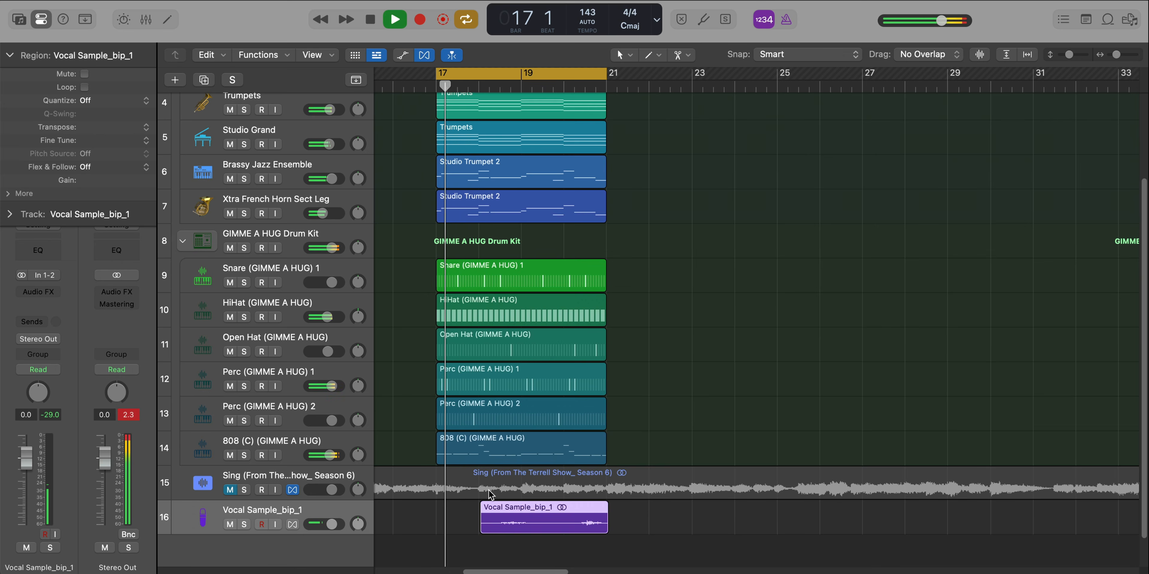
pyautogui.press('super+Up')
pyautogui.scroll(-2, 489, 494)
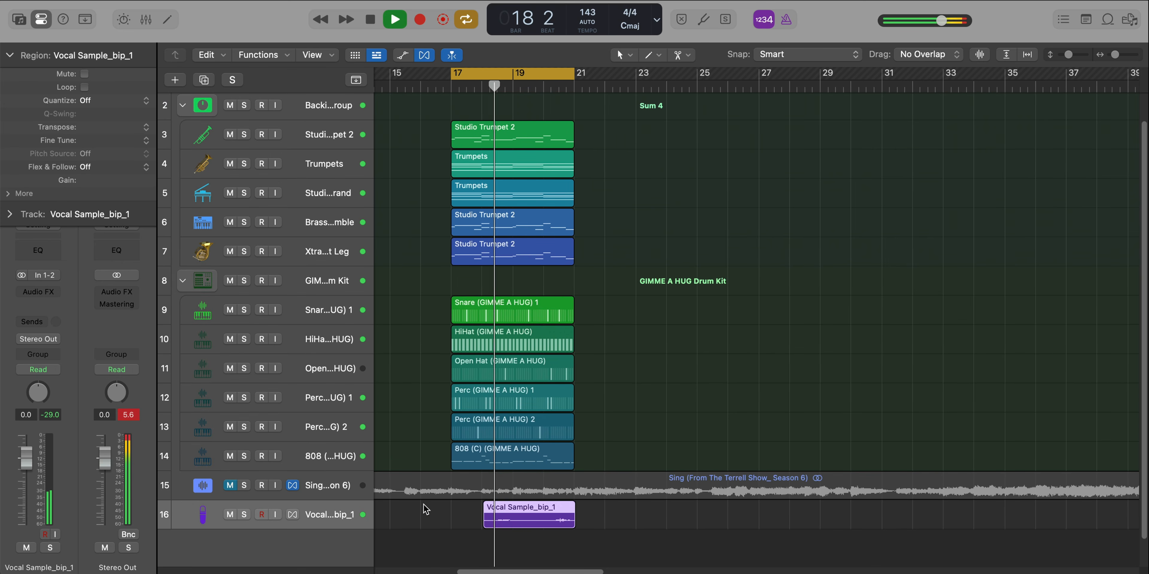
# Step: Move the vocal sample track above the drum kit and arrange all parts as two four-bar passes from bar 21 to bar 29
pyautogui.moveTo(346, 513); pyautogui.dragTo(352, 281)
pyautogui.scroll(-1, 491, 276)
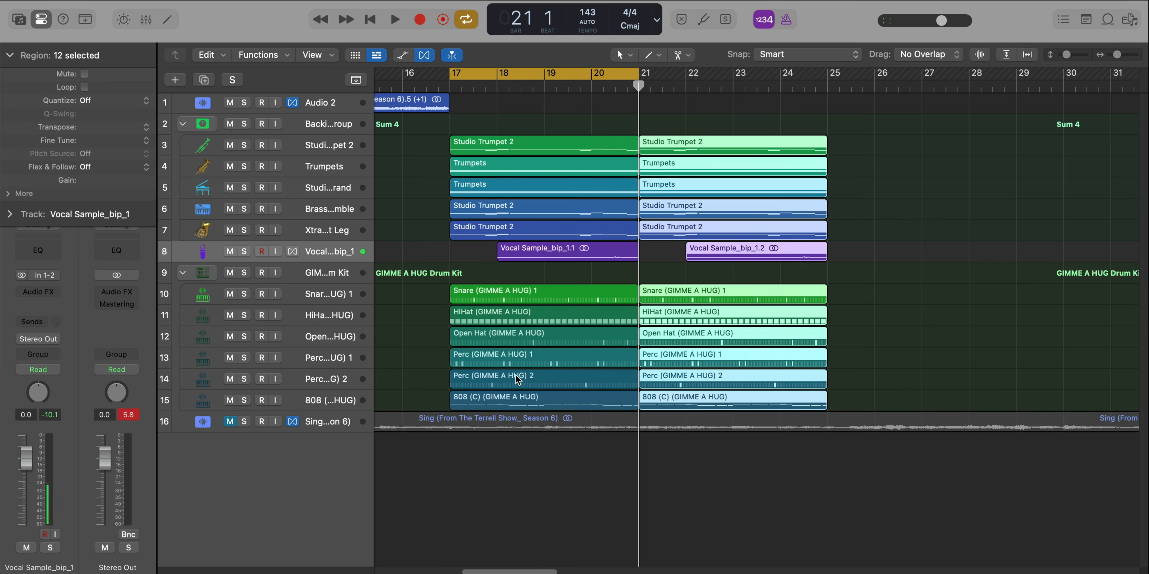
pyautogui.scroll(-1, 511, 333)
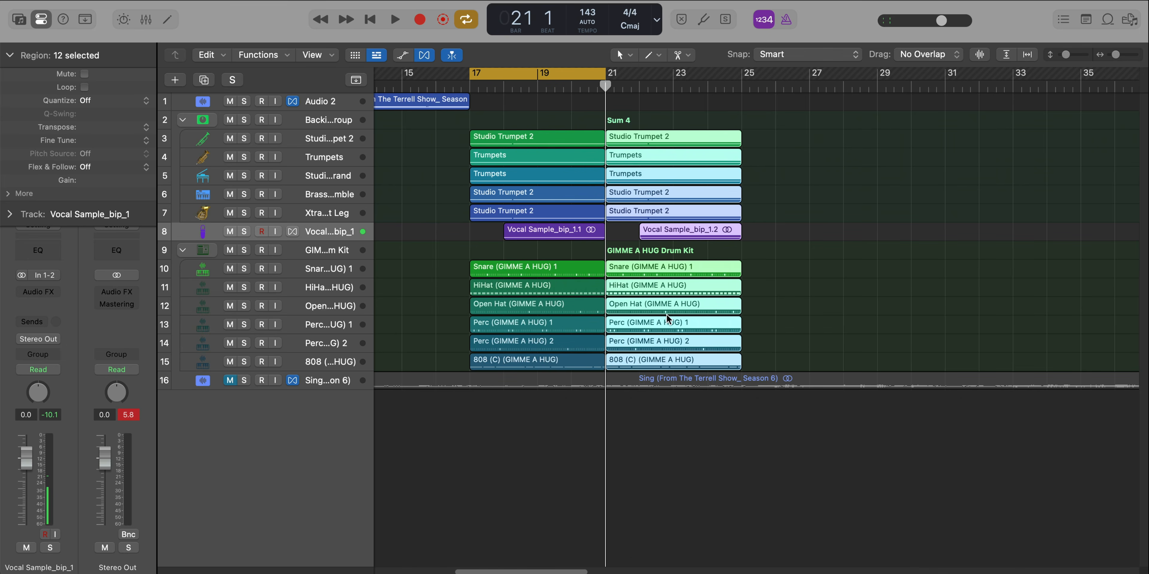
pyautogui.moveTo(790, 366); pyautogui.dragTo(631, 141)
pyautogui.moveTo(587, 76); pyautogui.dragTo(748, 85)
# Step: Bounce the five brass and piano regions at bars 21–25 in place to one file on a new track named HT Melody
pyautogui.click(578, 129)
pyautogui.moveTo(578, 139); pyautogui.dragTo(709, 213)
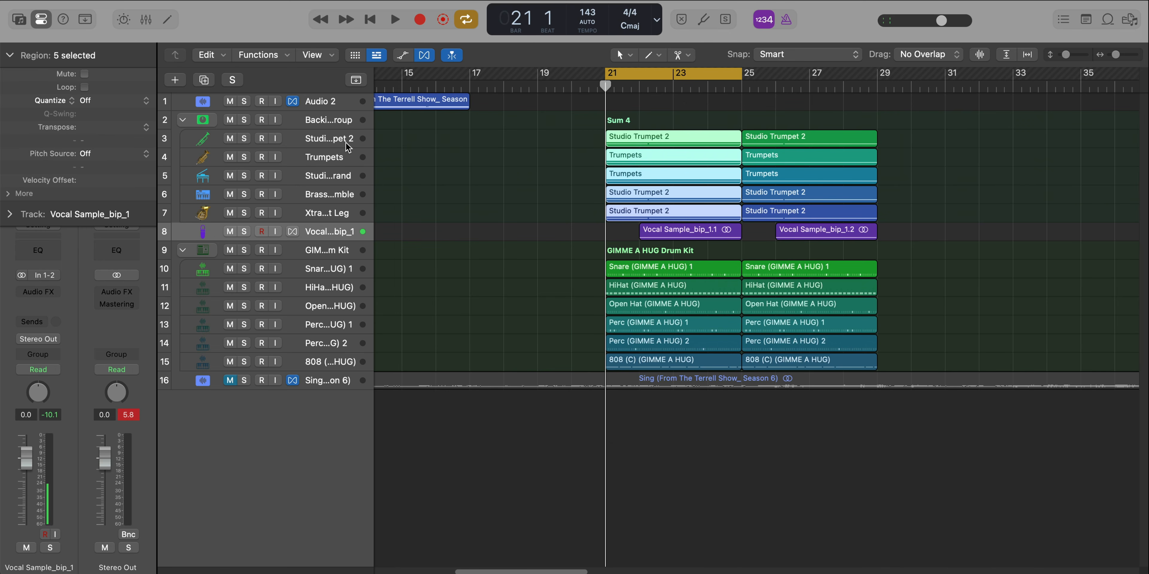
pyautogui.hotkey('ctrl', 'b')
pyautogui.press('Right')
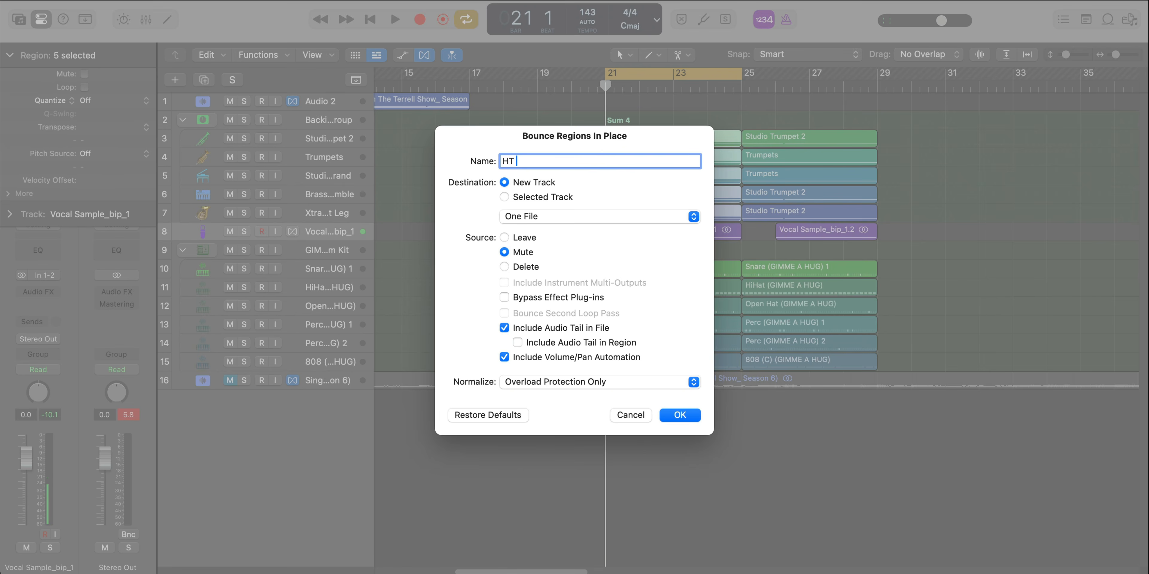
pyautogui.write('HT Melody')
pyautogui.press('Return')
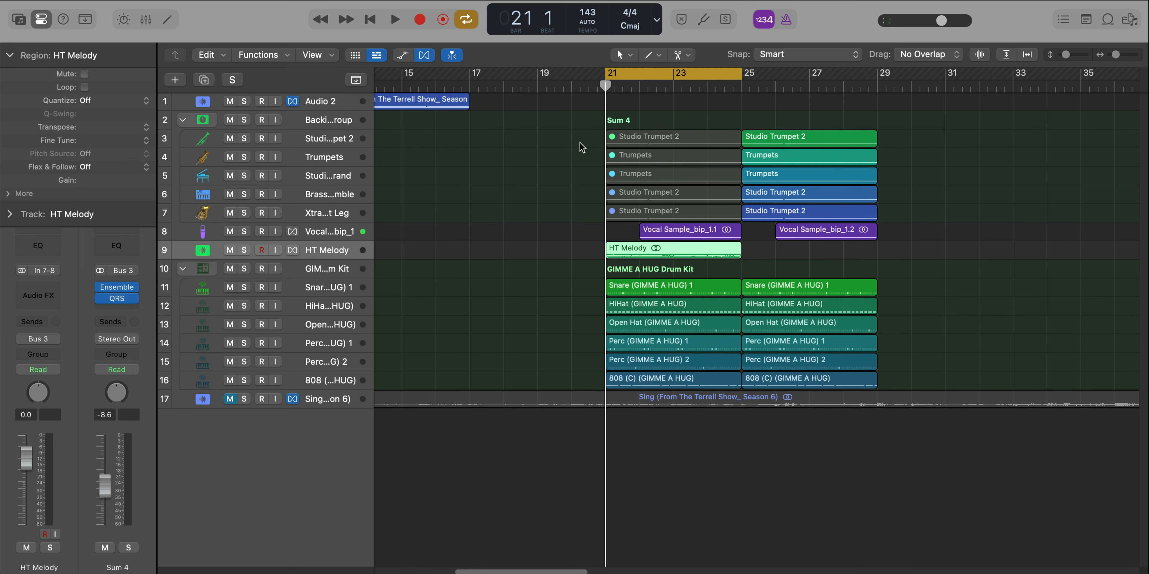
# Step: Unmute the five source regions at bar 21 and move the HT Melody region to bar 17
pyautogui.moveTo(579, 137); pyautogui.dragTo(634, 211)
pyautogui.hotkey('ctrl', 'm')
pyautogui.click(655, 249)
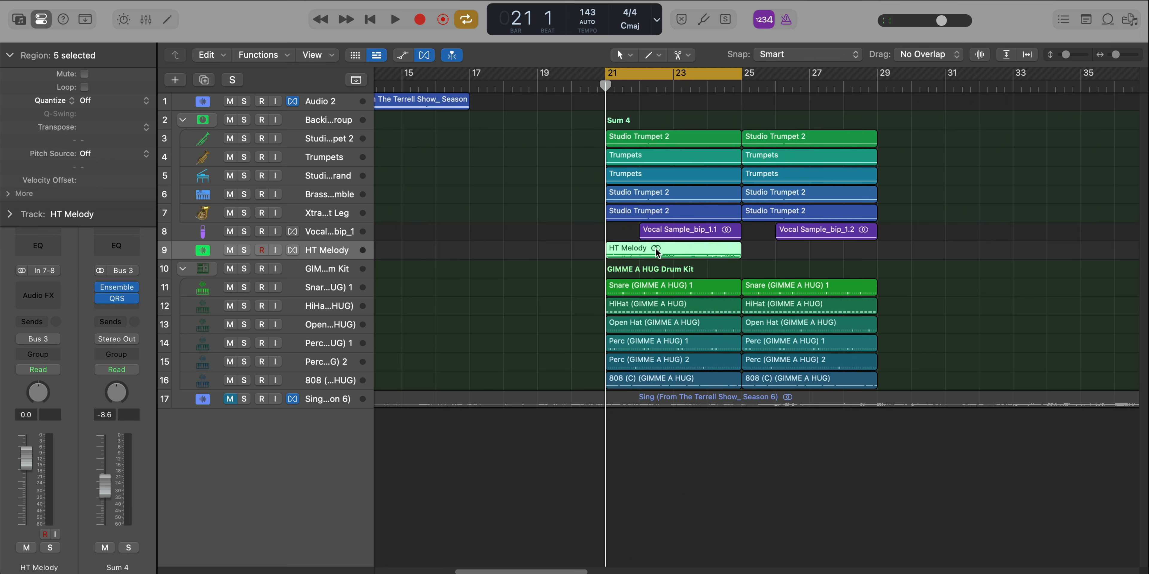
pyautogui.moveTo(656, 251); pyautogui.dragTo(520, 250)
# Step: Set the cycle range to bars 17–21 and play back the bounced HT Melody region
pyautogui.moveTo(476, 79); pyautogui.dragTo(604, 80)
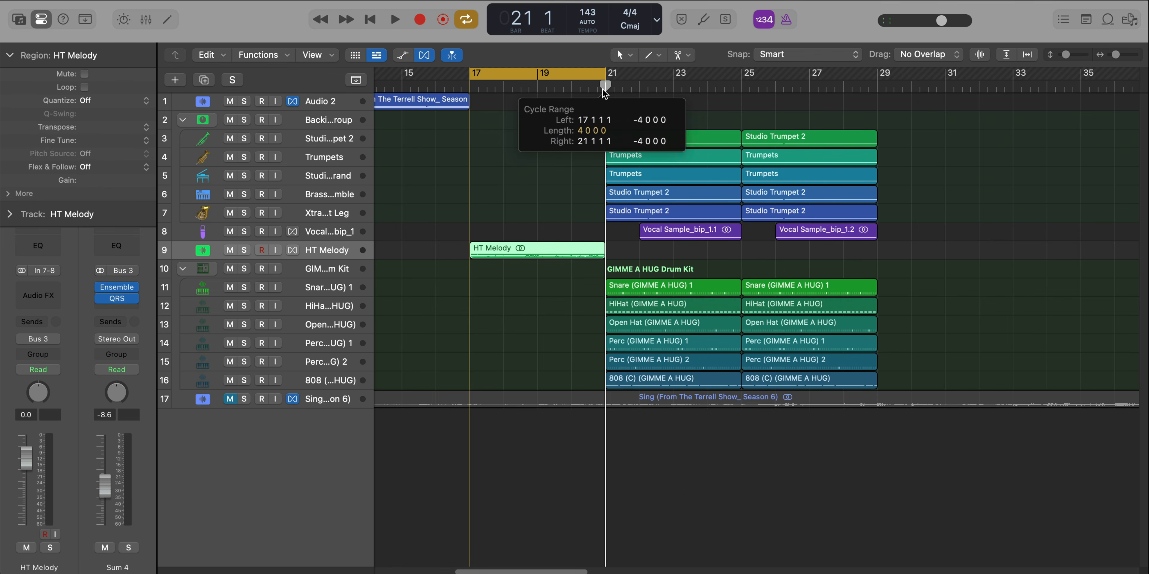
pyautogui.press('space')
pyautogui.click(434, 87)
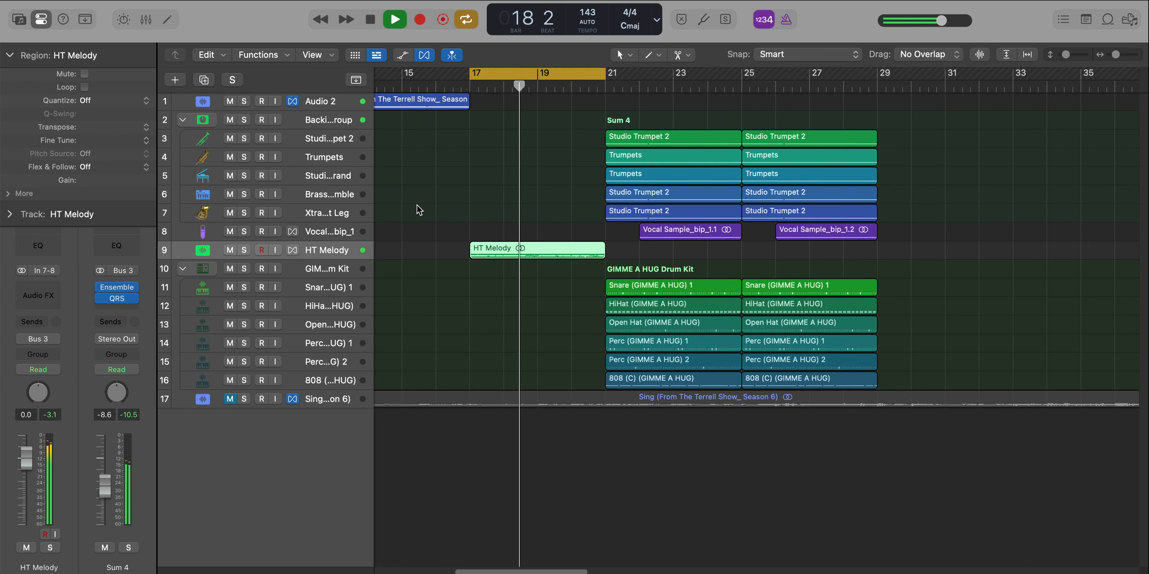
pyautogui.press('space')
pyautogui.press('shift+super+space')
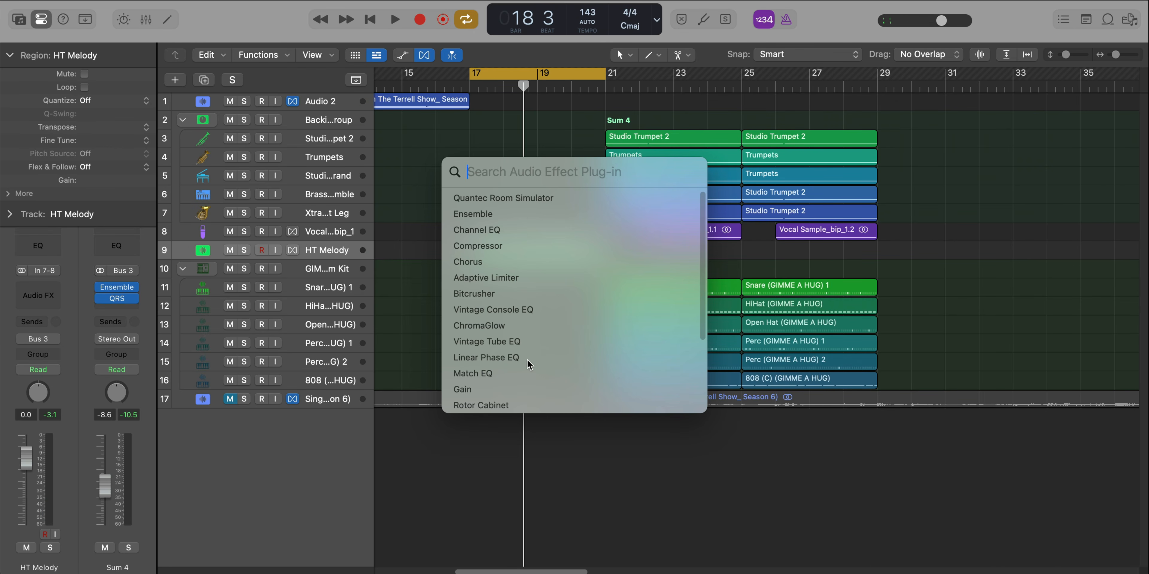
pyautogui.scroll(-3, 530, 365)
pyautogui.click(449, 500)
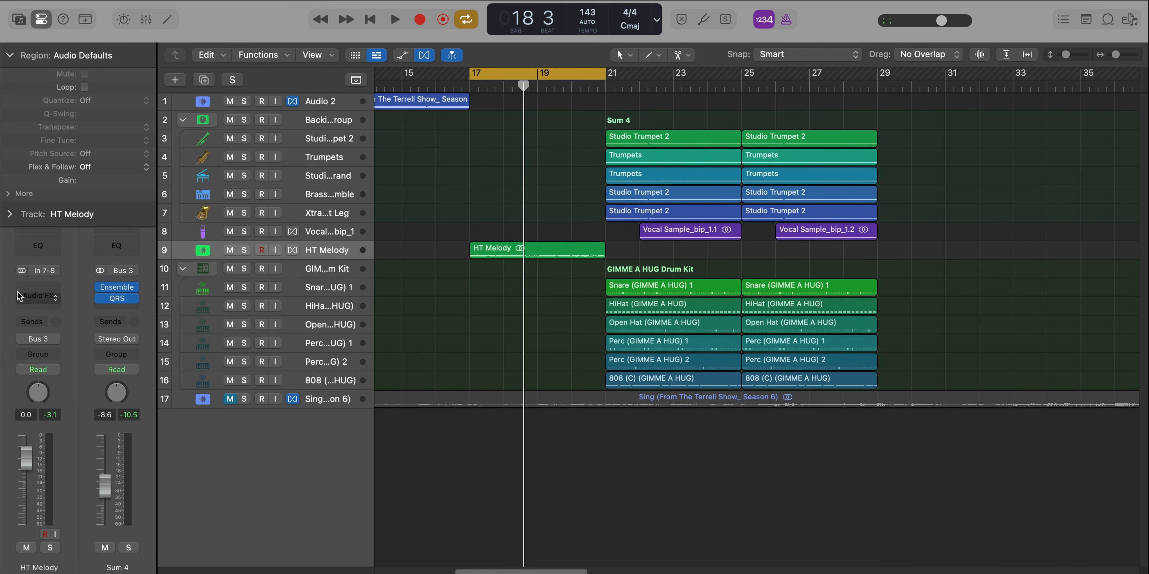
# Step: Insert the Beat Breaker effect on the HT Melody track with its Half Time pattern
pyautogui.click(53, 291)
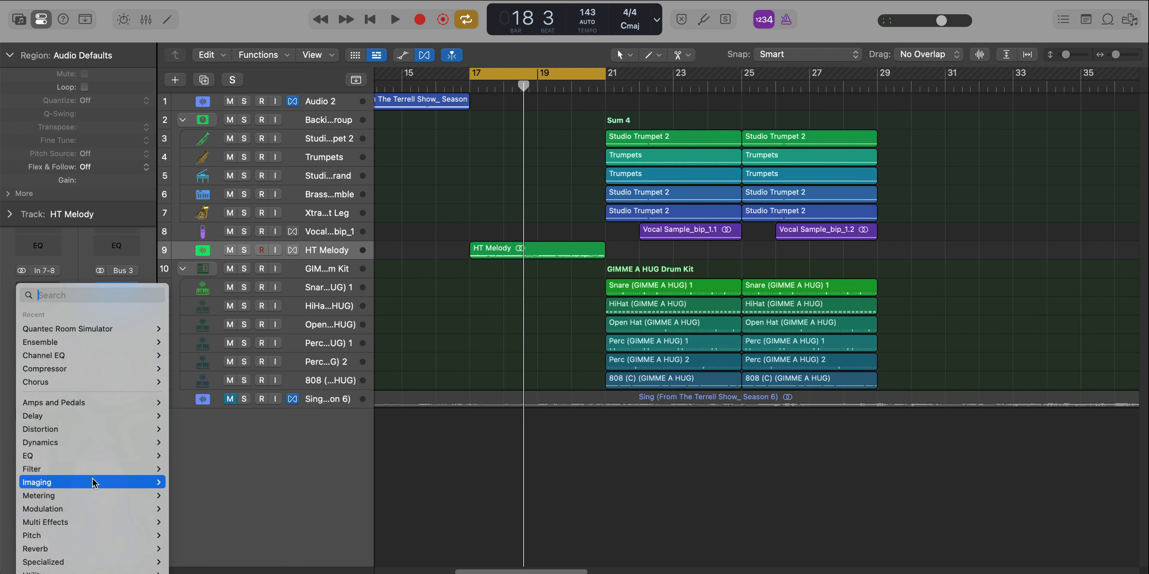
pyautogui.moveTo(88, 525)
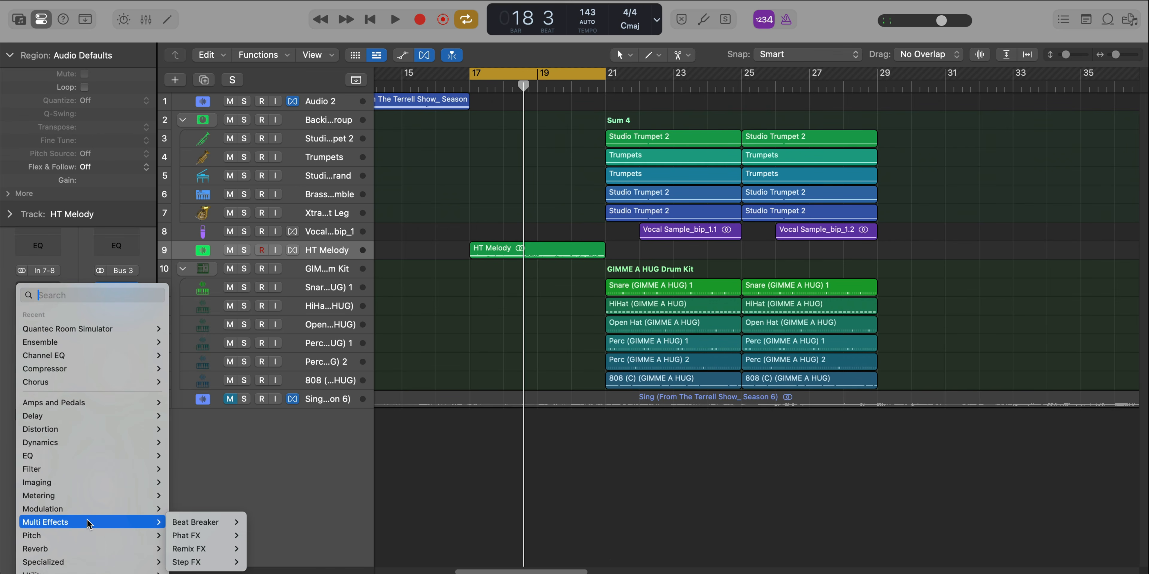
pyautogui.click(265, 523)
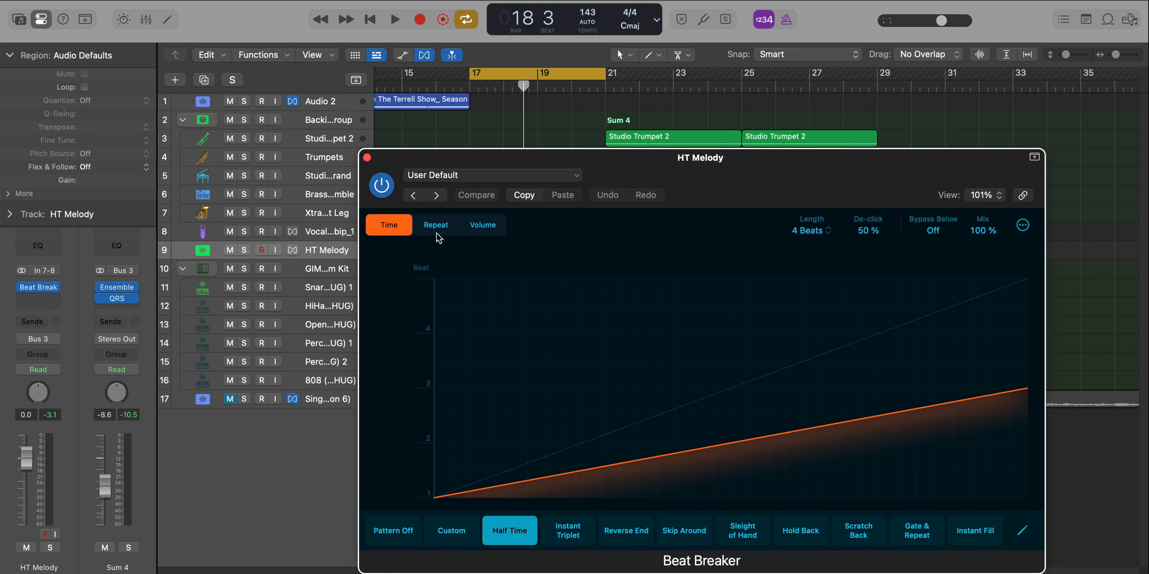
pyautogui.moveTo(687, 172); pyautogui.dragTo(653, 132)
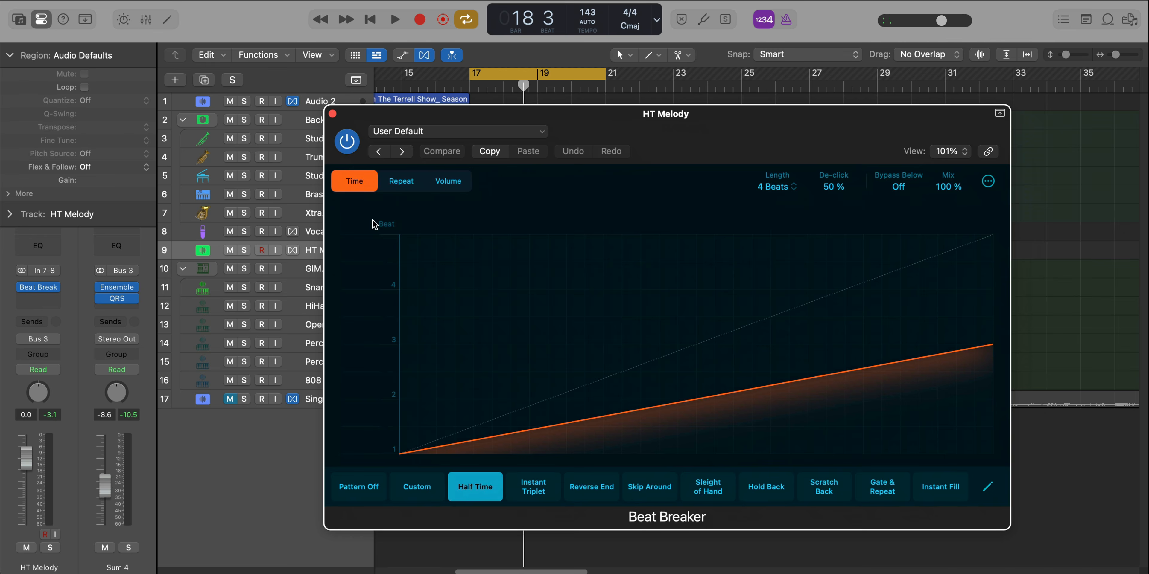
pyautogui.click(331, 114)
# Step: Turn off cycling and listen to the transition from the half-time melody into the full section at bar 21
pyautogui.press('space')
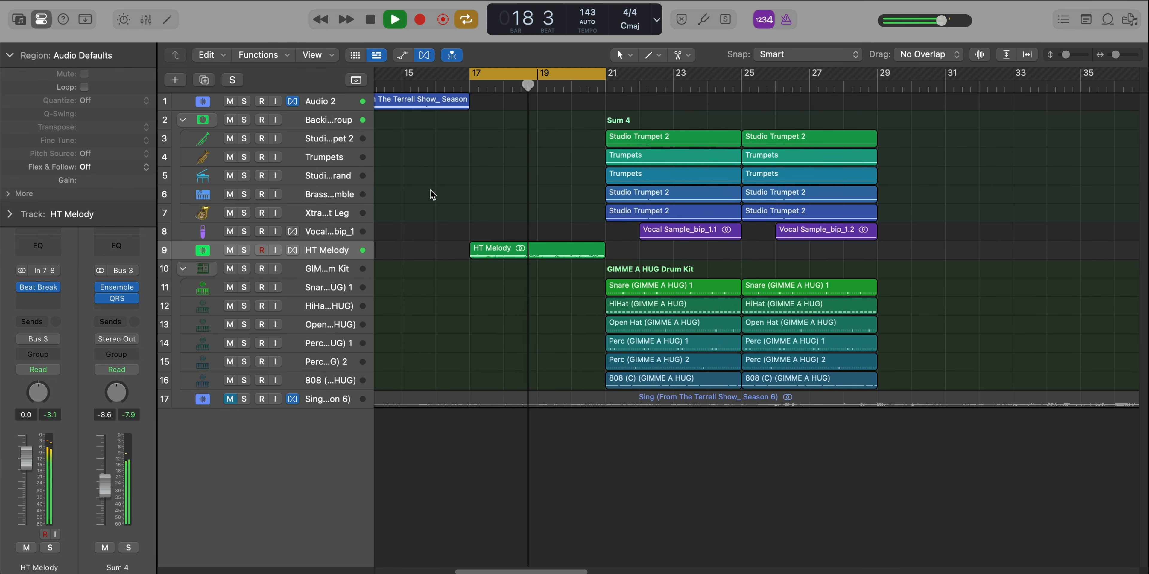
pyautogui.press('c')
pyautogui.scroll(-5, 522, 246)
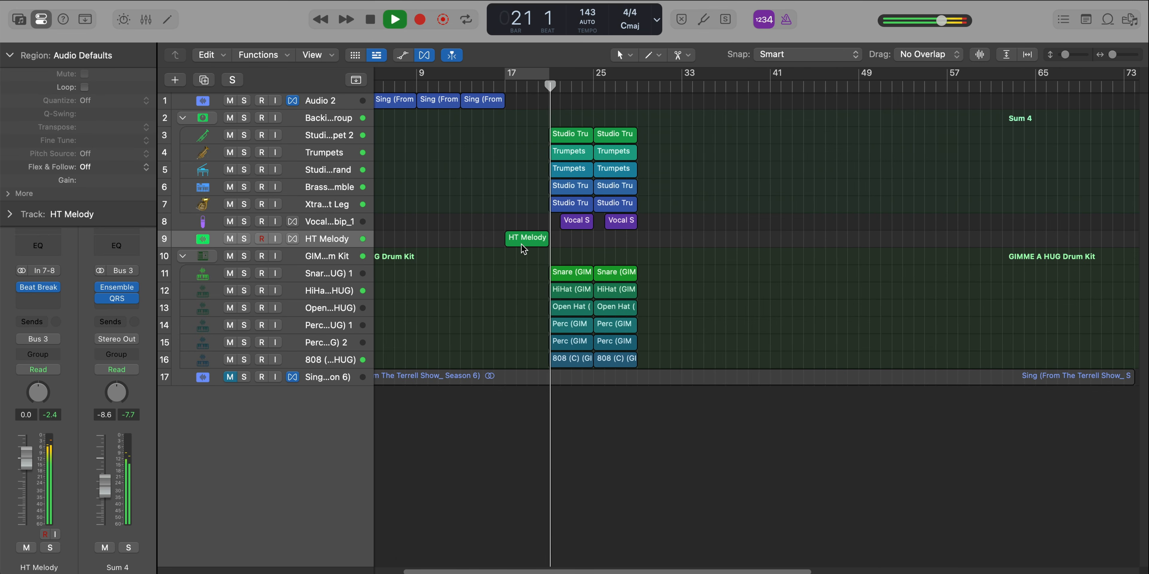
pyautogui.scroll(-3, 521, 244)
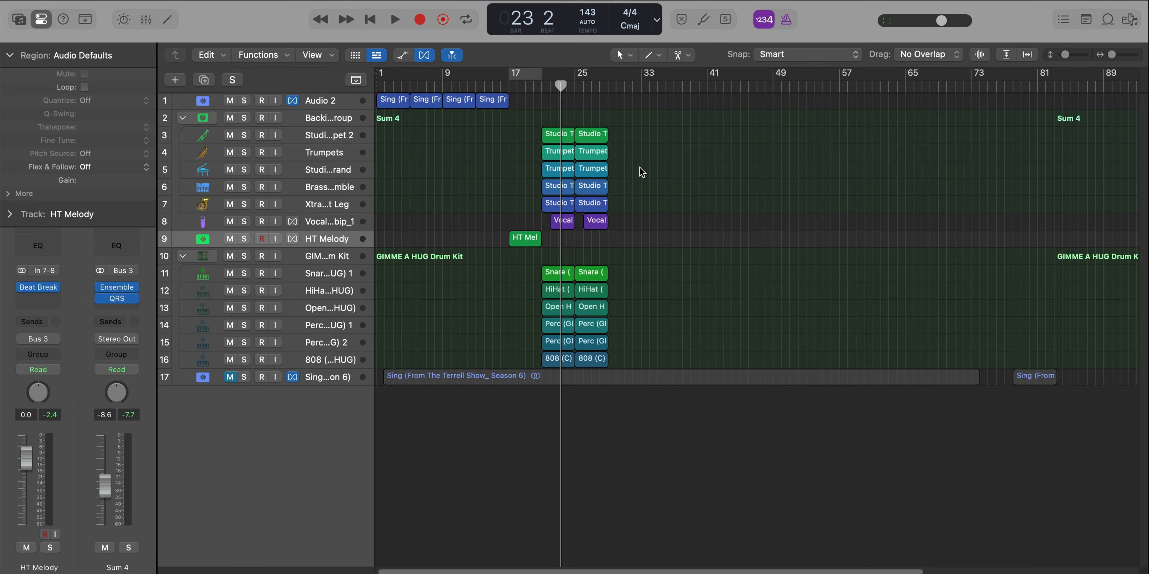
# Step: Set the cycle range to bars 29–33 and add a new software instrument track below all other tracks
pyautogui.moveTo(607, 84); pyautogui.dragTo(651, 87)
pyautogui.keyDown('ctrl'); pyautogui.keyDown('alt'); pyautogui.click(638, 182); pyautogui.keyUp('alt'); pyautogui.keyUp('ctrl')
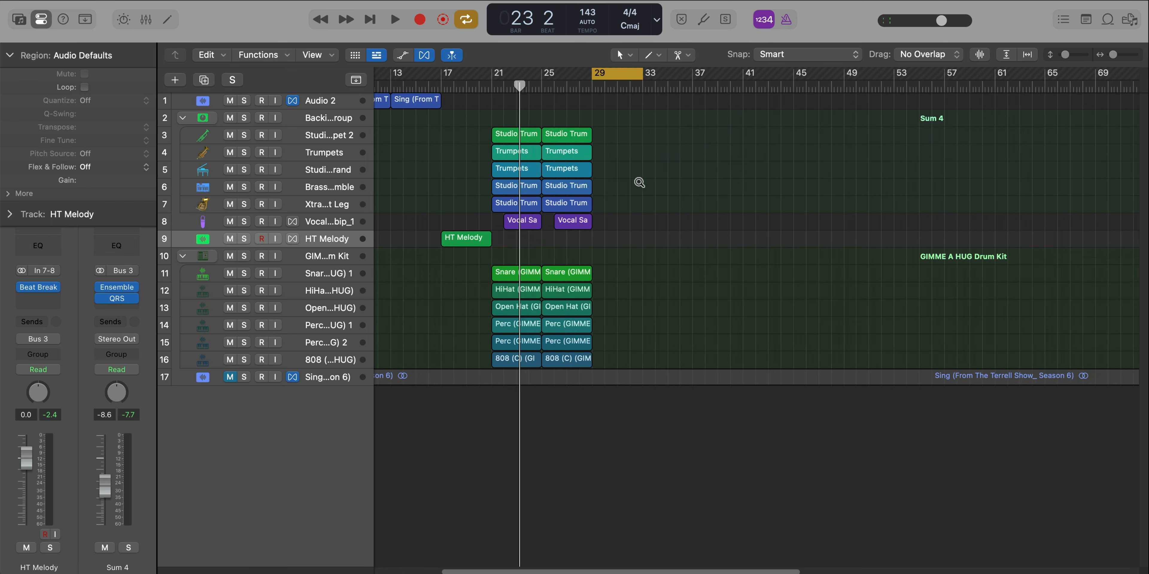
pyautogui.hscroll(-2, 639, 183)
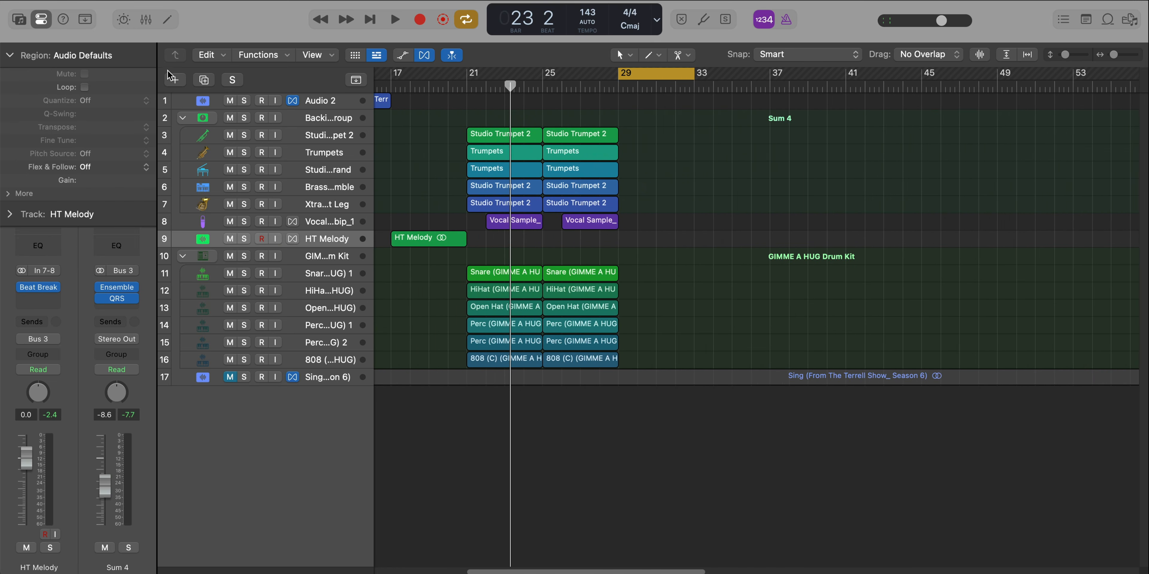
pyautogui.click(174, 80)
pyautogui.press('Return')
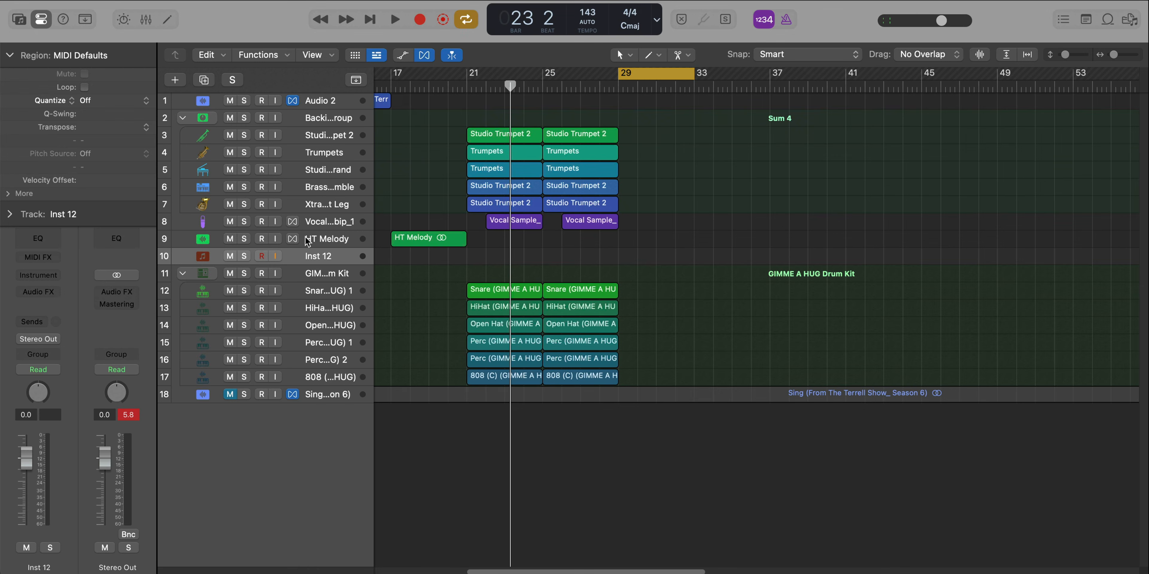
pyautogui.moveTo(341, 261); pyautogui.dragTo(345, 483)
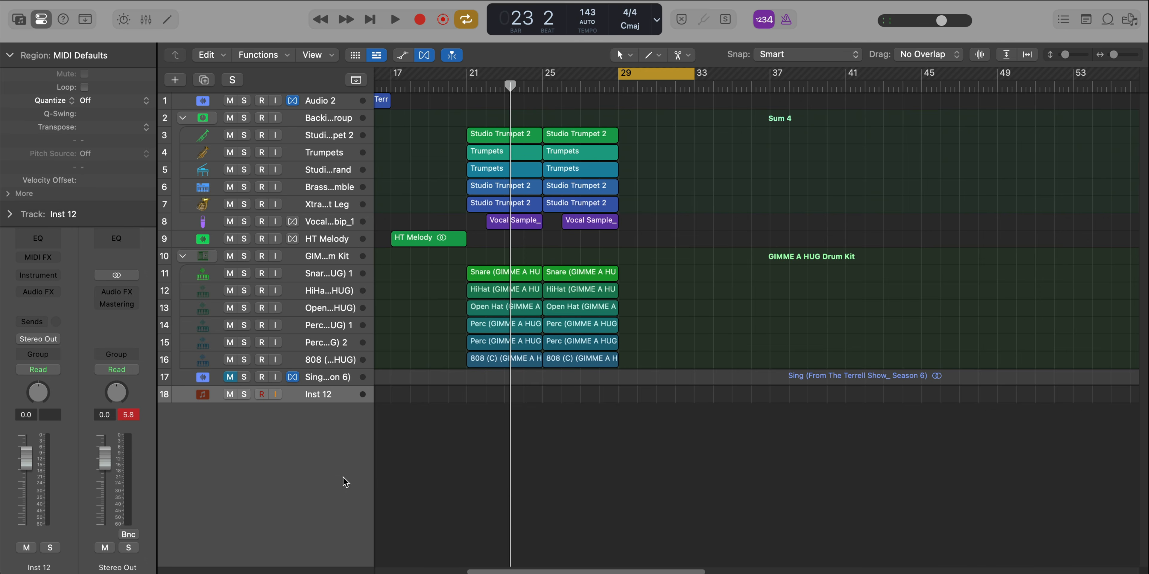
# Step: Load the Orchestral Brass patch Trumpets on the new instrument track and close the Library
pyautogui.click(19, 19)
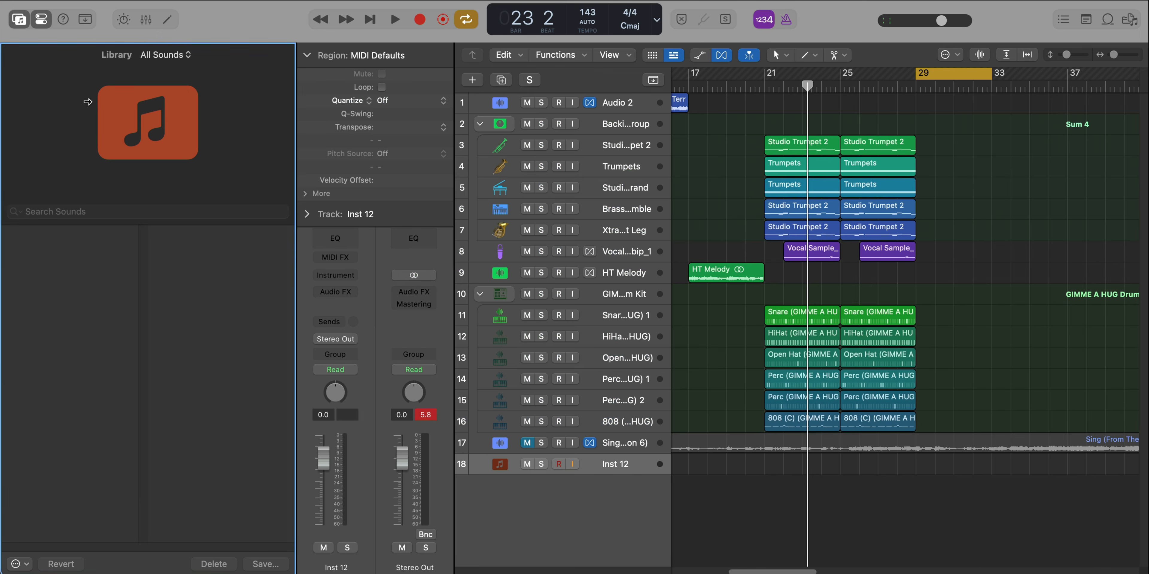
pyautogui.click(29, 357)
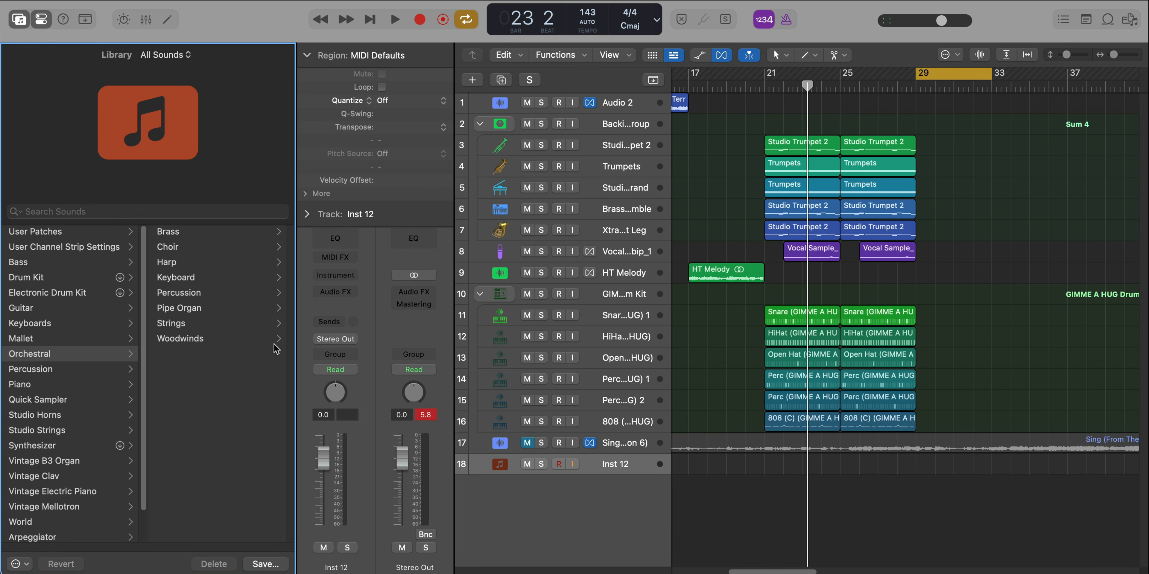
pyautogui.click(179, 233)
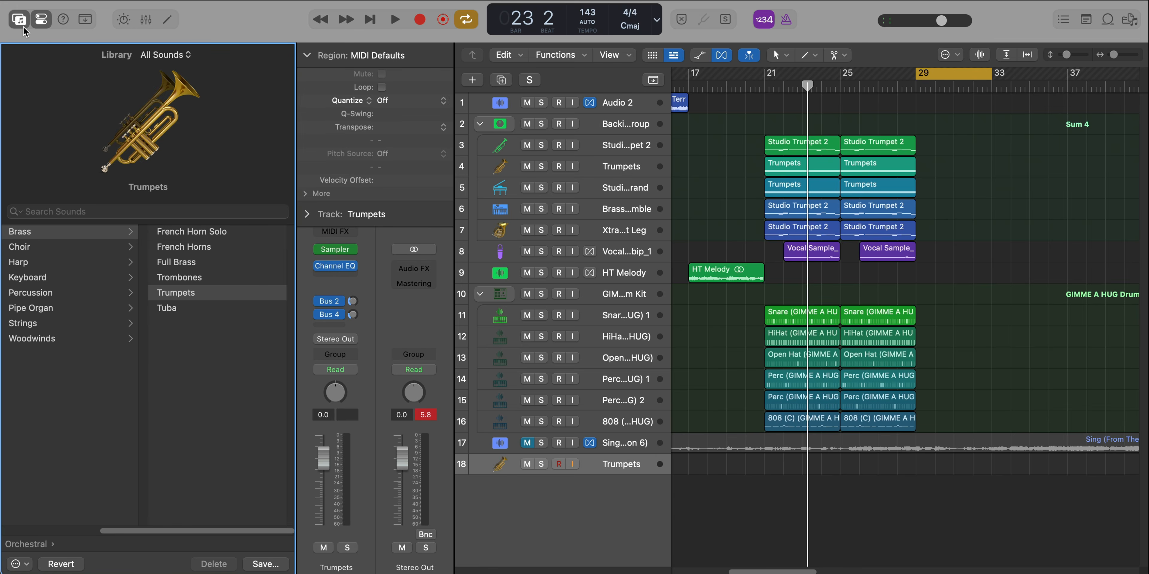
pyautogui.press('y')
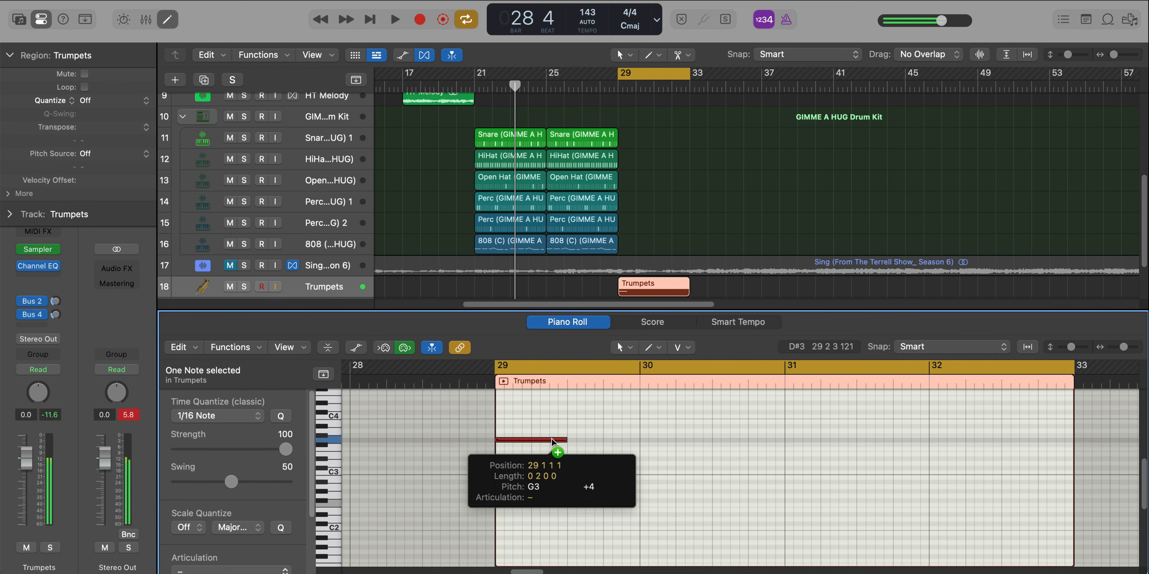
# Step: Build a half-note chord of D#3, F#3, B3 and D#4 at the start of bar 29 in a Trumpets region
pyautogui.moveTo(552, 451); pyautogui.dragTo(526, 421)
pyautogui.press('space')
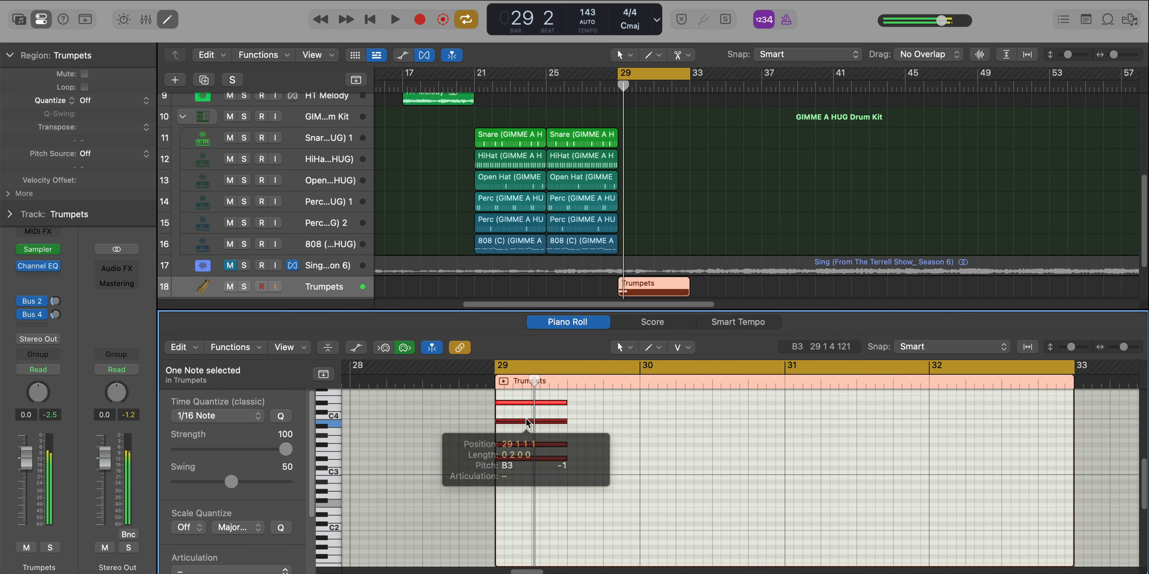
pyautogui.press('space')
# Step: Repeat the trumpet chord on beat 3 of bar 29, transpose the copy up two semitones, and play both chords
pyautogui.moveTo(568, 489); pyautogui.dragTo(538, 389)
pyautogui.press('super+r')
pyautogui.hotkey('alt', 'Up')
pyautogui.hotkey('alt', 'Up')
pyautogui.press('space')
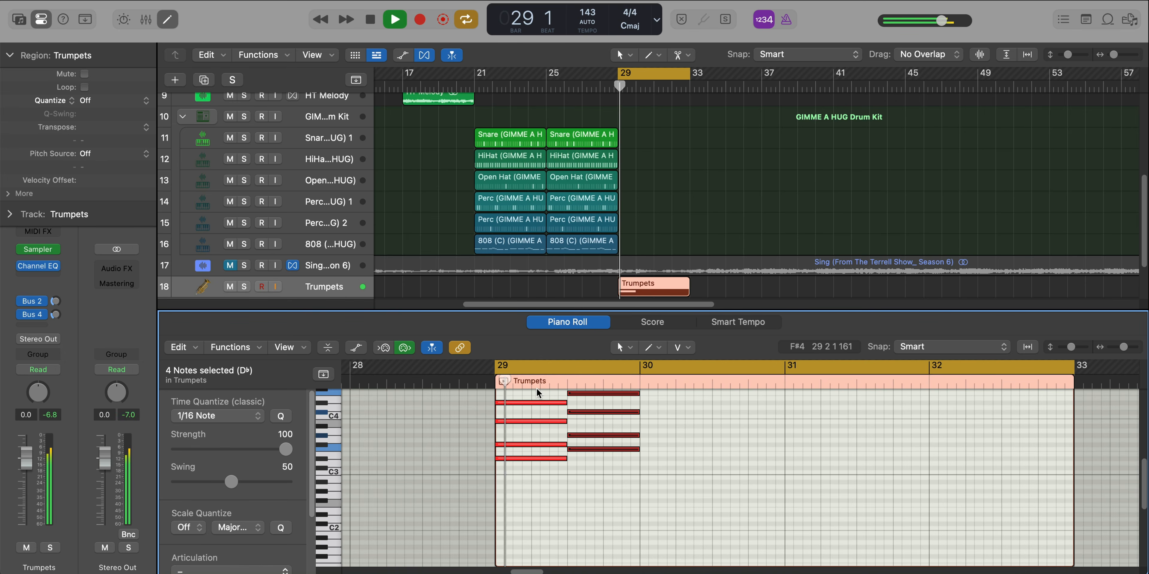
pyautogui.click(620, 496)
pyautogui.press('space')
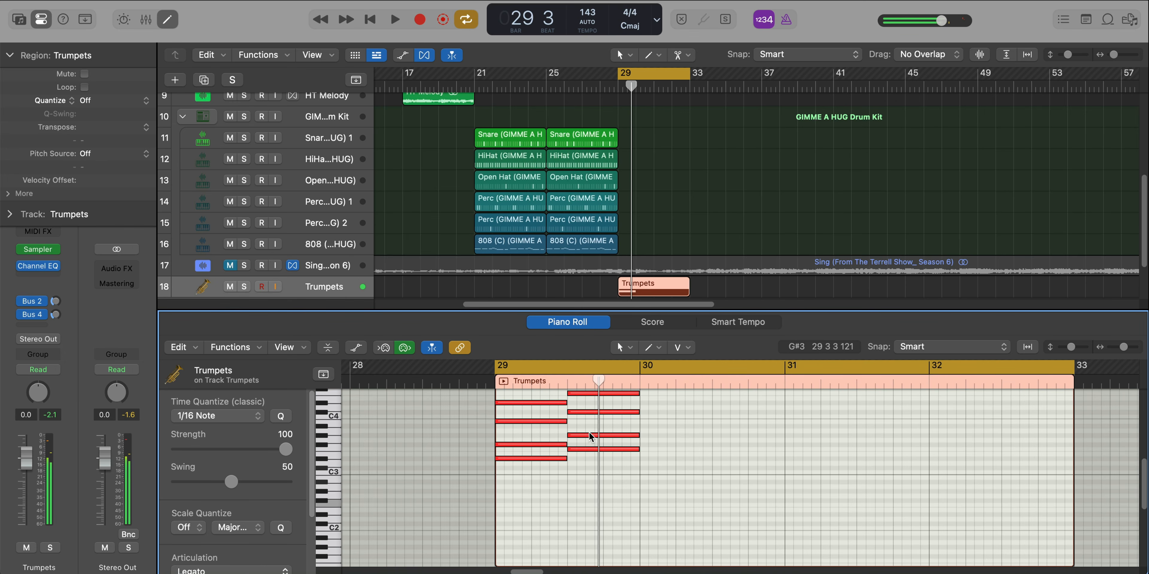
# Step: Raise the G#3 note of the second trumpet chord in bar 29 to A#3 and play the chords
pyautogui.moveTo(589, 435); pyautogui.dragTo(588, 425)
pyautogui.scroll(3, 587, 436)
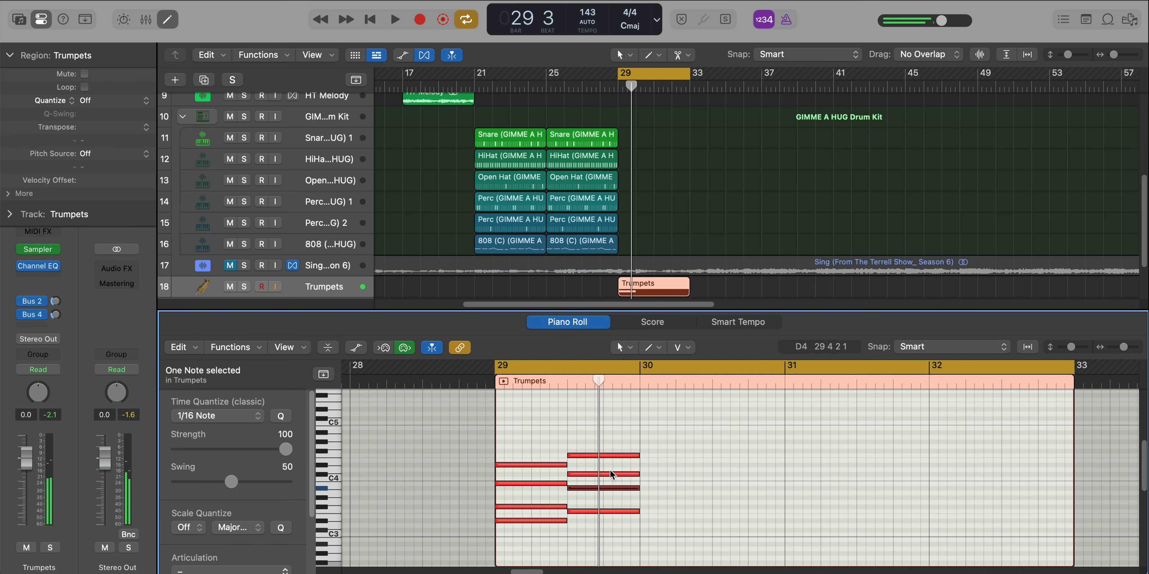
pyautogui.click(578, 456)
pyautogui.press('space')
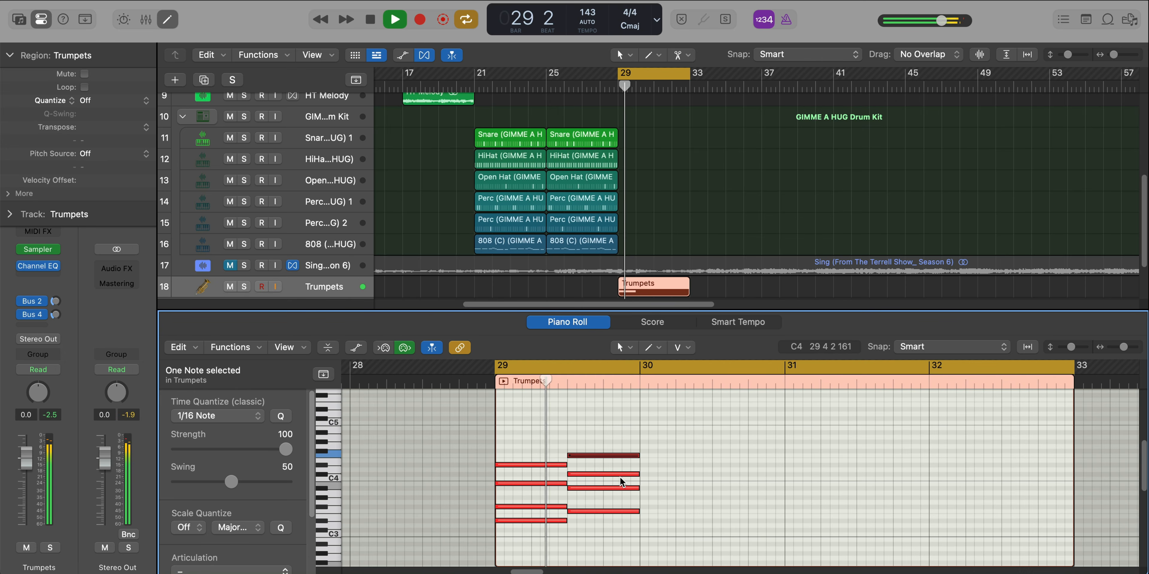
pyautogui.press('space')
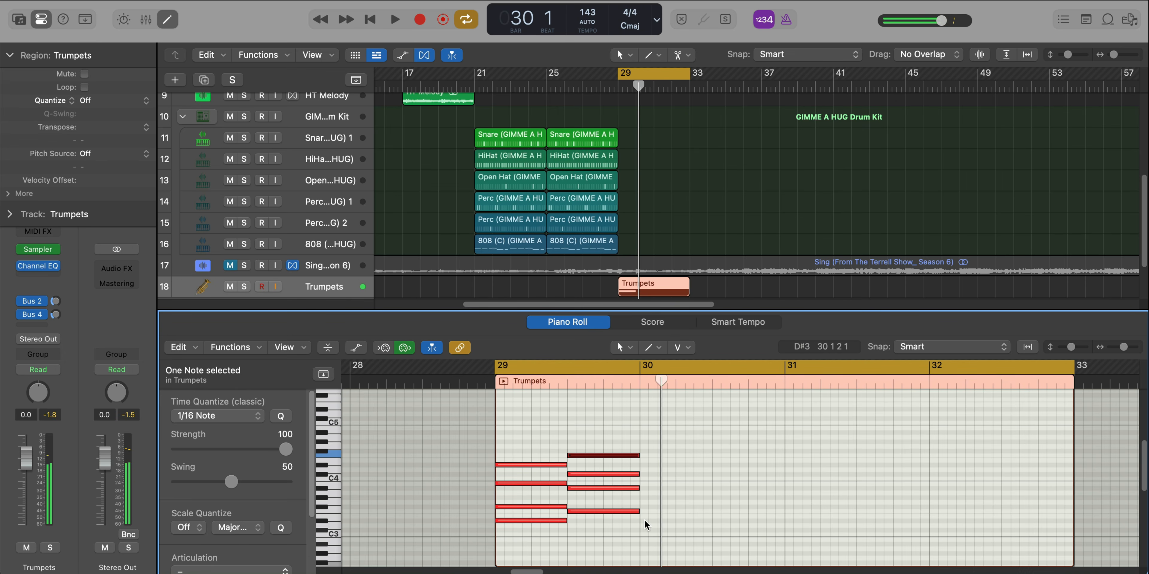
# Step: Shorten the chord on beat 3 to a quarter note, repeat it on beat 4 one semitone higher, and play the phrase
pyautogui.moveTo(629, 535); pyautogui.dragTo(601, 460)
pyautogui.press('super+r')
pyautogui.hotkey('alt', 'Up')
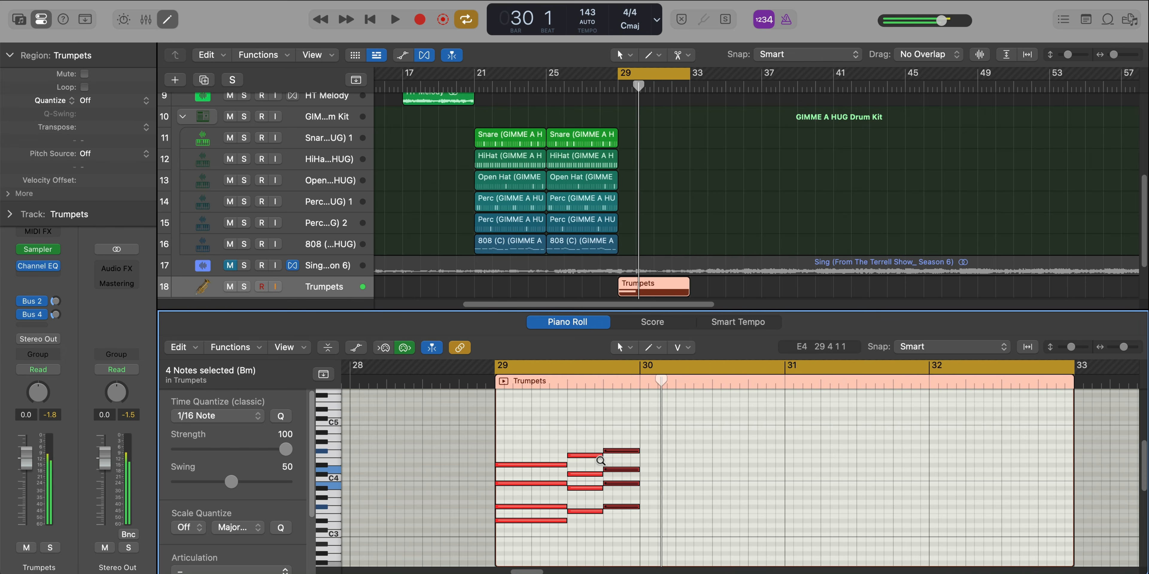
pyautogui.press('space')
pyautogui.click(723, 510)
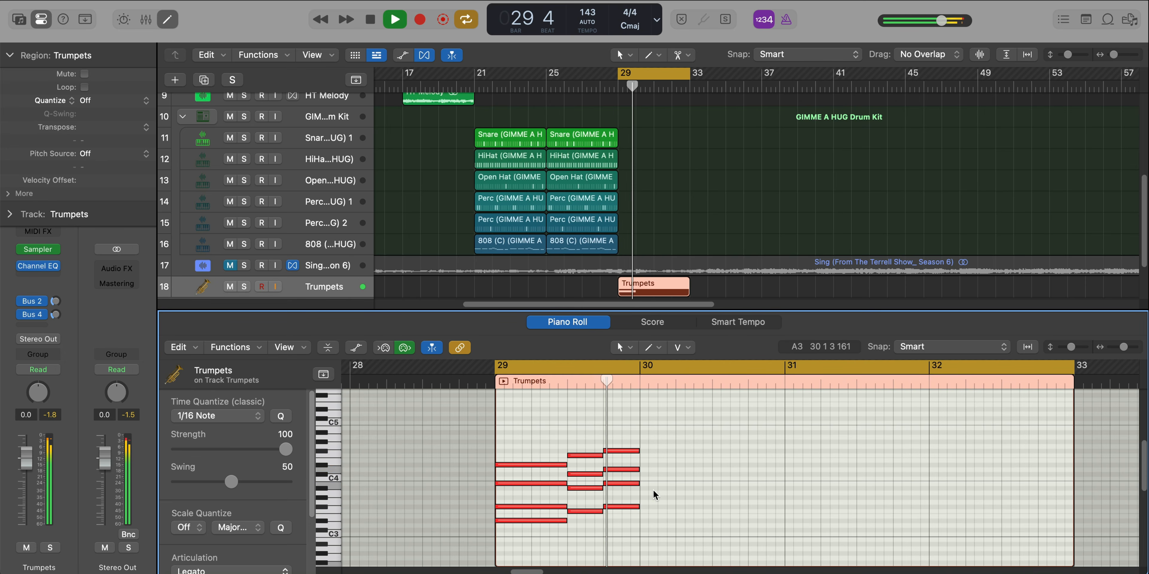
# Step: Raise the D4 note of the beat 4 chord to D#4 and play the phrase
pyautogui.press('space')
pyautogui.moveTo(615, 470); pyautogui.dragTo(614, 463)
pyautogui.press('space')
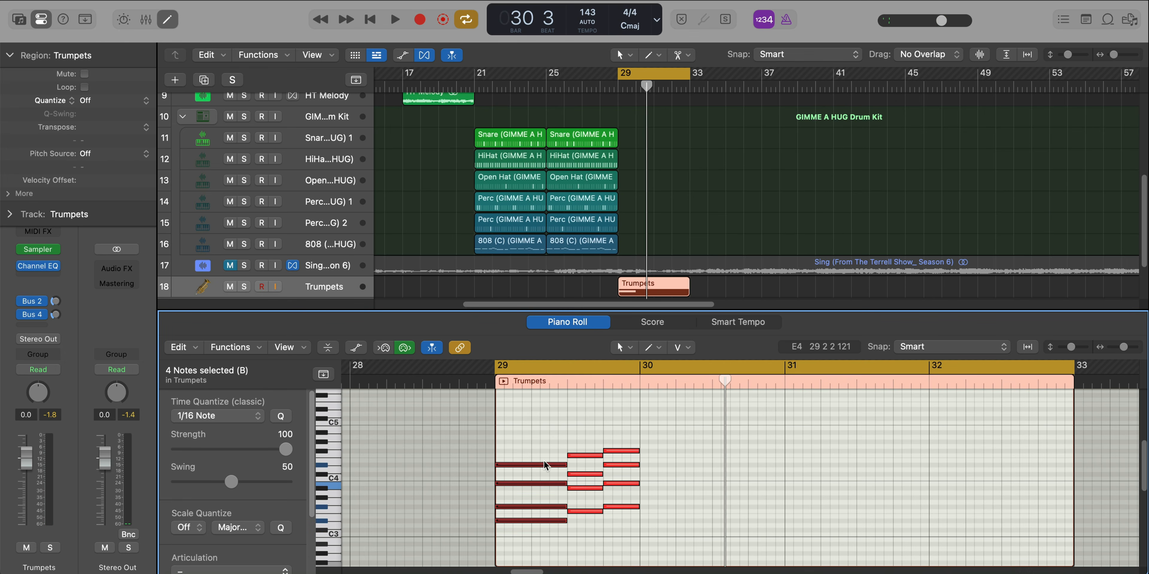
# Step: Copy the first trumpet chord to the start of bar 30, lengthen it to a full bar, and play it back
pyautogui.keyDown('alt'); pyautogui.moveTo(547, 465); pyautogui.dragTo(783, 461); pyautogui.keyUp('alt')
pyautogui.press('space')
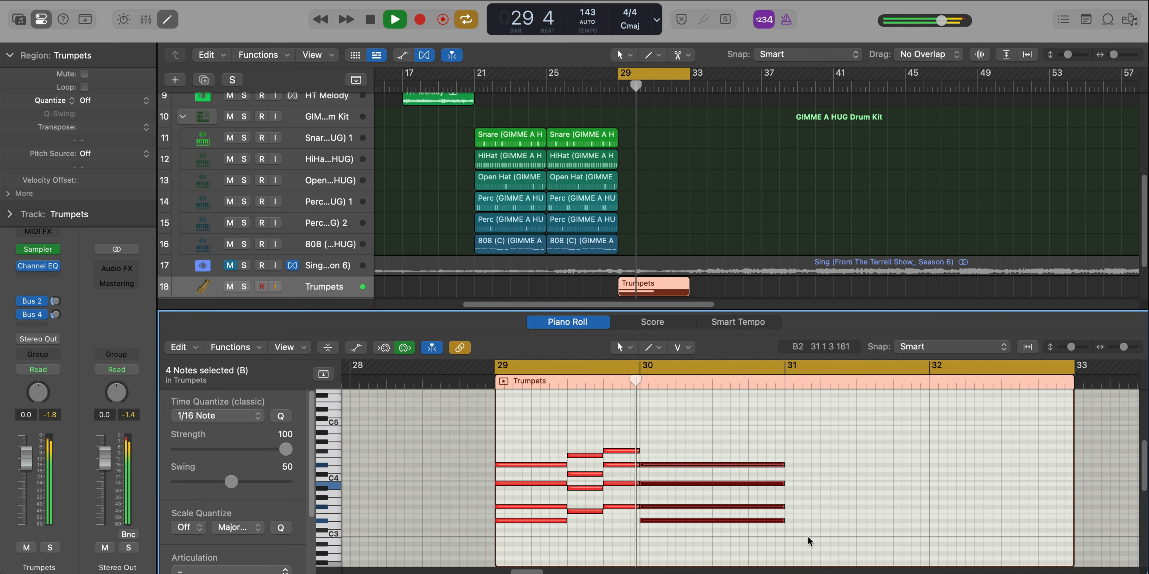
pyautogui.press('space')
# Step: Set the velocity of all trumpet notes in bars 29 and 30 to 94 and play them
pyautogui.click(788, 539)
pyautogui.moveTo(788, 538); pyautogui.dragTo(495, 433)
pyautogui.scroll(-4, 232, 469)
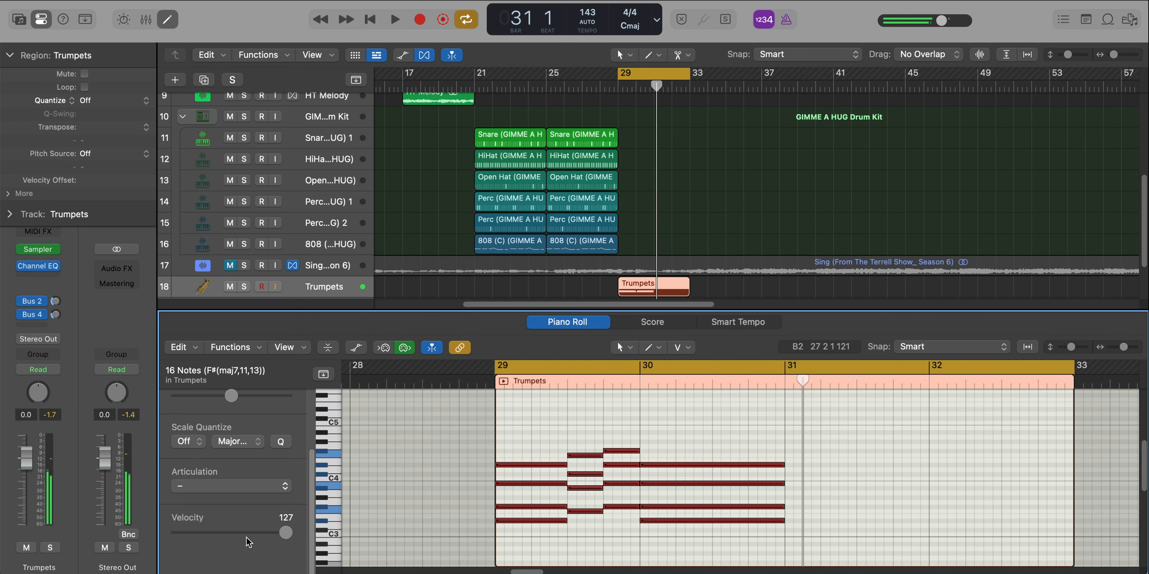
pyautogui.moveTo(275, 534)
pyautogui.mouseDown()
pyautogui.moveTo(236, 534)
pyautogui.moveTo(259, 535)
pyautogui.mouseUp()
pyautogui.press('space')
pyautogui.click(415, 504)
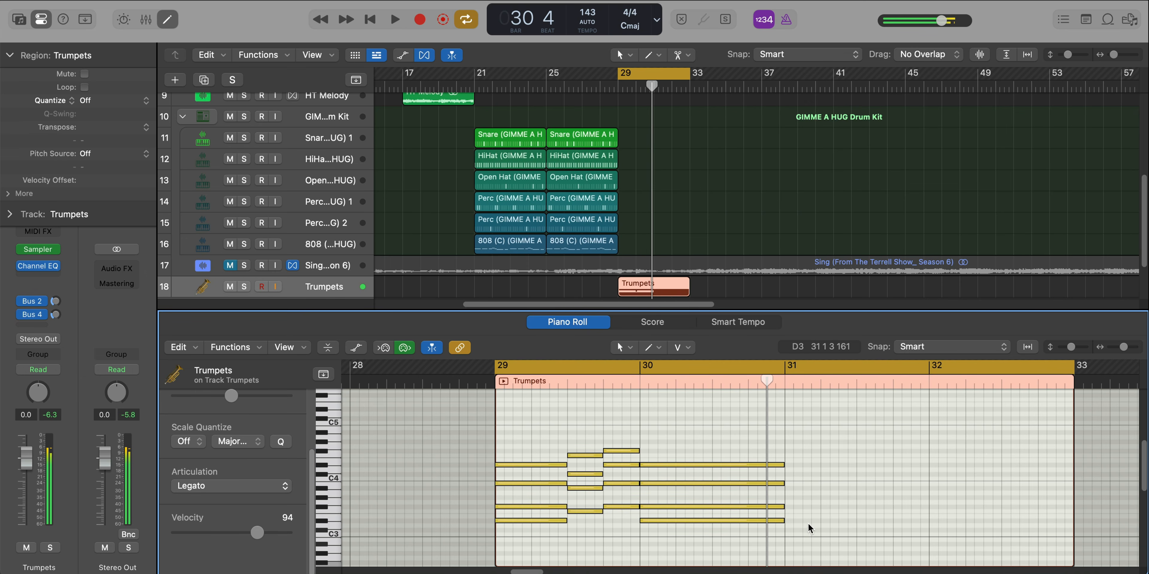
# Step: Repeat the two-bar trumpet chord phrase at bar 31 and play the whole region
pyautogui.press('space')
pyautogui.moveTo(810, 548); pyautogui.dragTo(517, 446)
pyautogui.press('super+r')
pyautogui.press('space')
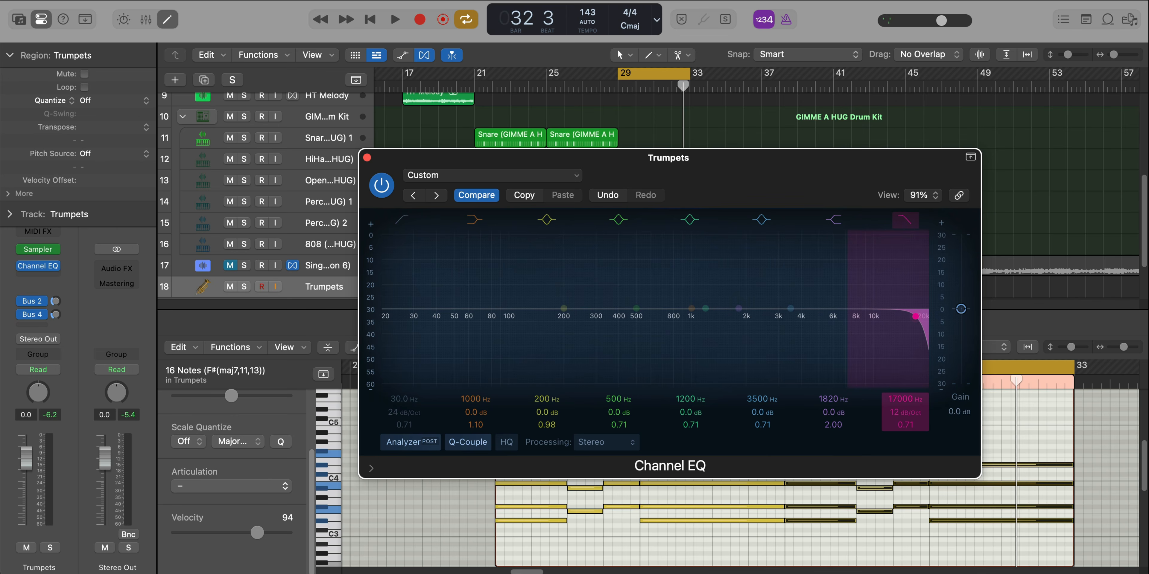
# Step: Lower the high-cut band of the Trumpets track's Channel EQ to about 600 Hz and adjust its slope during playback
pyautogui.moveTo(916, 316); pyautogui.dragTo(651, 317)
pyautogui.press('space')
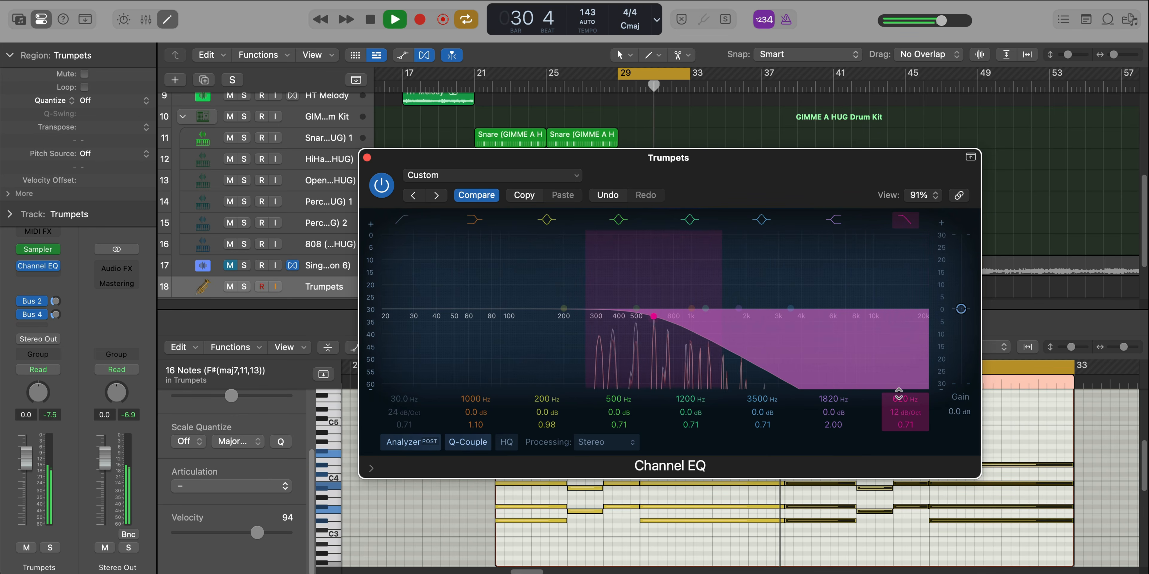
pyautogui.moveTo(896, 411); pyautogui.dragTo(906, 430)
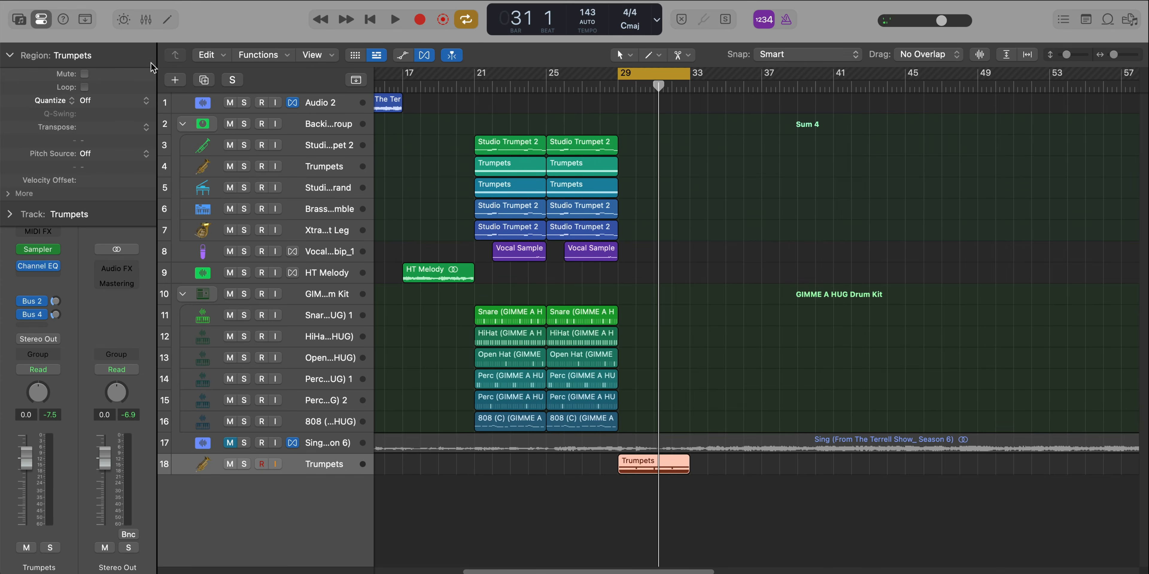
# Step: Add a new software instrument track below the Trumpets track and load Alchemy on it
pyautogui.click(174, 80)
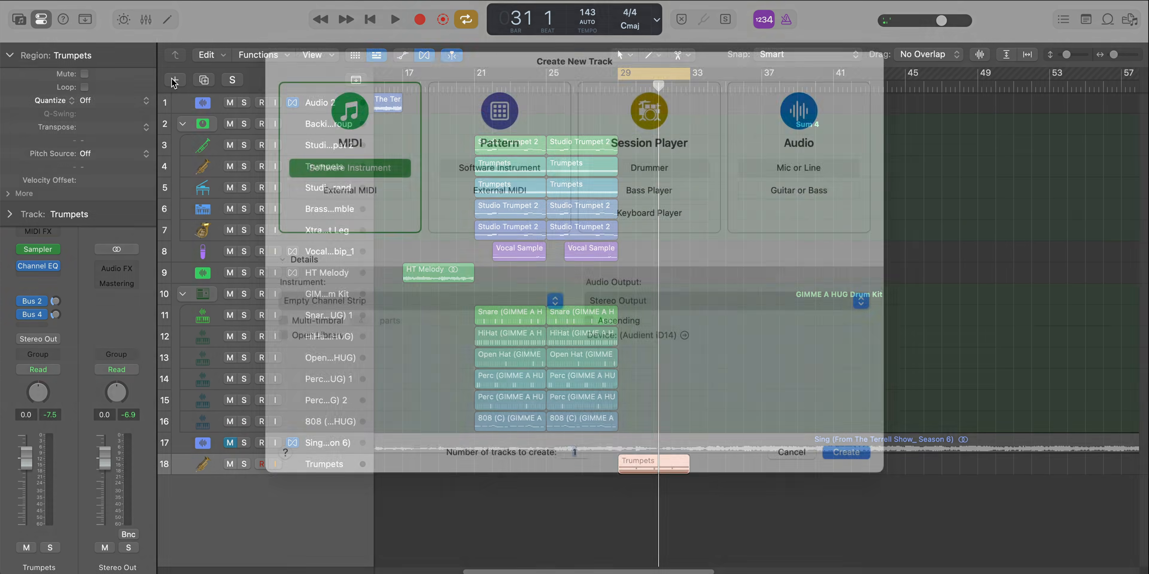
pyautogui.press('Return')
pyautogui.write('alchem')
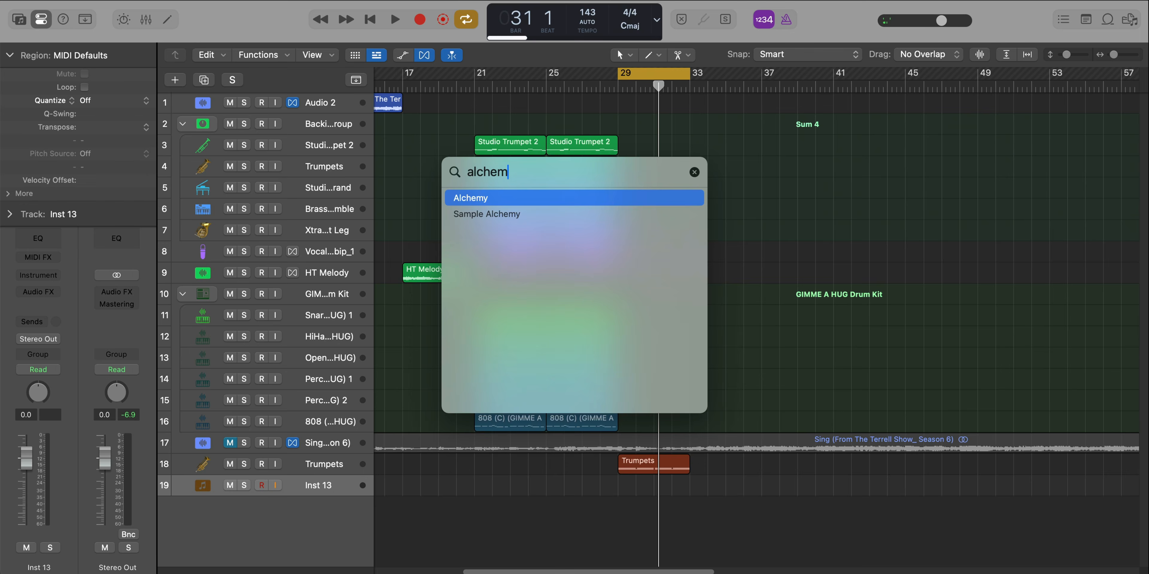
pyautogui.press('Return')
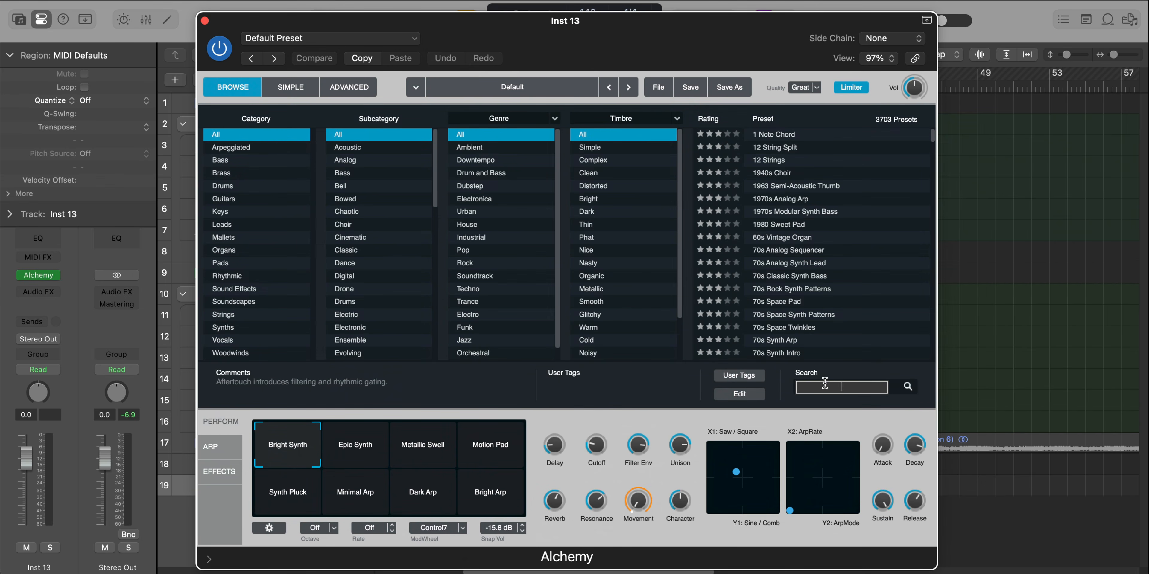
# Step: Search the Alchemy presets for "brassy synth swell", load Brassy Pad Swell, and close the instrument window
pyautogui.write('brassy sy')
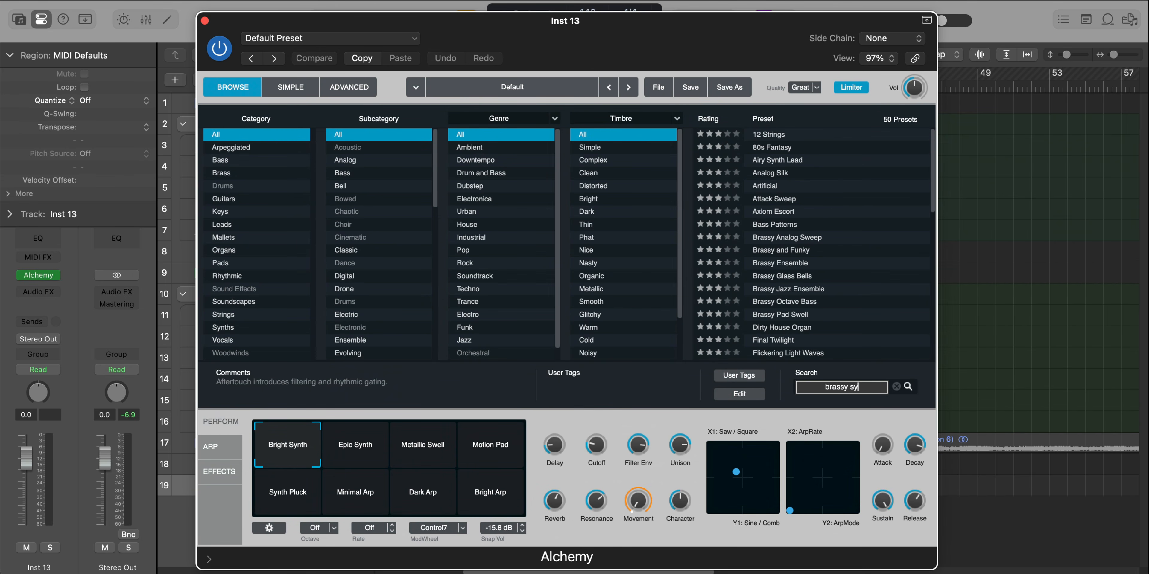
pyautogui.write('nth')
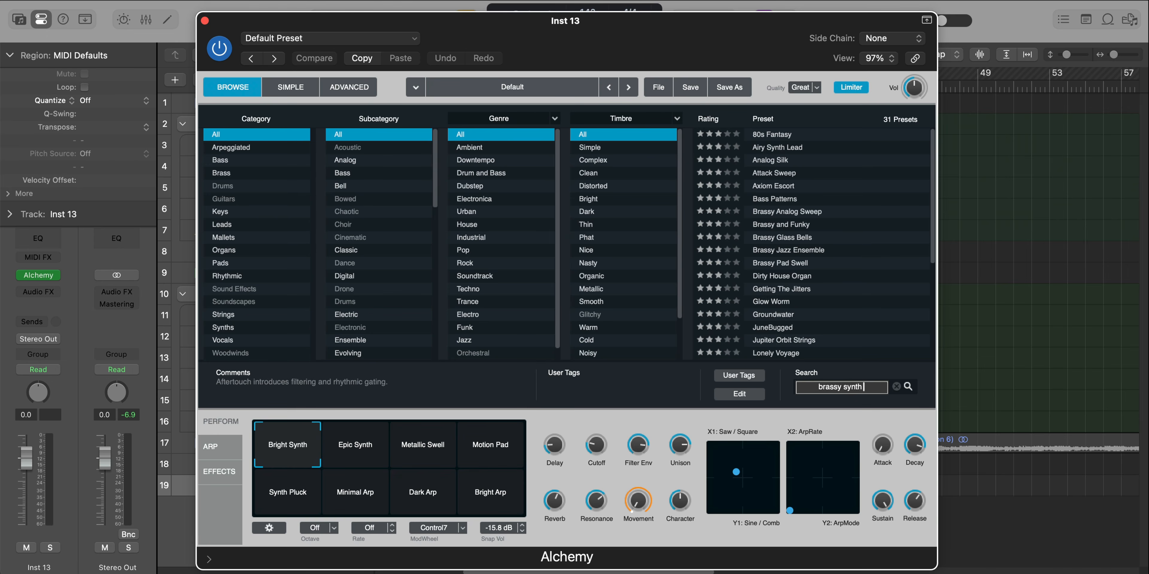
pyautogui.write(' swell')
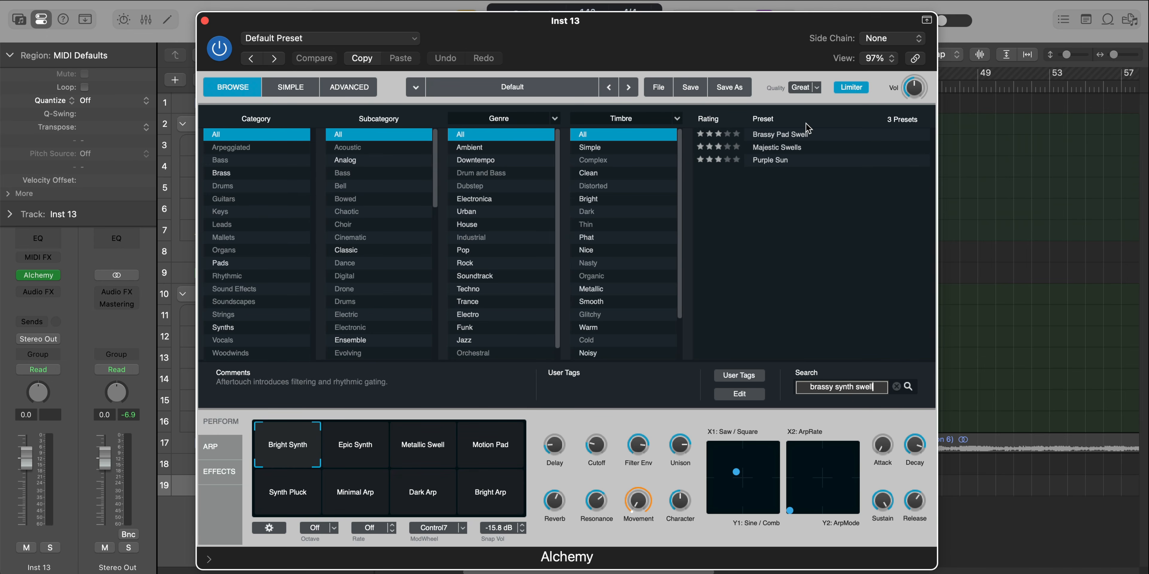
pyautogui.click(806, 133)
pyautogui.click(205, 21)
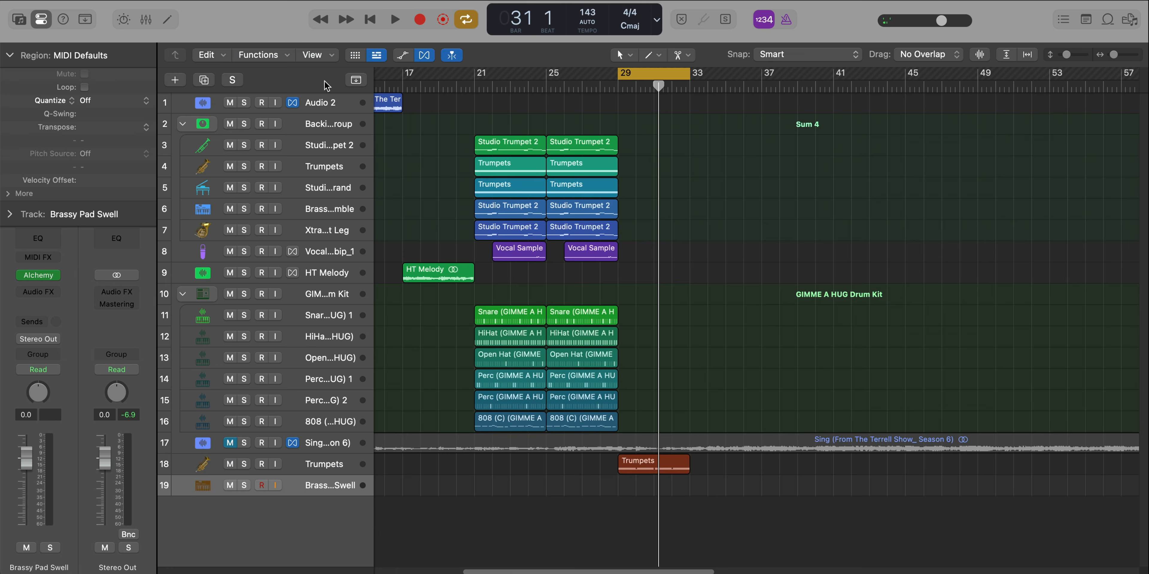
# Step: Copy the bar 29 Trumpets region onto the Brassy Pad Swell track and solo that track
pyautogui.moveTo(638, 464); pyautogui.dragTo(637, 485)
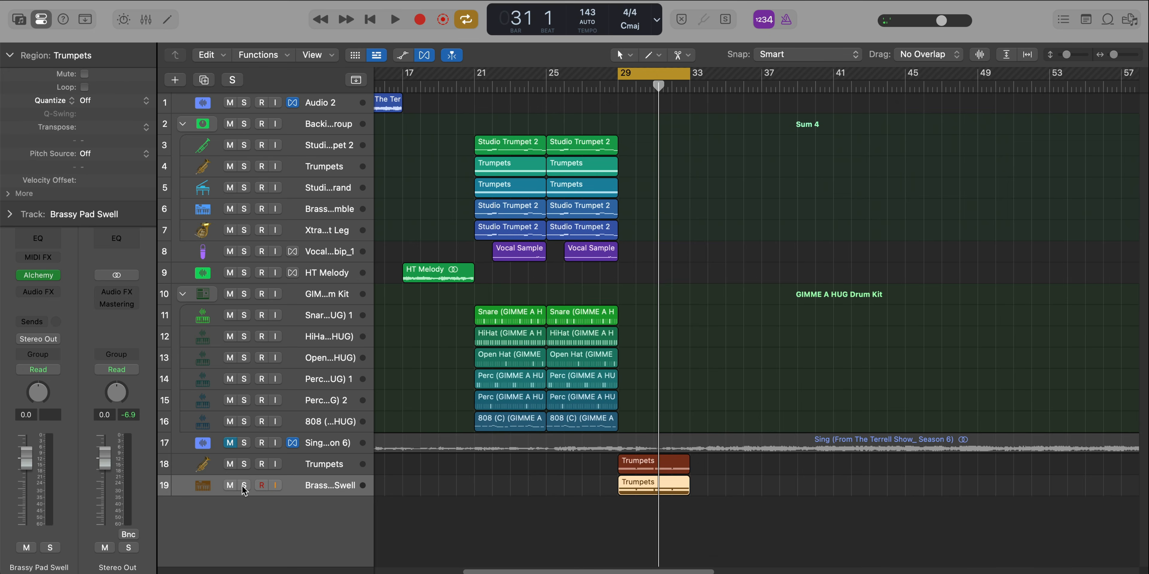
pyautogui.click(243, 486)
# Step: Shorten the first chord of bar 29 and the bar 30 chord to quarter notes in the Brassy Pad Swell region
pyautogui.doubleClick(628, 481)
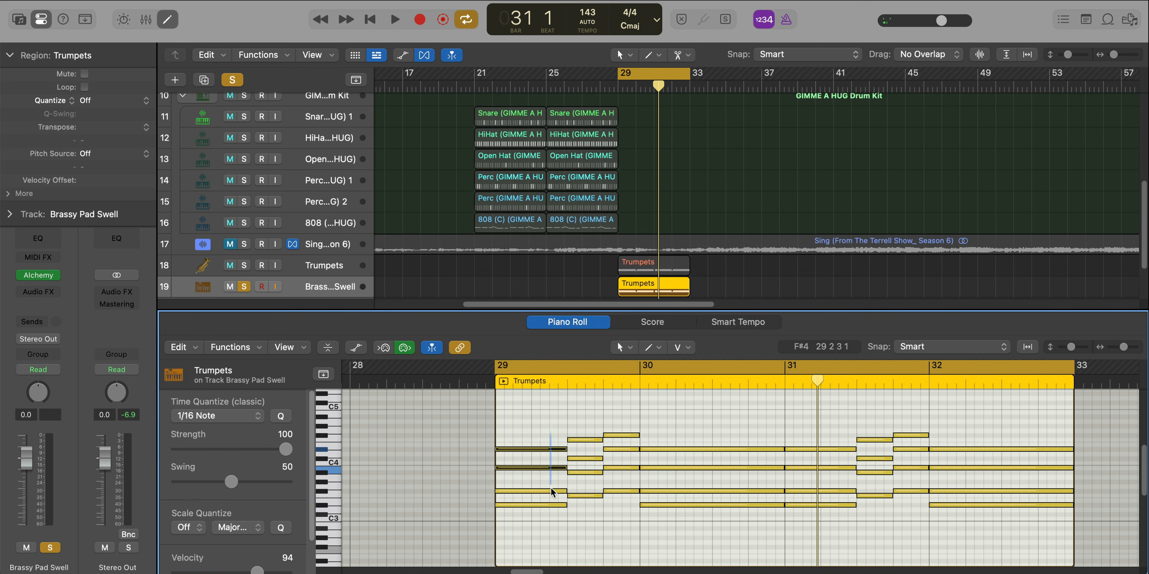
pyautogui.moveTo(552, 492); pyautogui.dragTo(553, 508)
pyautogui.moveTo(566, 450); pyautogui.dragTo(528, 461)
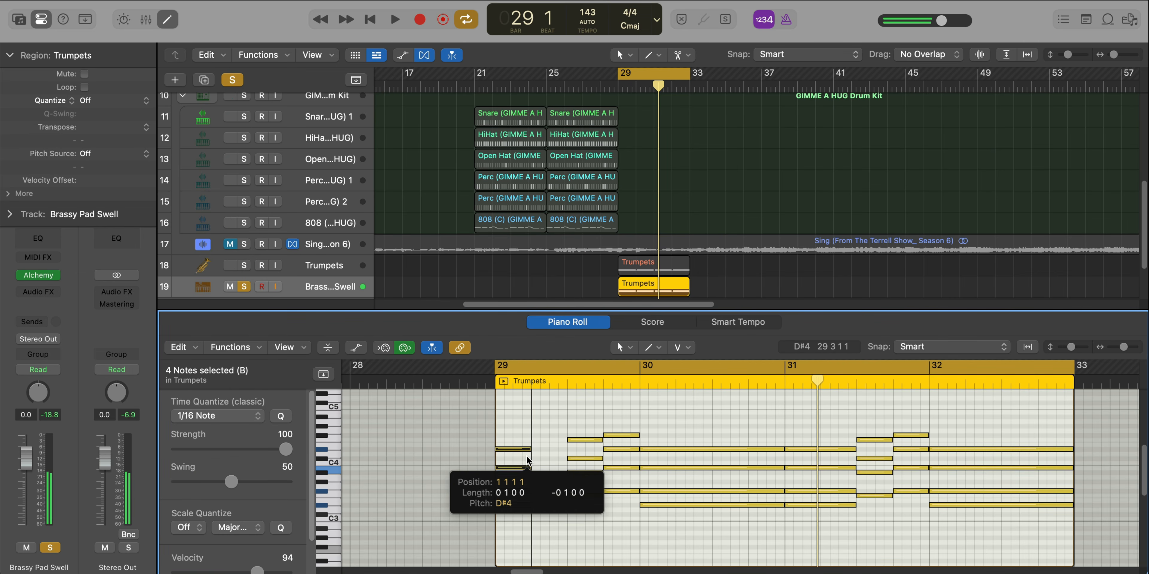
pyautogui.moveTo(682, 442); pyautogui.dragTo(709, 509)
pyautogui.moveTo(781, 448); pyautogui.dragTo(672, 464)
# Step: Replace the chords in bars 31 and 32 with a copy of the shortened bars 29–30 phrase and play it
pyautogui.moveTo(804, 415); pyautogui.dragTo(991, 527)
pyautogui.press('Delete')
pyautogui.moveTo(770, 528); pyautogui.dragTo(482, 428)
pyautogui.moveTo(502, 448); pyautogui.dragTo(797, 447)
pyautogui.press('space')
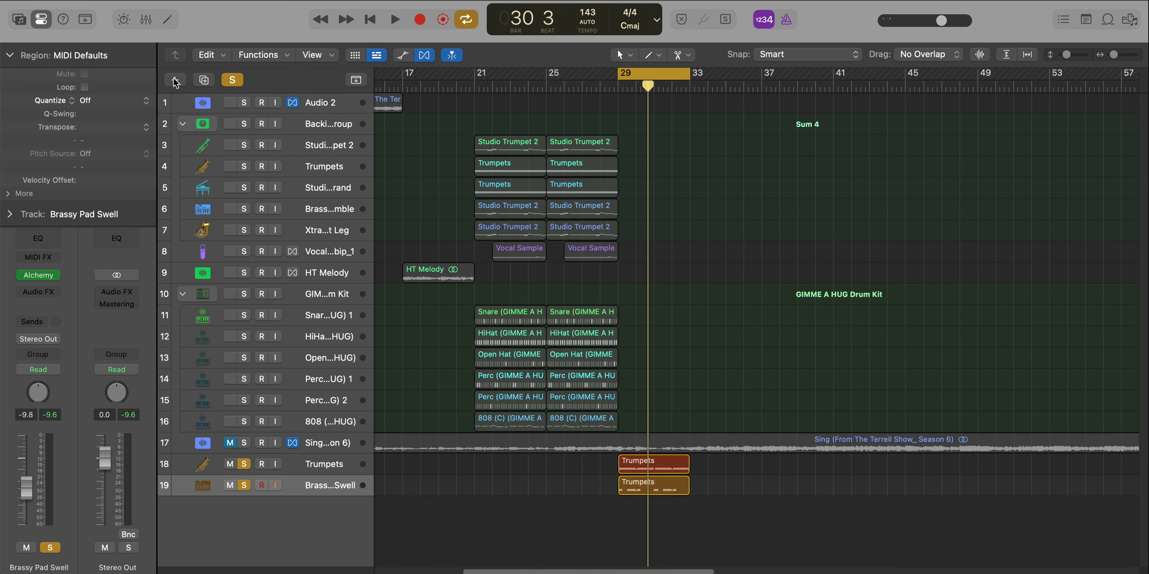
# Step: Add another software instrument track below Brassy Pad Swell and load Alchemy on it
pyautogui.click(175, 80)
pyautogui.press('Return')
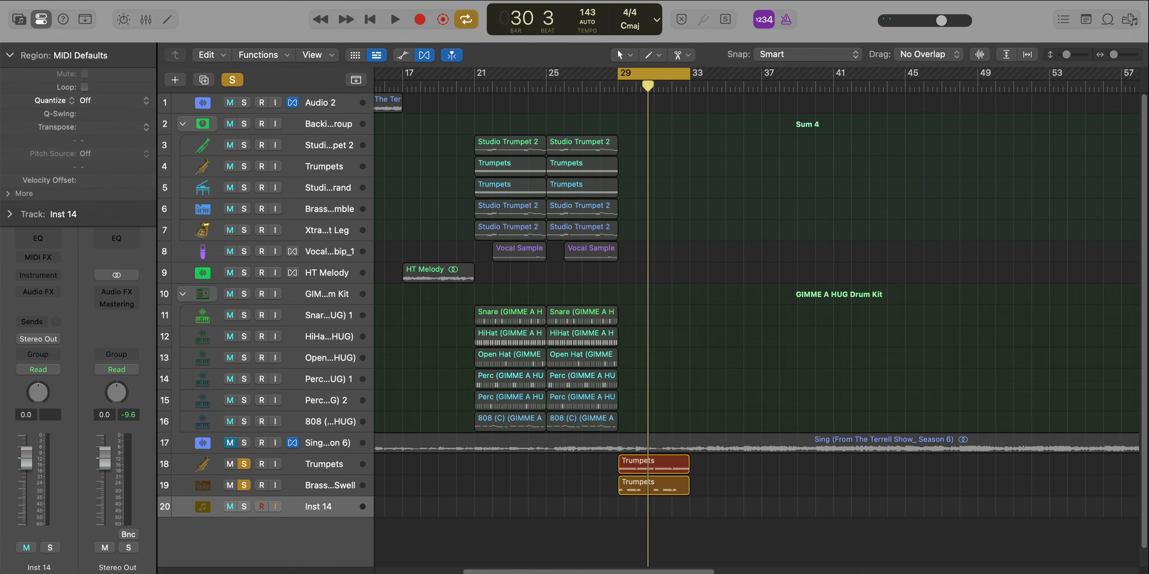
pyautogui.write('alc')
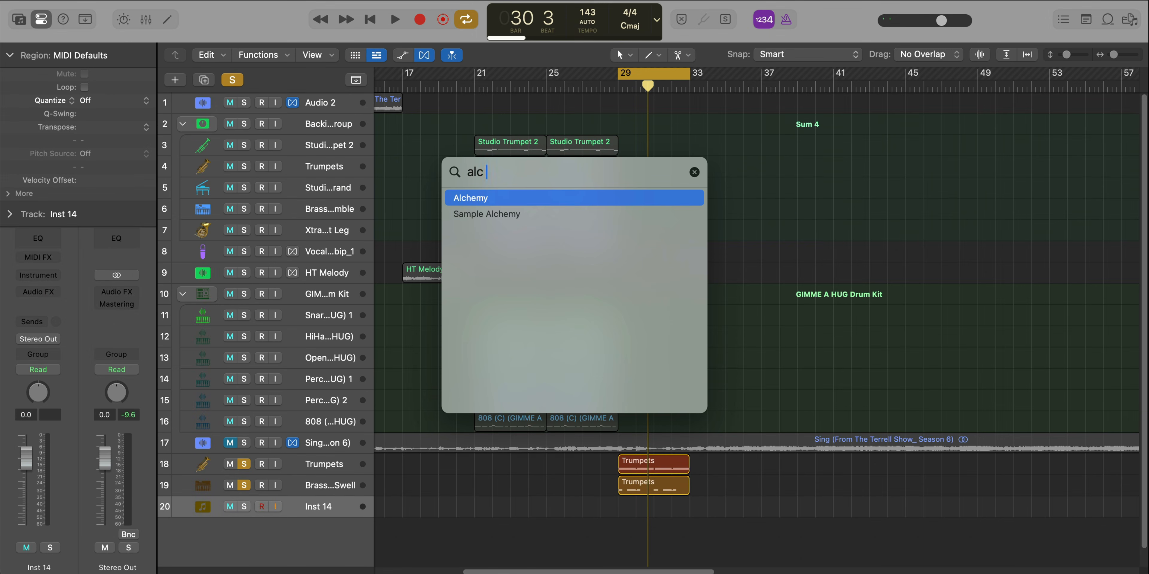
pyautogui.press('Return')
pyautogui.moveTo(715, 152); pyautogui.dragTo(552, 15)
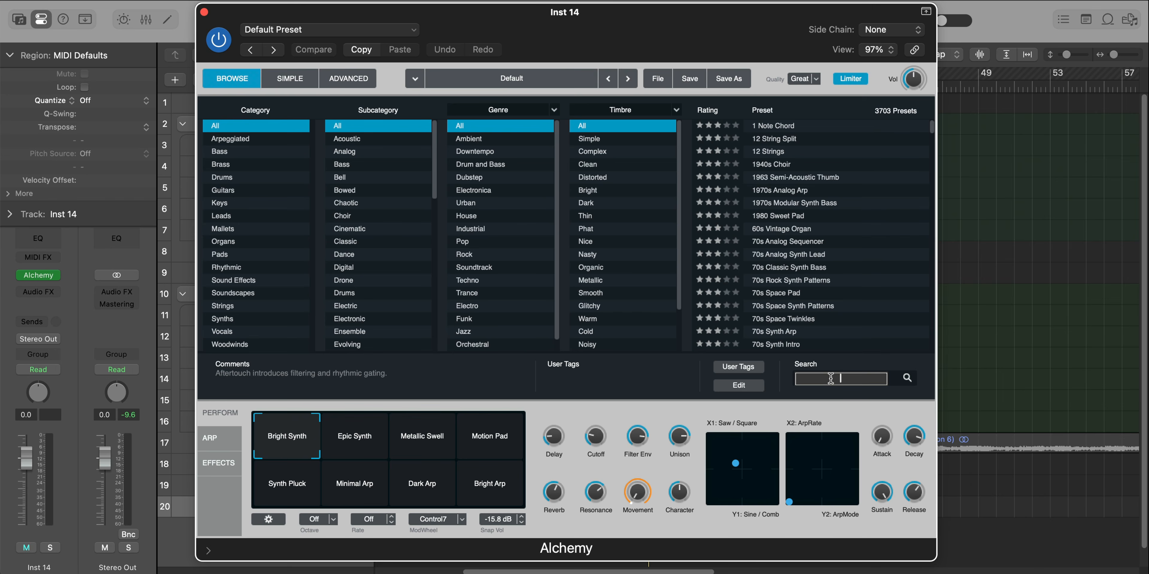
# Step: Search the Alchemy presets for "brassy jazz", load Brassy Jazz Ensemble with its Thin variation, and close the instrument window
pyautogui.write('brassy jazz')
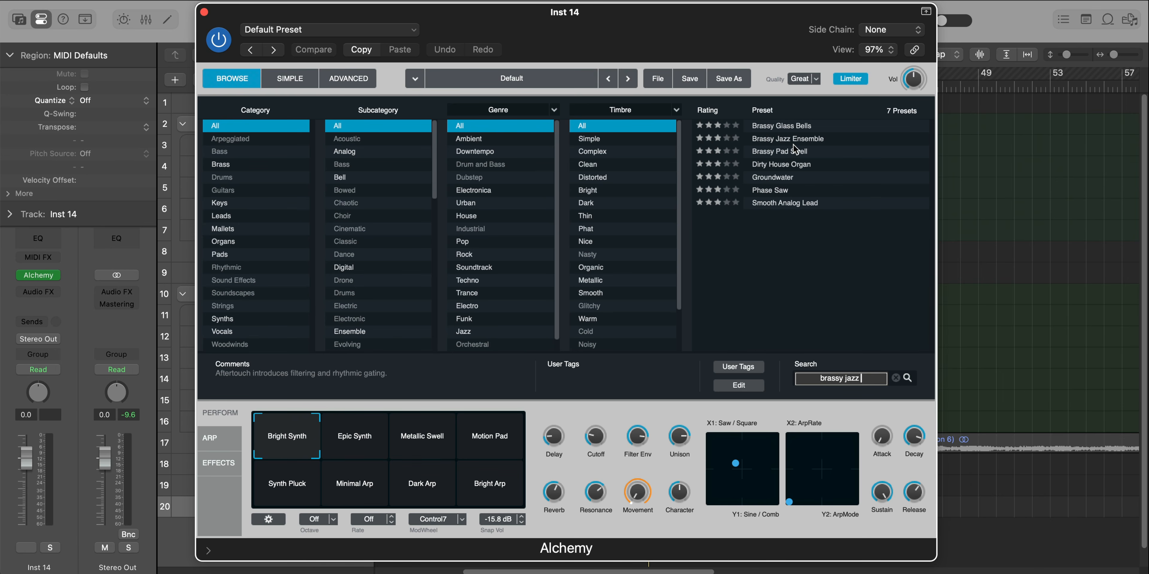
pyautogui.click(794, 142)
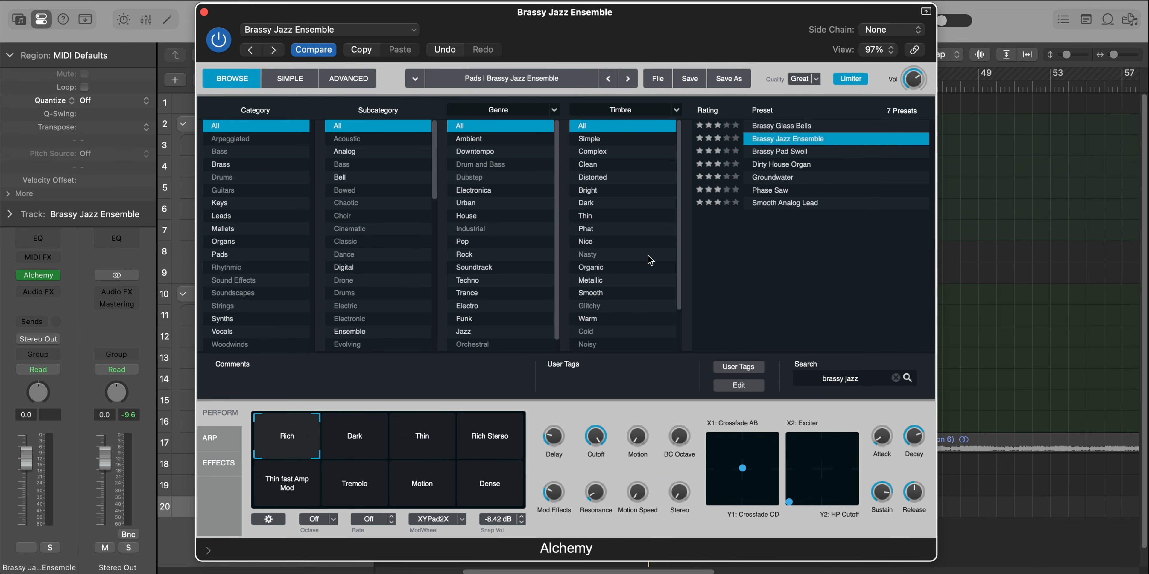
pyautogui.click(444, 437)
pyautogui.click(204, 12)
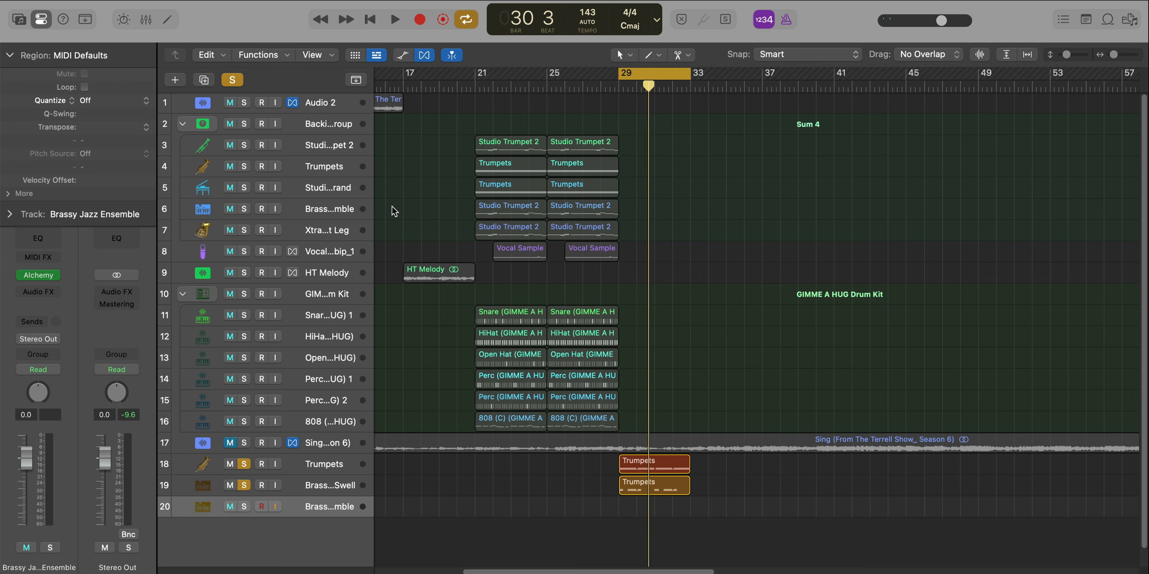
# Step: Copy the track 18 Trumpets region to the Brassy Jazz Ensemble track, solo it, and set its volume to -10.4 dB during playback
pyautogui.moveTo(642, 482); pyautogui.dragTo(642, 503)
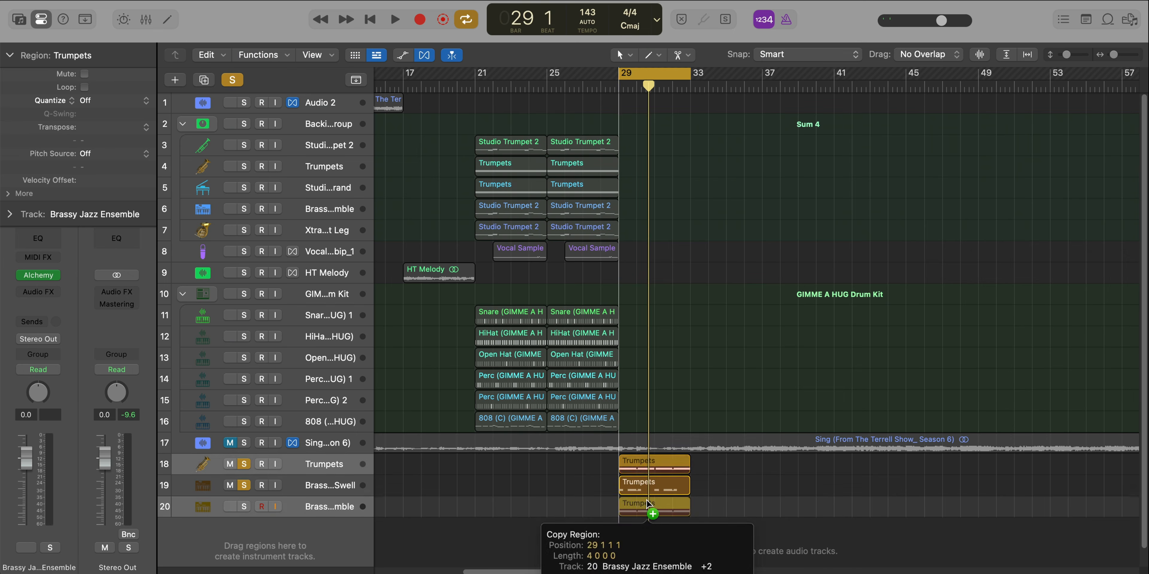
pyautogui.click(244, 506)
pyautogui.press('space')
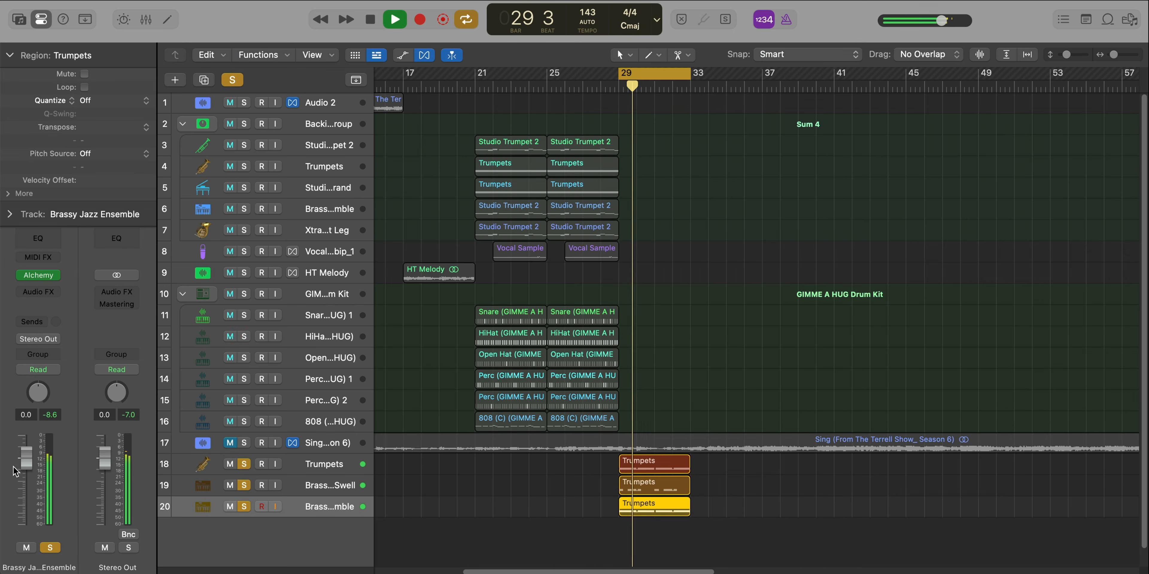
pyautogui.moveTo(26, 457); pyautogui.dragTo(27, 494)
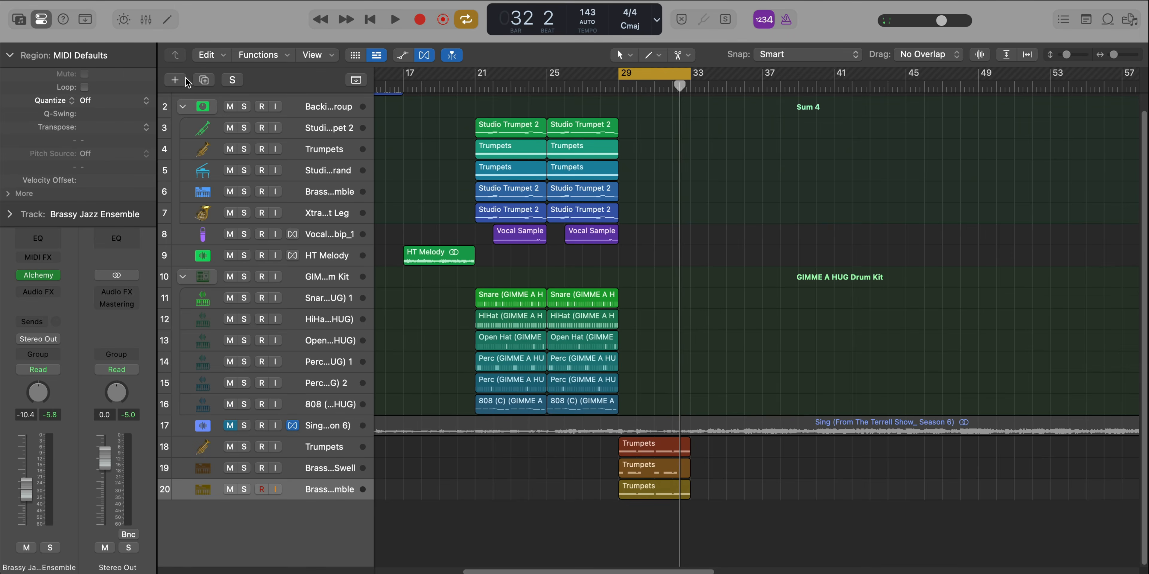
# Step: Add a software instrument track below Brassy Jazz Ensemble, load ES2 on it, and close the instrument window
pyautogui.click(179, 81)
pyautogui.press('Return')
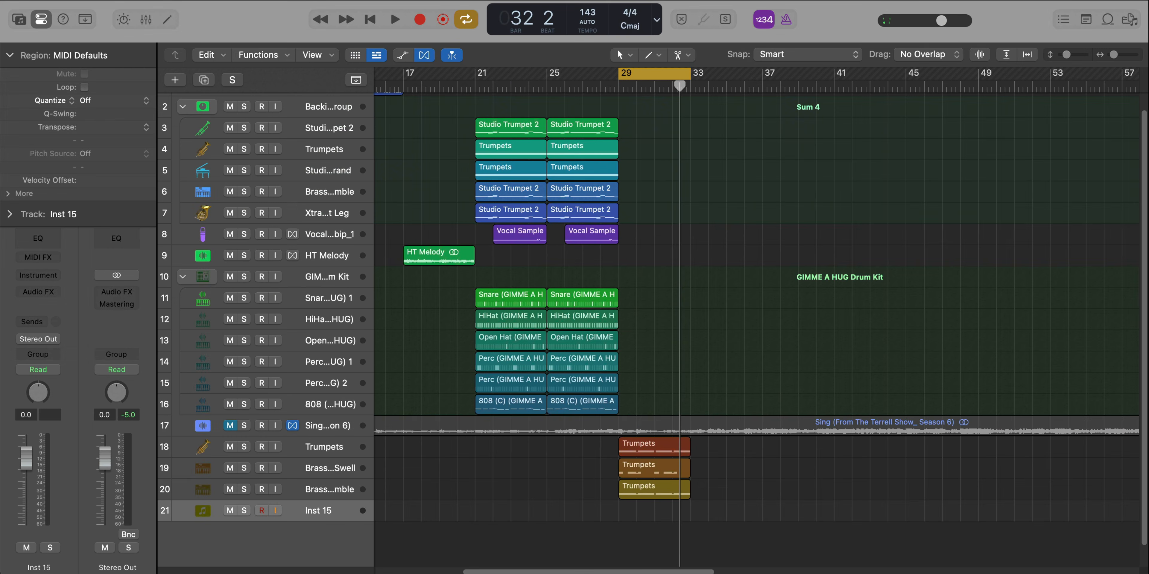
pyautogui.hotkey('shift', 'i')
pyautogui.write('es2')
pyautogui.press('Return')
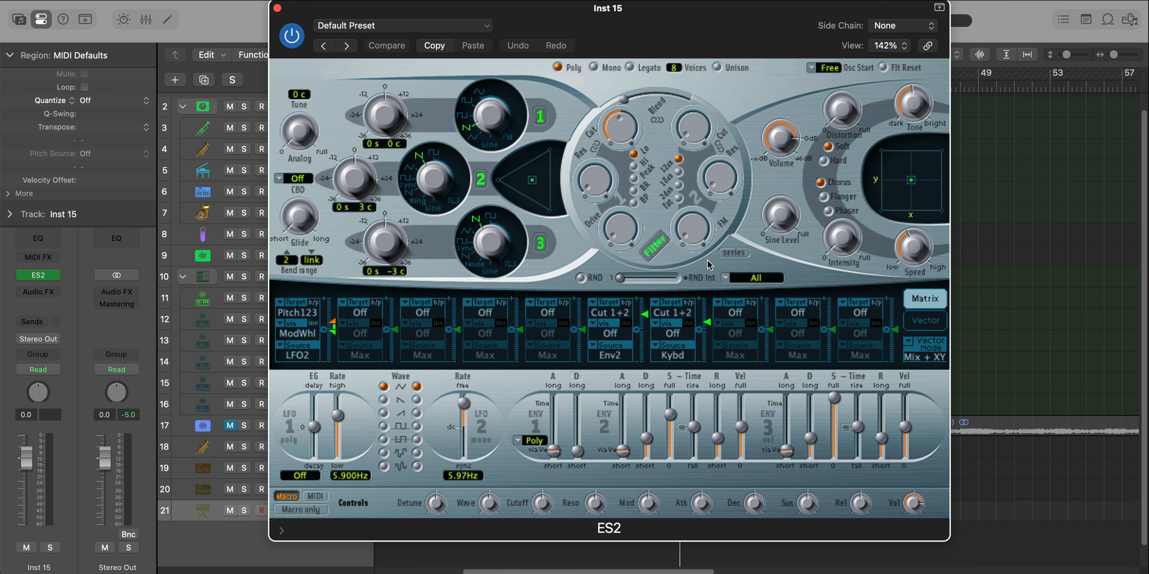
pyautogui.click(274, 6)
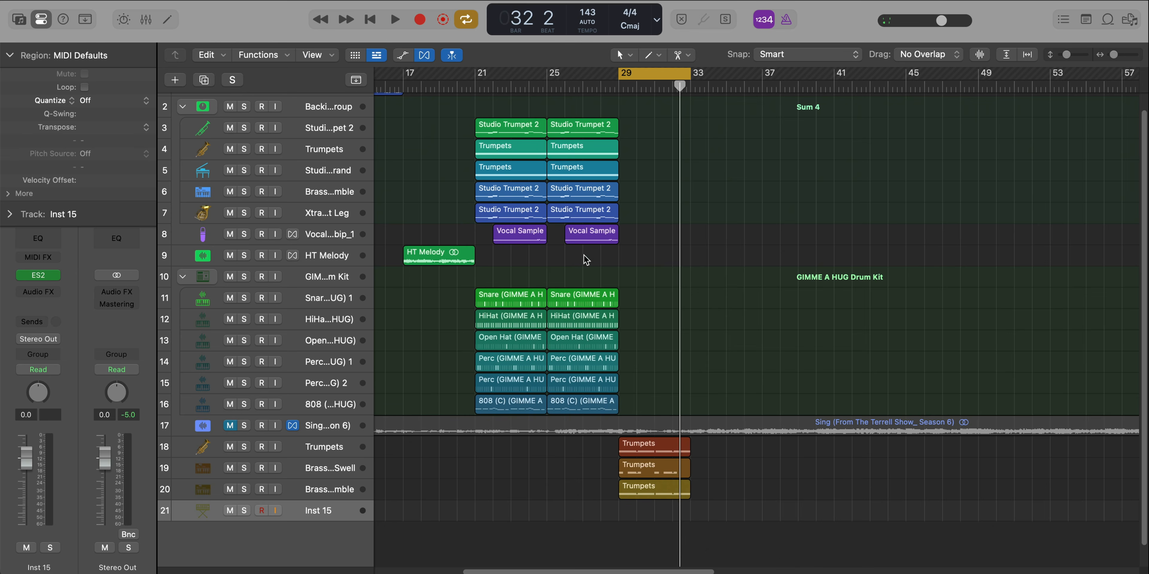
# Step: Copy the Trumpets region from track 18 to the Inst 15 track at bar 29, solo that track, and start playback
pyautogui.moveTo(647, 443); pyautogui.dragTo(646, 508)
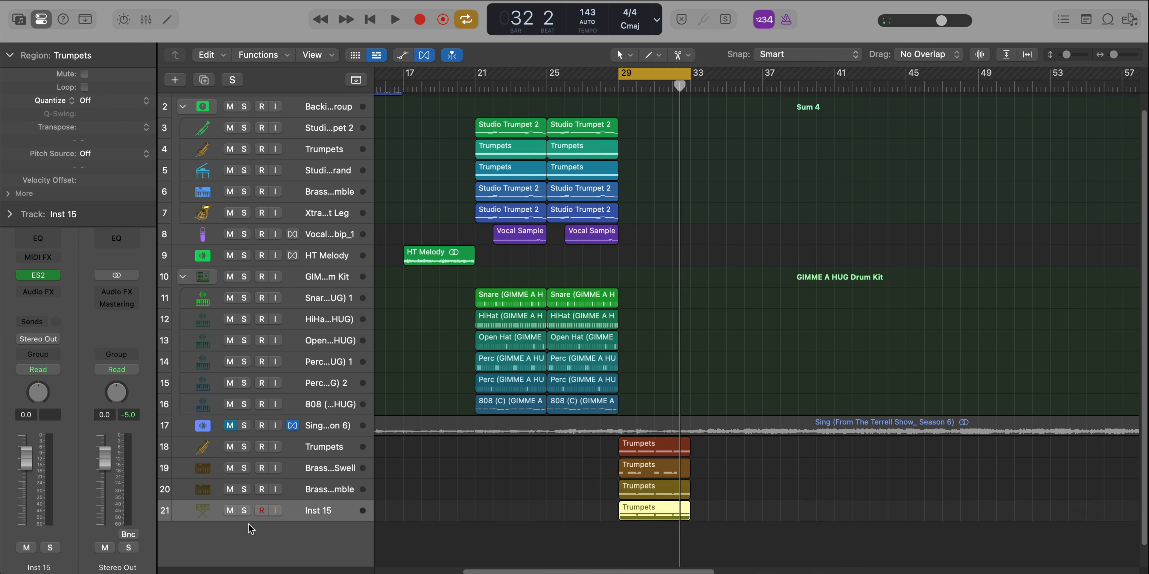
pyautogui.click(244, 511)
pyautogui.click(262, 511)
pyautogui.press('space')
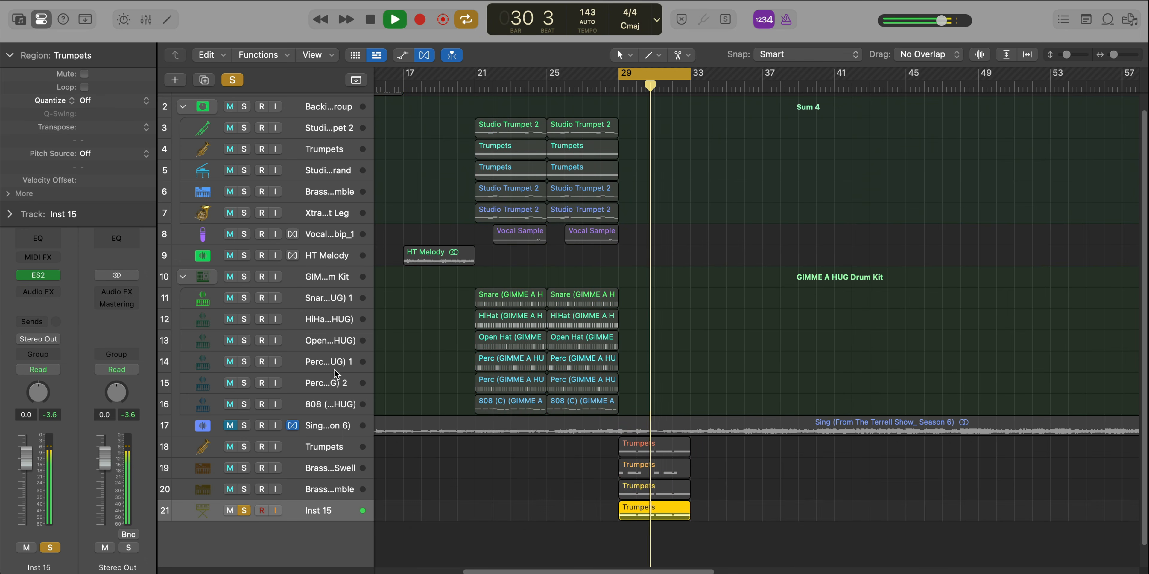
# Step: Tune oscillators 2 and 3 of the ES2 on Inst 15 down 12 semitones and close the instrument window
pyautogui.click(40, 277)
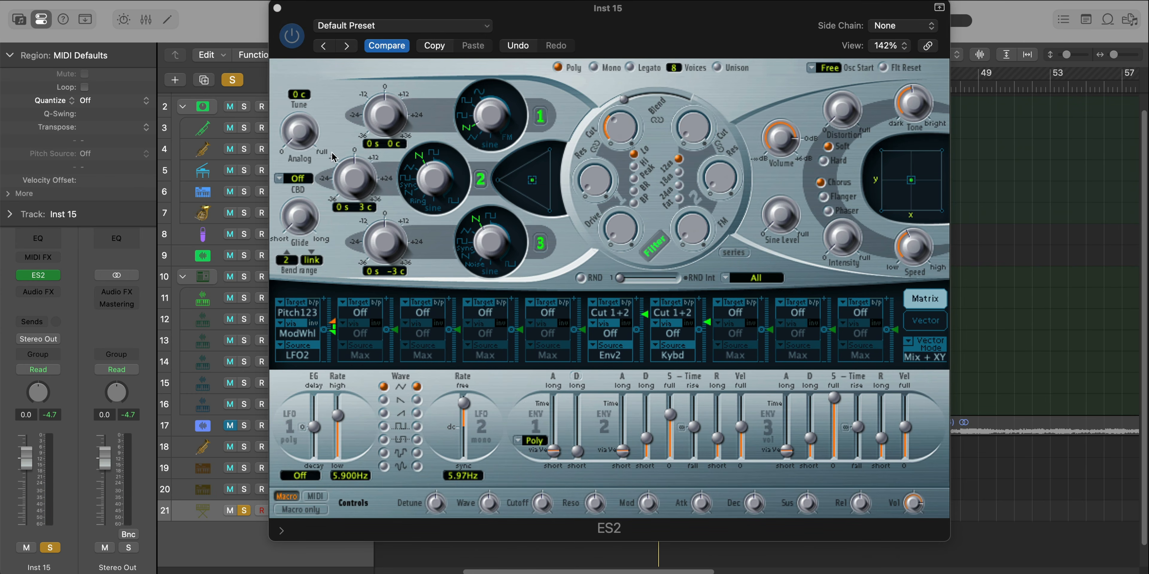
pyautogui.click(333, 158)
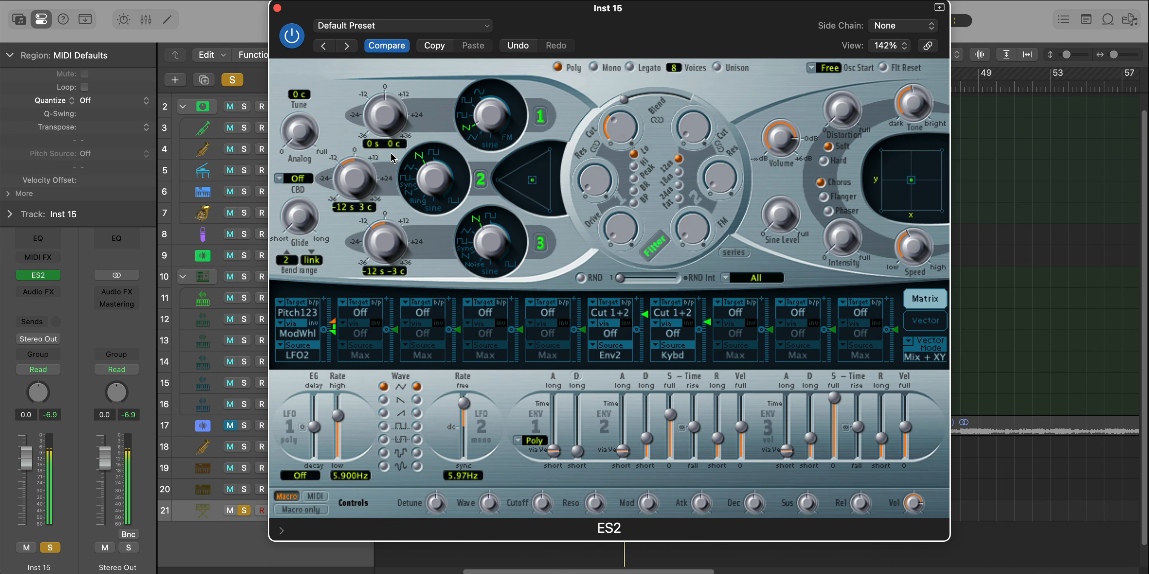
pyautogui.click(277, 8)
# Step: Add a Channel EQ to Inst 15 with a low cut at 380 Hz and lower the track's volume
pyautogui.click(38, 238)
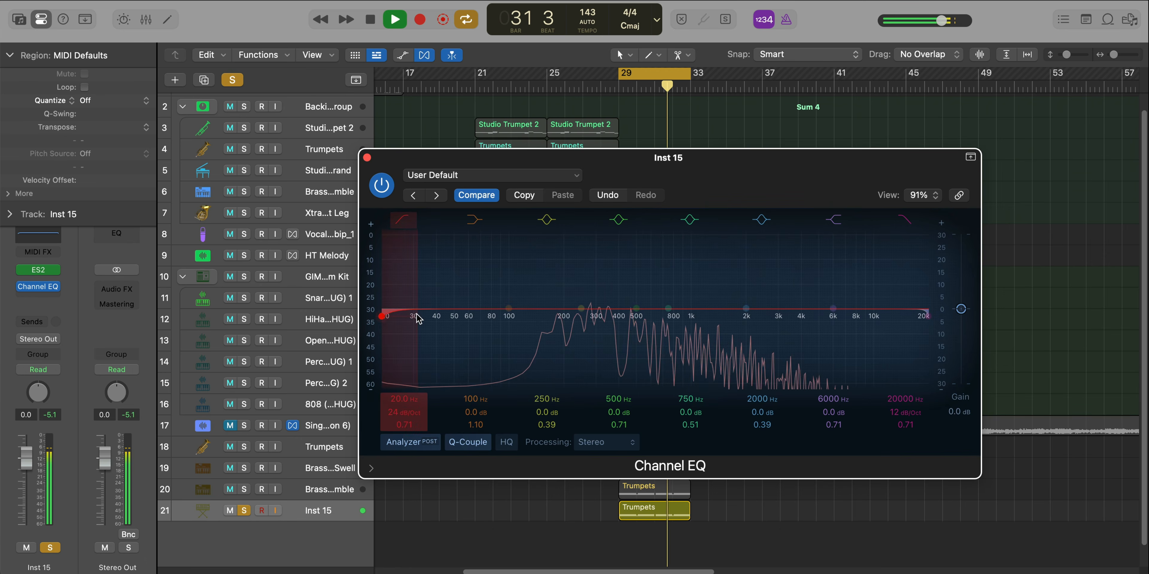
pyautogui.moveTo(418, 318); pyautogui.dragTo(615, 318)
pyautogui.moveTo(27, 462); pyautogui.dragTo(23, 513)
# Step: Audition the four brass layers soloed together, close the EQ window, clear all solos, and stop playback
pyautogui.moveTo(248, 497)
pyautogui.mouseDown()
pyautogui.moveTo(249, 452)
pyautogui.moveTo(244, 480)
pyautogui.mouseUp()
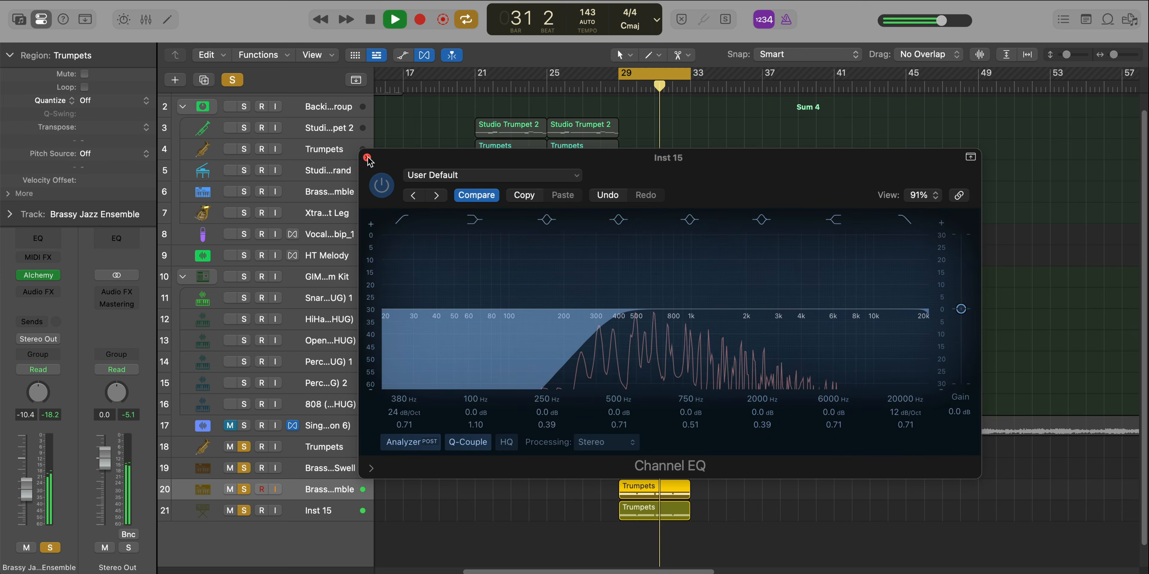
pyautogui.click(367, 158)
pyautogui.scroll(2, 439, 432)
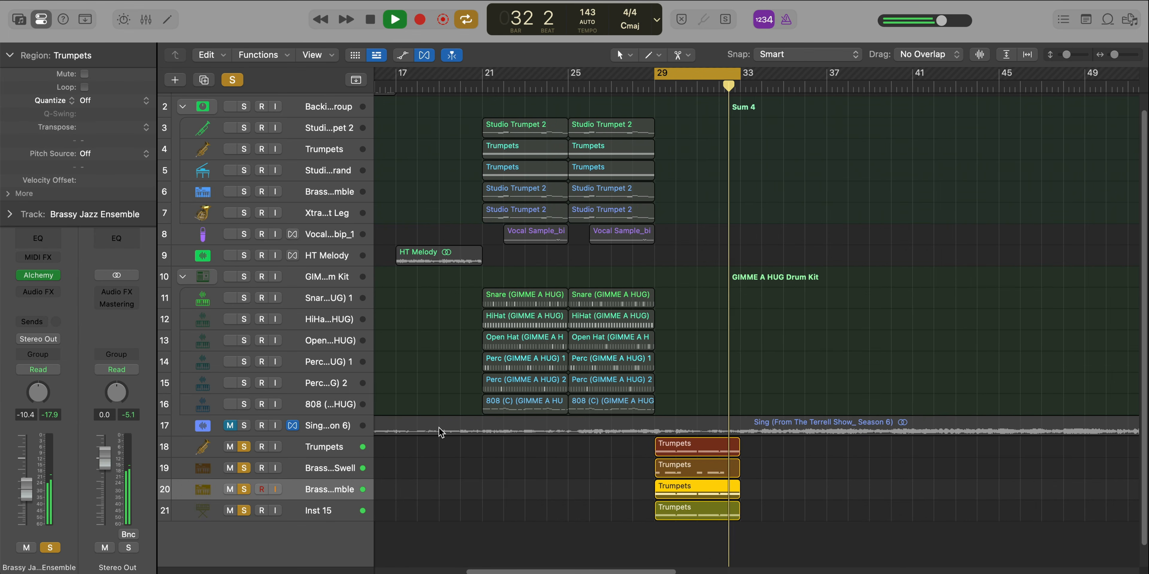
pyautogui.scroll(2, 439, 432)
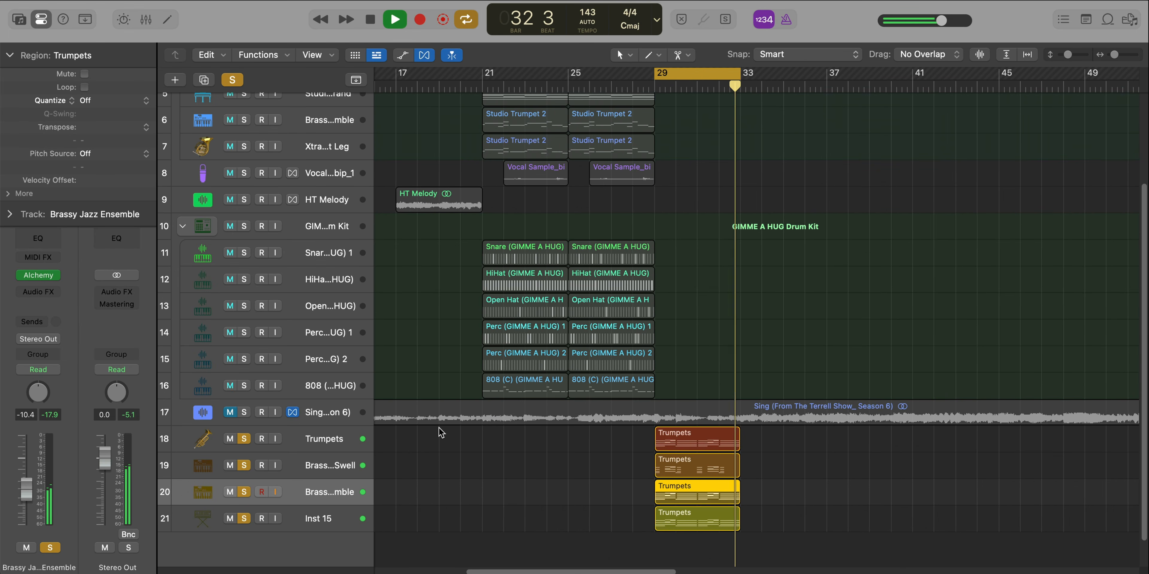
pyautogui.keyDown('alt'); pyautogui.click(244, 492); pyautogui.keyUp('alt')
pyautogui.click(243, 492)
pyautogui.press('space')
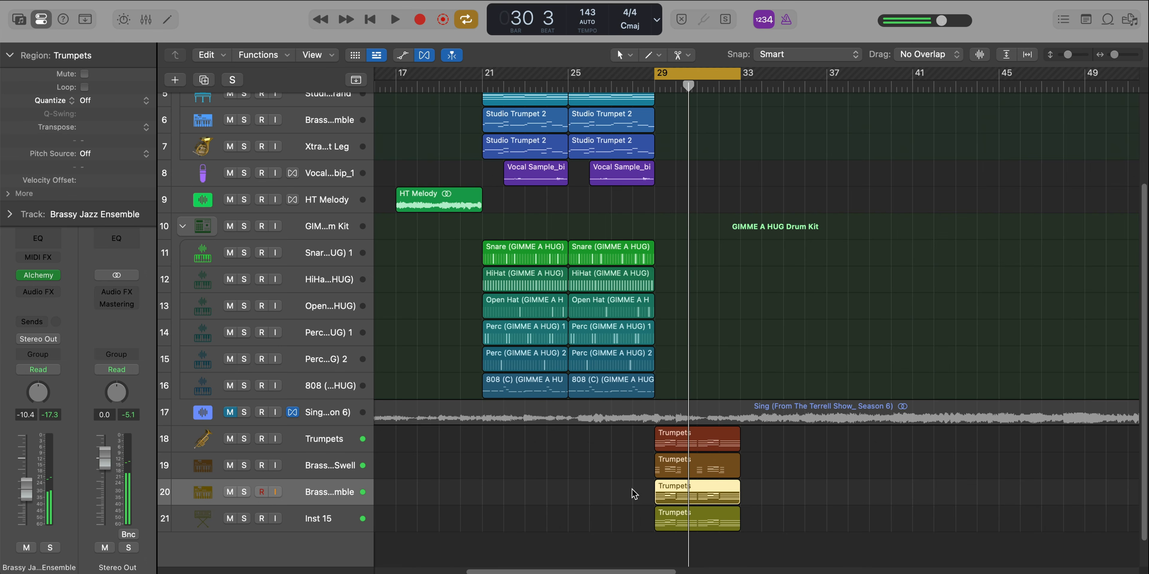
# Step: Listen to the Brassy Jazz Ensemble track soloed and review its Alchemy settings
pyautogui.click(676, 494)
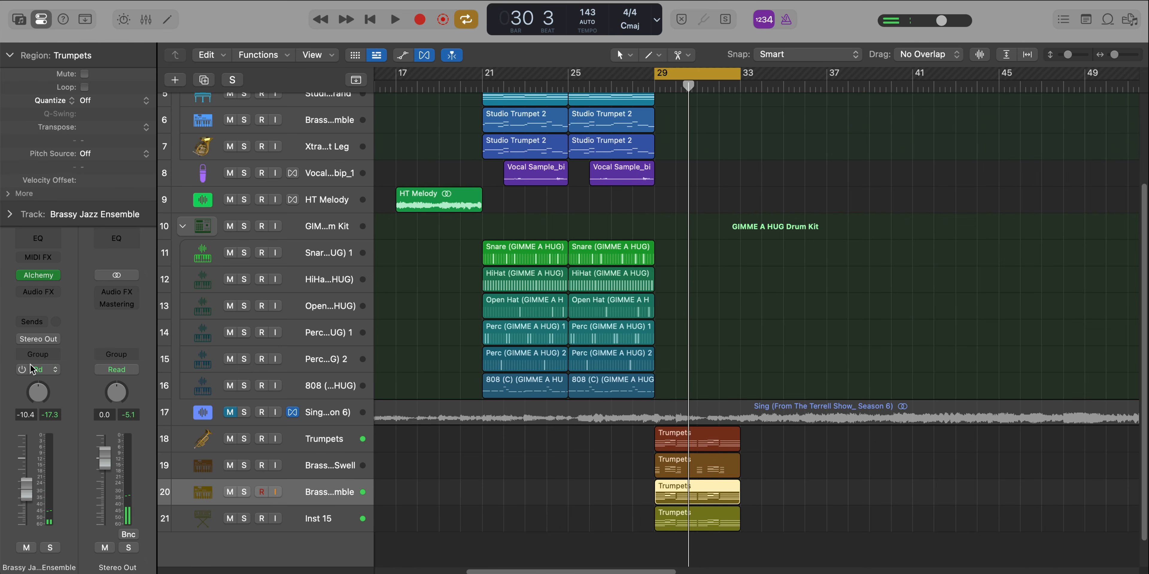
pyautogui.click(244, 492)
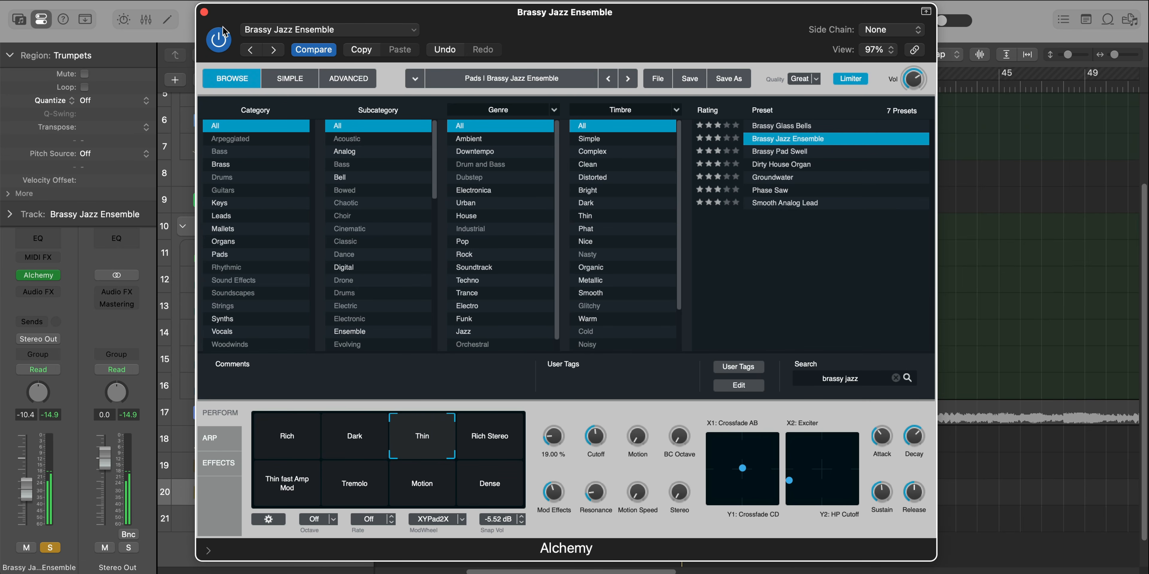
pyautogui.click(204, 12)
pyautogui.click(244, 492)
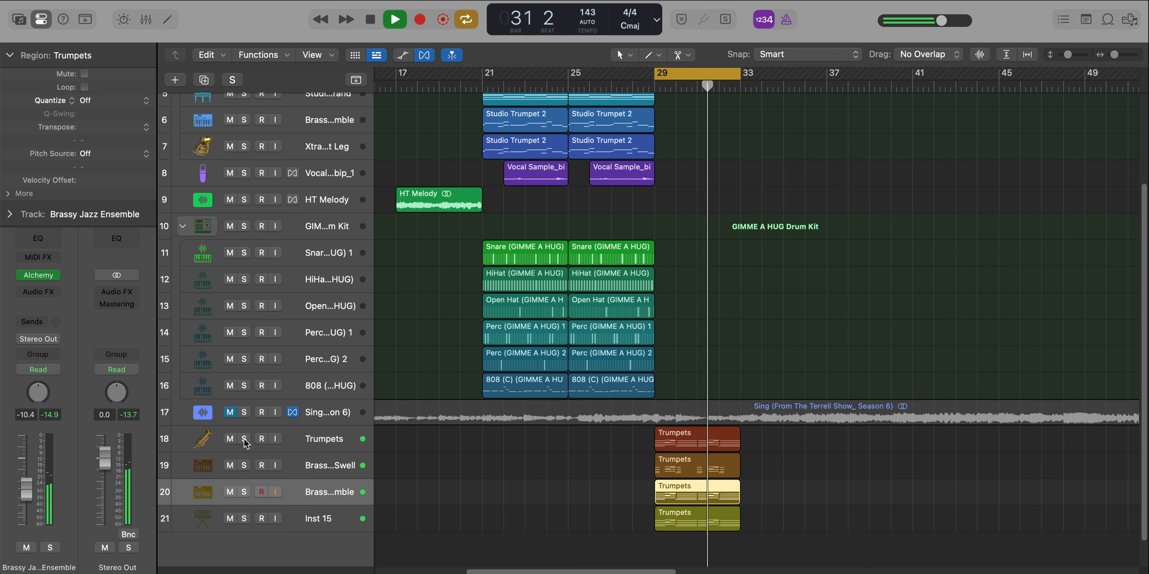
# Step: Solo tracks 18 to 21 together and audition the brass layers
pyautogui.moveTo(244, 439); pyautogui.dragTo(244, 519)
pyautogui.scroll(3, 396, 492)
pyautogui.press('space')
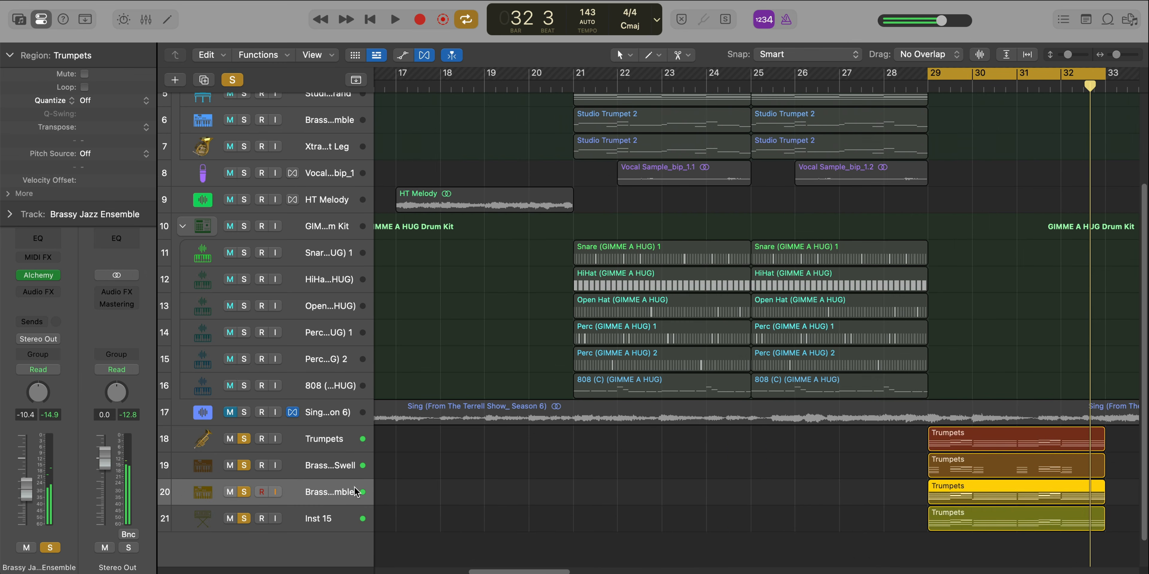
# Step: Group the four brass tracks in a summing stack and load ChromaGlow's Bring Me Up keys preset on it with Squeeze at 20%
pyautogui.click(335, 512)
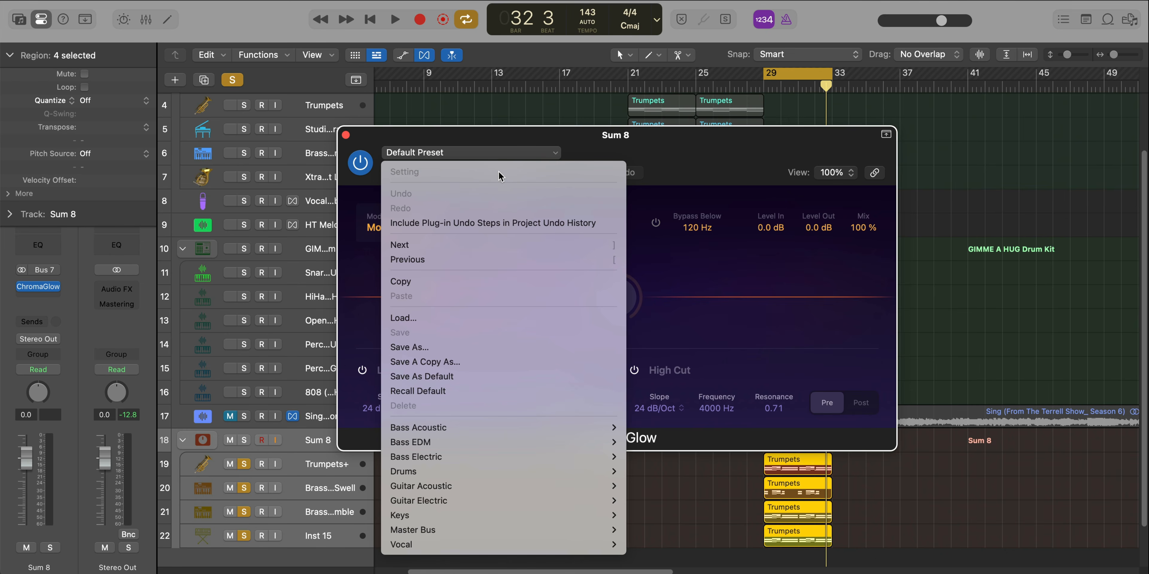
pyautogui.moveTo(502, 516)
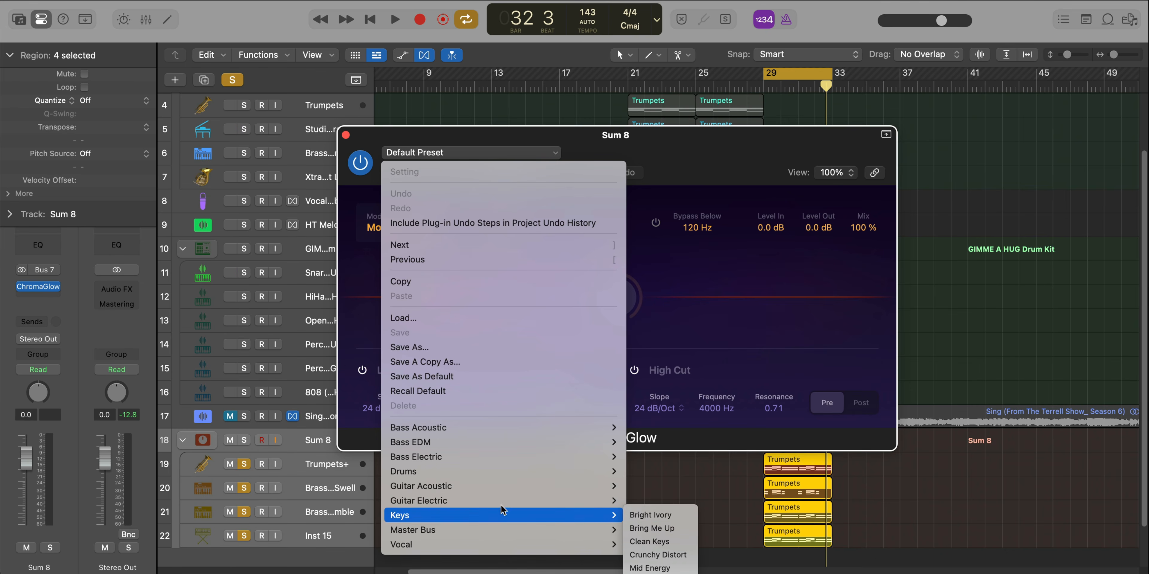
pyautogui.click(645, 530)
pyautogui.press('space')
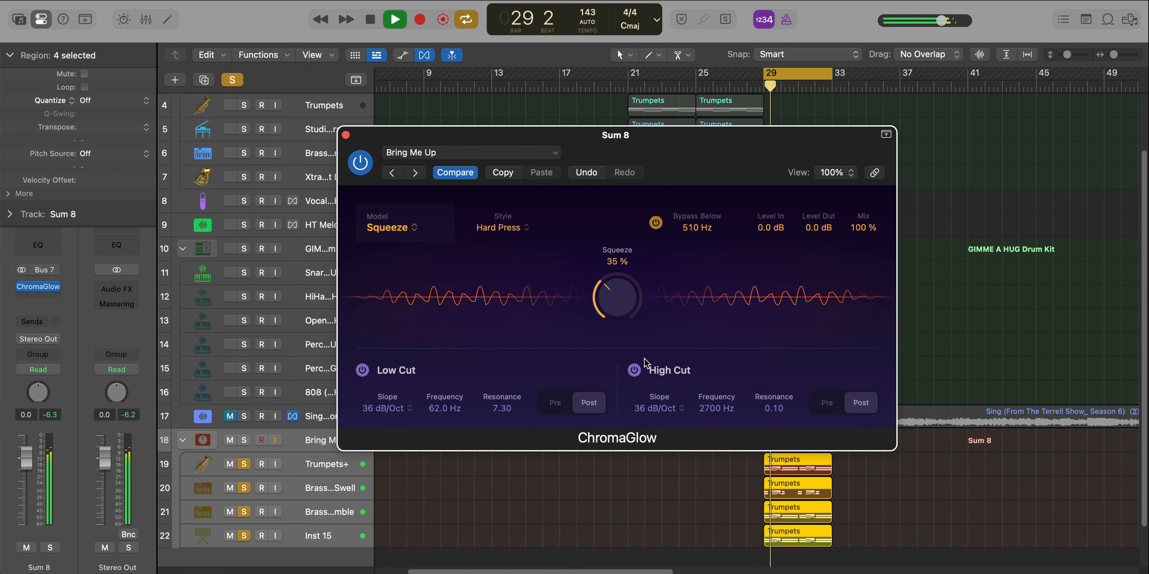
pyautogui.moveTo(615, 307); pyautogui.dragTo(616, 329)
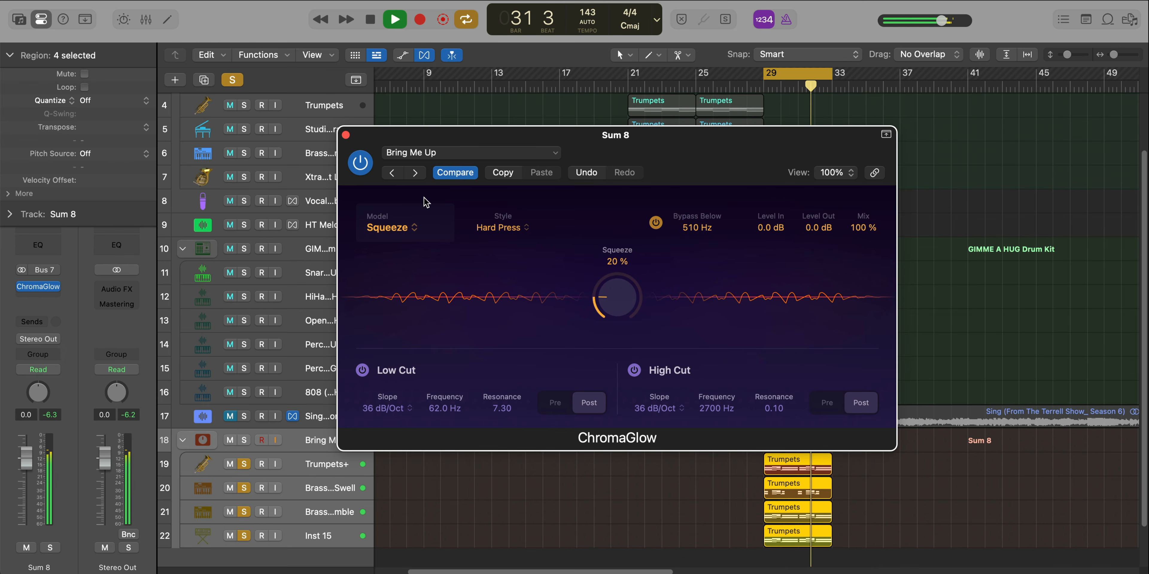
pyautogui.click(364, 166)
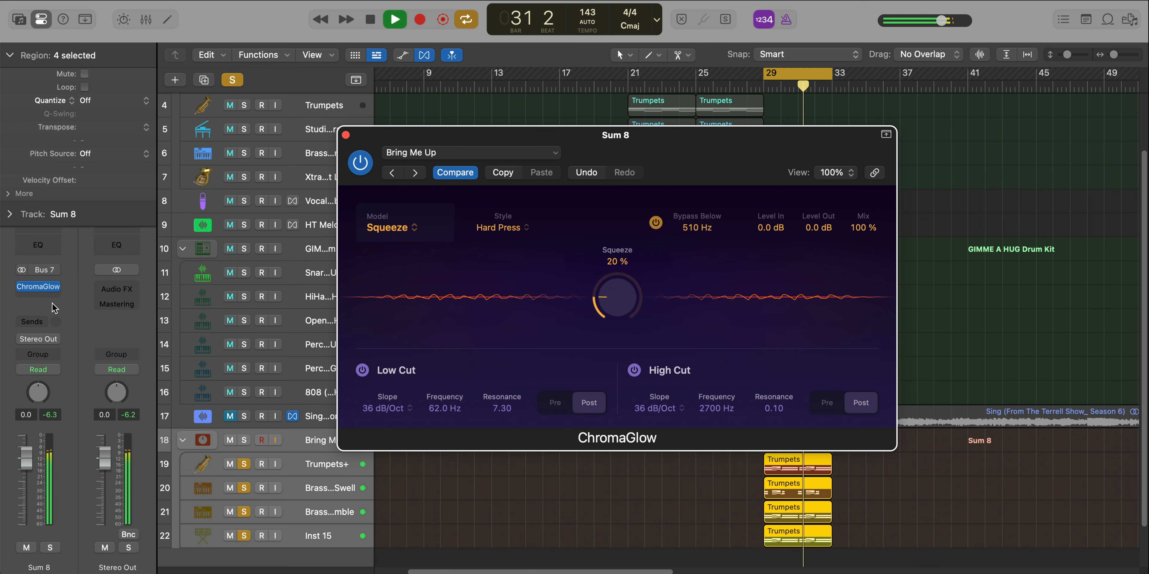
pyautogui.press('space')
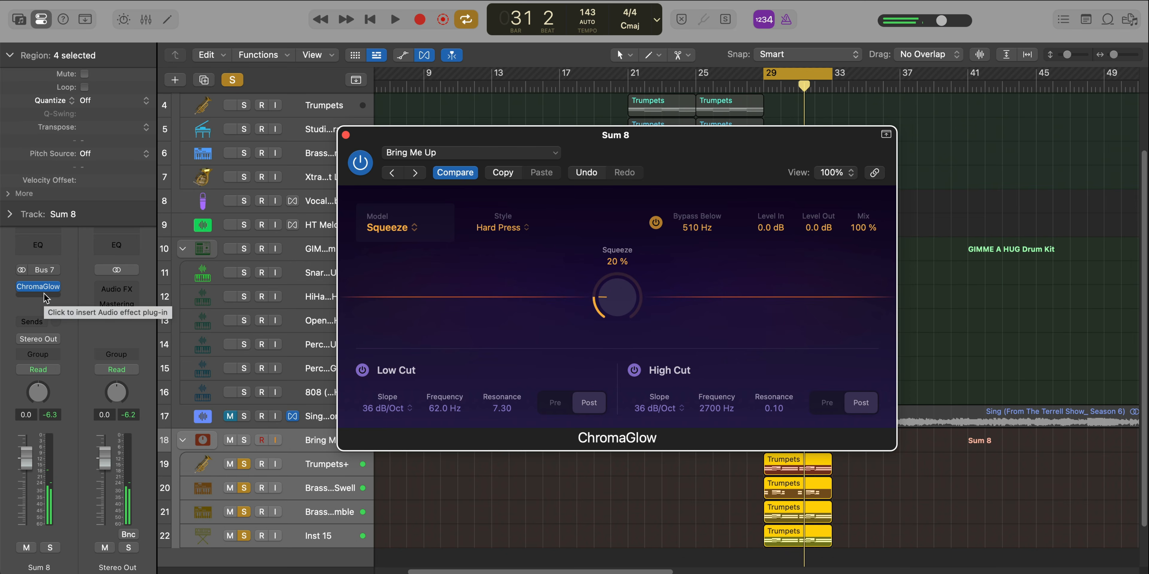
# Step: Add a Gain plug-in after ChromaGlow on the brass stack, set it to -7.0 dB, and close both plug-in windows
pyautogui.click(44, 293)
pyautogui.write('gain')
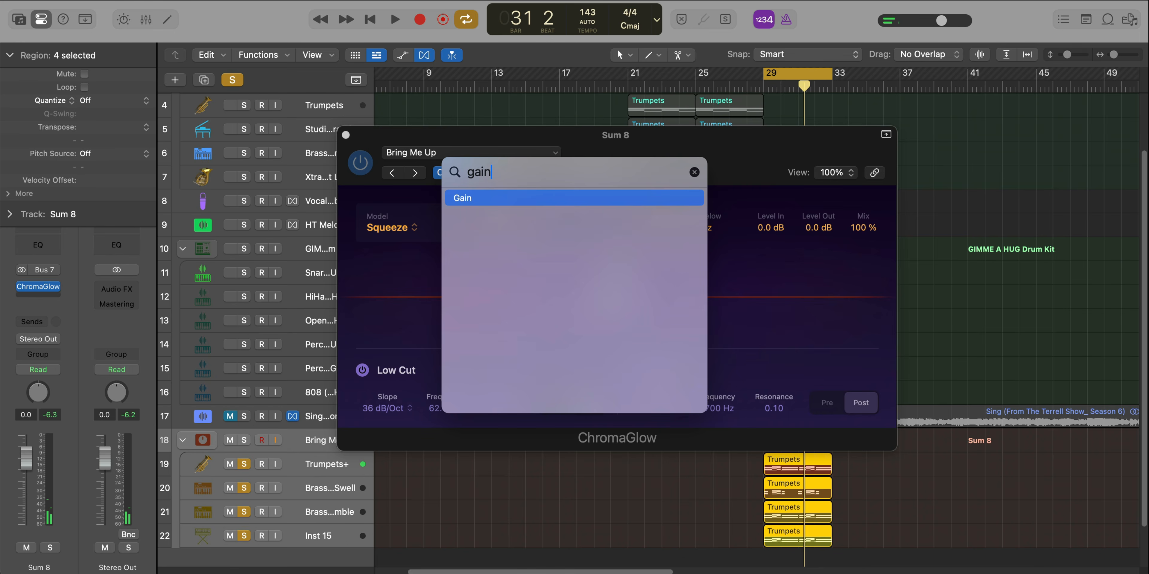
pyautogui.press('Return')
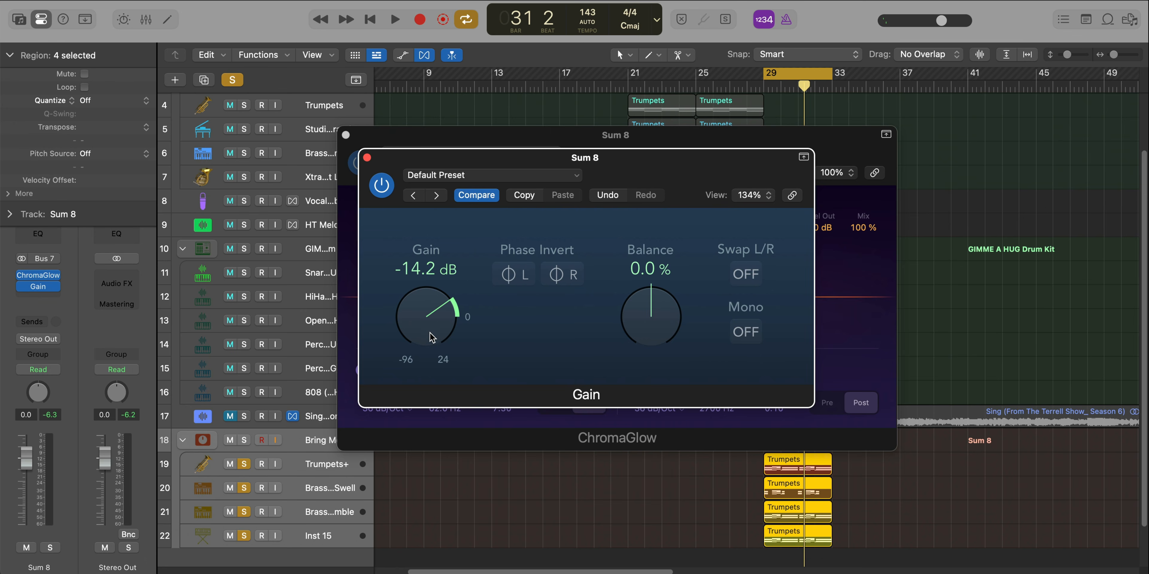
pyautogui.press('space')
pyautogui.moveTo(431, 337); pyautogui.dragTo(431, 321)
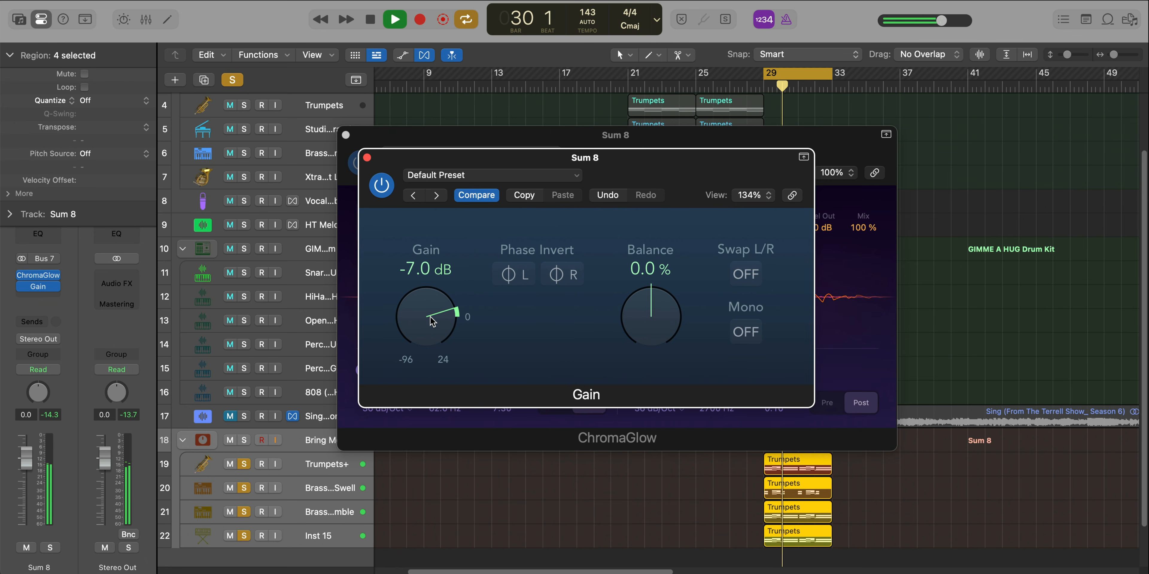
pyautogui.click(367, 158)
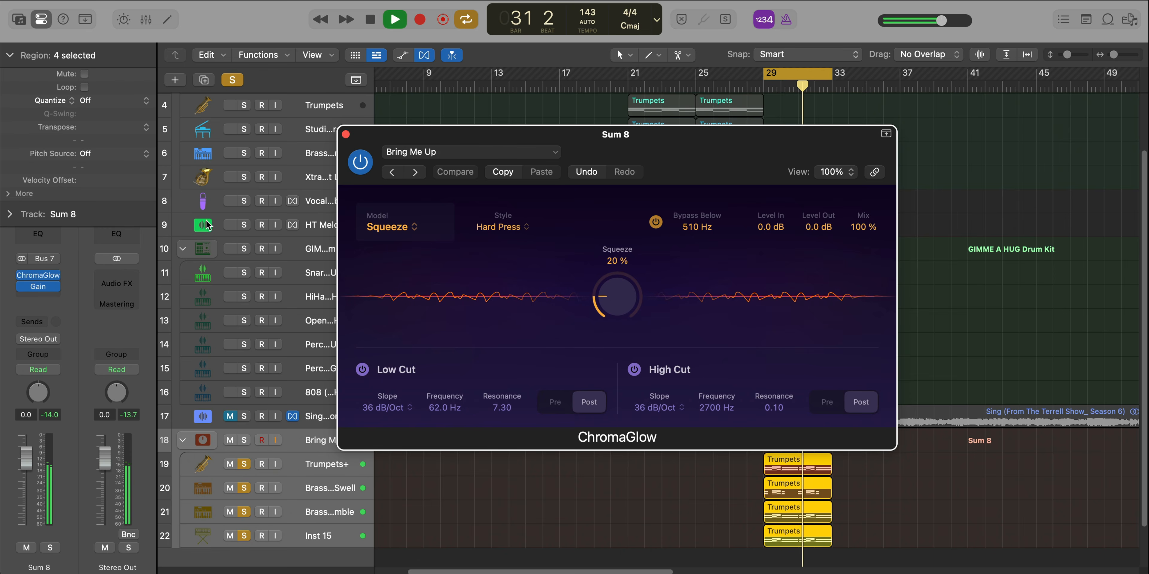
pyautogui.click(344, 133)
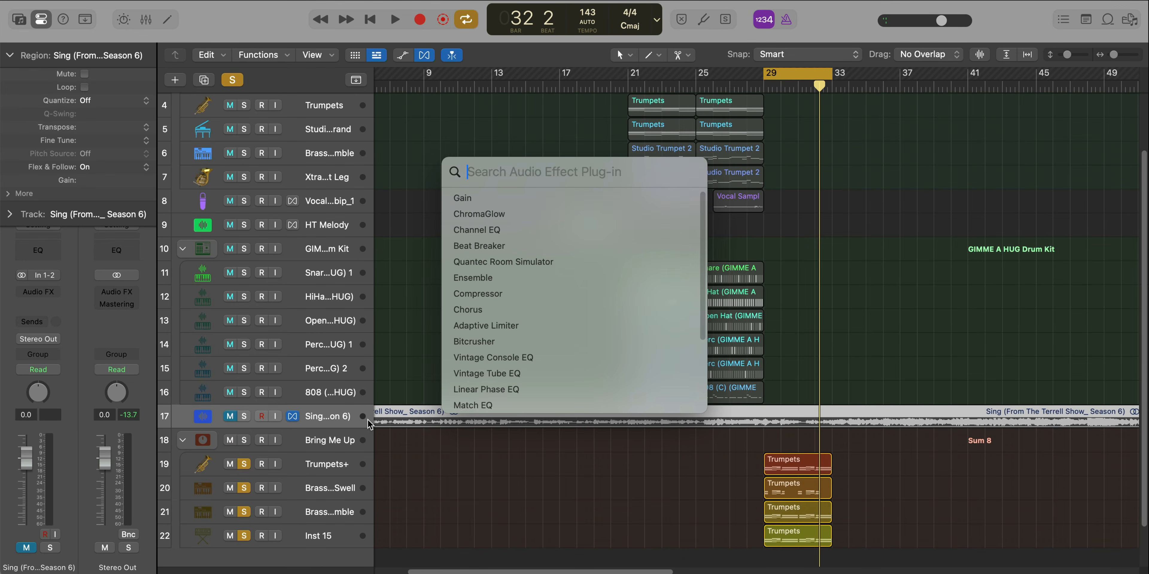
# Step: Add a Chorus effect to the Sing sample track and load its Guitar Summer preset
pyautogui.write('chro')
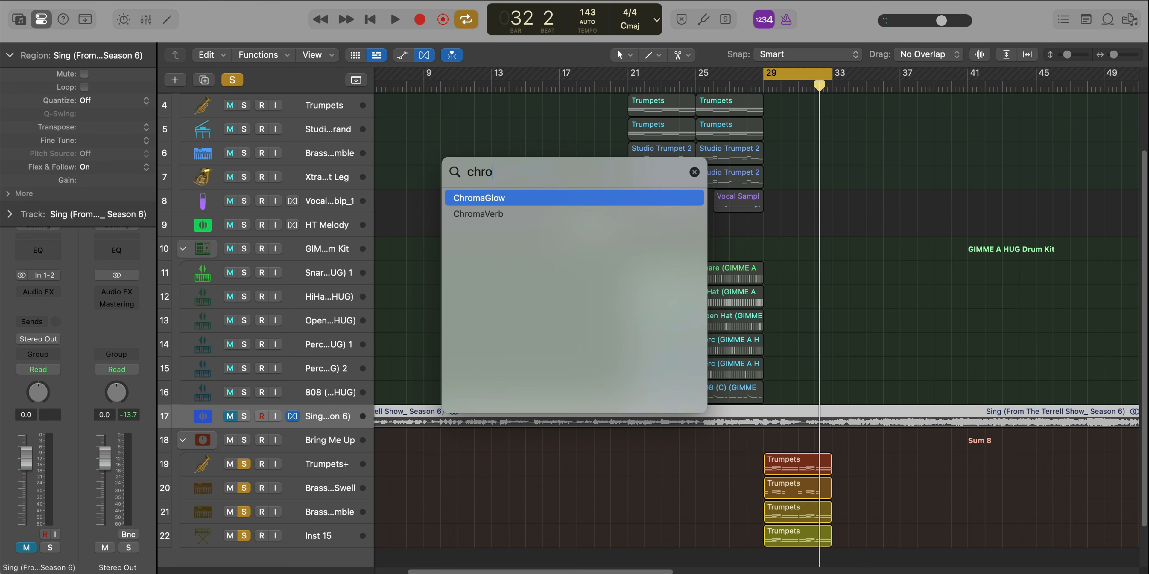
pyautogui.press('BackSpace')
pyautogui.press('BackSpace')
pyautogui.write('or')
pyautogui.press('Return')
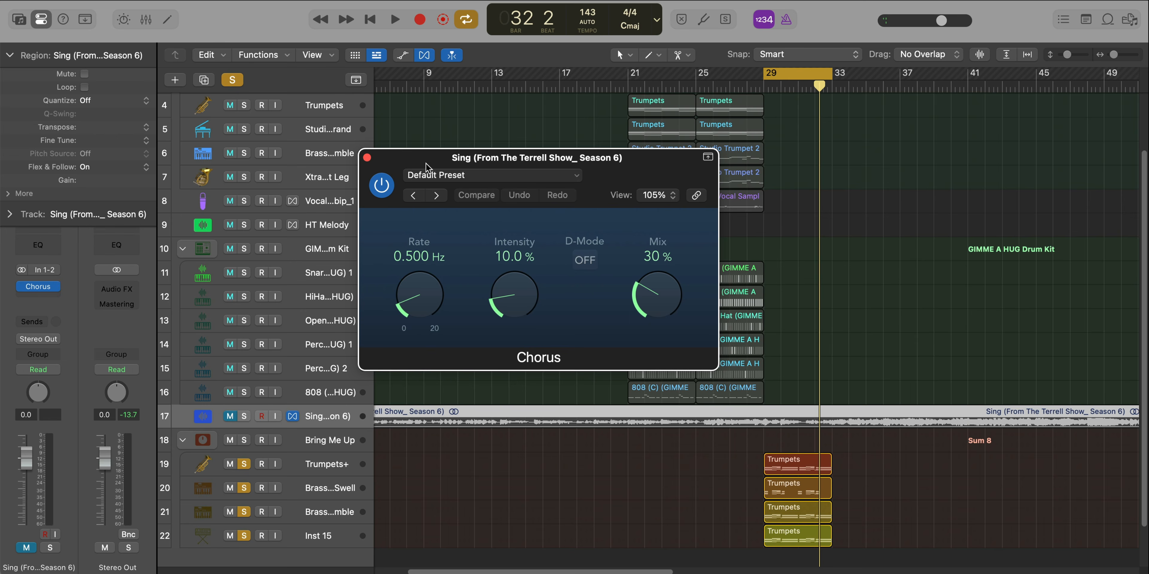
pyautogui.click(436, 195)
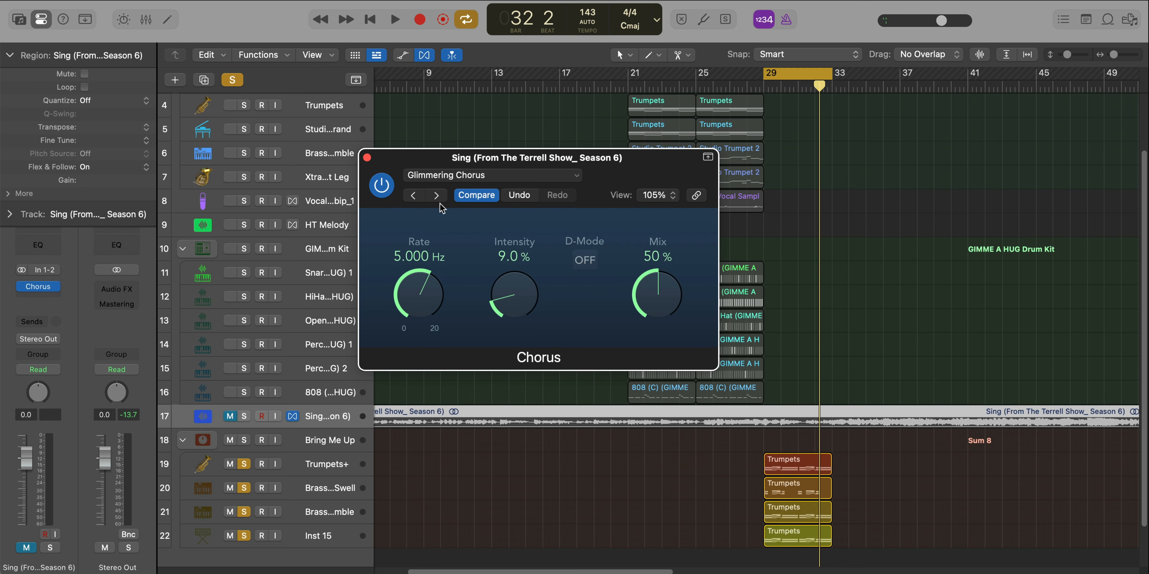
pyautogui.click(435, 195)
pyautogui.click(435, 195)
pyautogui.click(412, 196)
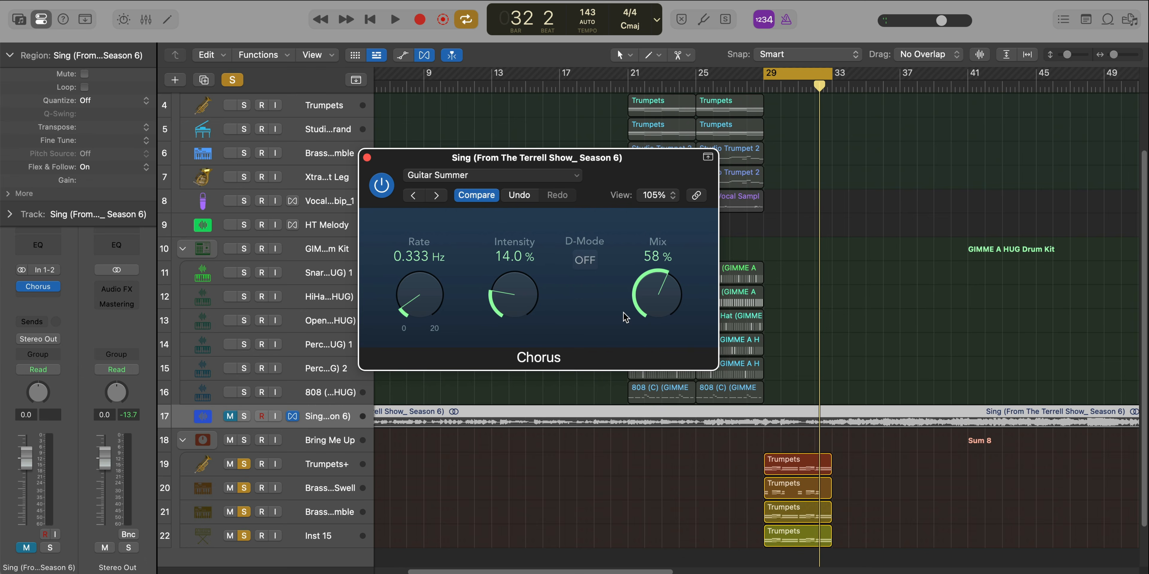
# Step: Set the Chorus mix to 35%, compare it with the effect bypassed, stop playback, and close the plug-in window
pyautogui.press('space')
pyautogui.moveTo(651, 317); pyautogui.dragTo(658, 335)
pyautogui.click(383, 185)
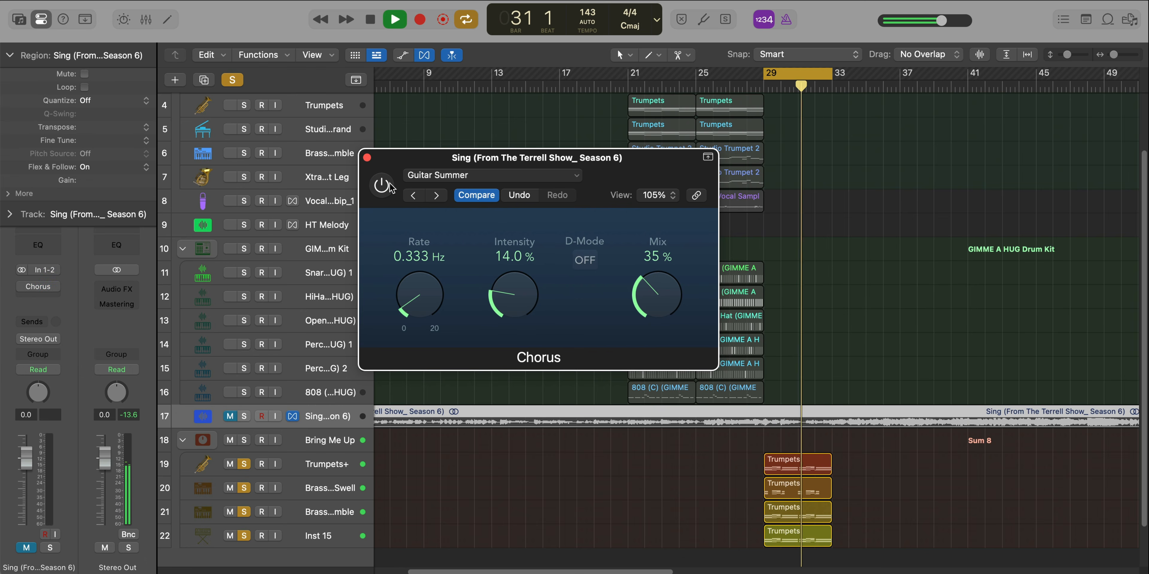
pyautogui.click(383, 186)
pyautogui.press('space')
pyautogui.click(367, 158)
# Step: Move the Chorus from the Sing sample channel to the Sum 8 channel below Gain in the mixer, and start playback
pyautogui.press('x')
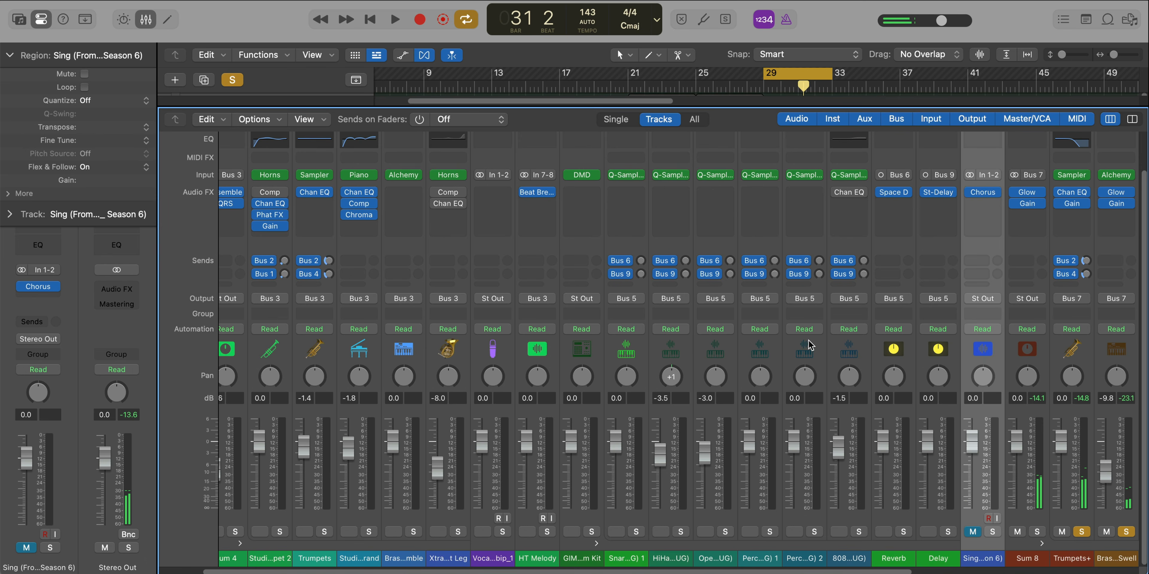
pyautogui.moveTo(1016, 216); pyautogui.dragTo(1016, 217)
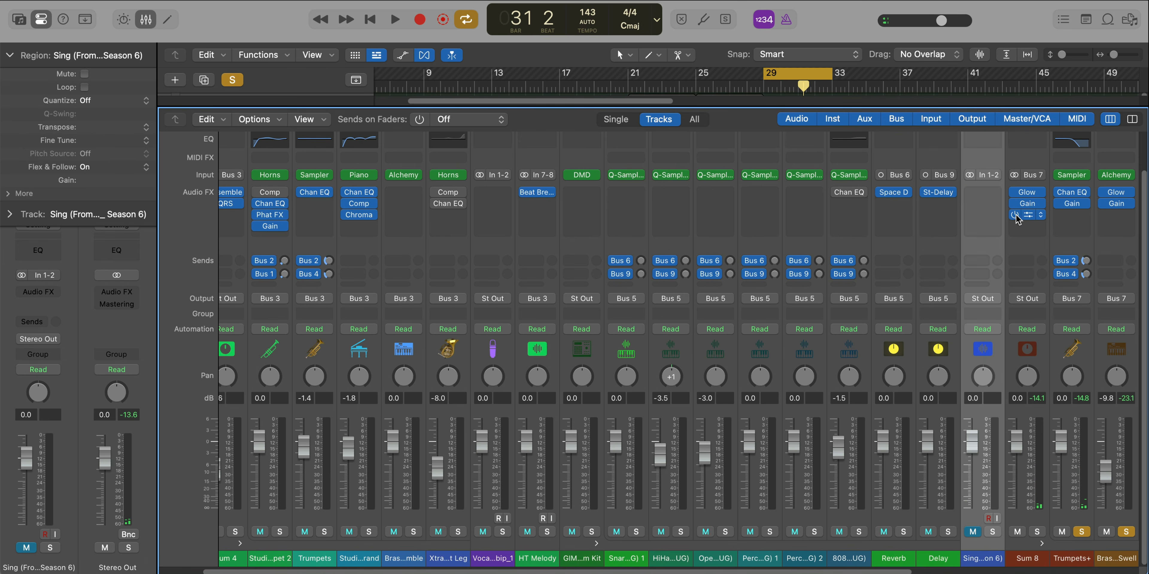
pyautogui.press('space')
pyautogui.press('x')
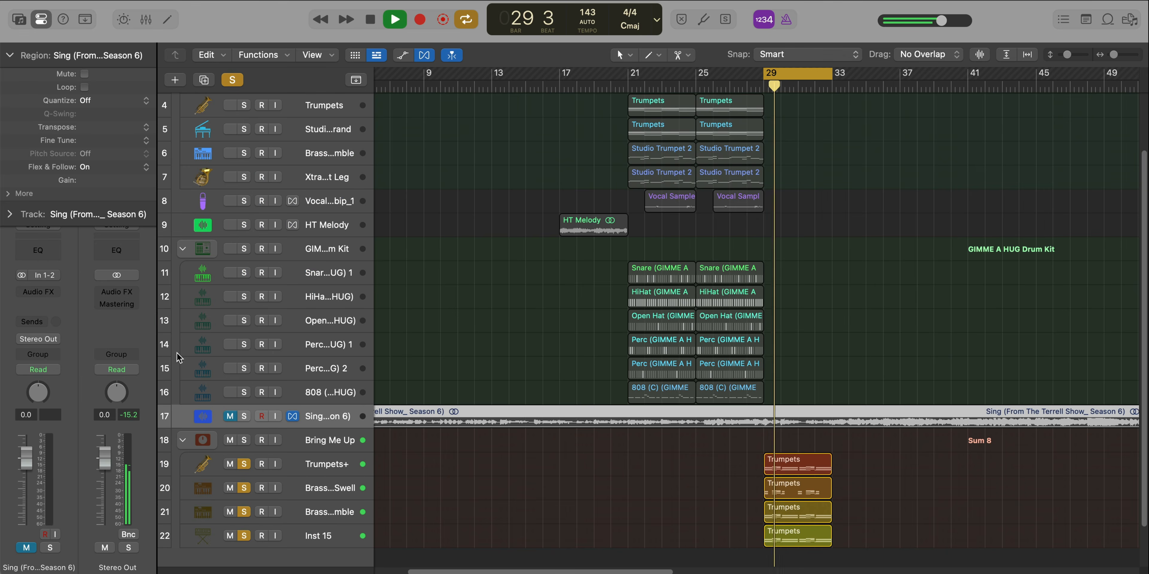
# Step: Audition the Chorus mix on the brass stack, leave it at 35%, close the plug-in window, and stop playback
pyautogui.click(315, 442)
pyautogui.click(38, 287)
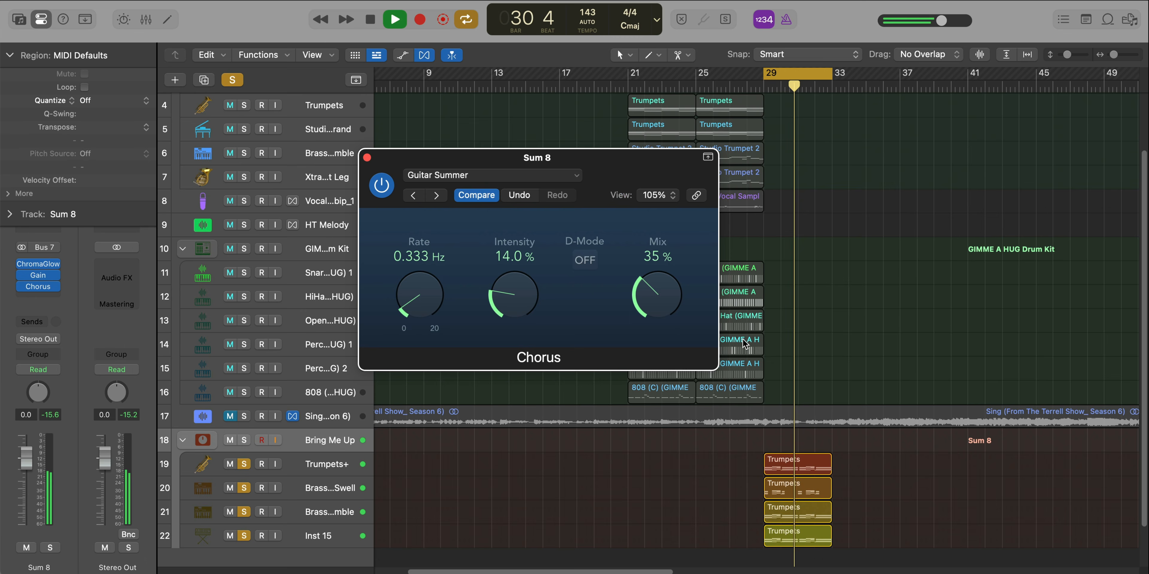
pyautogui.moveTo(654, 308); pyautogui.dragTo(651, 280)
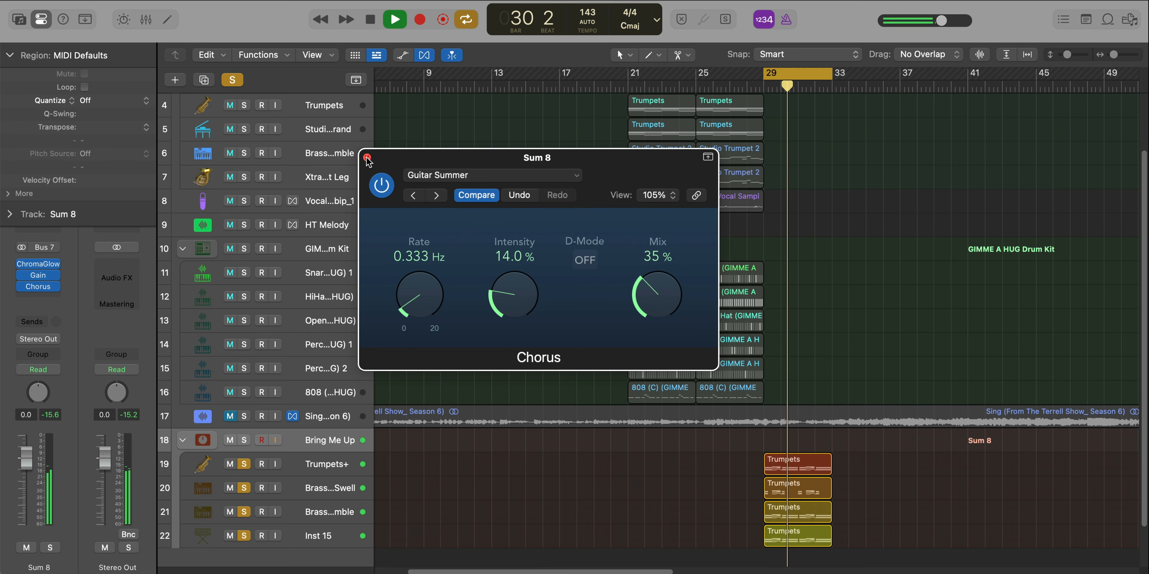
pyautogui.click(367, 158)
pyautogui.press('space')
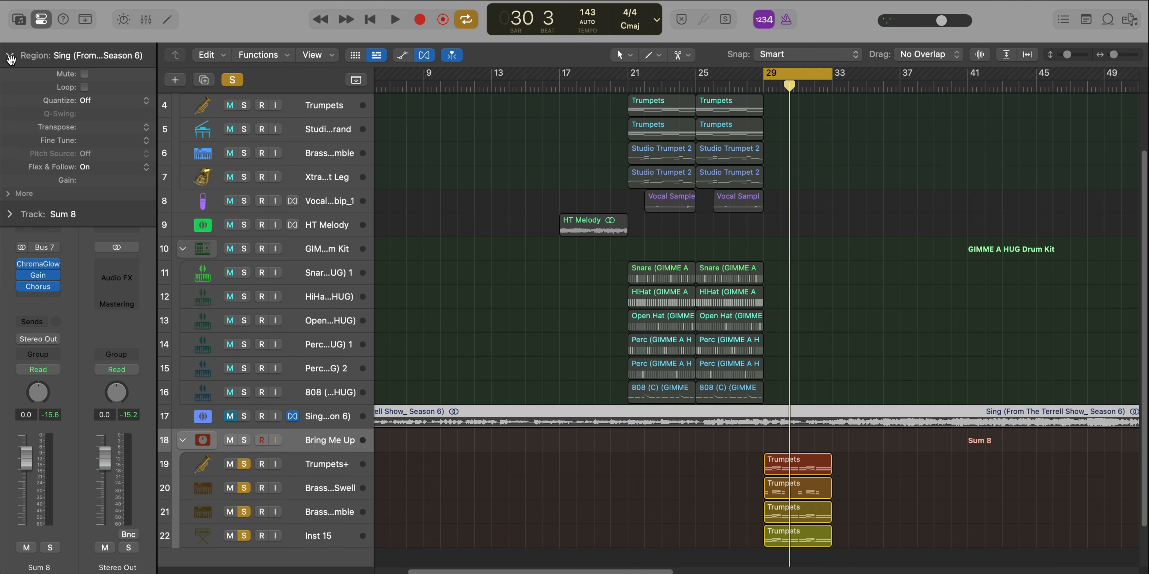
# Step: Add a Channel EQ to the Sum 8 channel and set its high cut to 2860 Hz at 12 dB/Oct during playback
pyautogui.click(10, 57)
pyautogui.click(38, 210)
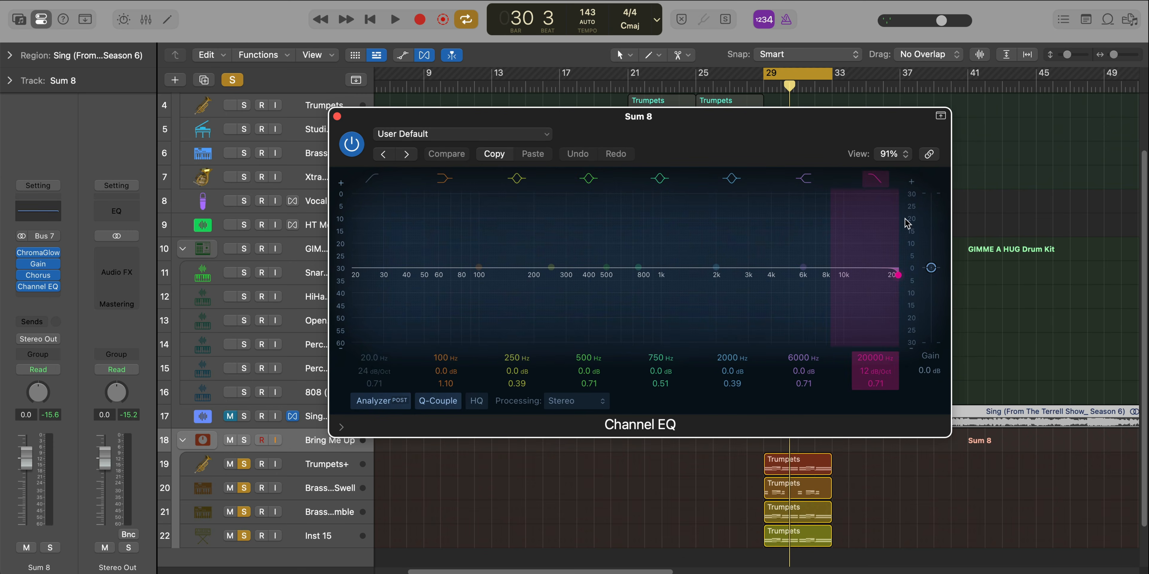
pyautogui.press('space')
pyautogui.moveTo(870, 358); pyautogui.dragTo(870, 388)
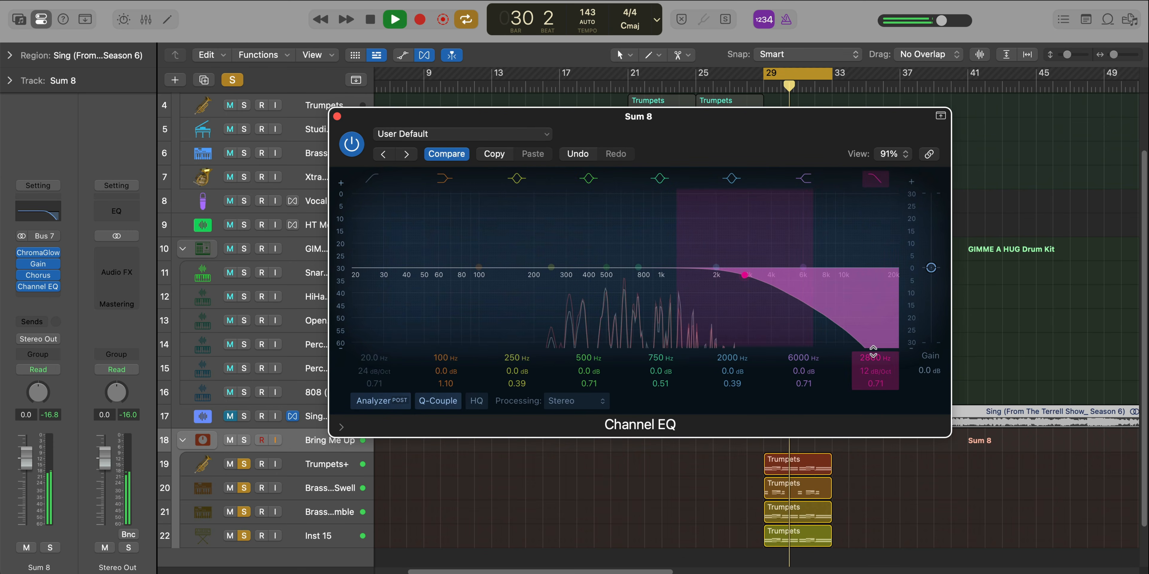
pyautogui.press('space')
pyautogui.press('space')
# Step: Set the EQ's low cut to 690 Hz, 18 dB/Oct, Q 0.57, raise its gain to +4.5 dB, and compare it with the effect bypassed
pyautogui.moveTo(361, 361); pyautogui.dragTo(361, 330)
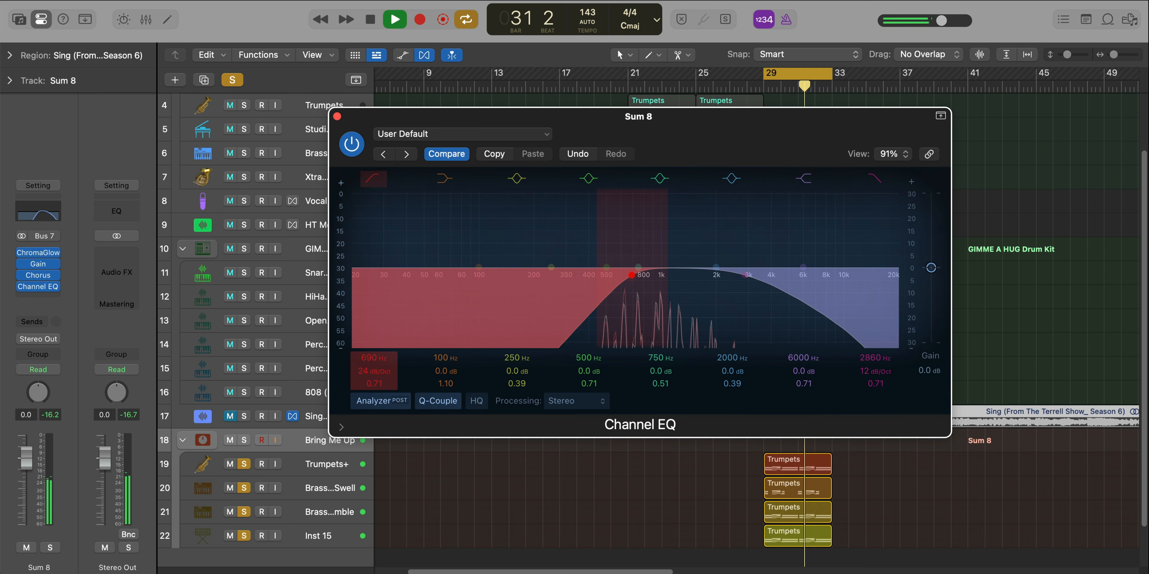
pyautogui.moveTo(373, 371); pyautogui.dragTo(381, 388)
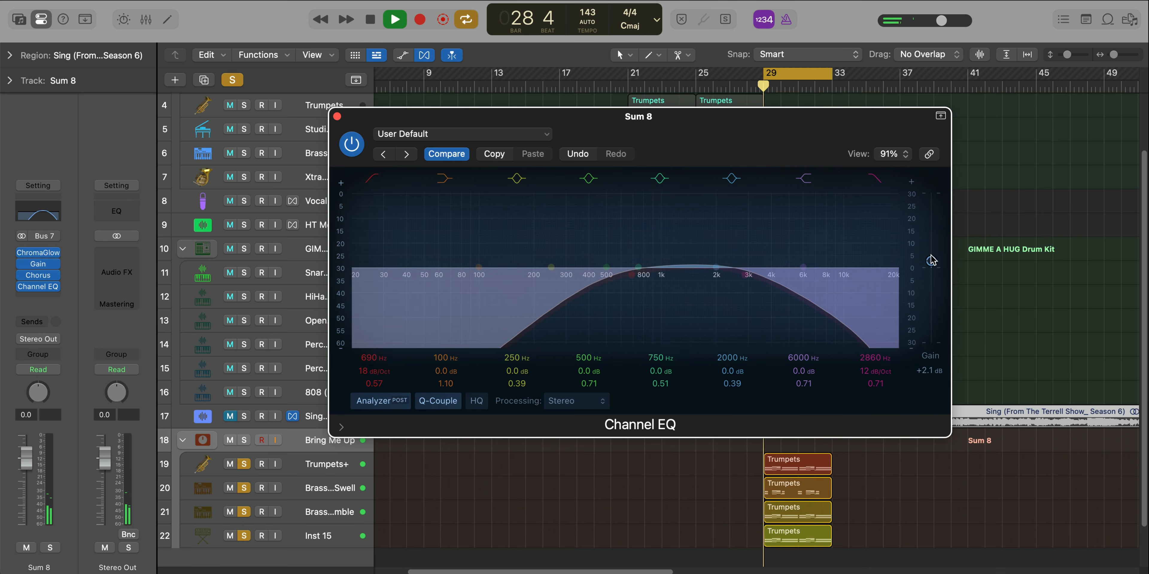
pyautogui.moveTo(932, 260); pyautogui.dragTo(931, 252)
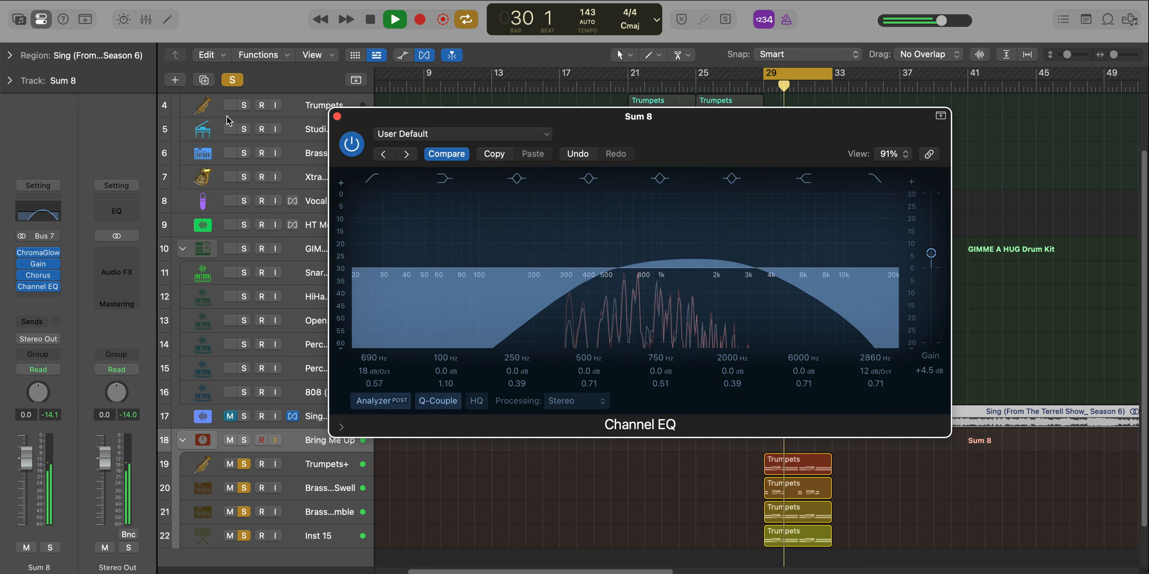
pyautogui.click(351, 144)
pyautogui.click(351, 144)
pyautogui.click(337, 116)
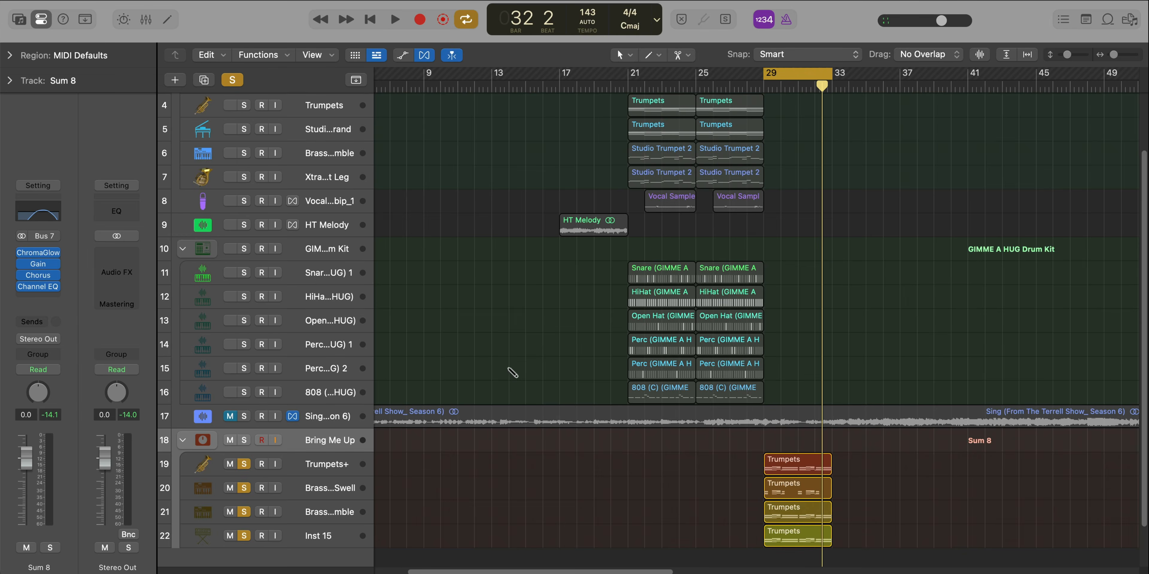
# Step: Add a Quantec Room Simulator to the Sum 8 channel, load its Ship Room preset, audition it, and close the plug-in window
pyautogui.hotkey('ctrl', 'p')
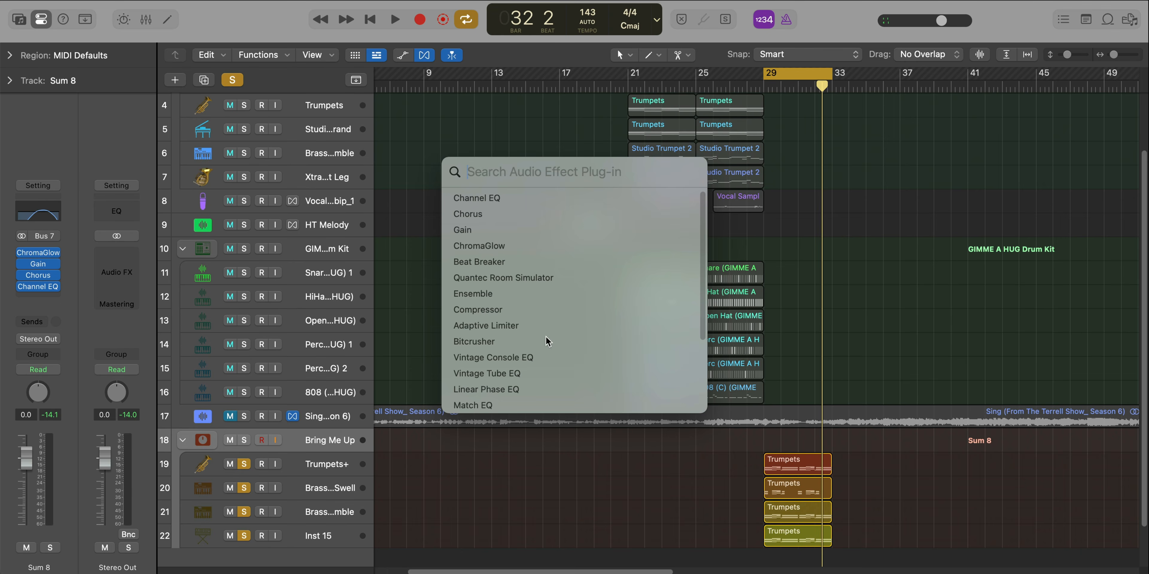
pyautogui.click(548, 278)
pyautogui.moveTo(629, 147); pyautogui.dragTo(514, 94)
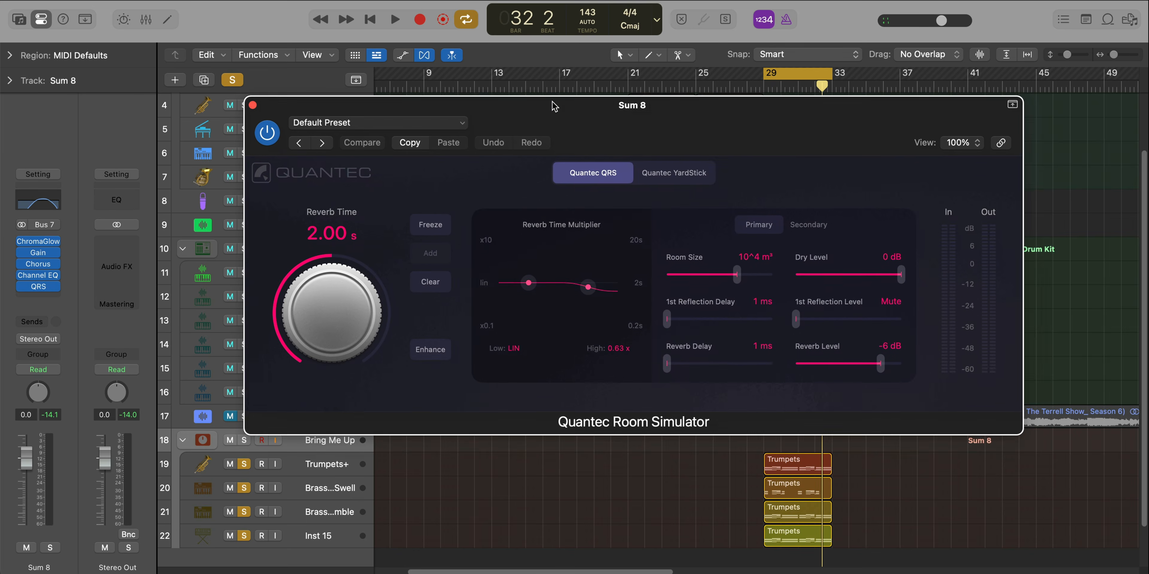
pyautogui.click(438, 121)
pyautogui.moveTo(397, 455)
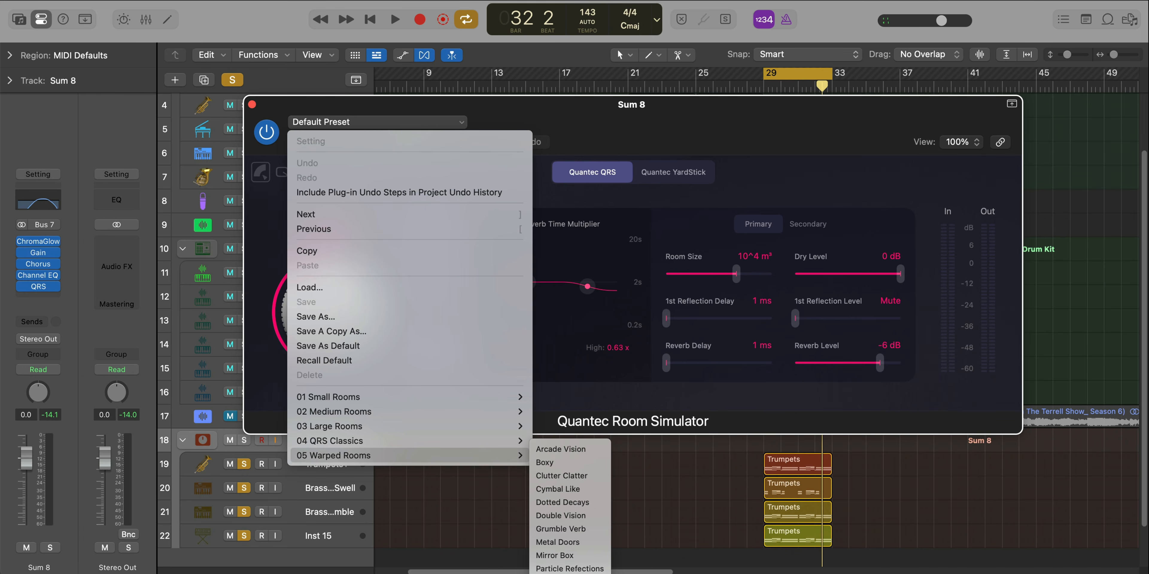
pyautogui.click(568, 573)
pyautogui.press('space')
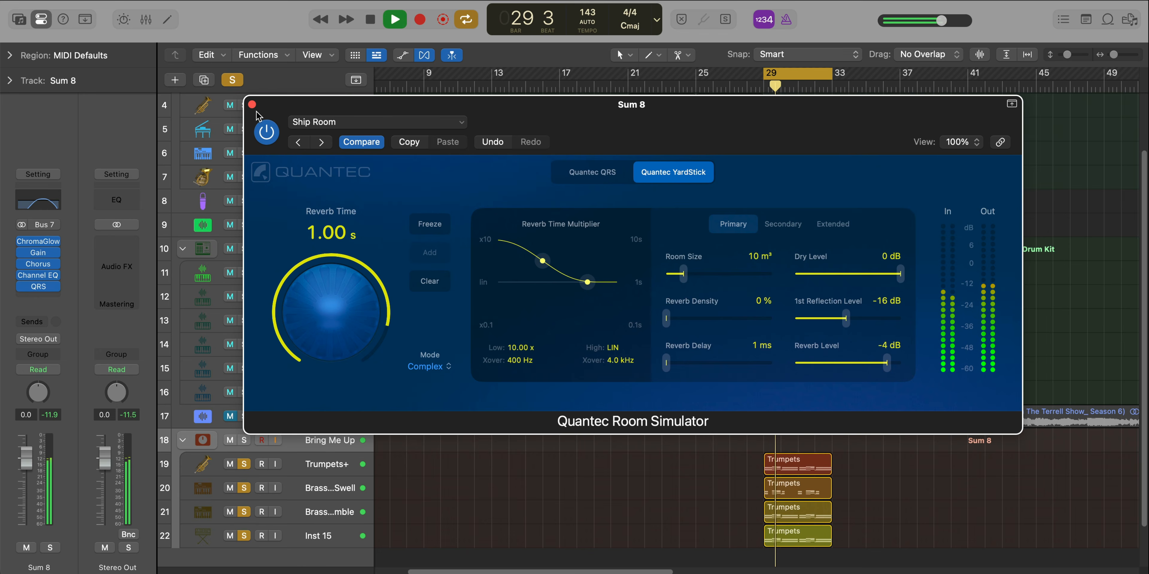
pyautogui.click(252, 105)
# Step: Copy the HiHat region to bar 29, turn off solo on the brass stack tracks, and play the section
pyautogui.scroll(-3, 581, 310)
pyautogui.hscroll(-3, 580, 311)
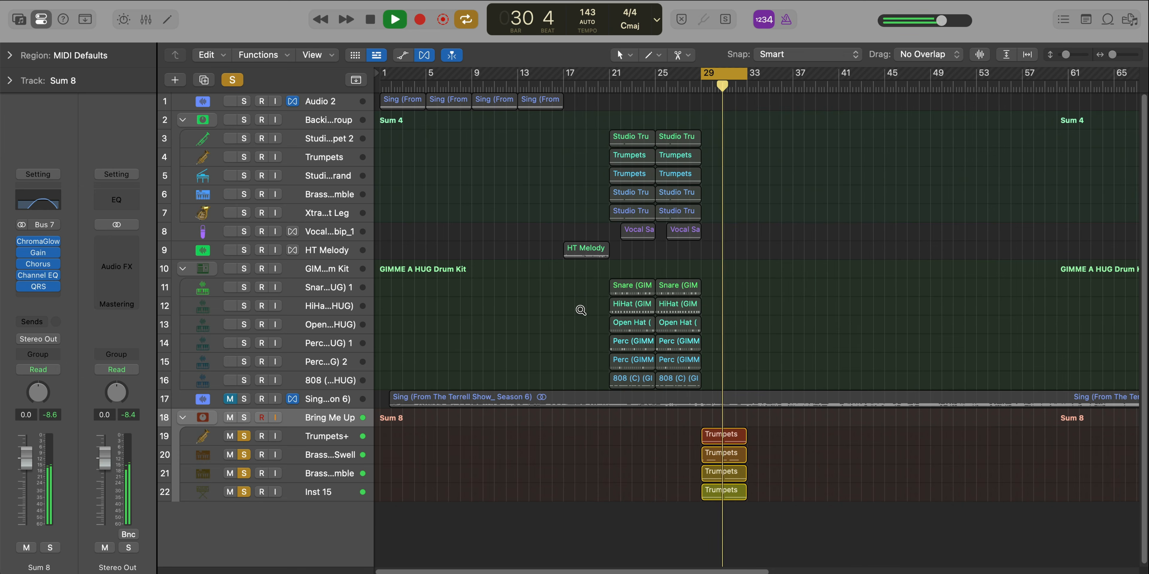
pyautogui.scroll(-1, 581, 310)
pyautogui.press('space')
pyautogui.click(314, 293)
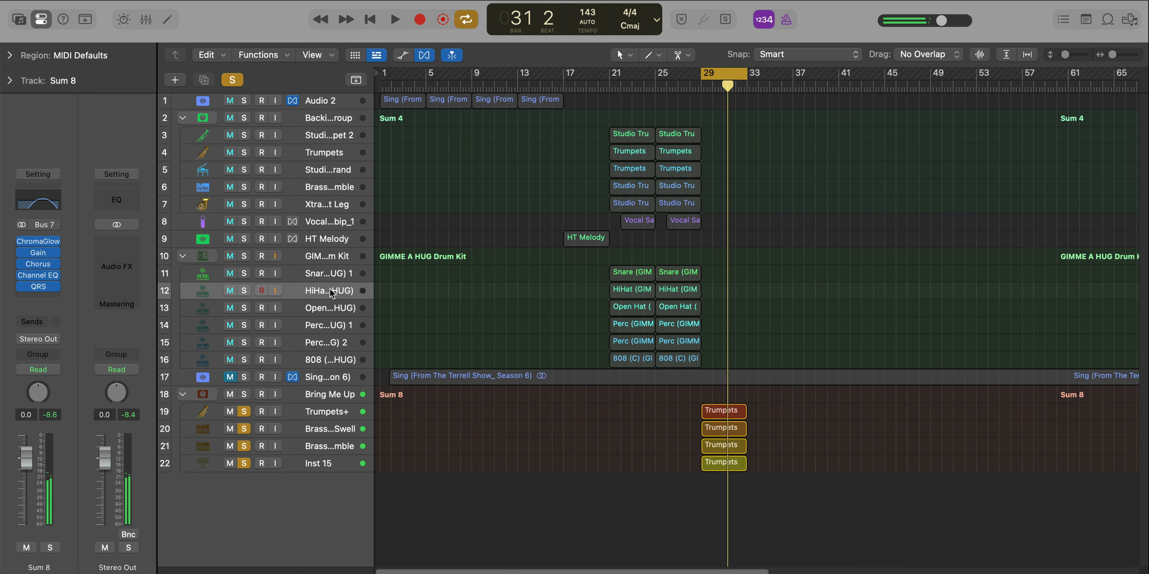
pyautogui.click(245, 410)
pyautogui.press('space')
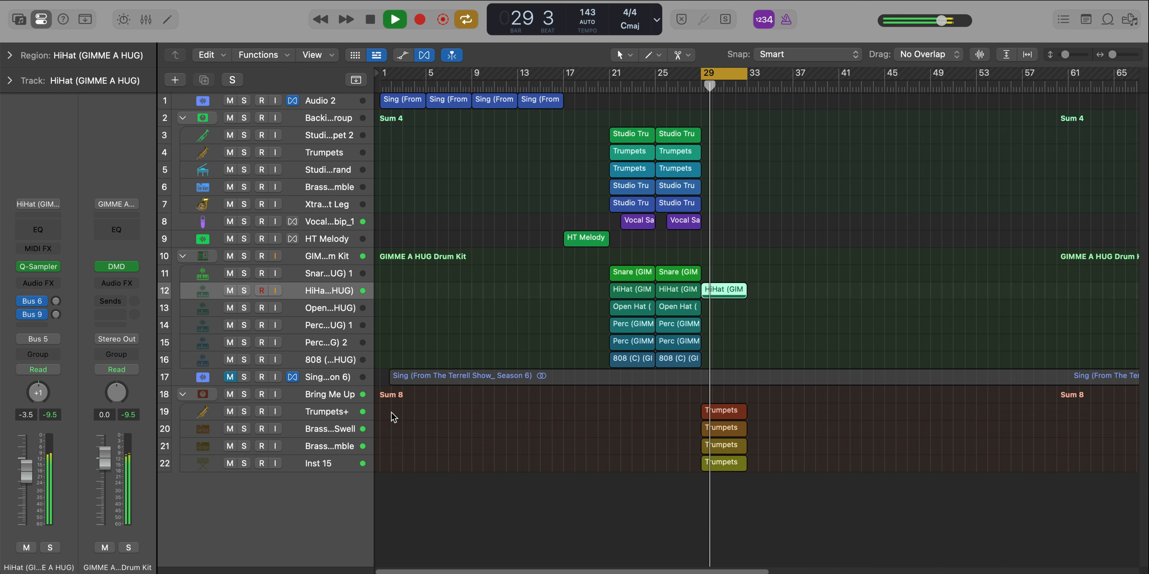
# Step: Select the Bring Me Up brass stack and lower its Sum 8 volume while the section plays
pyautogui.moveTo(279, 403); pyautogui.dragTo(277, 399)
pyautogui.click(319, 392)
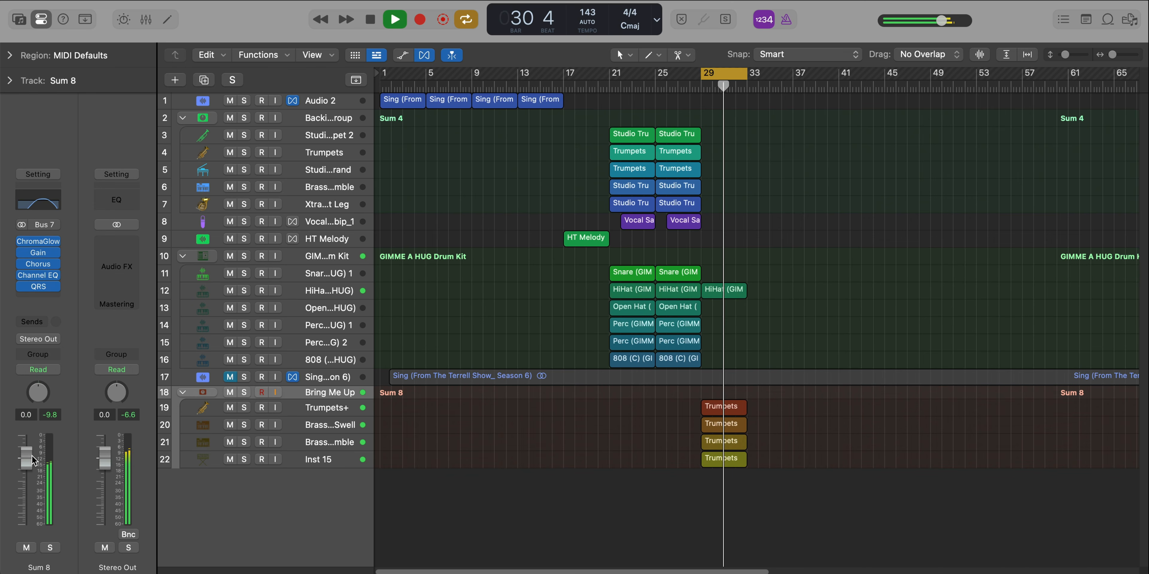
pyautogui.moveTo(32, 462)
pyautogui.mouseDown()
pyautogui.moveTo(32, 491)
pyautogui.moveTo(32, 476)
pyautogui.mouseUp()
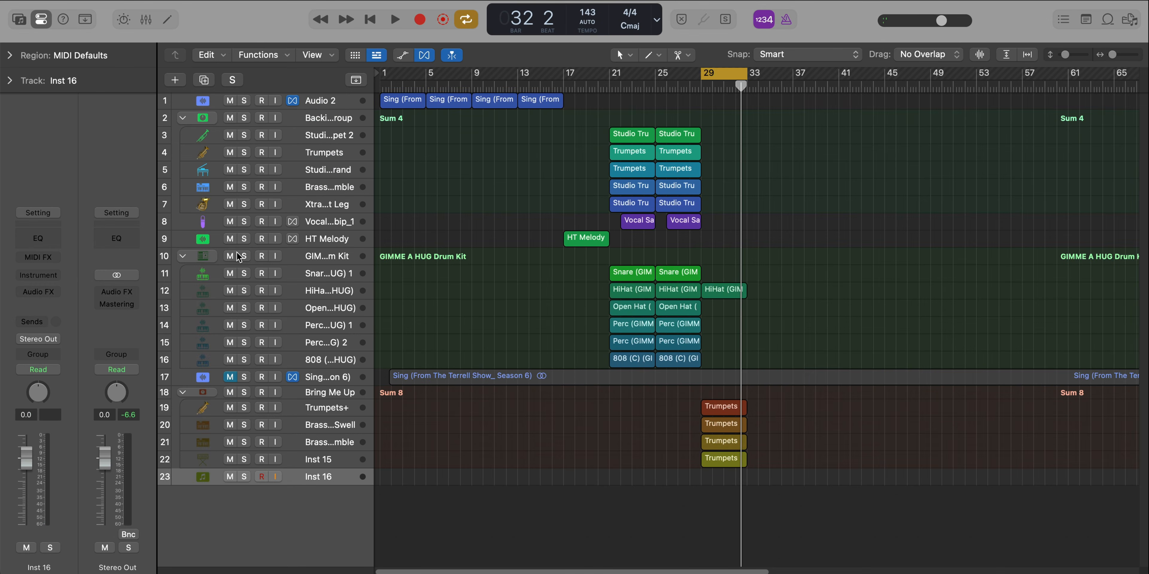
# Step: Load ES2 on the new Inst 16 track, set oscillator 1 to a sine wave, and move the oscillator mix fully to oscillator 1
pyautogui.press('alt+super+i')
pyautogui.write('es2')
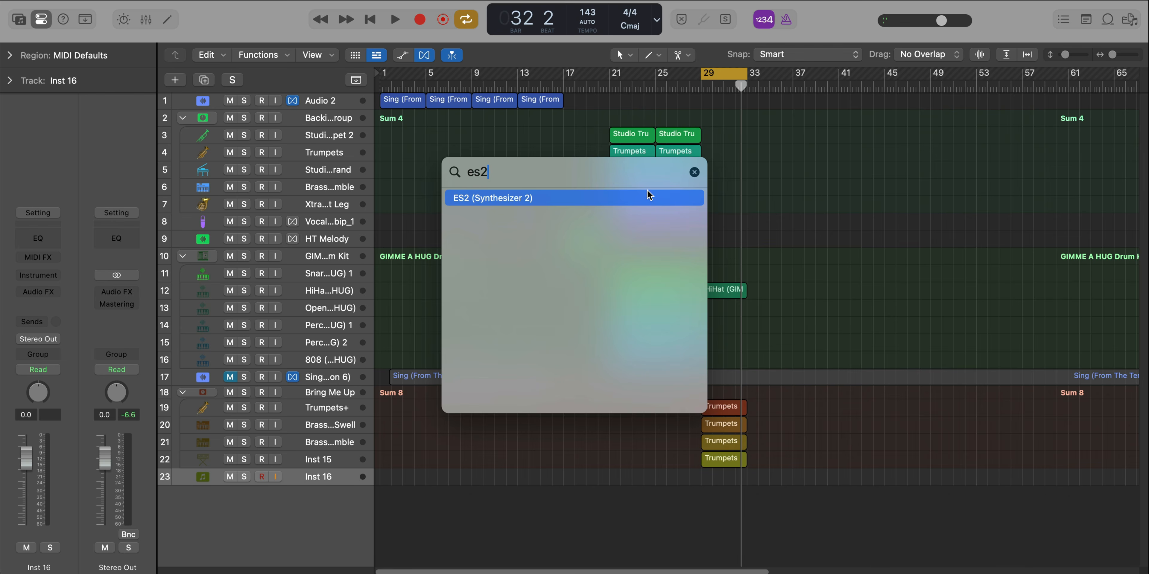
pyautogui.click(495, 198)
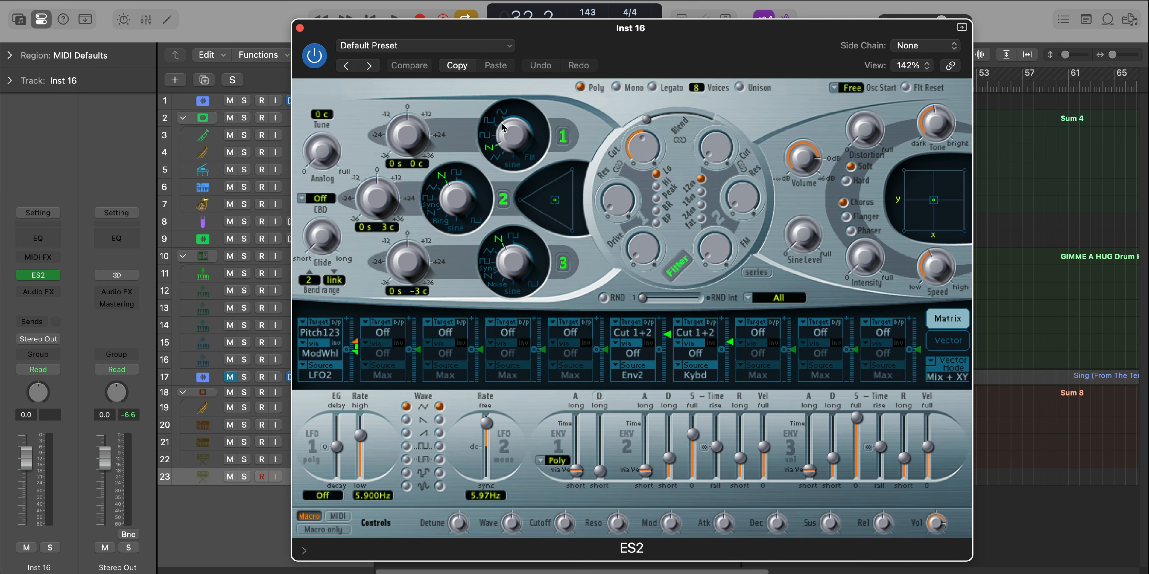
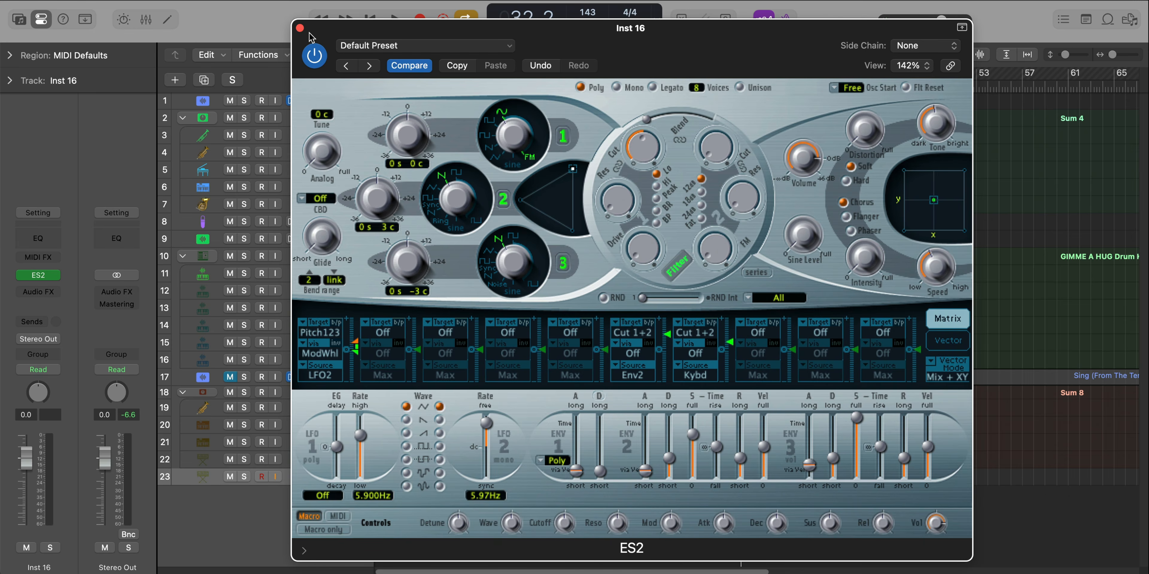
pyautogui.click(300, 28)
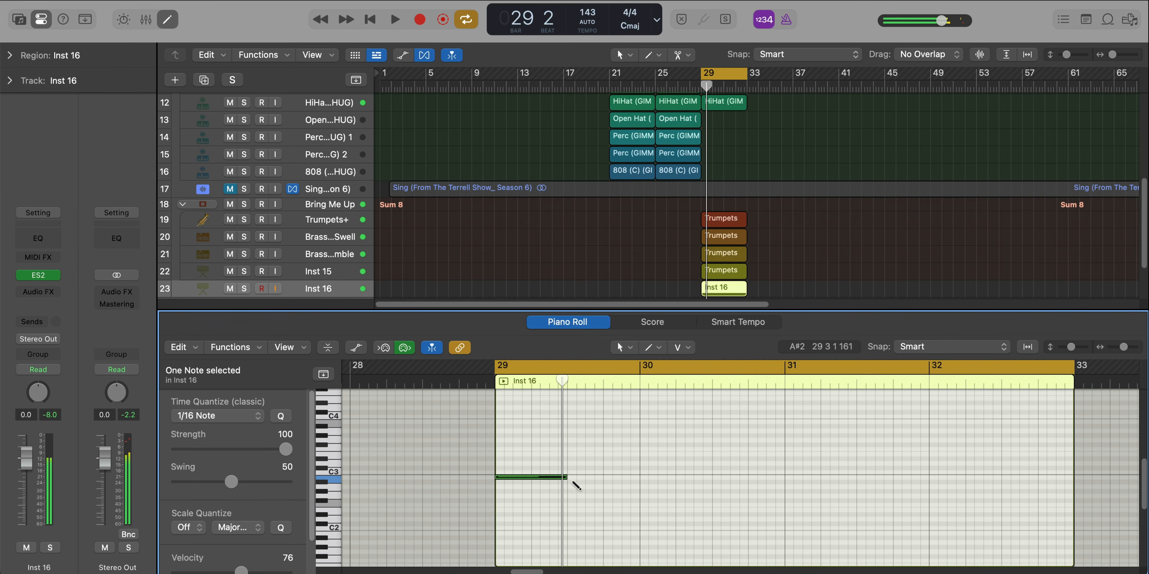
# Step: Draw a descending bass line on Inst 16 from bar 29, with half-bar B2 and A#2 notes and a one-bar G#2
pyautogui.moveTo(574, 482); pyautogui.dragTo(576, 485)
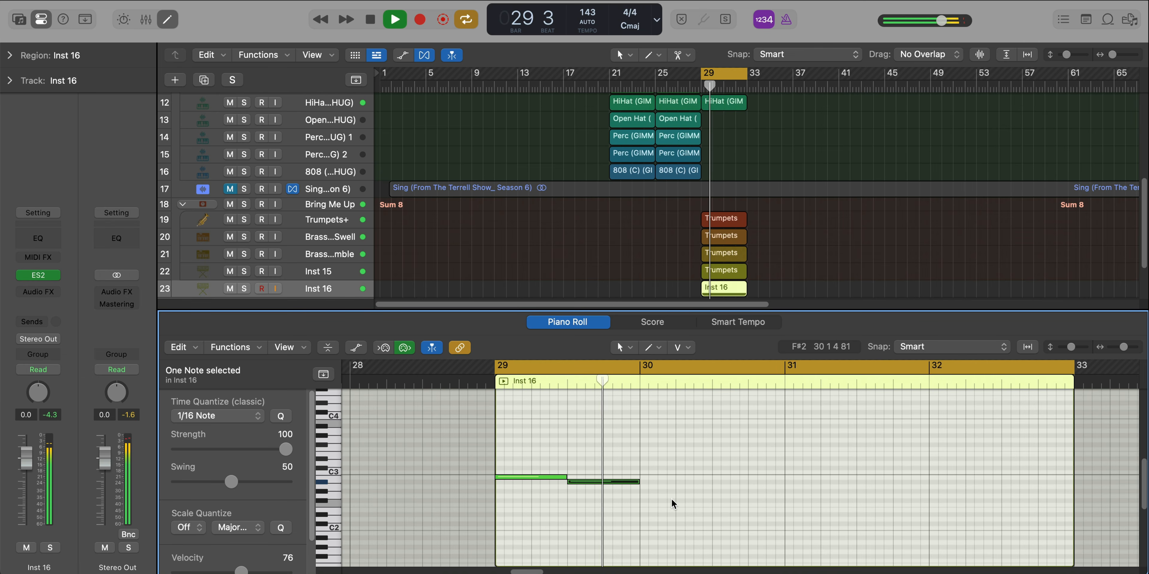
pyautogui.click(641, 491)
pyautogui.moveTo(710, 491)
pyautogui.mouseDown()
pyautogui.moveTo(799, 496)
pyautogui.moveTo(784, 498)
pyautogui.mouseUp()
# Step: Transpose the three bass notes down one octave, set their velocity to 127, and audition them
pyautogui.moveTo(845, 520); pyautogui.dragTo(505, 431)
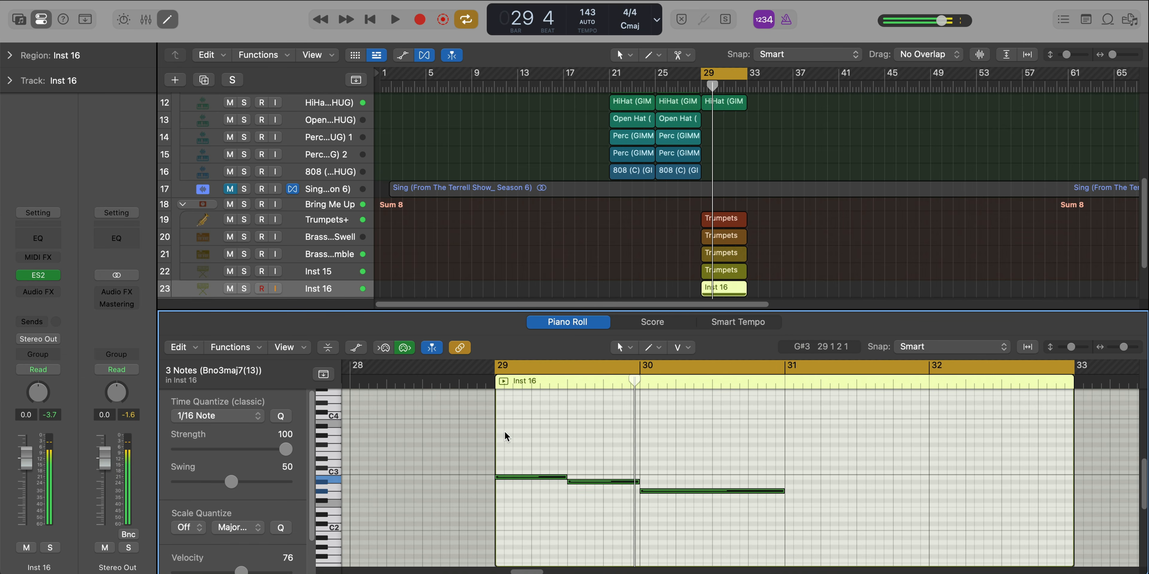
pyautogui.hotkey('alt', 'shift', 'Down')
pyautogui.moveTo(242, 572); pyautogui.dragTo(435, 569)
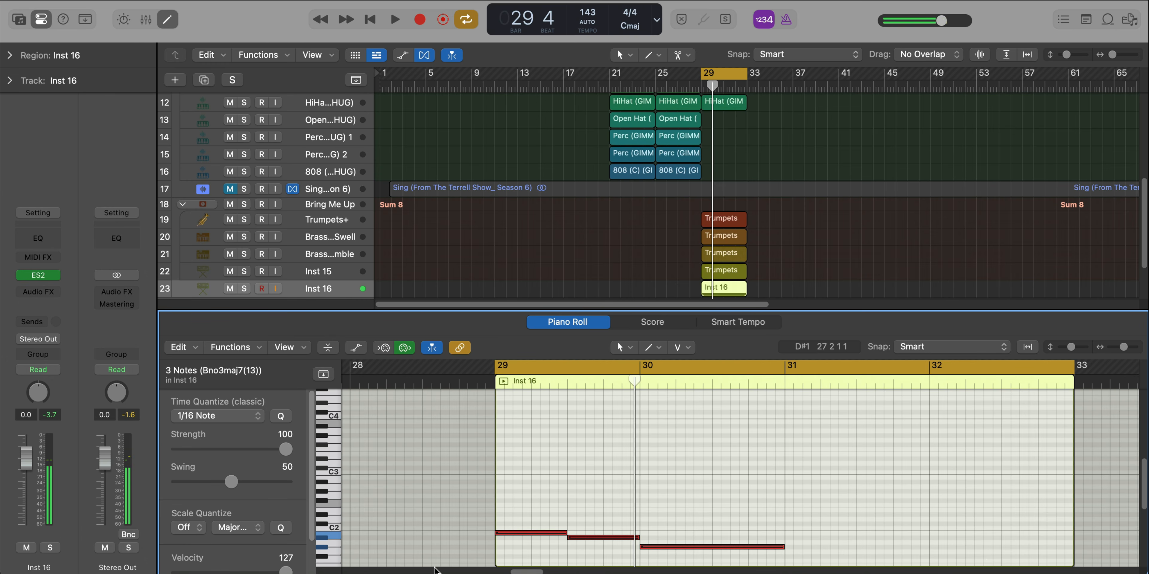
pyautogui.press('space')
pyautogui.scroll(-3, 598, 528)
pyautogui.scroll(-3, 597, 529)
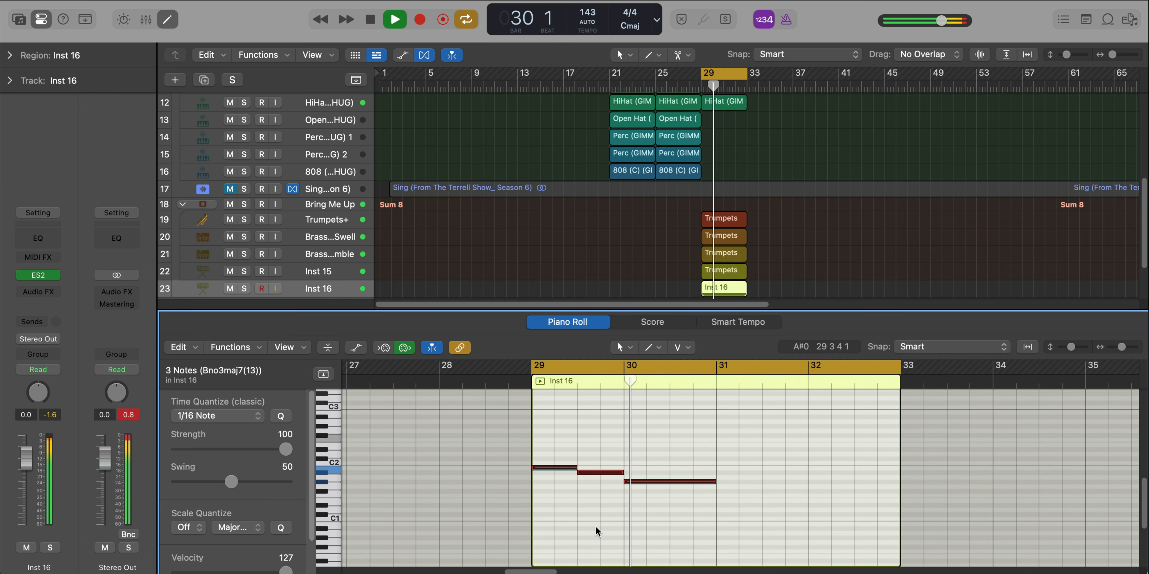
pyautogui.click(699, 529)
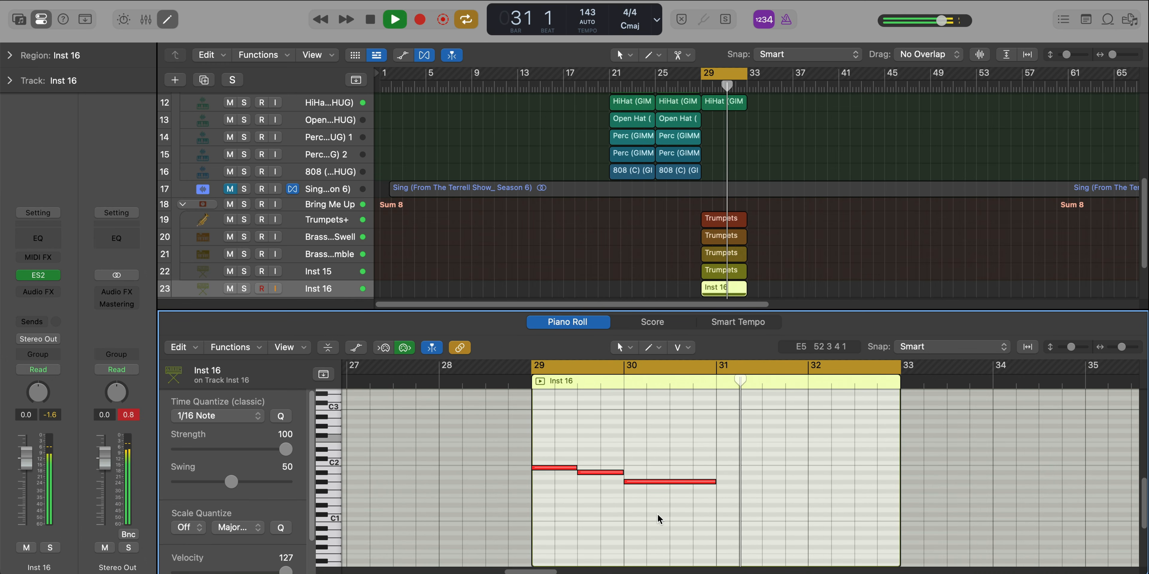
pyautogui.press('space')
# Step: Repeat the three-note bass pattern from bar 31 to fill the Inst 16 region, and play it back
pyautogui.moveTo(714, 522); pyautogui.dragTo(517, 439)
pyautogui.press('super+r')
pyautogui.press('space')
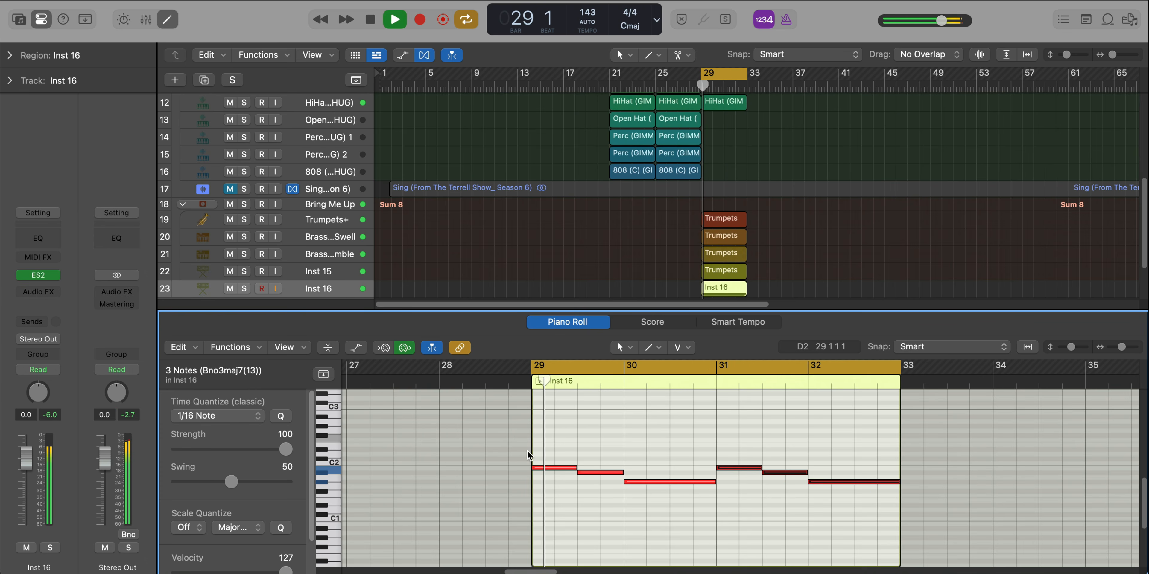
pyautogui.scroll(-1, 531, 457)
# Step: Add a Channel EQ to Inst 16, pull its high cut down into the low frequencies, audition it, and close the plug-in window
pyautogui.press('space')
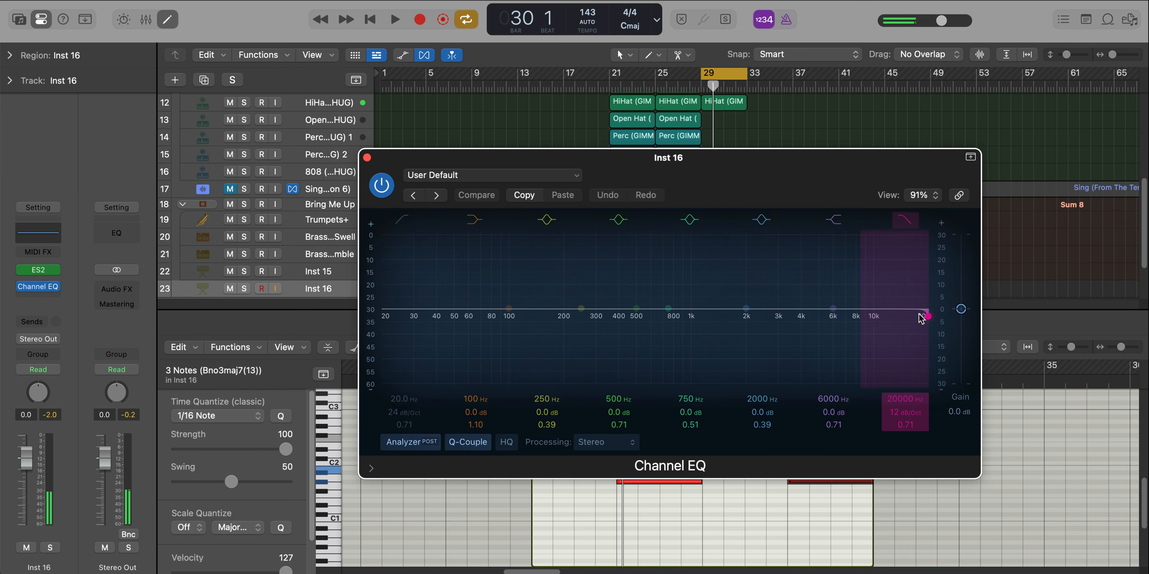
pyautogui.moveTo(926, 317); pyautogui.dragTo(483, 318)
pyautogui.press('space')
pyautogui.click(367, 157)
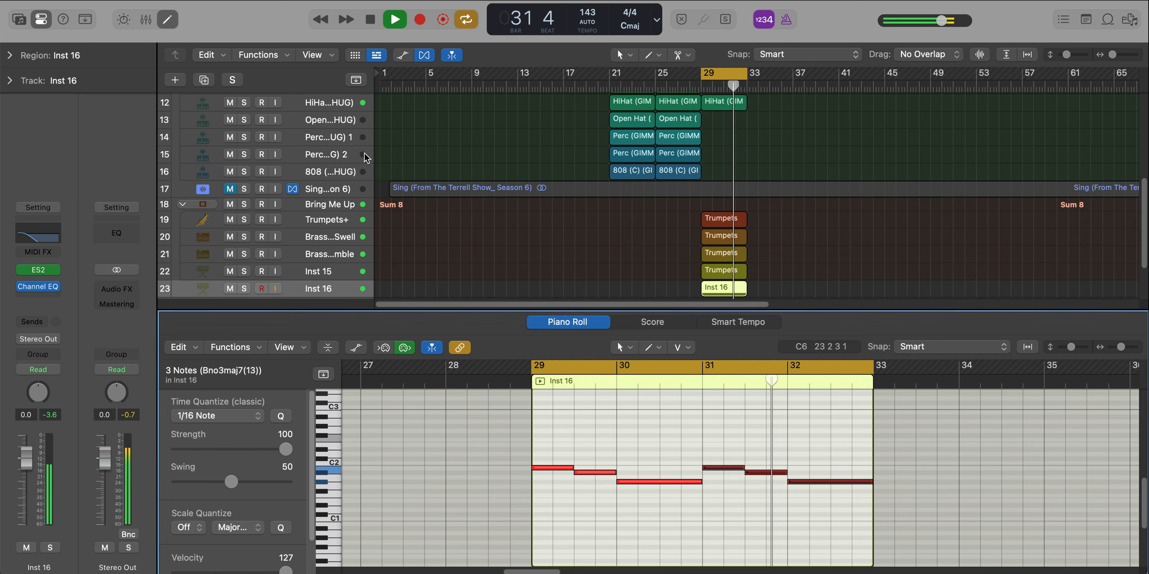
# Step: Close the Piano Roll, lower the Inst 16 volume to -1.2 dB during playback, and stop
pyautogui.press('p')
pyautogui.press('super+Left')
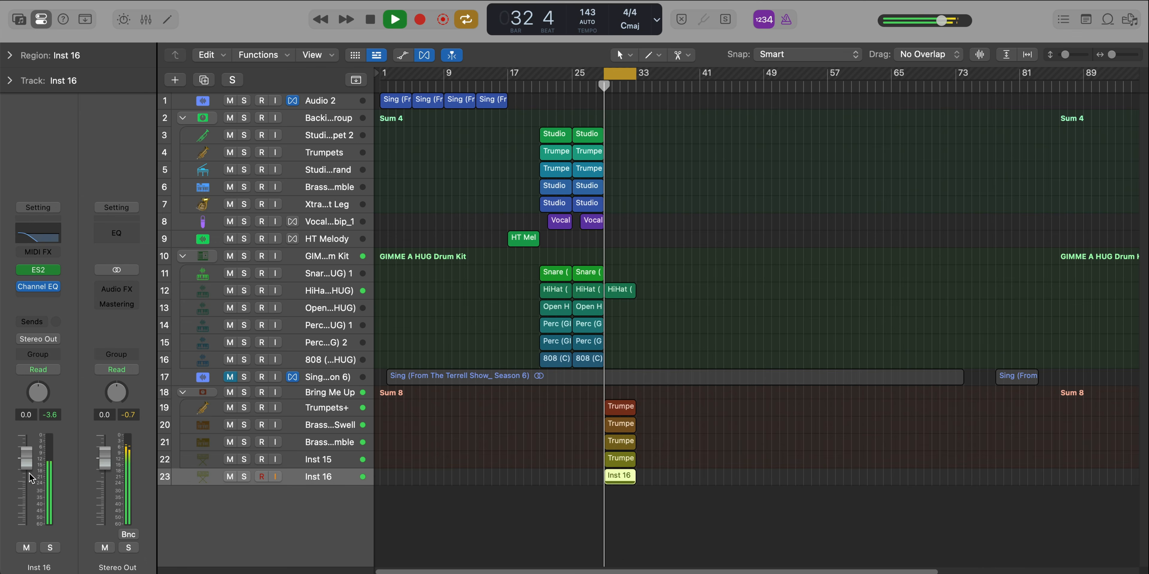
pyautogui.moveTo(24, 464); pyautogui.dragTo(26, 472)
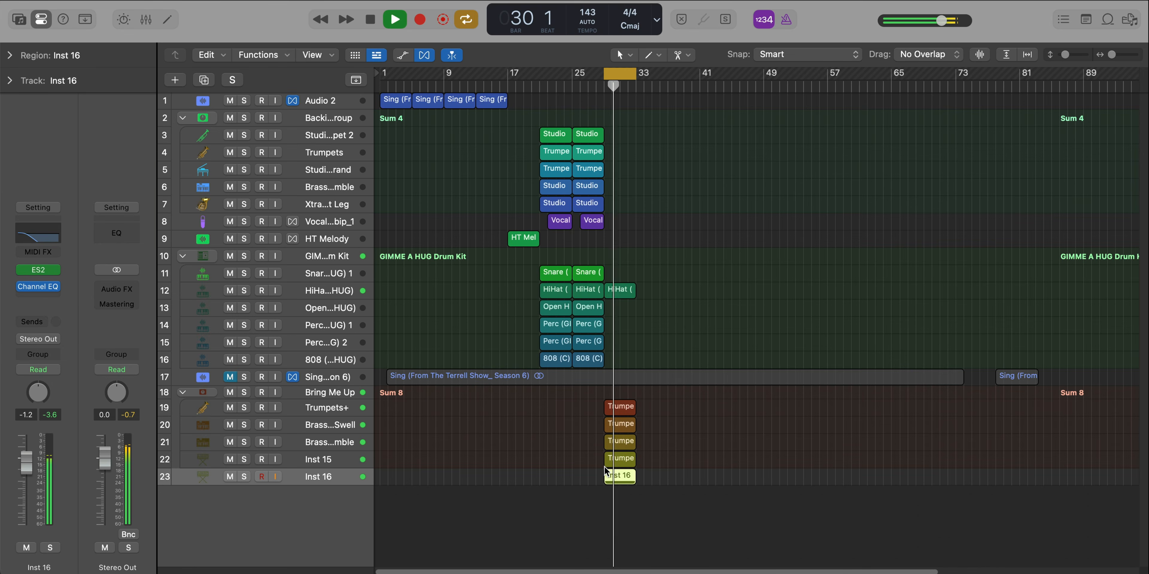
pyautogui.press('space')
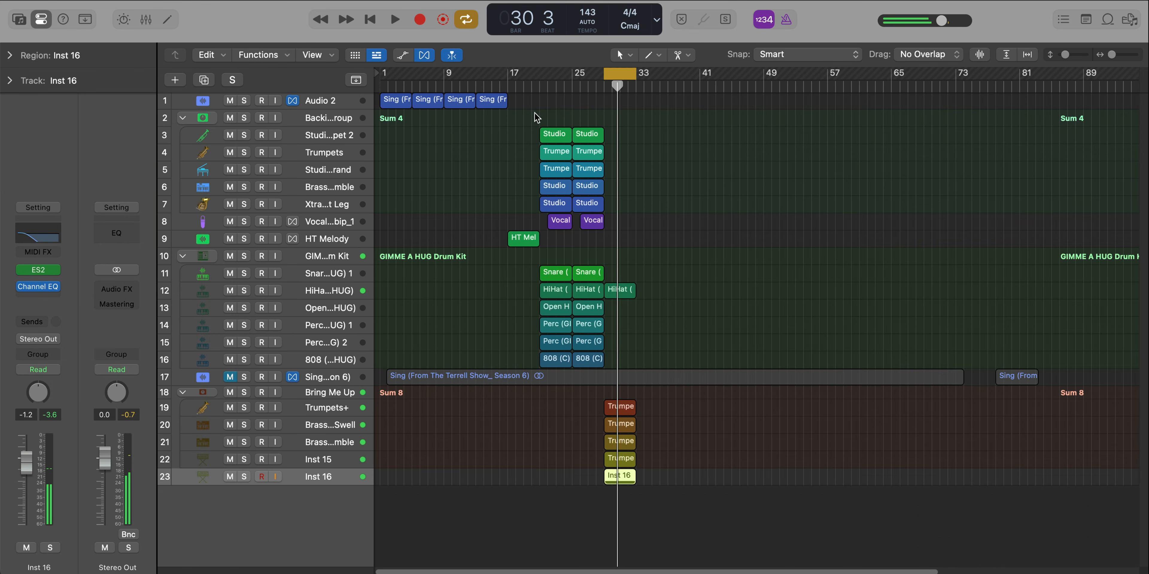
# Step: Copy the melody, vocal, and drum regions from bars 21–28 to bar 33, and play into them with Cycle mode off
pyautogui.moveTo(550, 122); pyautogui.dragTo(602, 364)
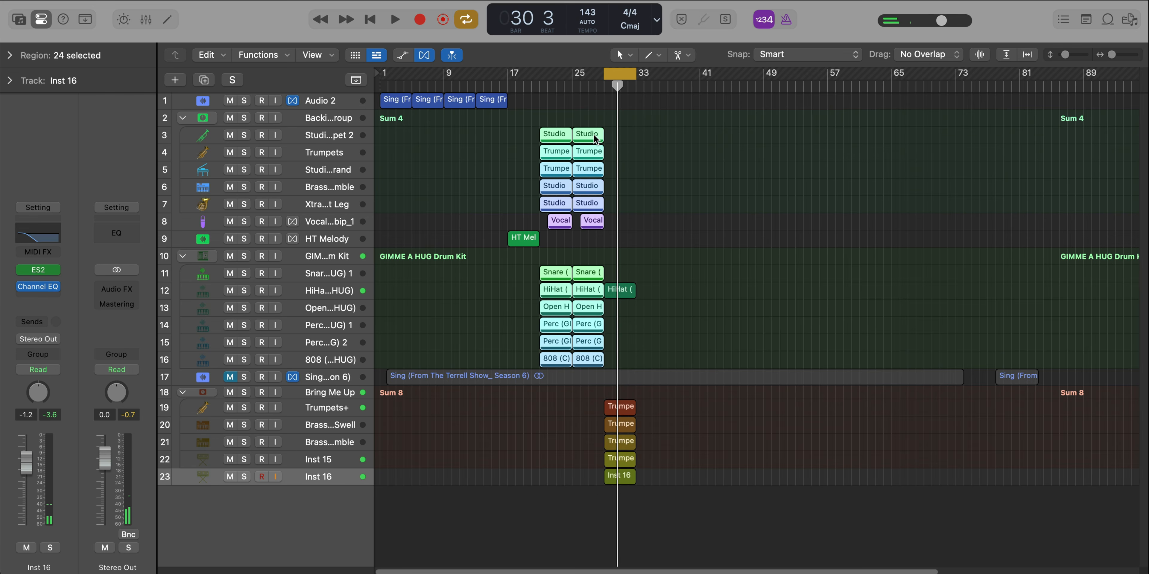
pyautogui.moveTo(595, 140); pyautogui.dragTo(692, 140)
pyautogui.press('space')
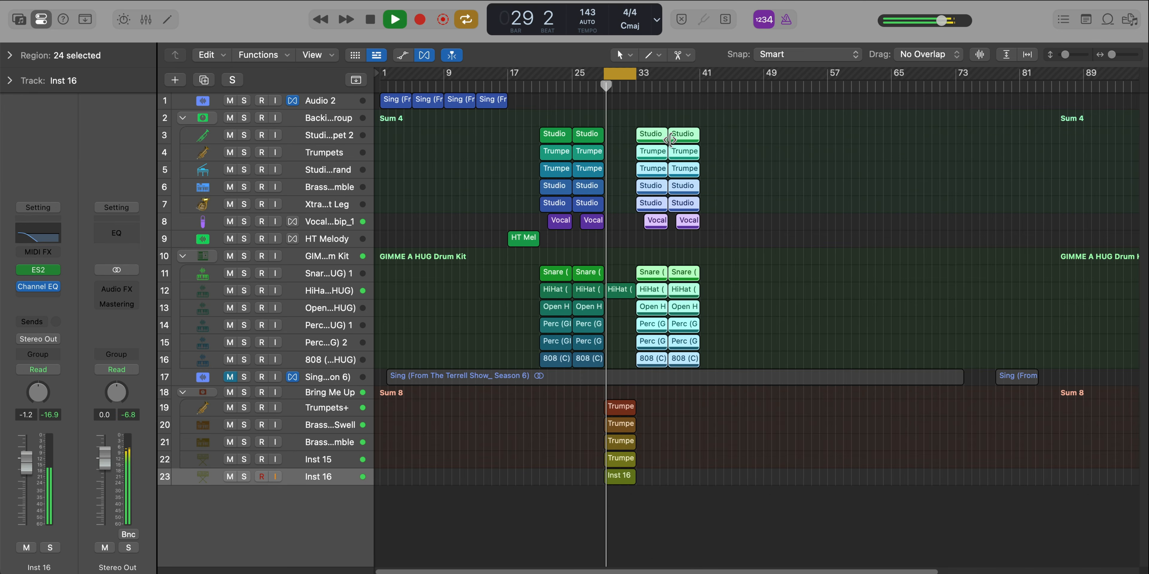
pyautogui.press('c')
pyautogui.keyDown('ctrl'); pyautogui.keyDown('alt'); pyautogui.click(626, 154); pyautogui.keyUp('alt'); pyautogui.keyUp('ctrl')
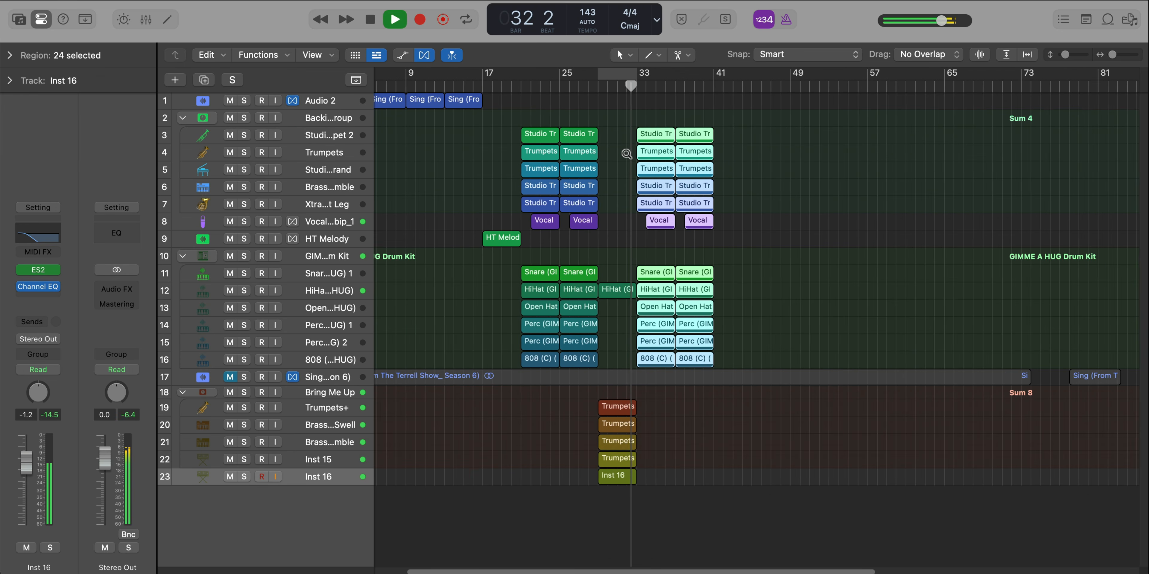
pyautogui.keyDown('ctrl'); pyautogui.keyDown('alt'); pyautogui.click(627, 154); pyautogui.keyUp('alt'); pyautogui.keyUp('ctrl')
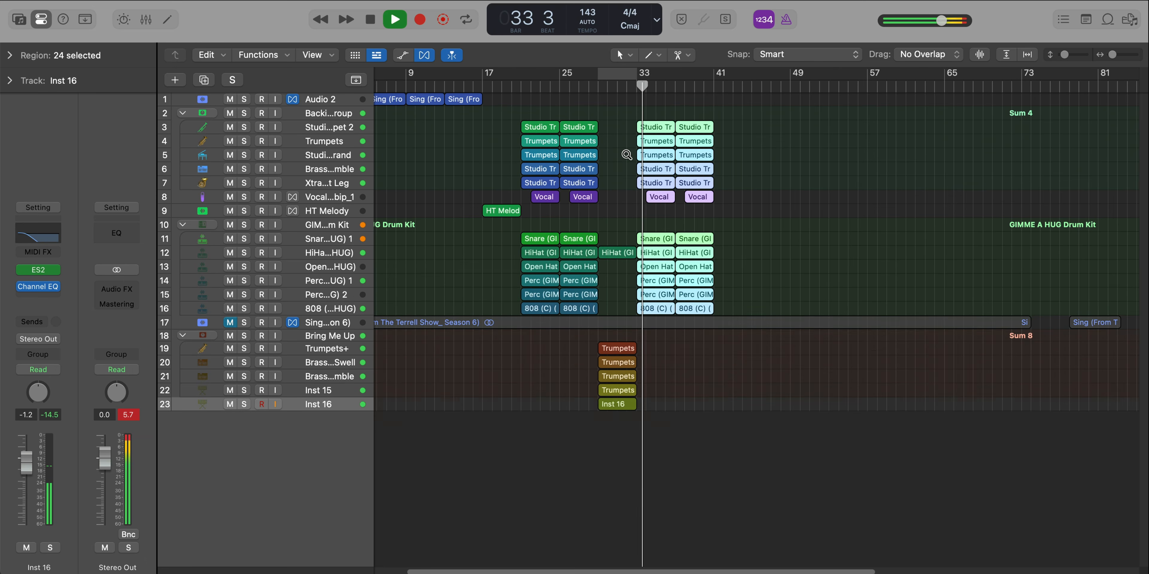
pyautogui.scroll(1, 626, 154)
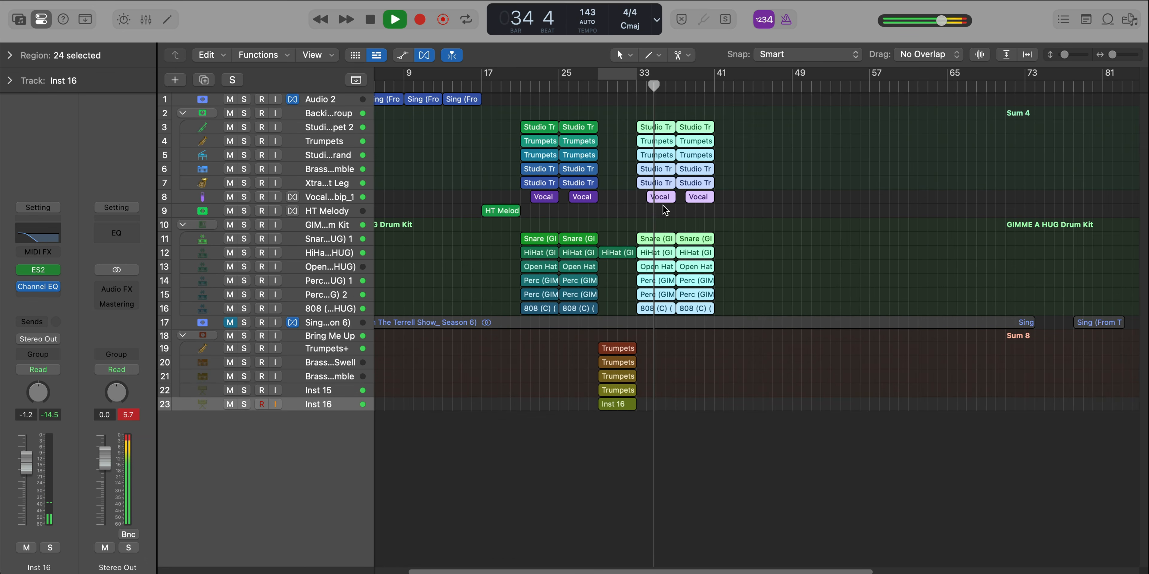
# Step: Mute all tracks, show the global tracks, and create a new tempo set named I MISS YOU
pyautogui.scroll(-2, 674, 221)
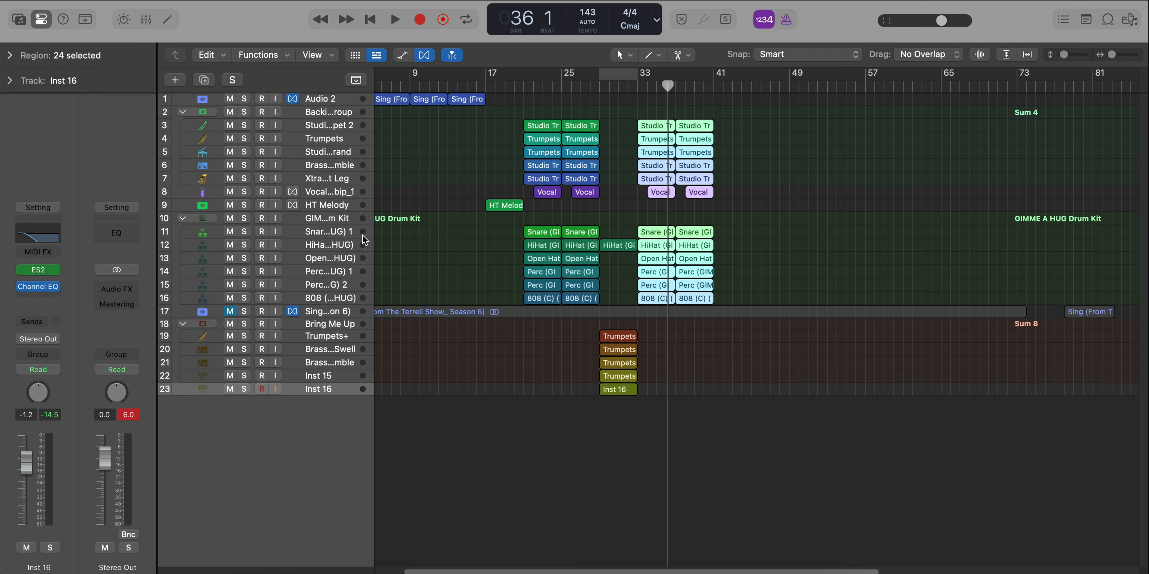
pyautogui.moveTo(230, 102); pyautogui.dragTo(240, 310)
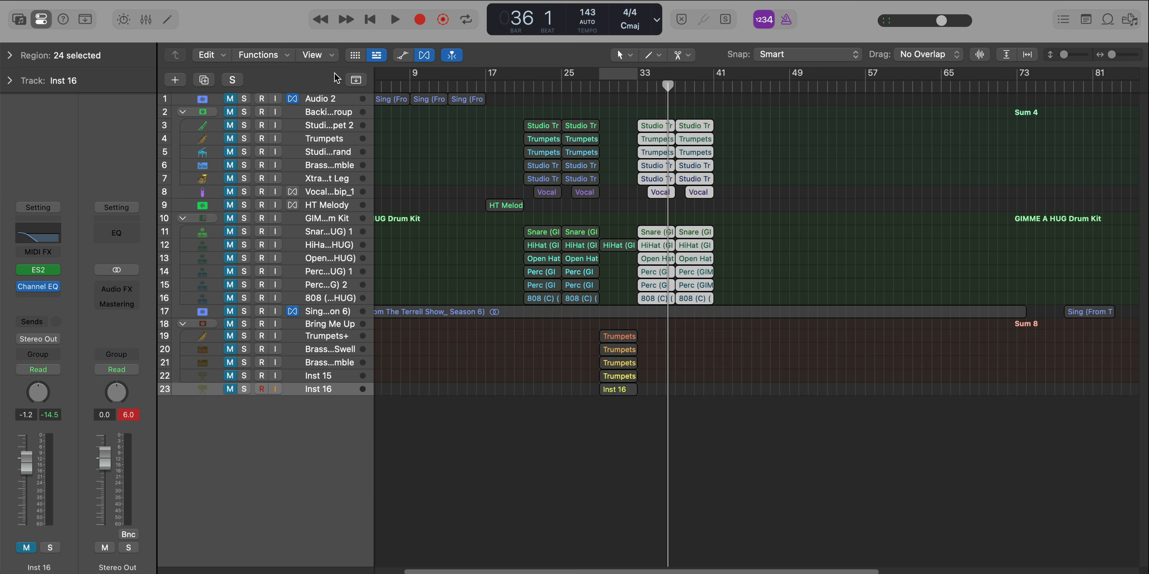
pyautogui.click(355, 80)
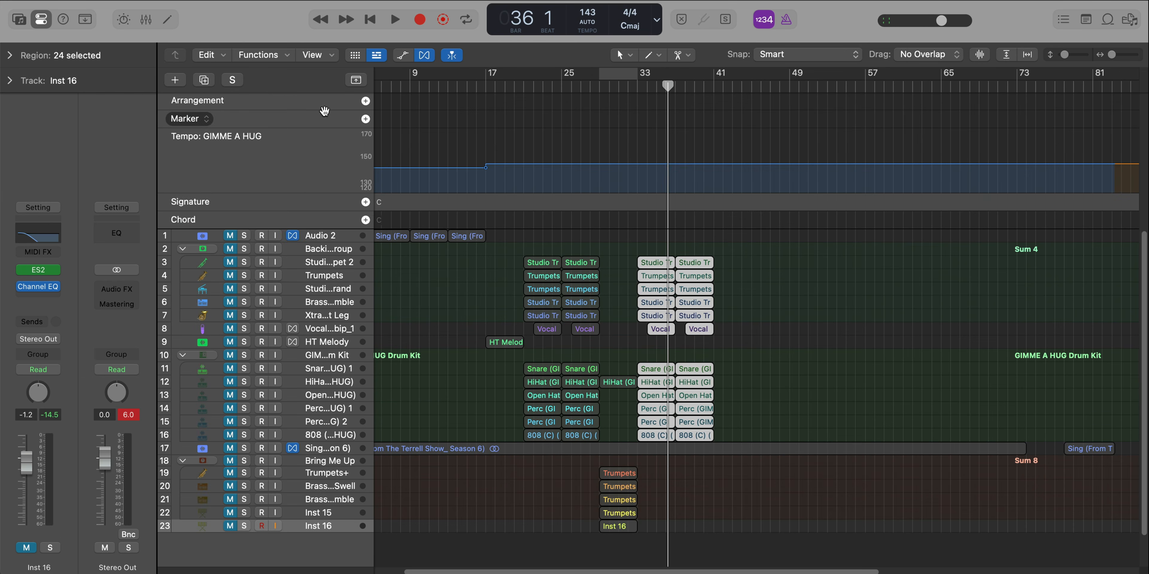
pyautogui.click(252, 137)
pyautogui.moveTo(243, 150)
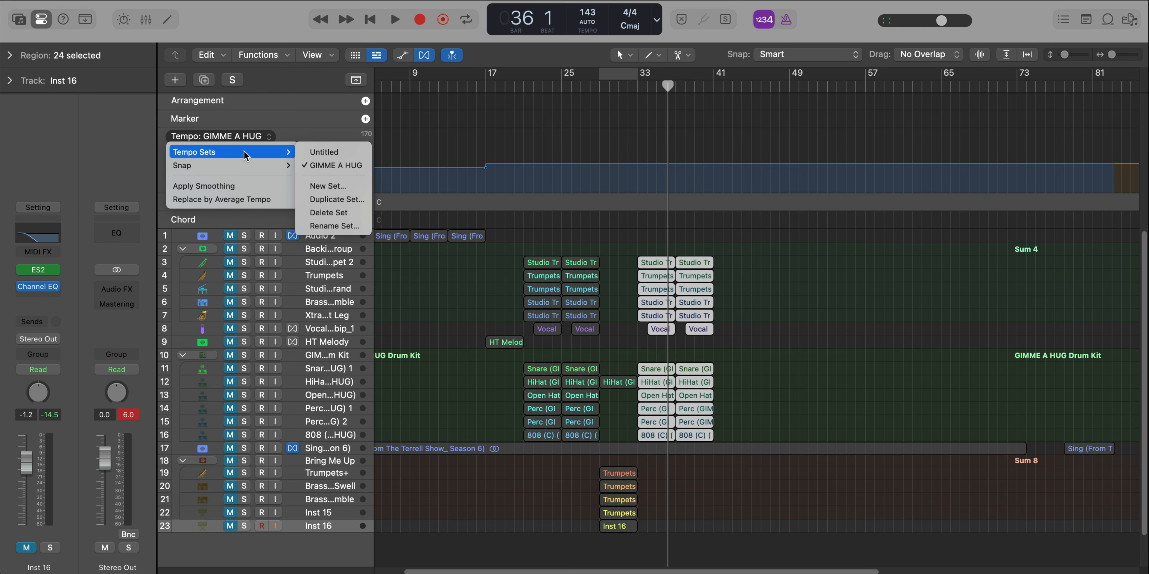
pyautogui.click(338, 186)
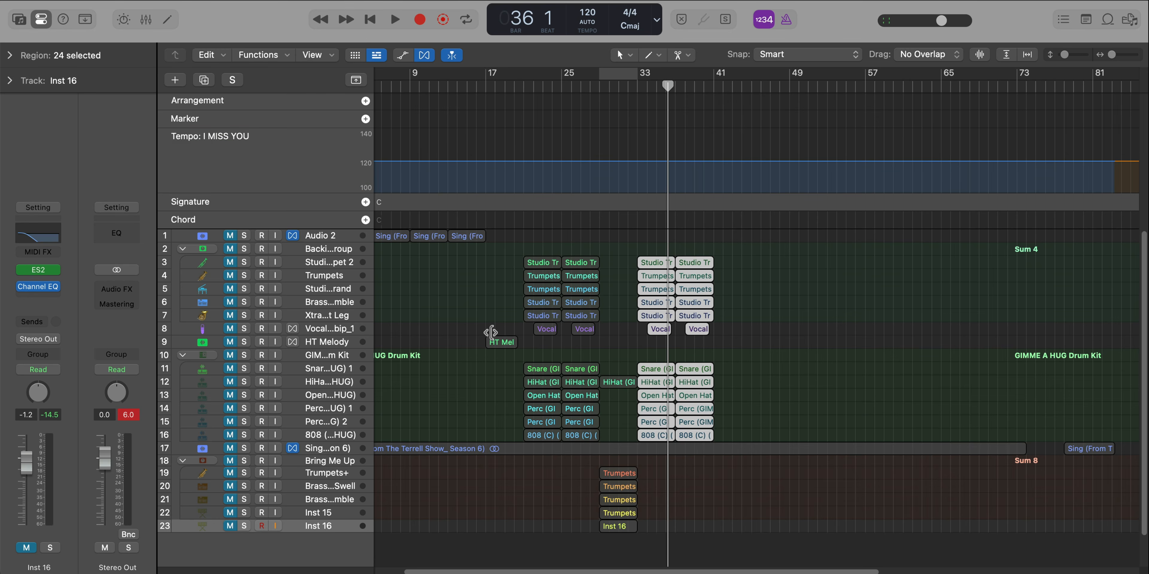
# Step: Import the Aaron Hall - I Miss You audio file onto a new track below Inst 16
pyautogui.moveTo(687, 526); pyautogui.dragTo(379, 555)
pyautogui.moveTo(386, 516); pyautogui.dragTo(380, 513)
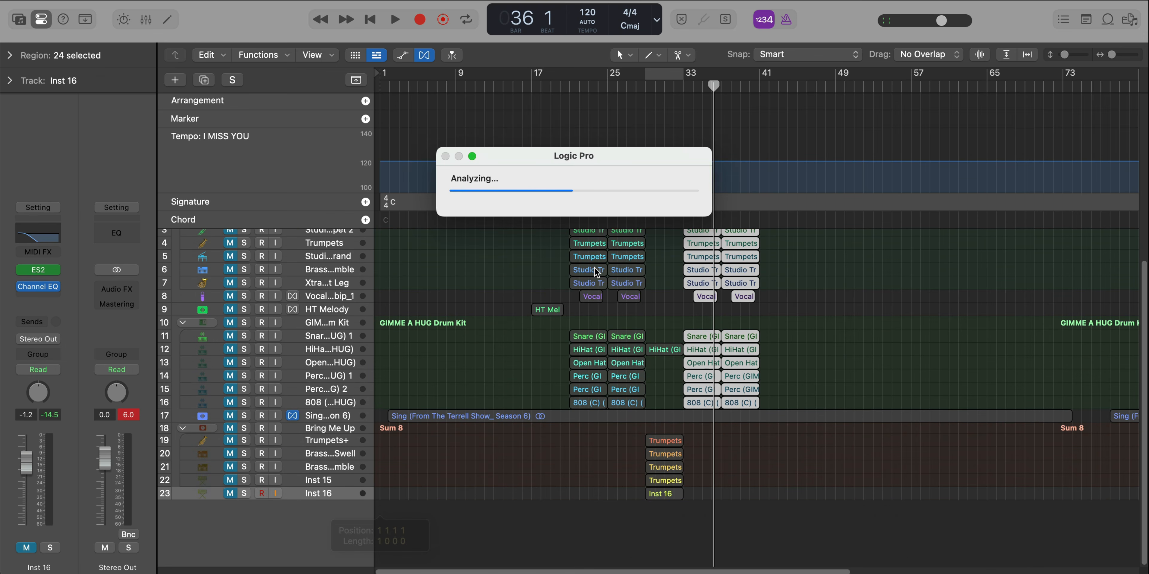
pyautogui.click(575, 278)
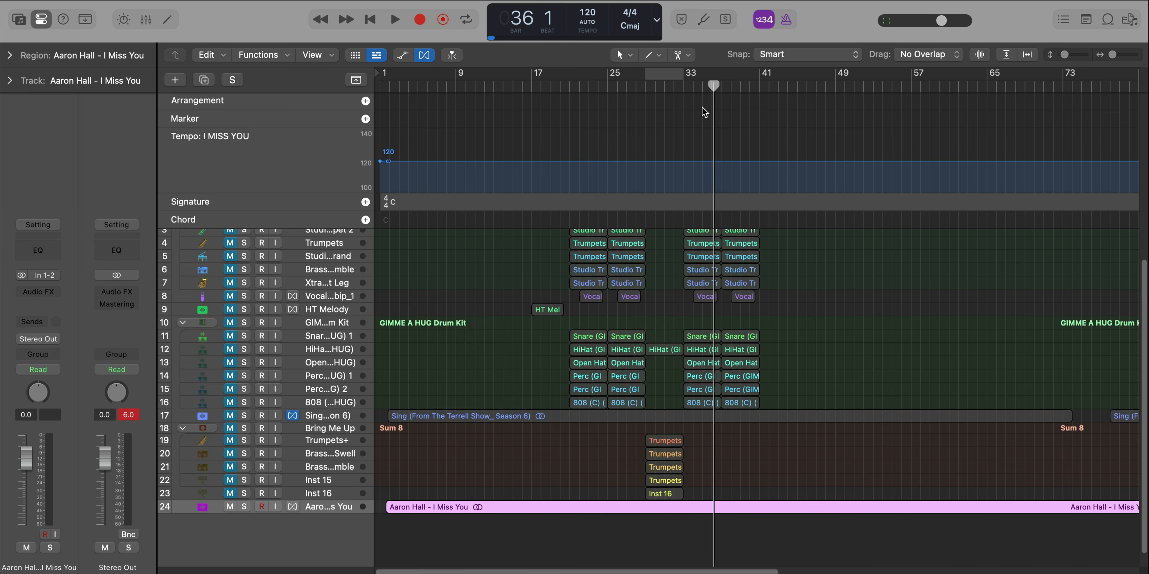
# Step: Split the Aaron Hall - I Miss You region at bar 3, and play it with its track soloed
pyautogui.scroll(5, 560, 290)
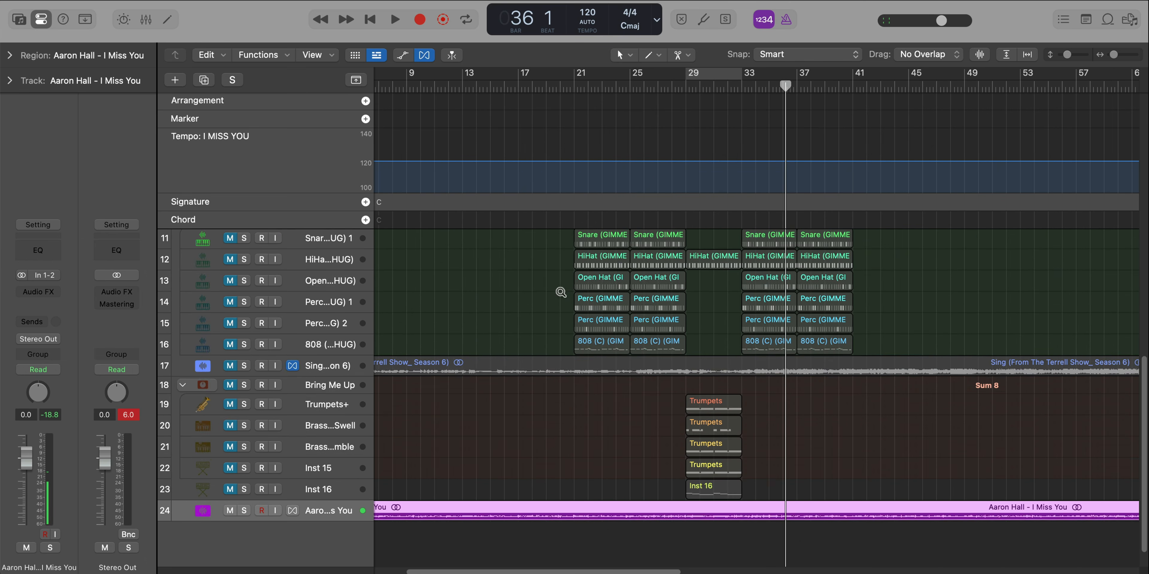
pyautogui.hscroll(-3, 560, 294)
pyautogui.click(407, 83)
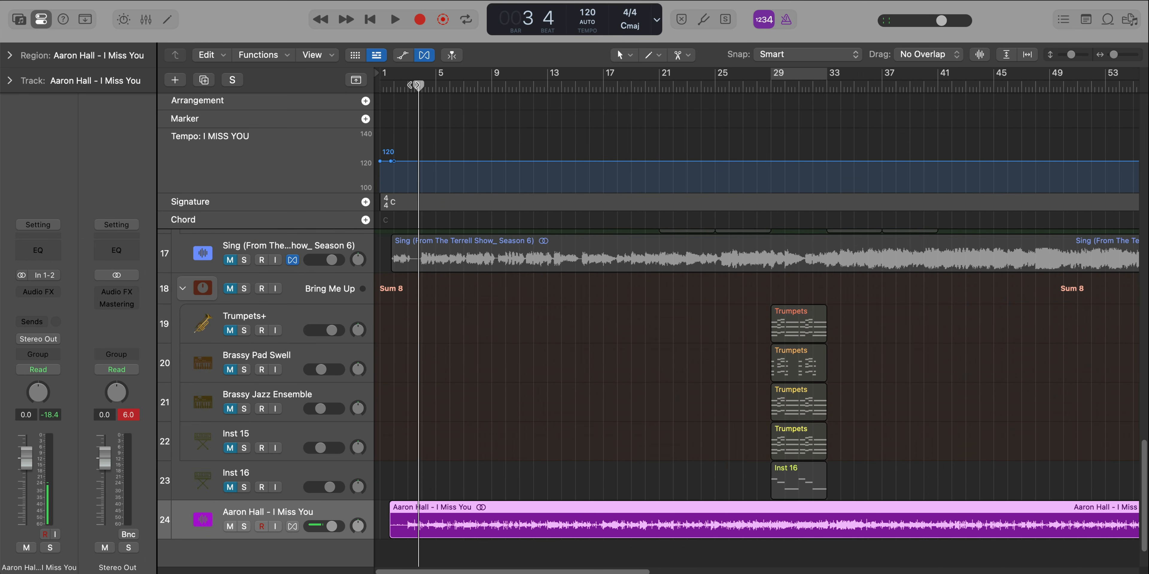
pyautogui.press('super+t')
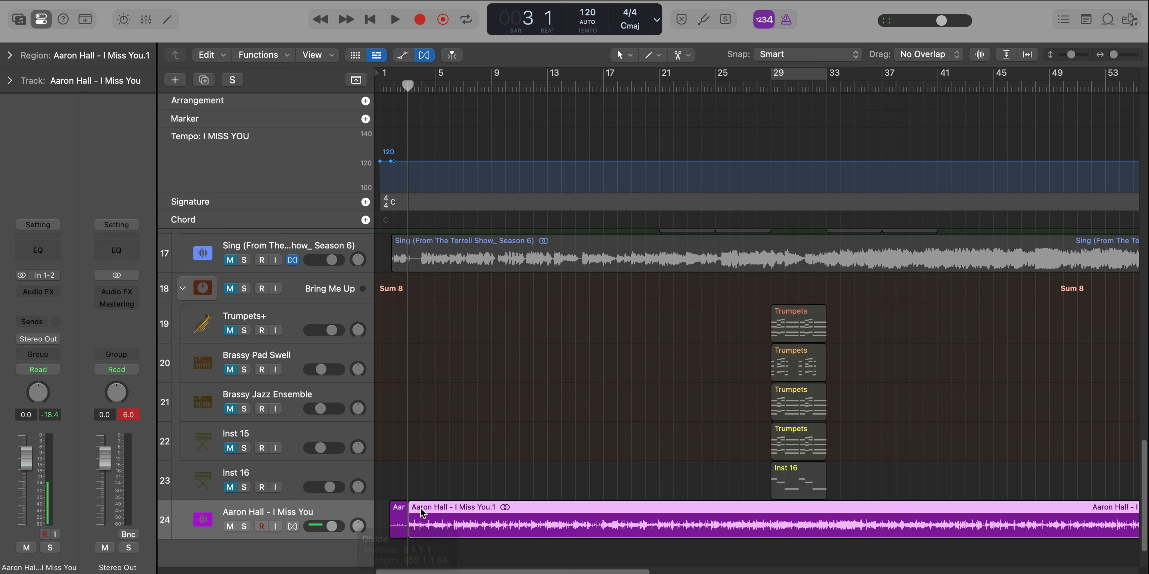
pyautogui.press('space')
pyautogui.click(246, 528)
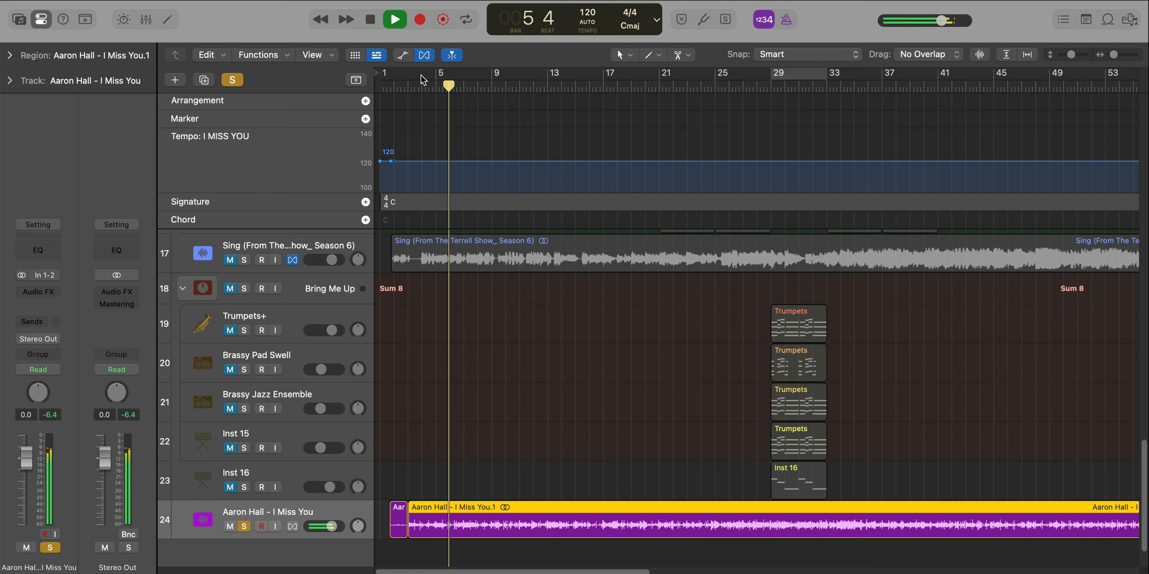
# Step: Cycle bars 3–11, split the sample at the end of that range, and enable Flex on its track
pyautogui.press('space')
pyautogui.moveTo(410, 77); pyautogui.dragTo(521, 92)
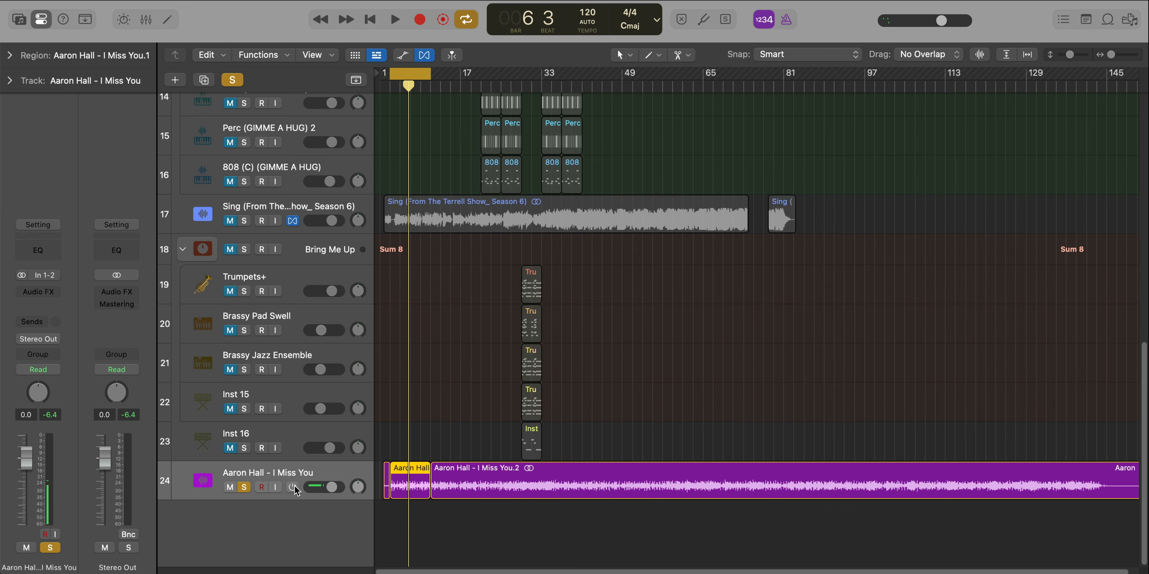
pyautogui.click(293, 487)
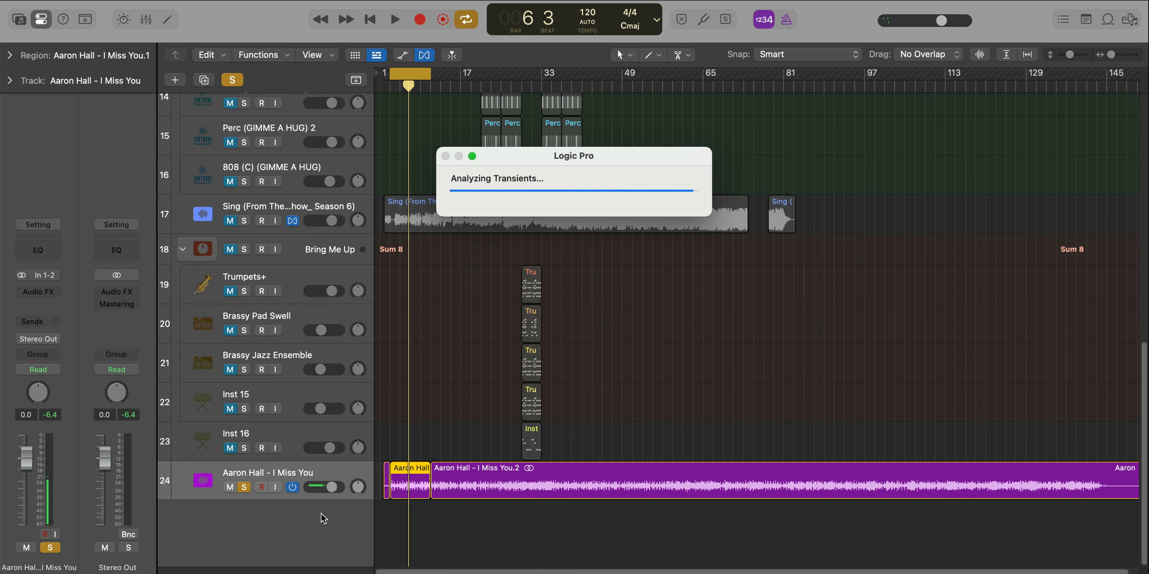
# Step: Switch the tempo set to GIMME A HUG, and play the soloed sample chop within the cycle range
pyautogui.click(351, 81)
pyautogui.click(213, 136)
pyautogui.moveTo(302, 152)
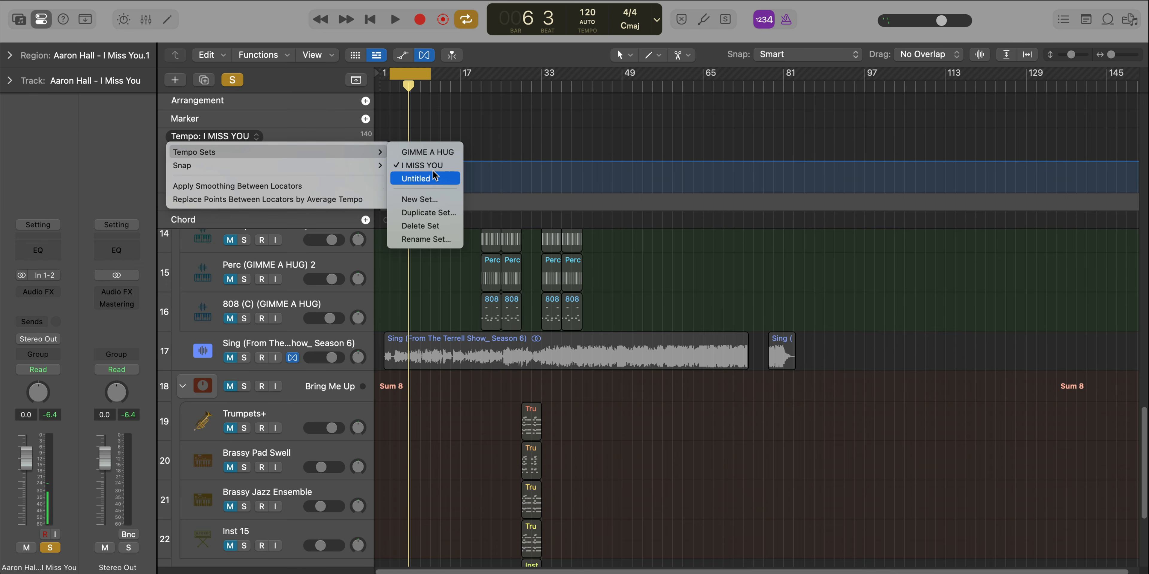
pyautogui.click(427, 152)
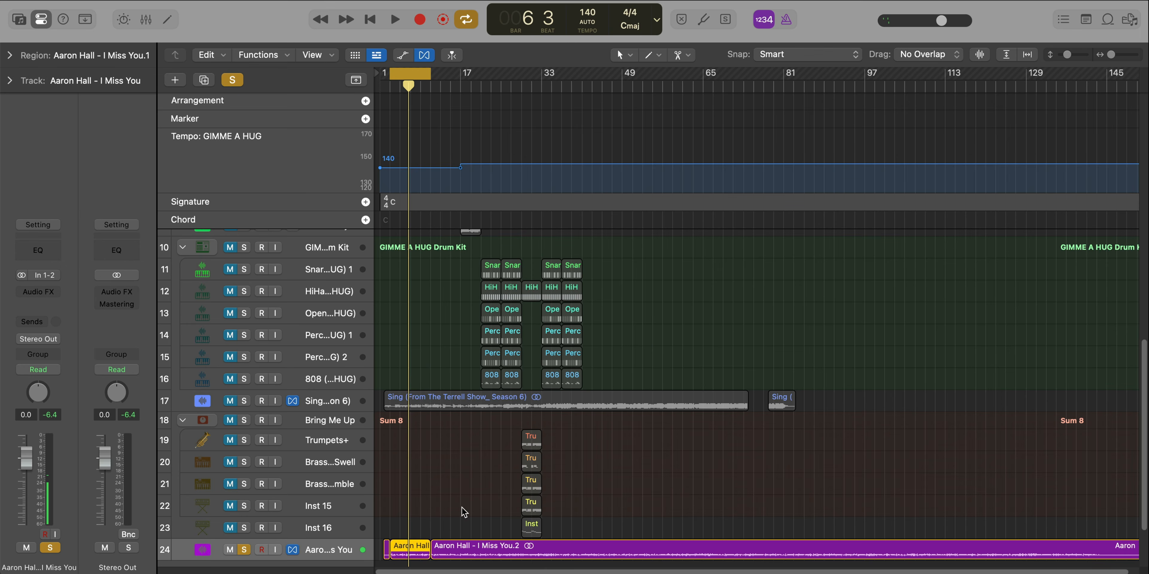
pyautogui.scroll(-3, 498, 452)
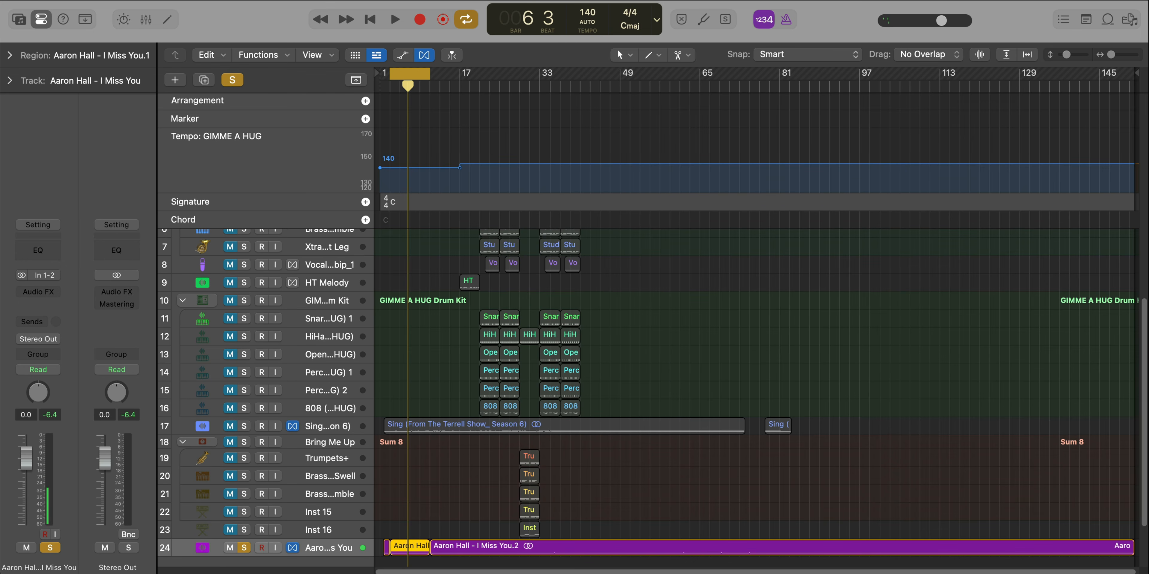
pyautogui.press('space')
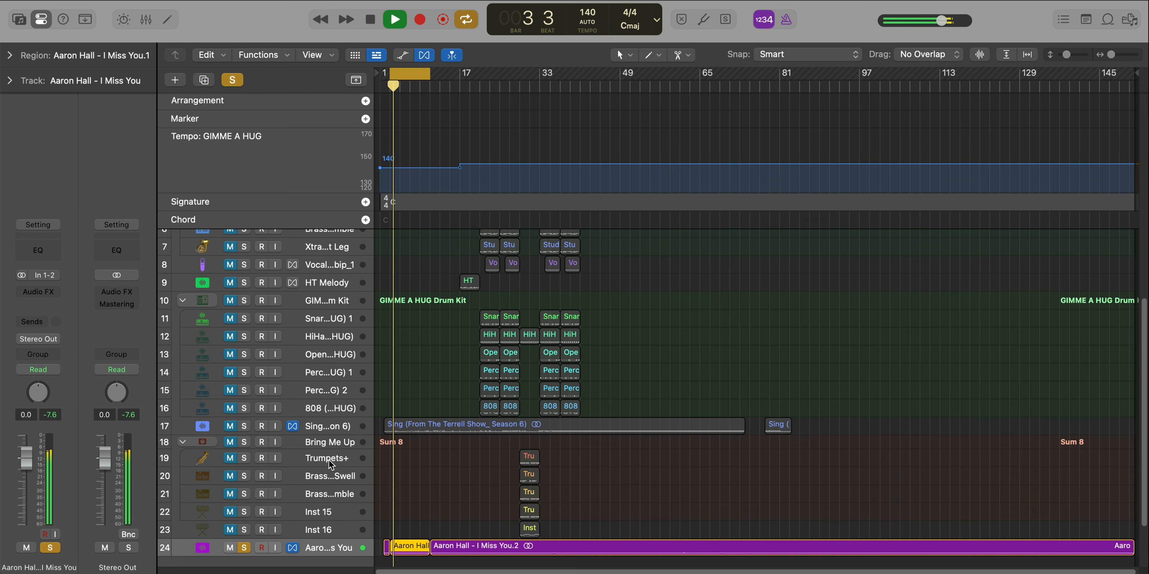
pyautogui.scroll(3, 480, 459)
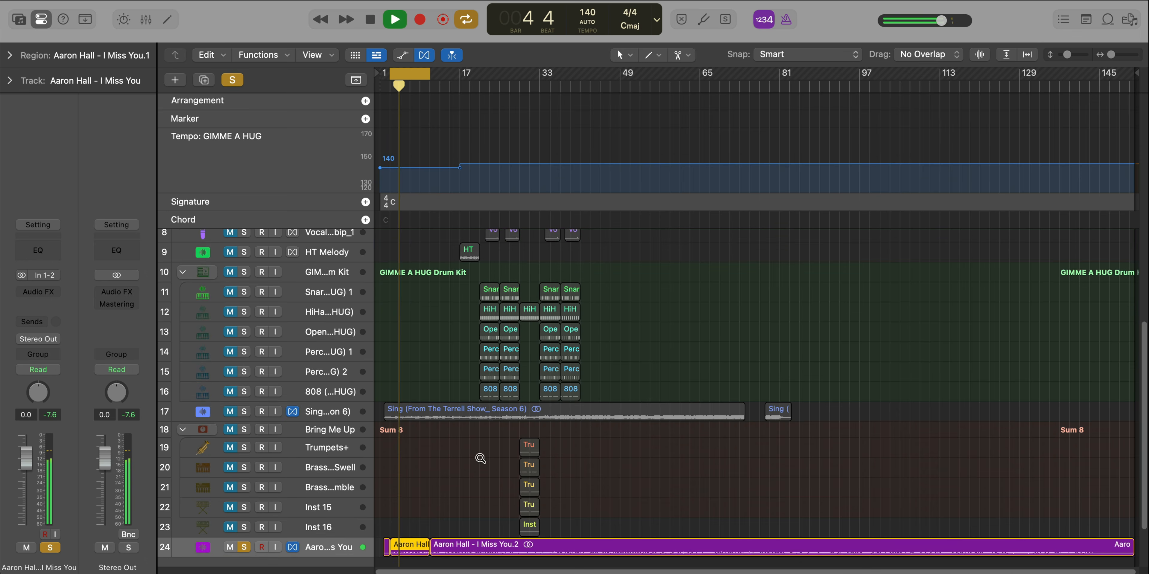
pyautogui.scroll(-3, 480, 458)
# Step: Mute the leftover sample regions around the bars 3–11 chop, and move the chop to a new track with duplicate settings
pyautogui.click(542, 546)
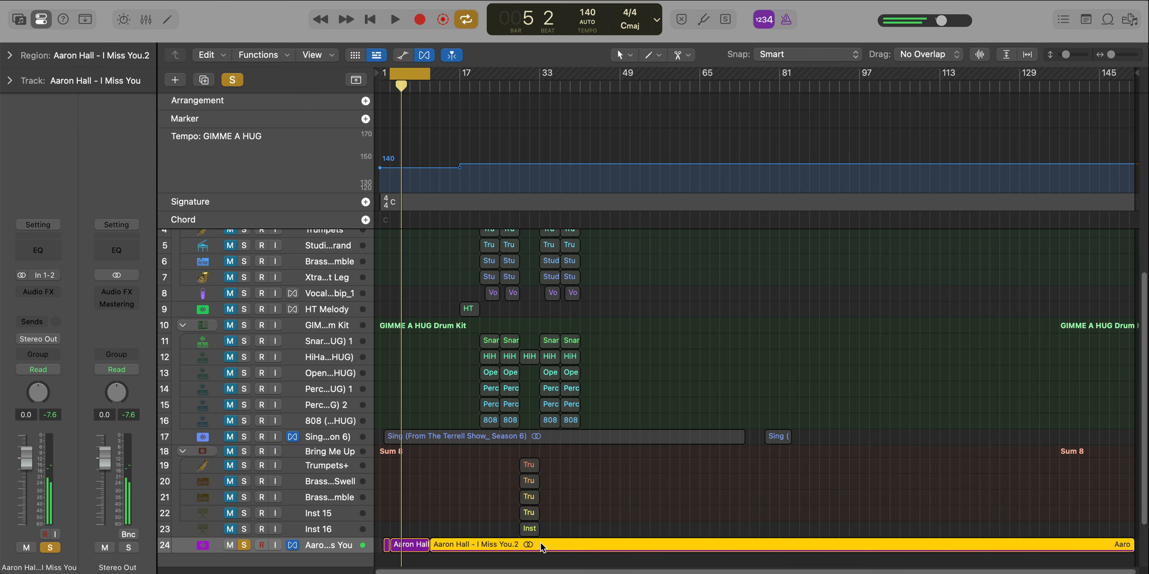
pyautogui.click(388, 546)
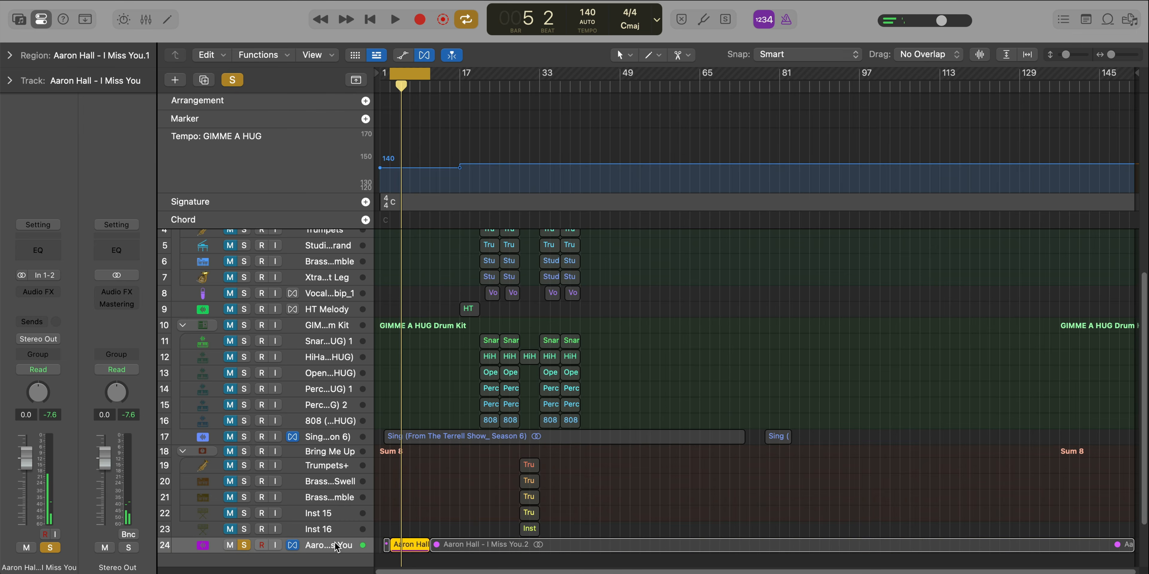
pyautogui.press('super+d')
pyautogui.moveTo(419, 479); pyautogui.dragTo(415, 494)
# Step: Move the new track directly below Audio 2, place its chop at bar 41, and set the cycle range to bars 41–49
pyautogui.press('super+Up')
pyautogui.moveTo(338, 459); pyautogui.dragTo(338, 243)
pyautogui.press('super+Down')
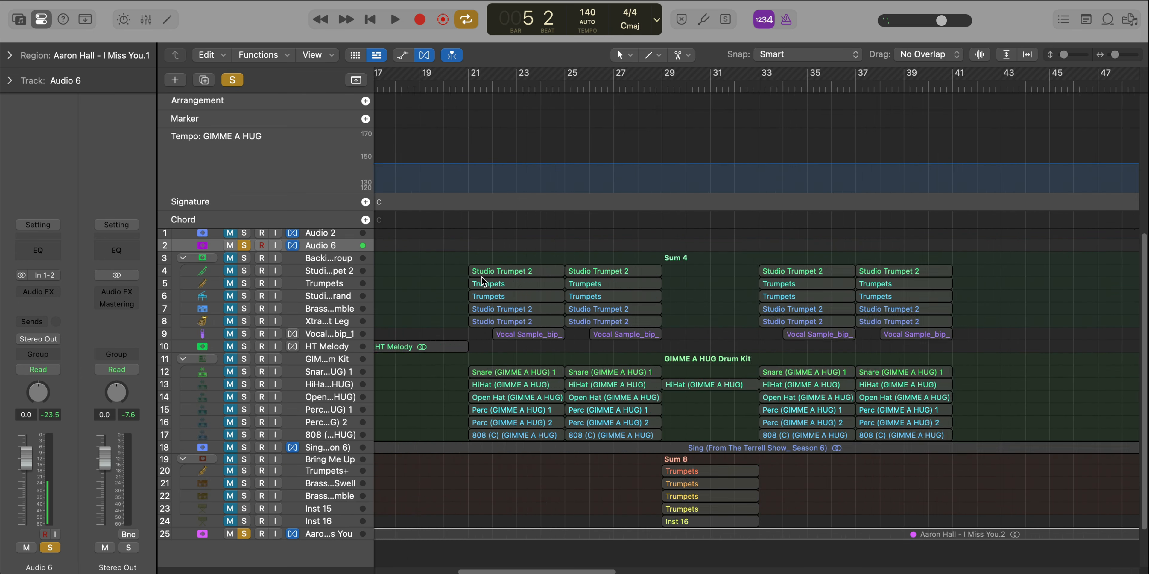
pyautogui.moveTo(417, 244); pyautogui.dragTo(606, 244)
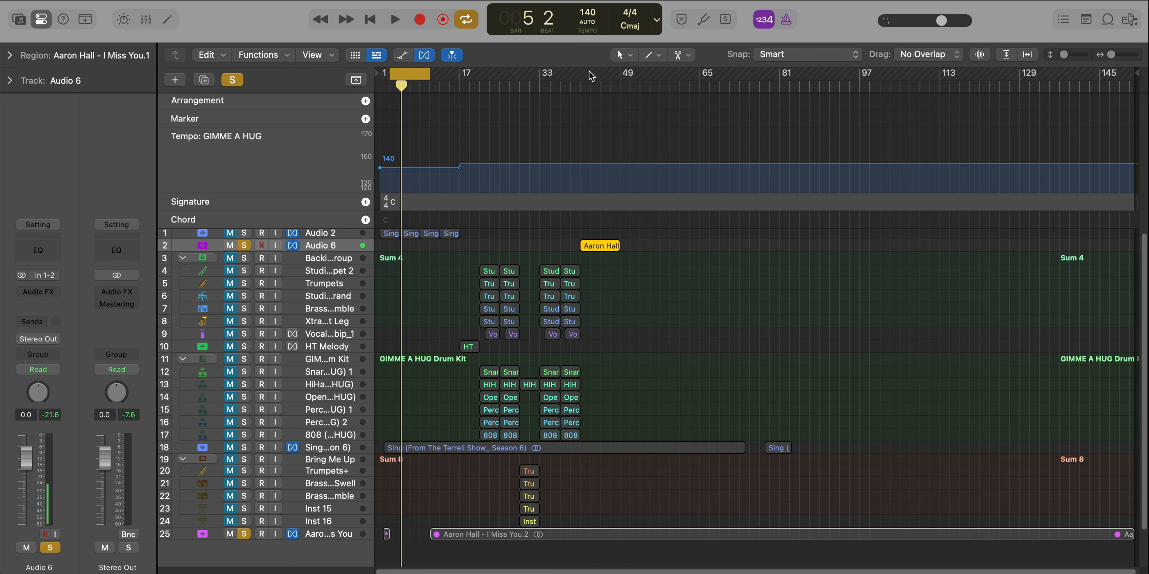
pyautogui.moveTo(591, 76)
pyautogui.mouseDown()
pyautogui.moveTo(622, 75)
pyautogui.moveTo(580, 77)
pyautogui.mouseUp()
# Step: Add a Channel EQ to Audio 6, and set its high cut to 5750 Hz, 36 dB/Oct, and Q 0.43 while auditioning
pyautogui.click(50, 252)
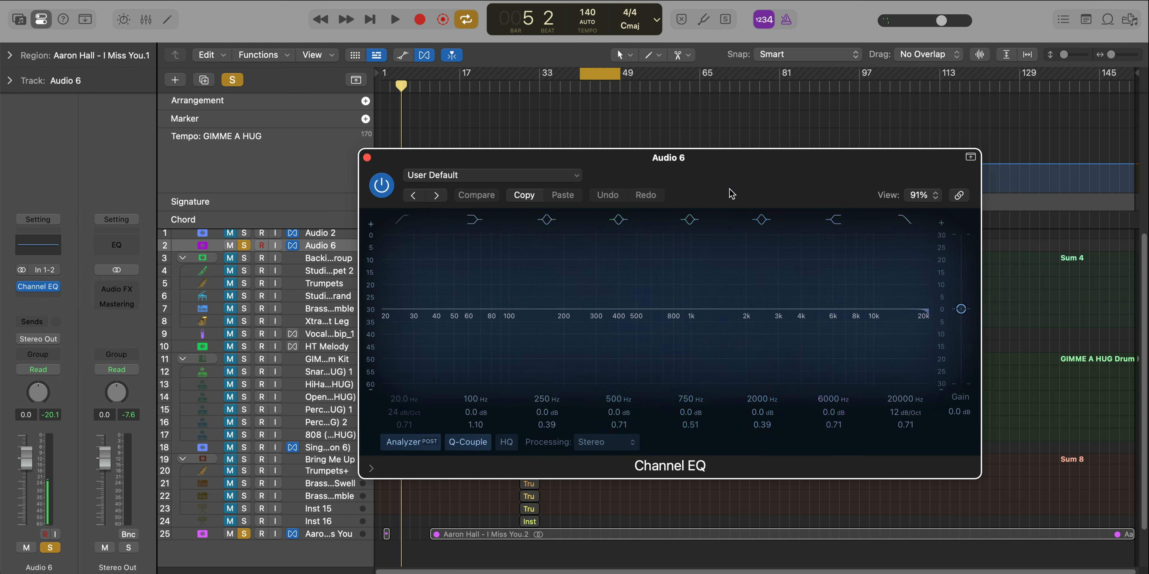
pyautogui.press('space')
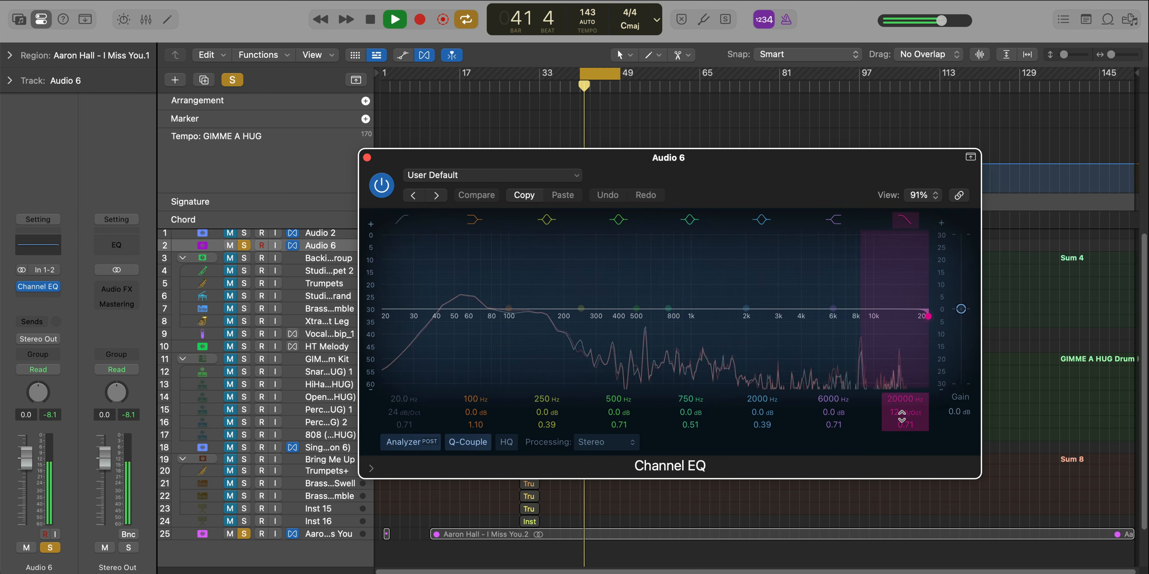
pyautogui.press('space')
pyautogui.moveTo(901, 400); pyautogui.dragTo(901, 431)
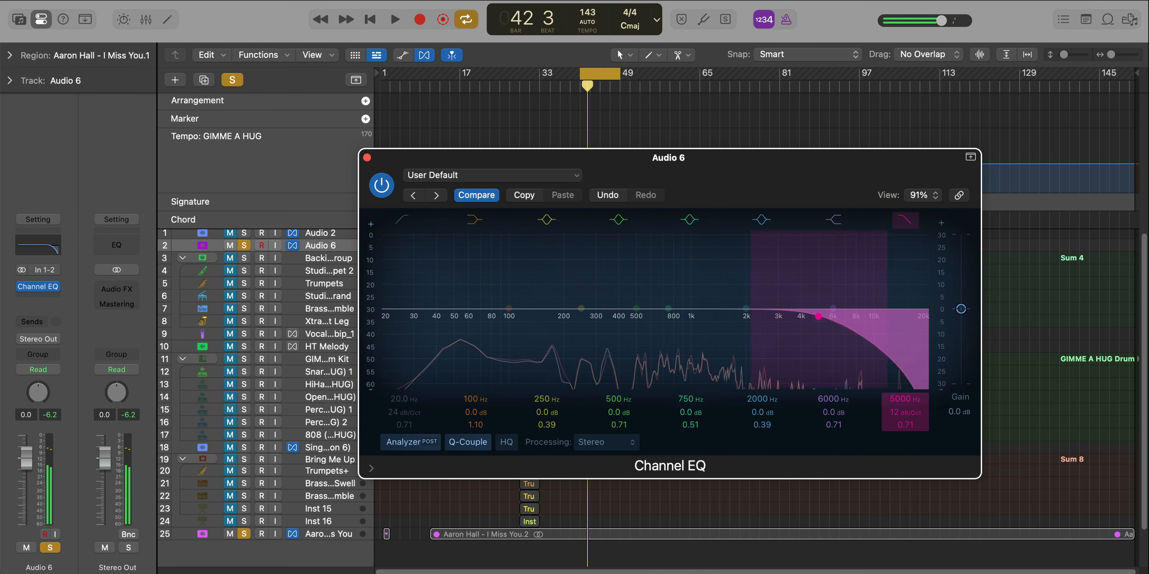
pyautogui.press('space')
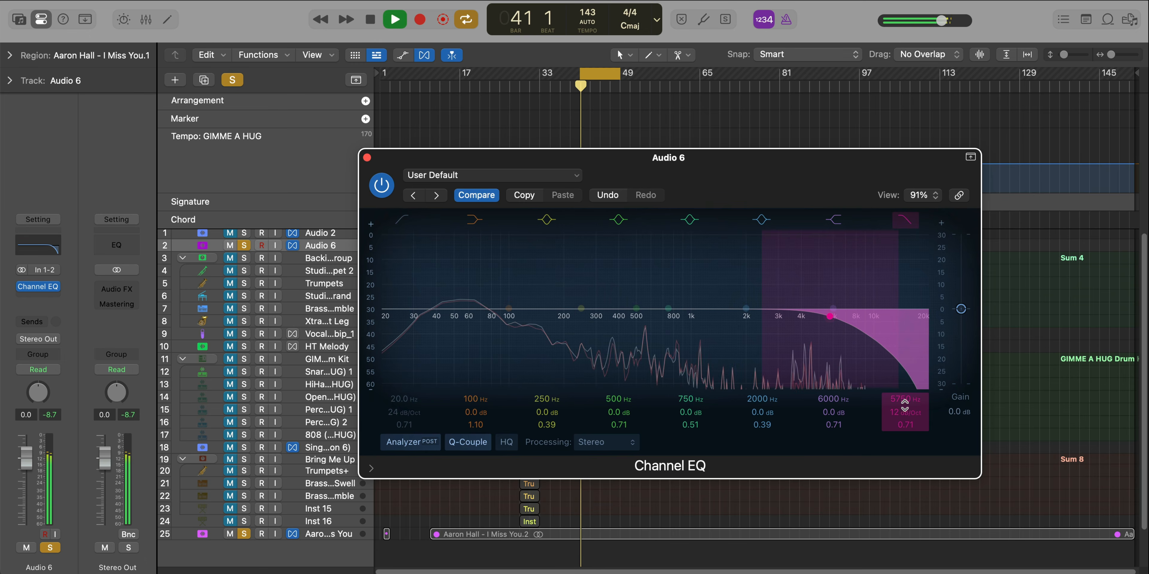
pyautogui.moveTo(906, 412); pyautogui.dragTo(906, 406)
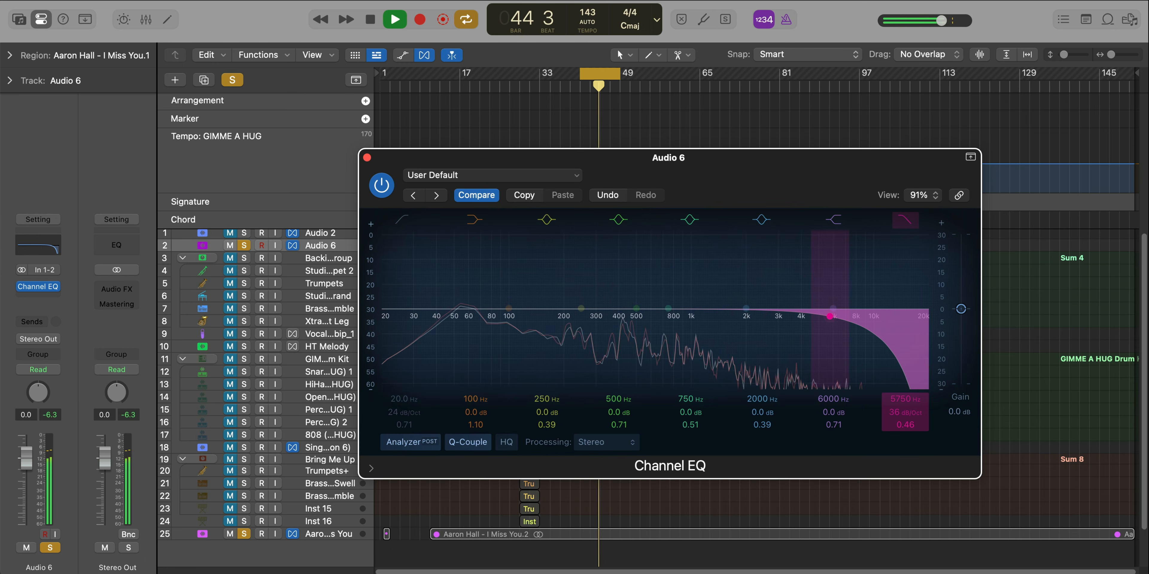
pyautogui.press('space')
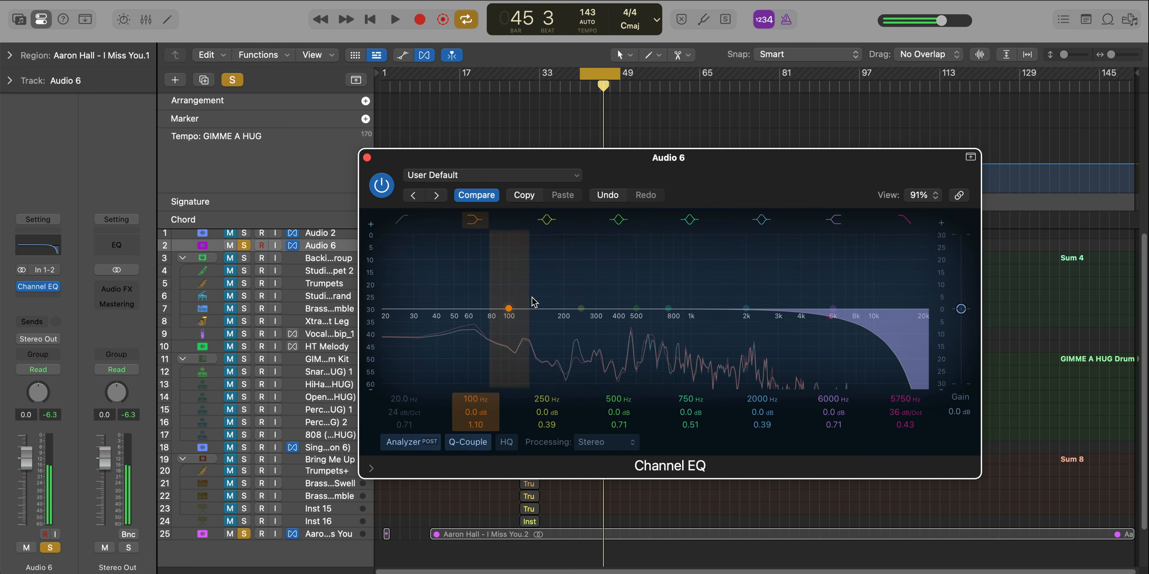
# Step: Boost the low shelf by 9.1 dB at 136 Hz, set the 250 Hz band's Q to 0.75, and close the EQ
pyautogui.press('space')
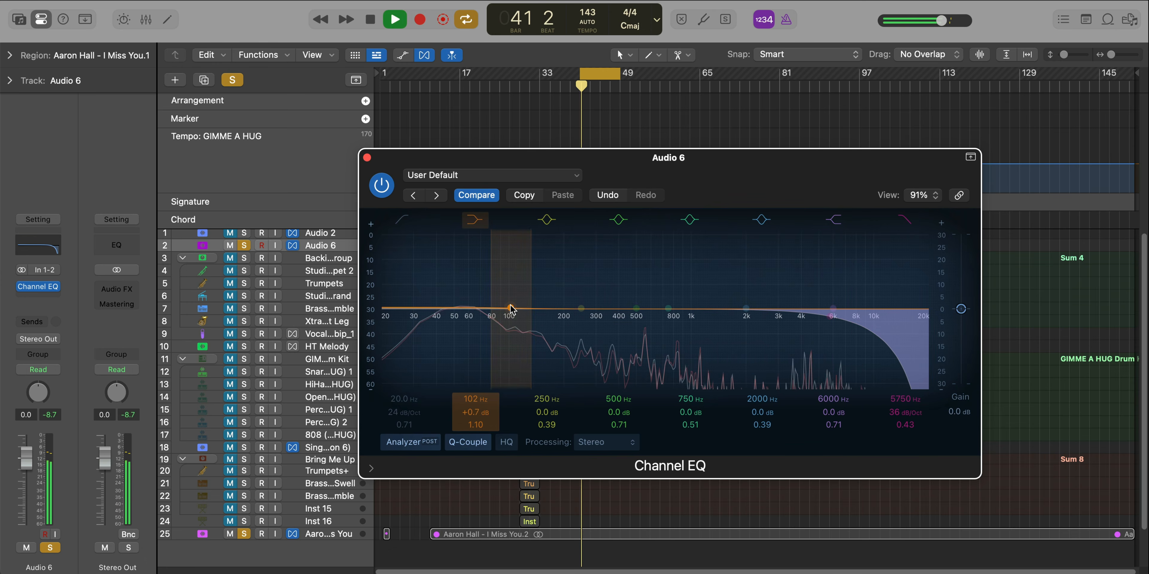
pyautogui.moveTo(508, 308); pyautogui.dragTo(535, 285)
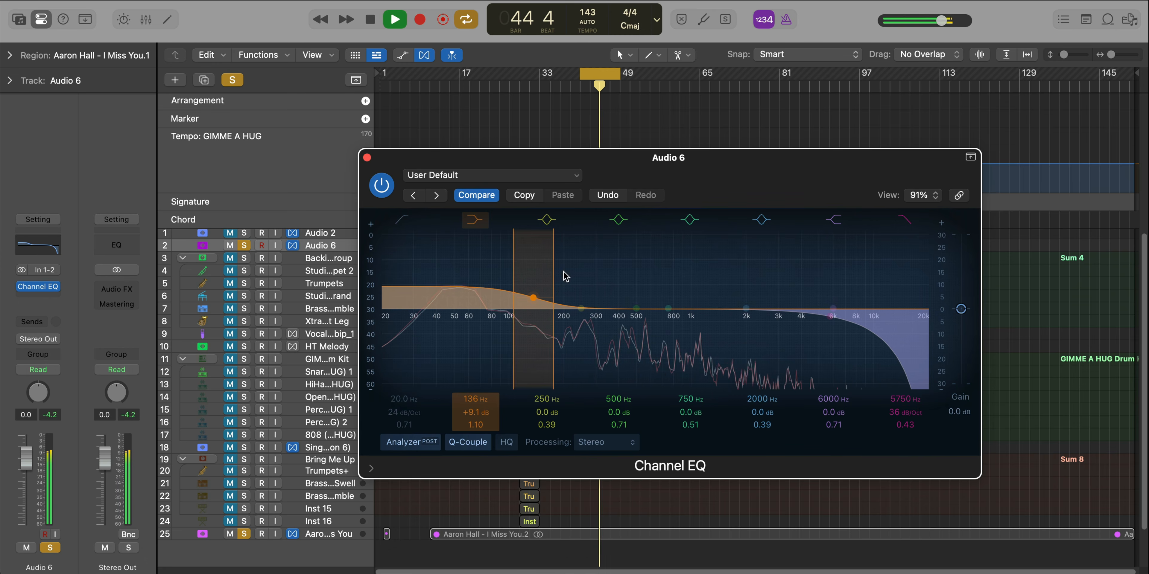
pyautogui.moveTo(547, 425)
pyautogui.mouseDown()
pyautogui.moveTo(547, 407)
pyautogui.moveTo(547, 418)
pyautogui.mouseUp()
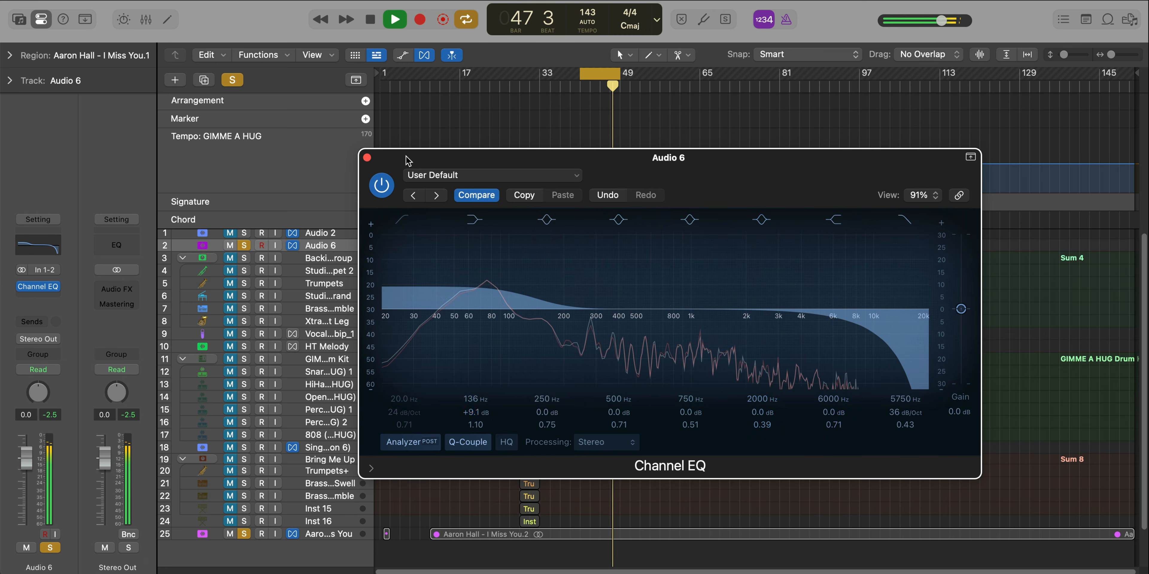
pyautogui.click(367, 158)
# Step: Hide the global tracks, and play the equalized chop from bar 41
pyautogui.press('space')
pyautogui.press('space')
pyautogui.press('g')
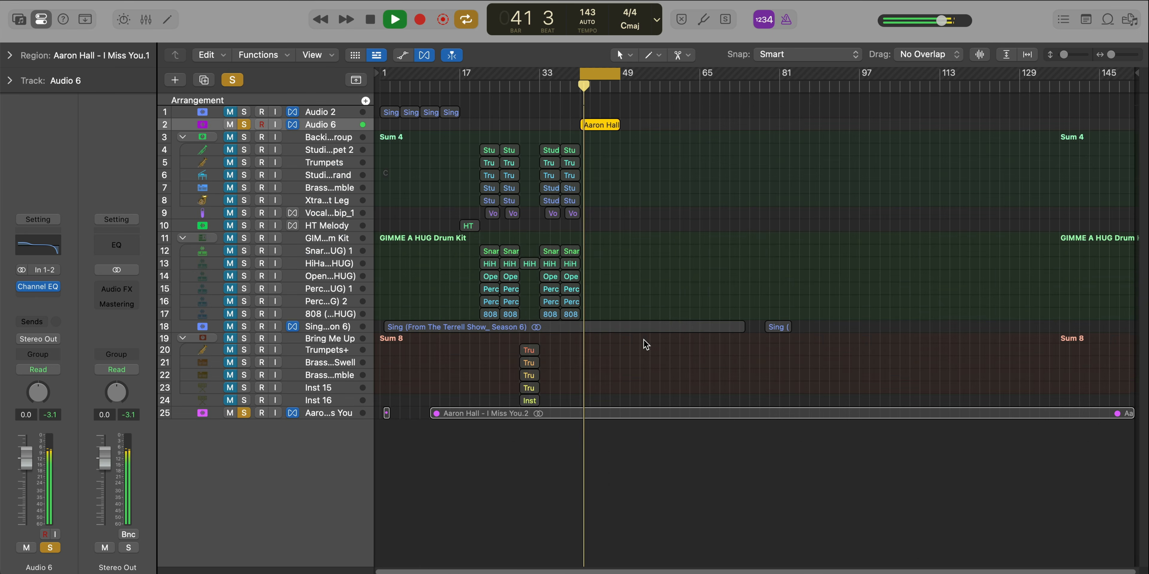
pyautogui.press('space')
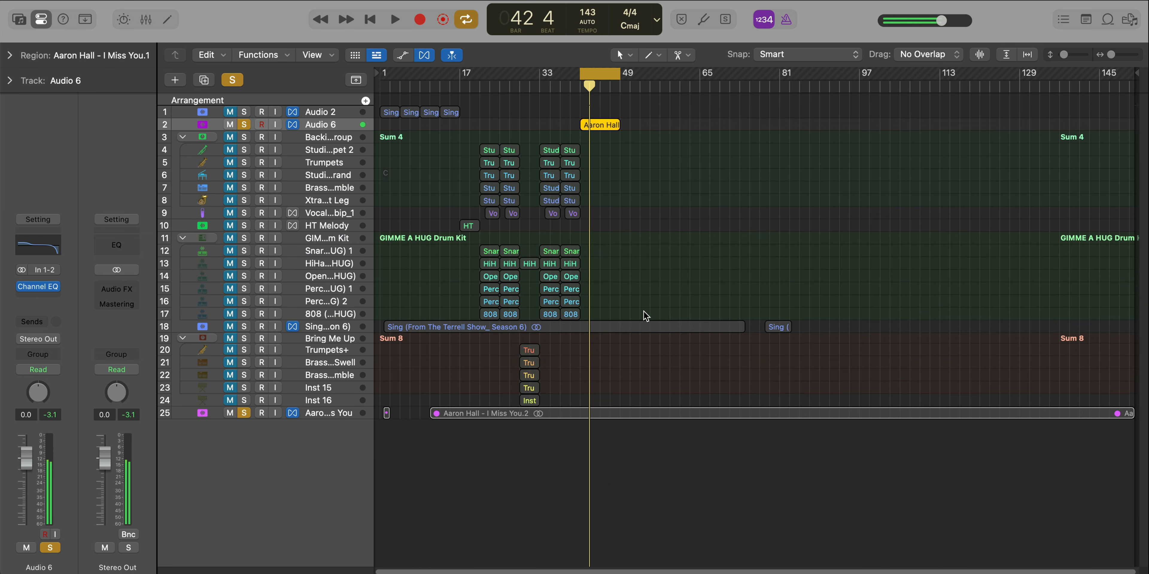
# Step: Set the gain of the chop on Audio 6 to +5.0 dB, and audition it from bar 41
pyautogui.scroll(5, 629, 275)
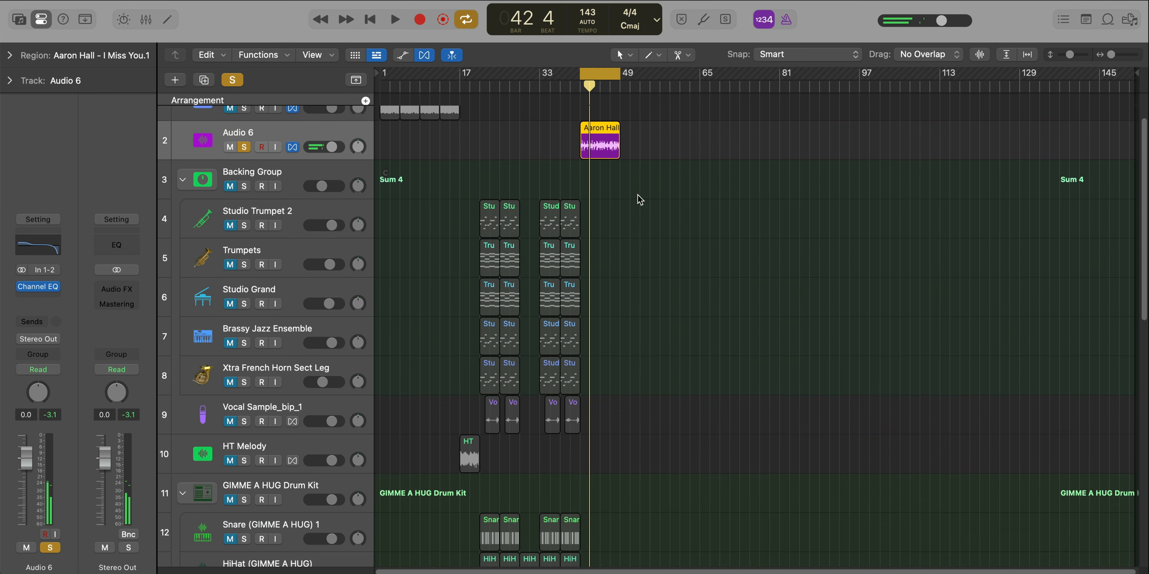
pyautogui.click(10, 55)
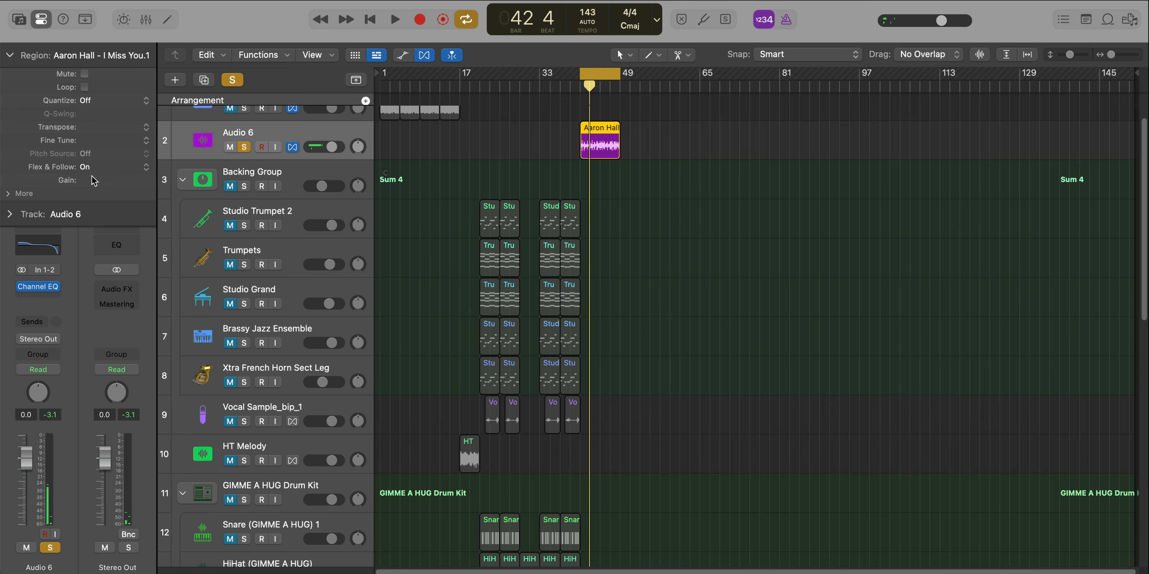
pyautogui.write('5')
pyautogui.press('Return')
pyautogui.press('space')
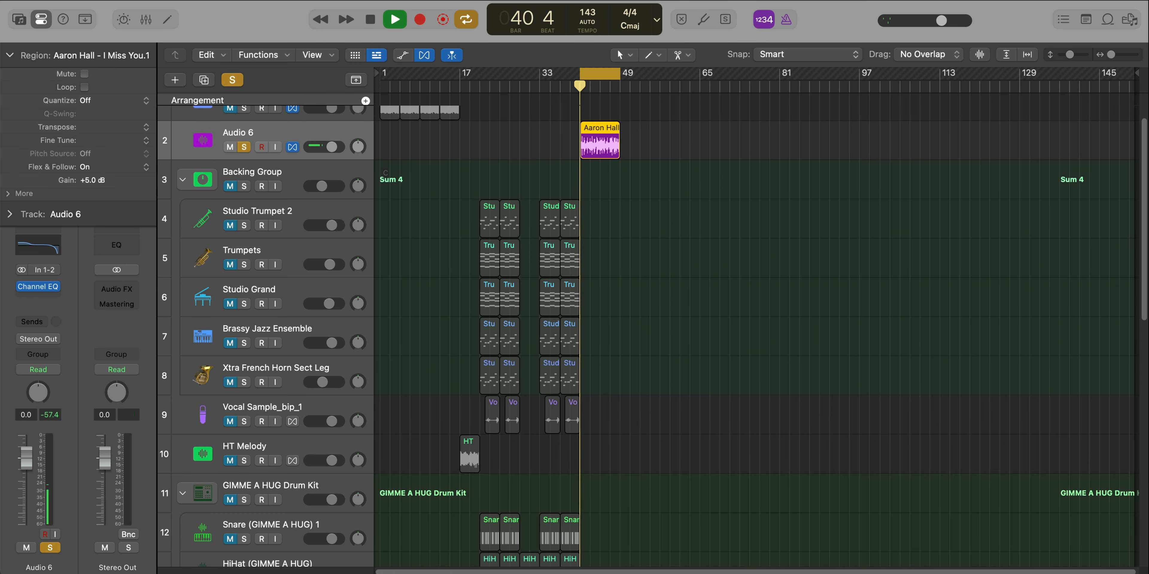
pyautogui.press('space')
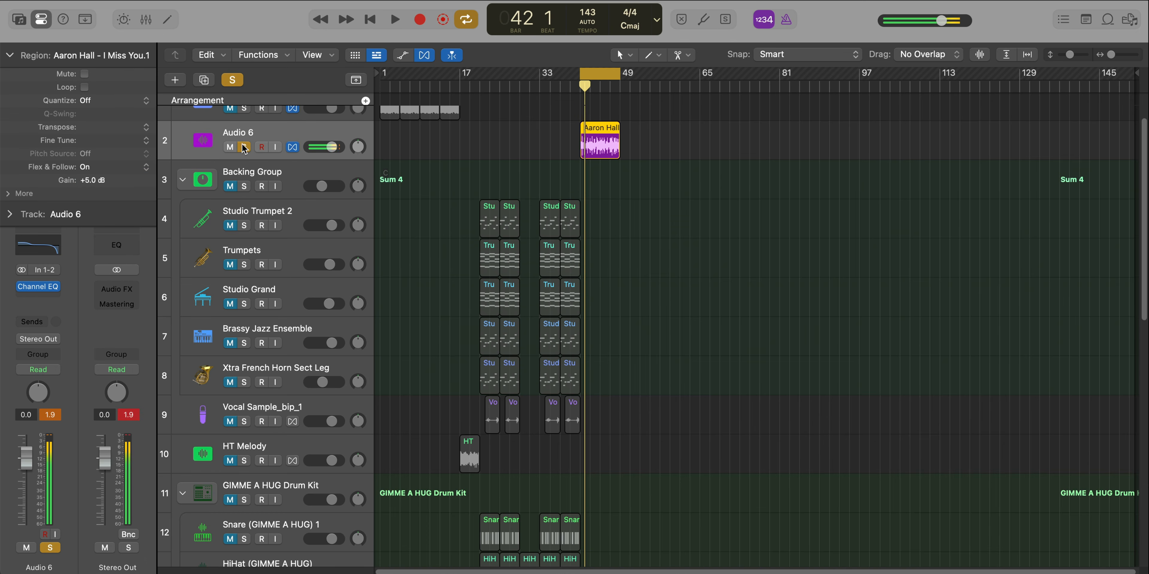
# Step: Turn off track soloing and cycle mode, and start playback from bar 36
pyautogui.click(599, 79)
pyautogui.press('super+Up')
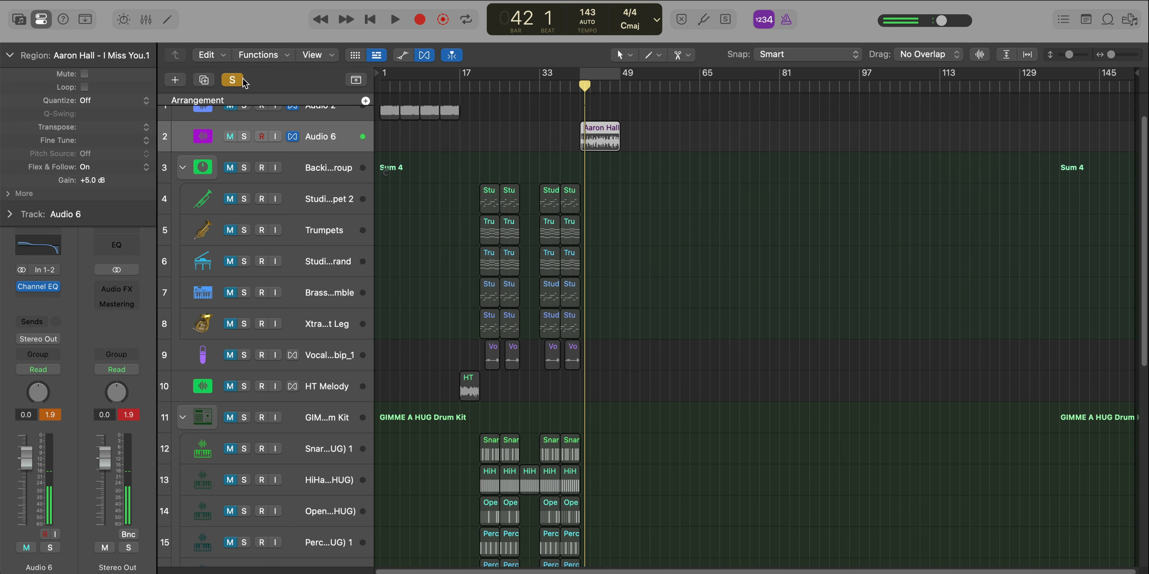
pyautogui.click(554, 84)
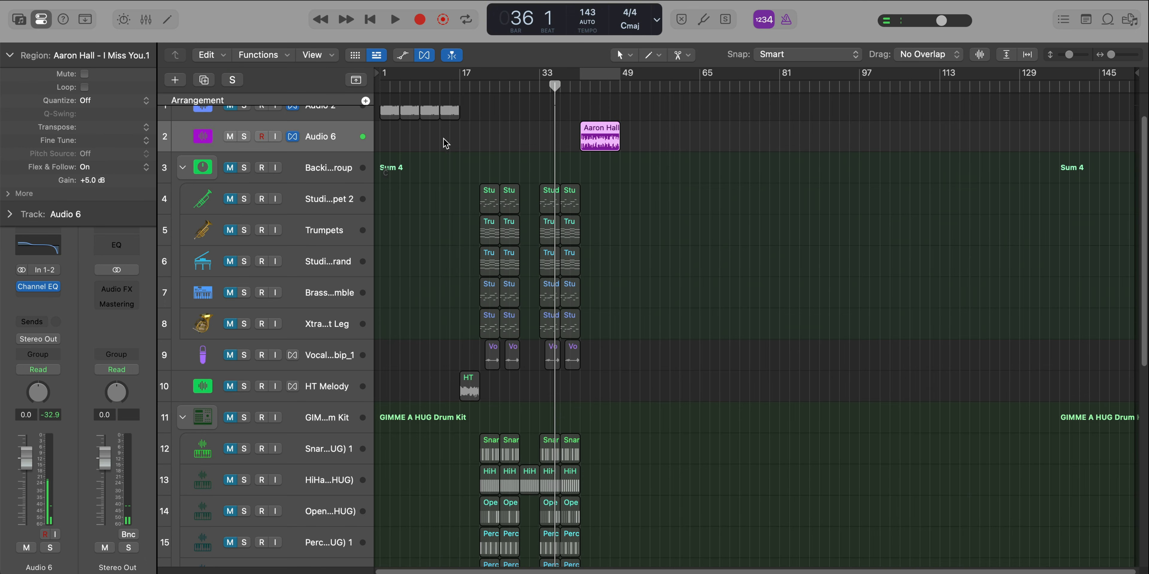
pyautogui.press('space')
# Step: Stop playback, unmute all tracks from the Backing Group down through the Bring Me Up group, and resume playing from bar 36
pyautogui.press('super+Up')
pyautogui.press('super+Up')
pyautogui.press('super+Up')
pyautogui.press('space')
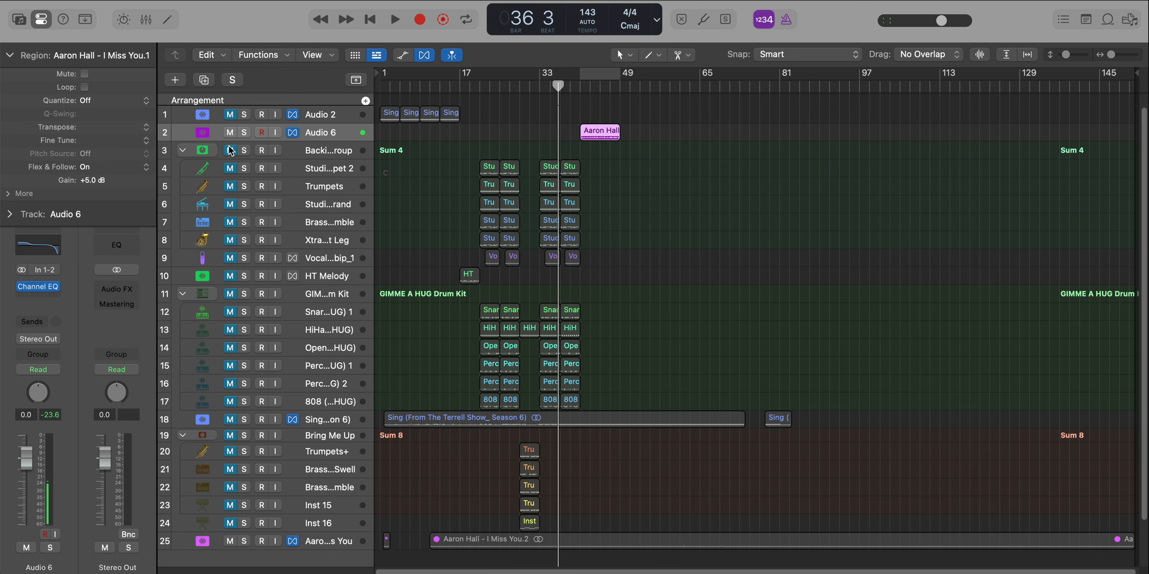
pyautogui.moveTo(231, 151); pyautogui.dragTo(231, 428)
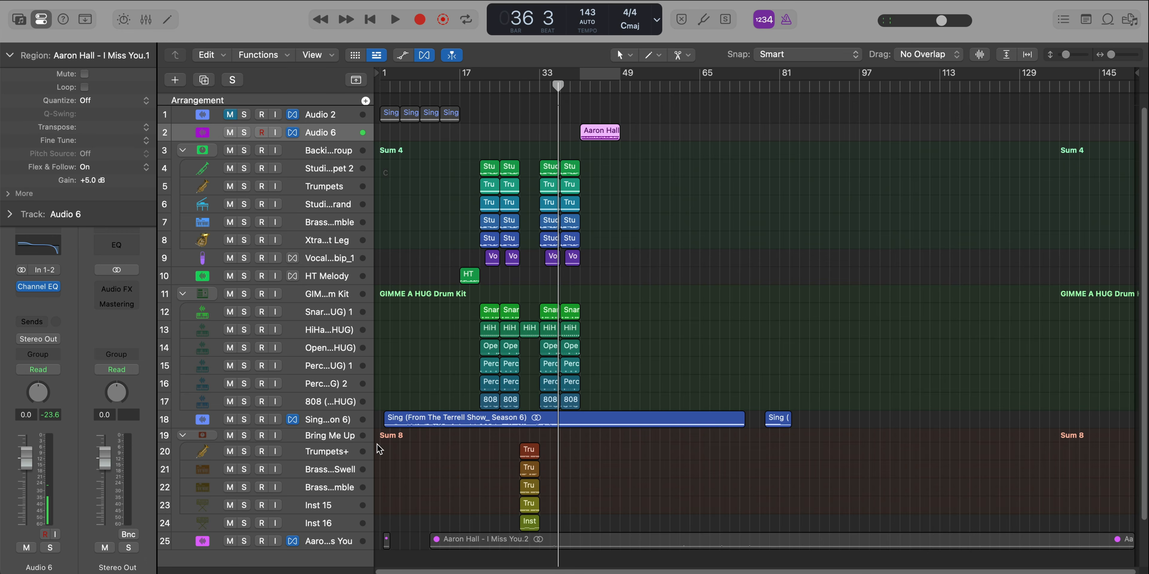
pyautogui.press('space')
# Step: Mute the full-length Sing sample track, and move it below the Bring Me Up group
pyautogui.click(231, 421)
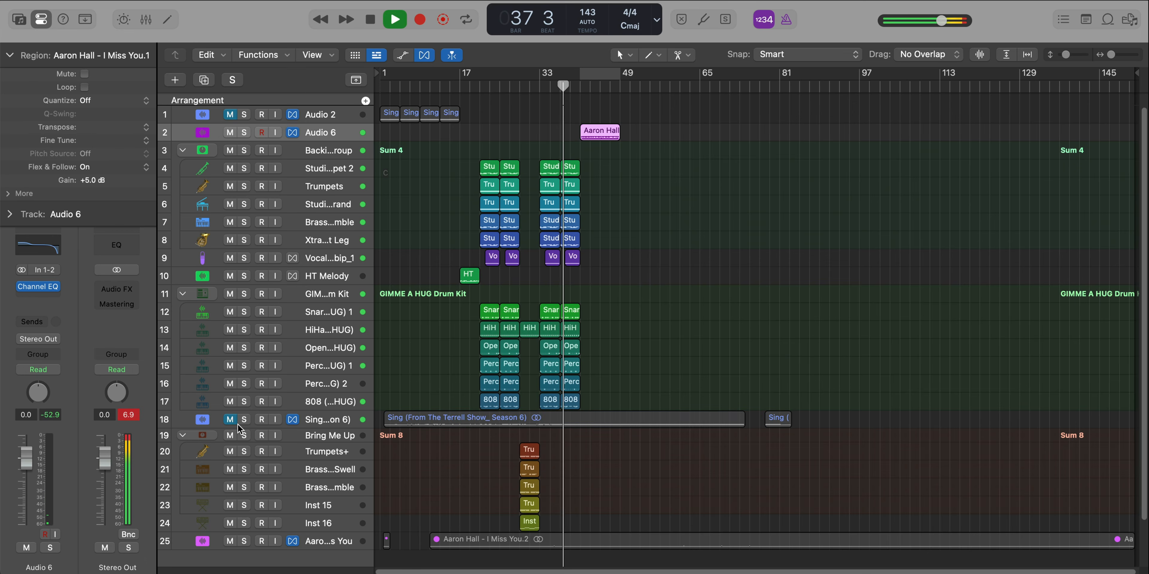
pyautogui.moveTo(314, 421); pyautogui.dragTo(337, 528)
pyautogui.press('super+Up')
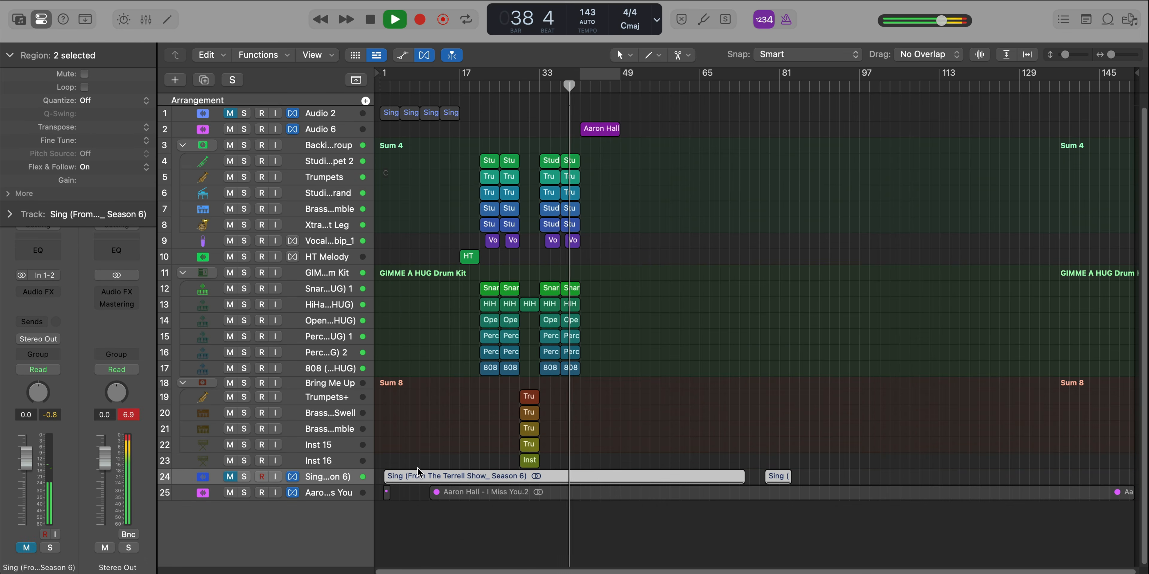
# Step: Unmute Audio 2 while playing the transition from the drum section into the chop at bar 41
pyautogui.press('super+Right')
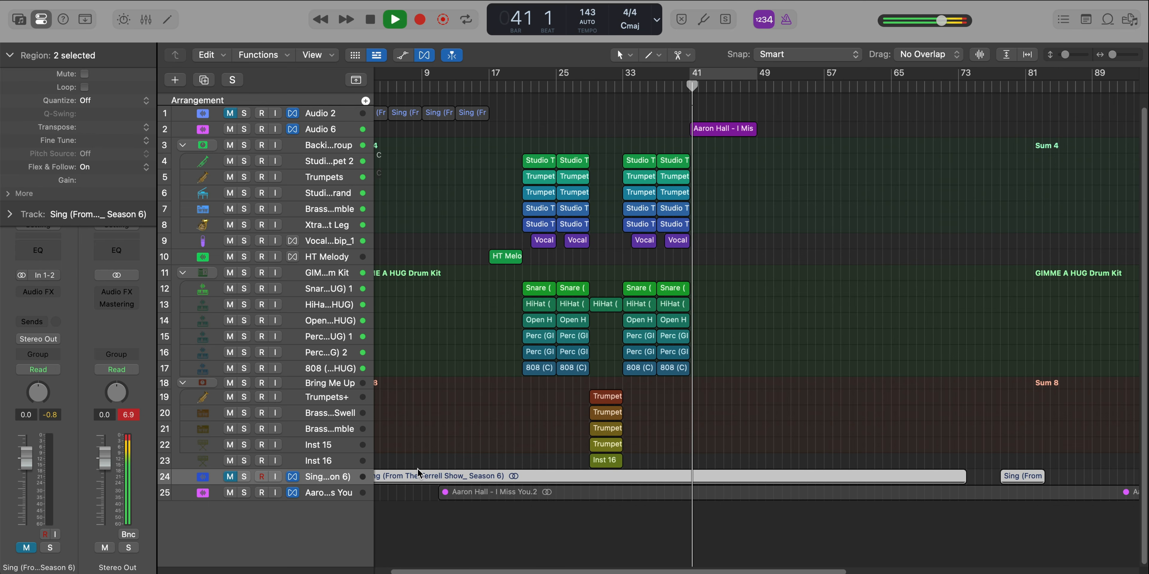
pyautogui.keyDown('ctrl'); pyautogui.keyDown('alt'); pyautogui.click(498, 432); pyautogui.keyUp('alt'); pyautogui.keyUp('ctrl')
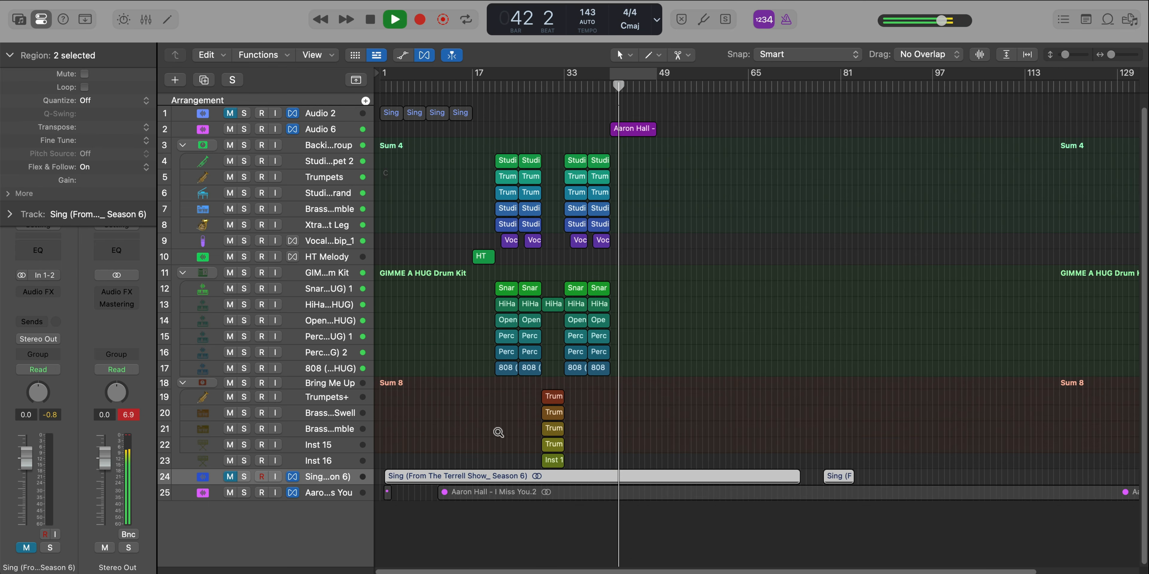
pyautogui.scroll(-1, 498, 433)
pyautogui.click(233, 113)
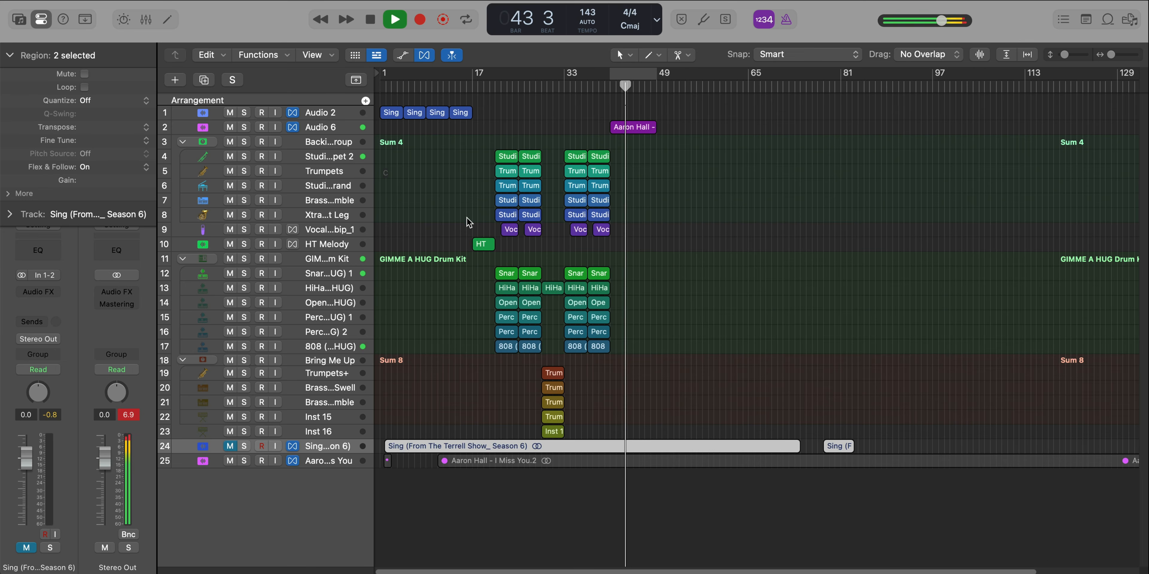